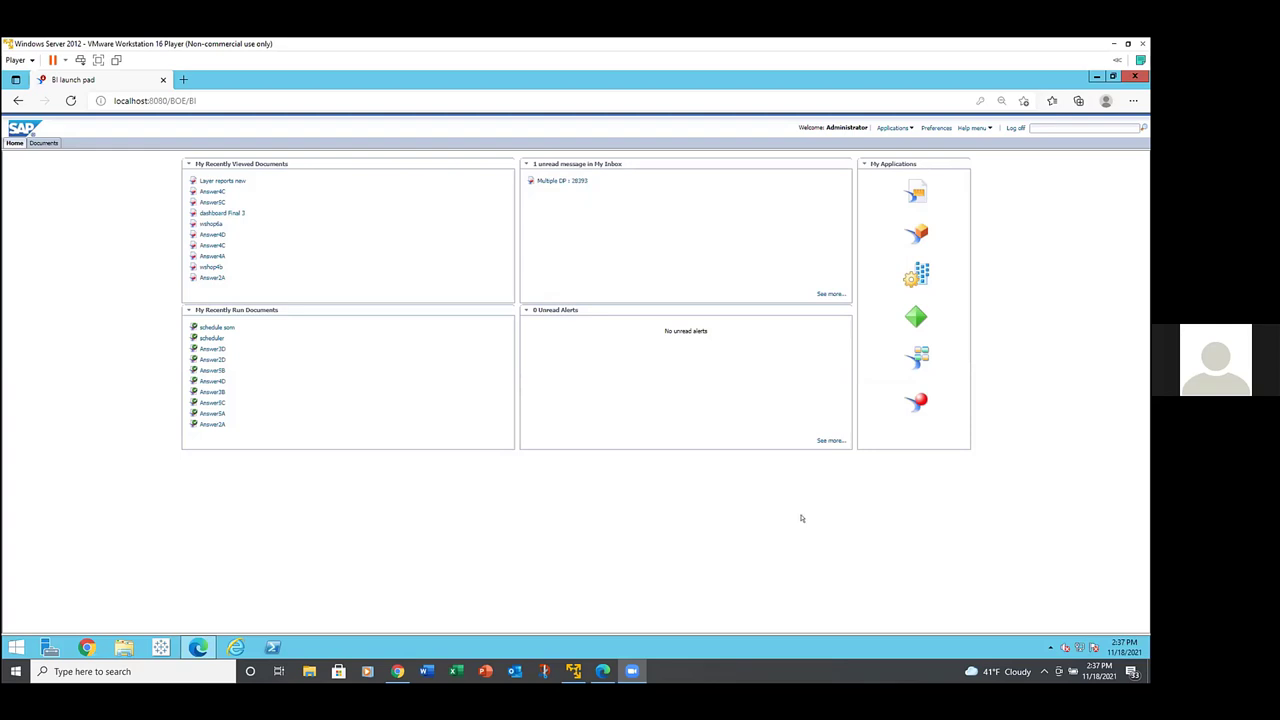
Step: Create a new Web Intelligence document using the eFashion universe as its data source
{"action": "left_click", "coordinate": [910, 400]}
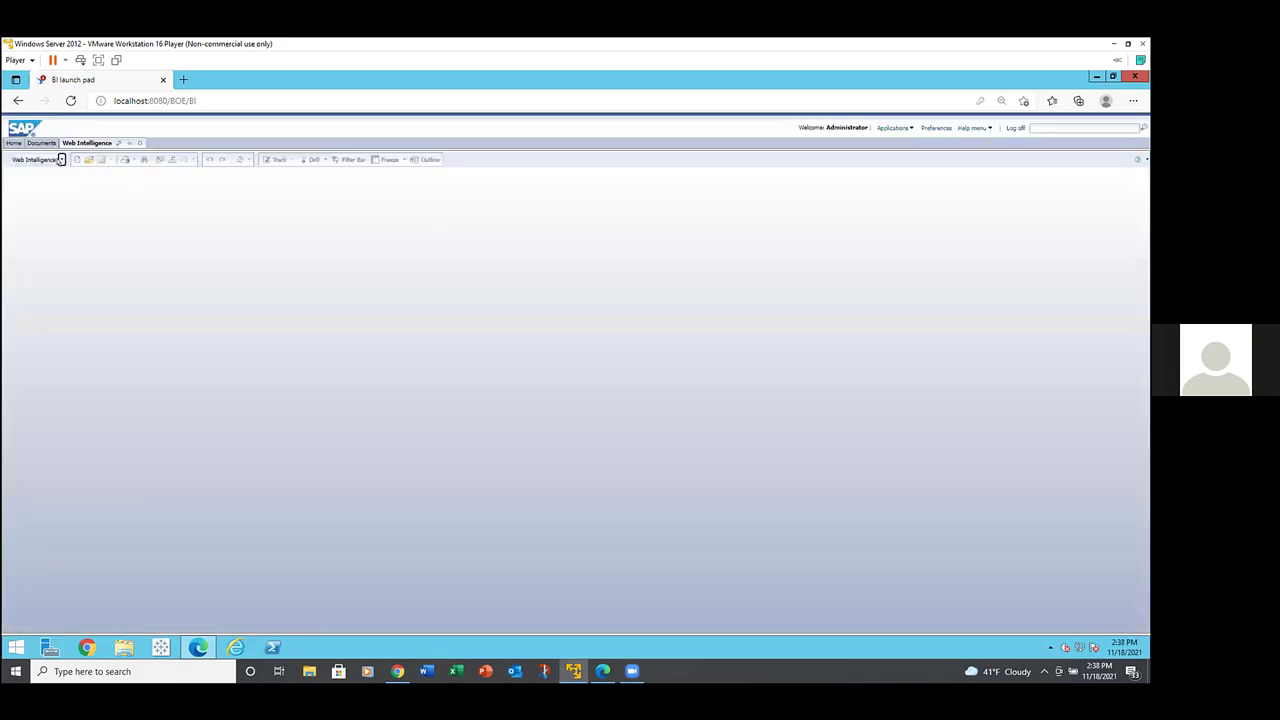
{"action": "left_click", "coordinate": [76, 160]}
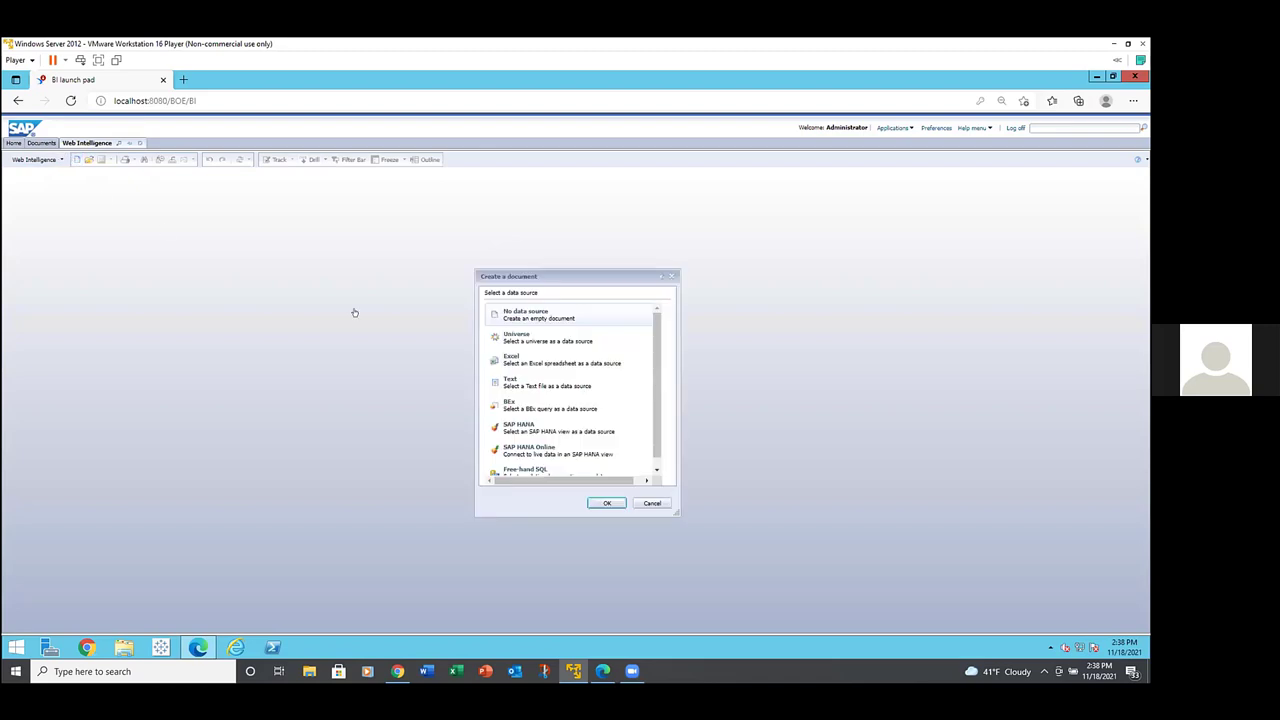
{"action": "left_click", "coordinate": [527, 335]}
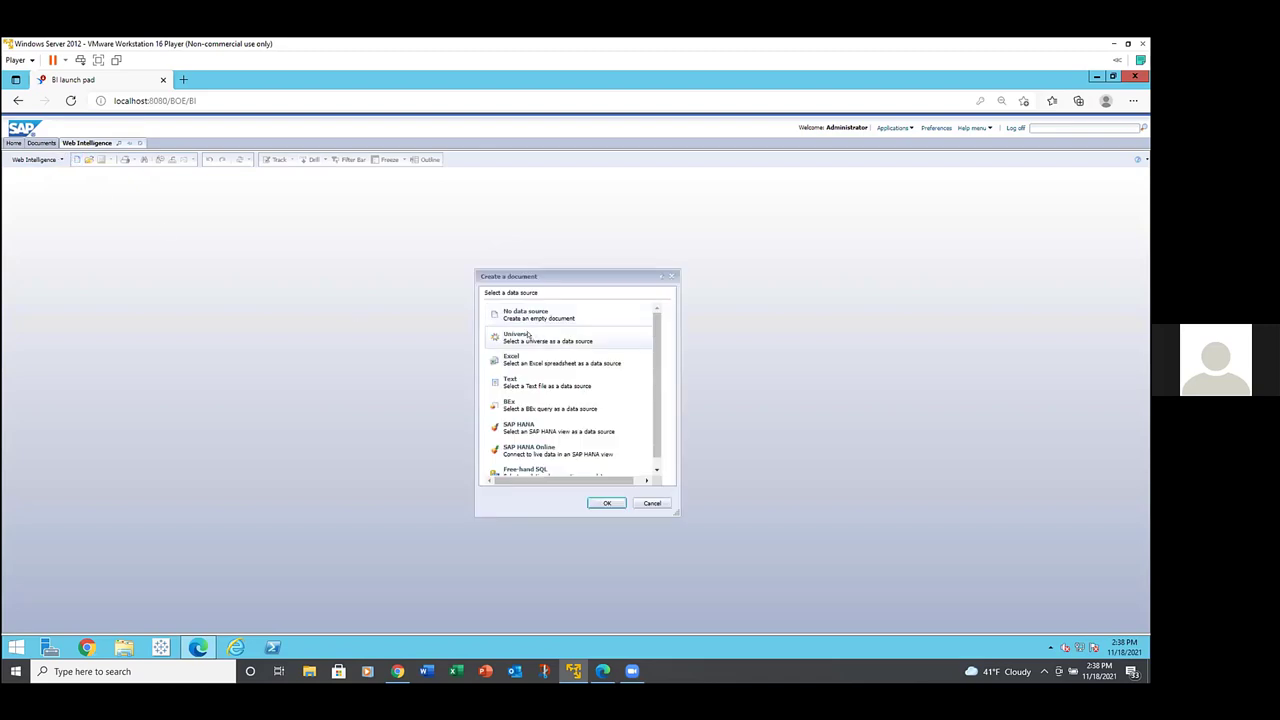
{"action": "double_click", "coordinate": [527, 335]}
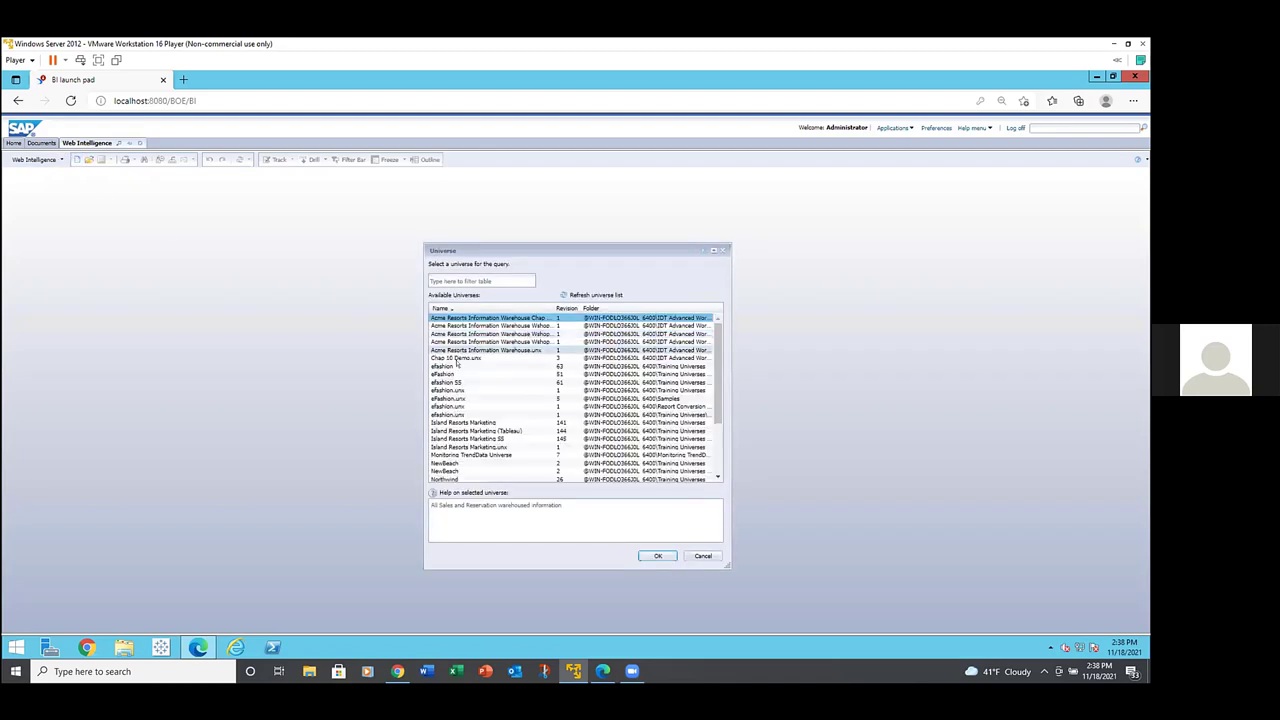
{"action": "left_click", "coordinate": [447, 365]}
{"action": "double_click", "coordinate": [447, 365]}
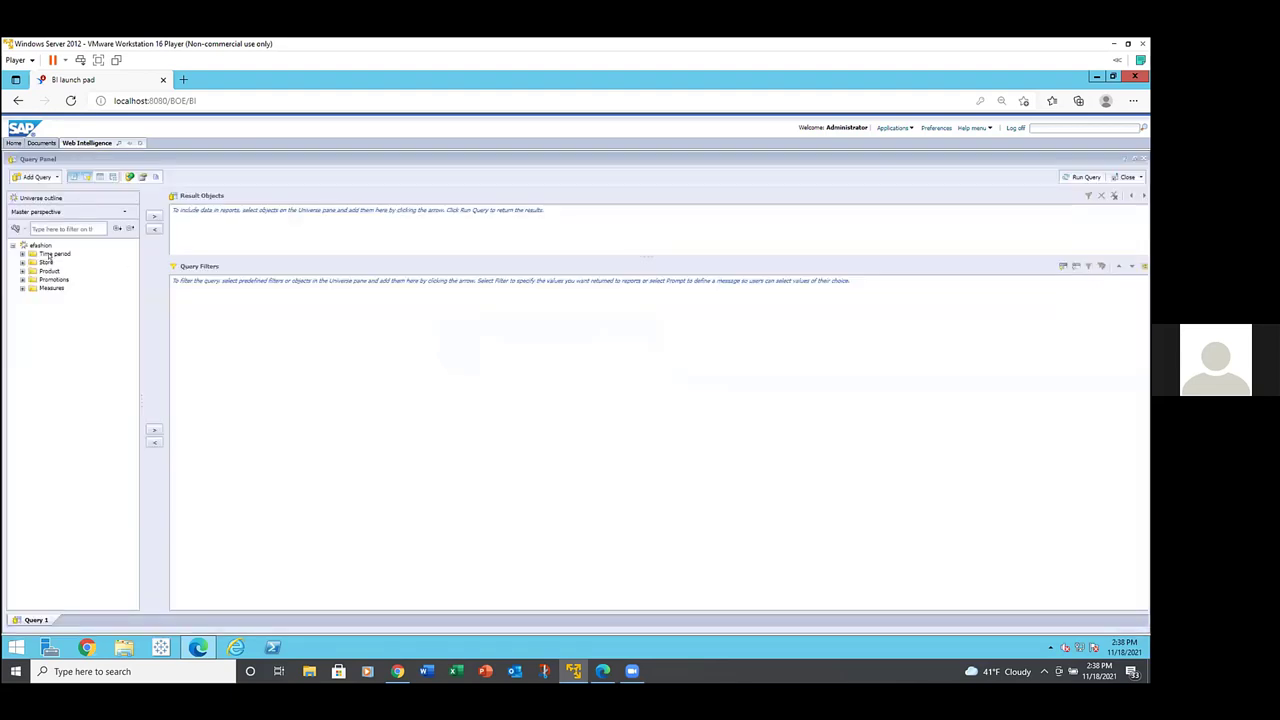
Step: Add Year and Quarter from Time period and State from Store to the query's result objects
{"action": "left_click", "coordinate": [22, 253]}
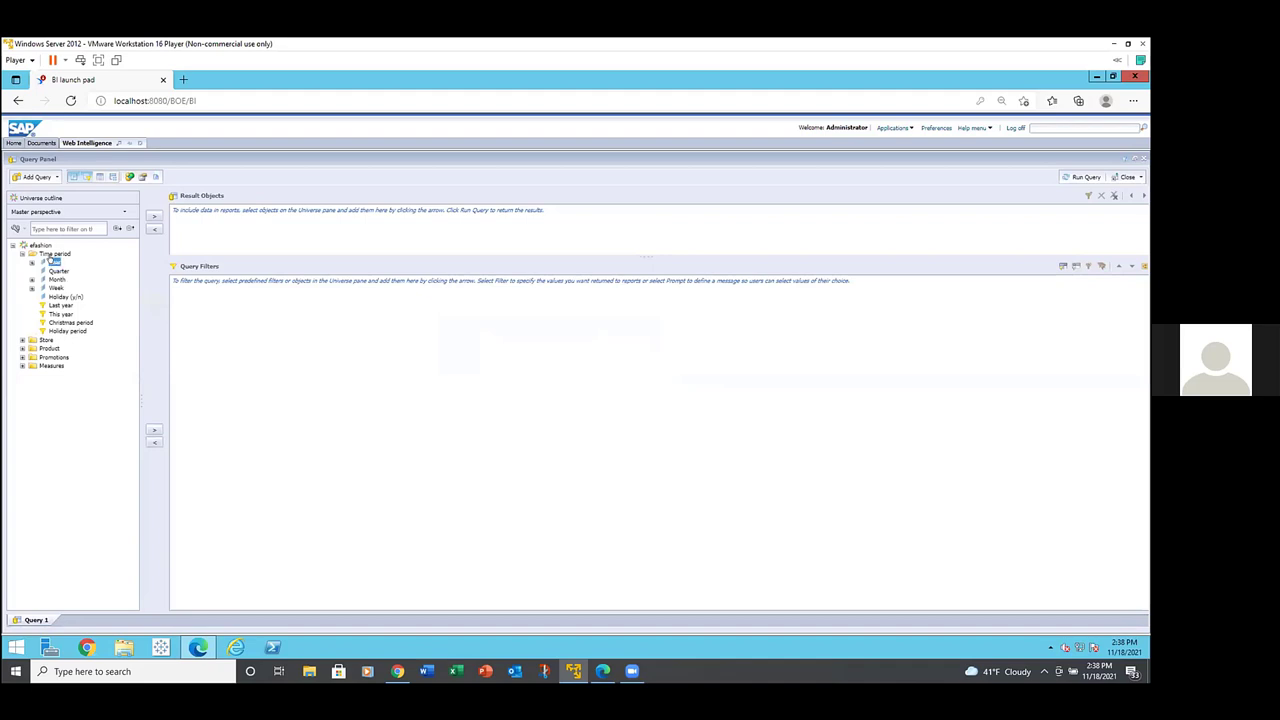
{"action": "double_click", "coordinate": [52, 261]}
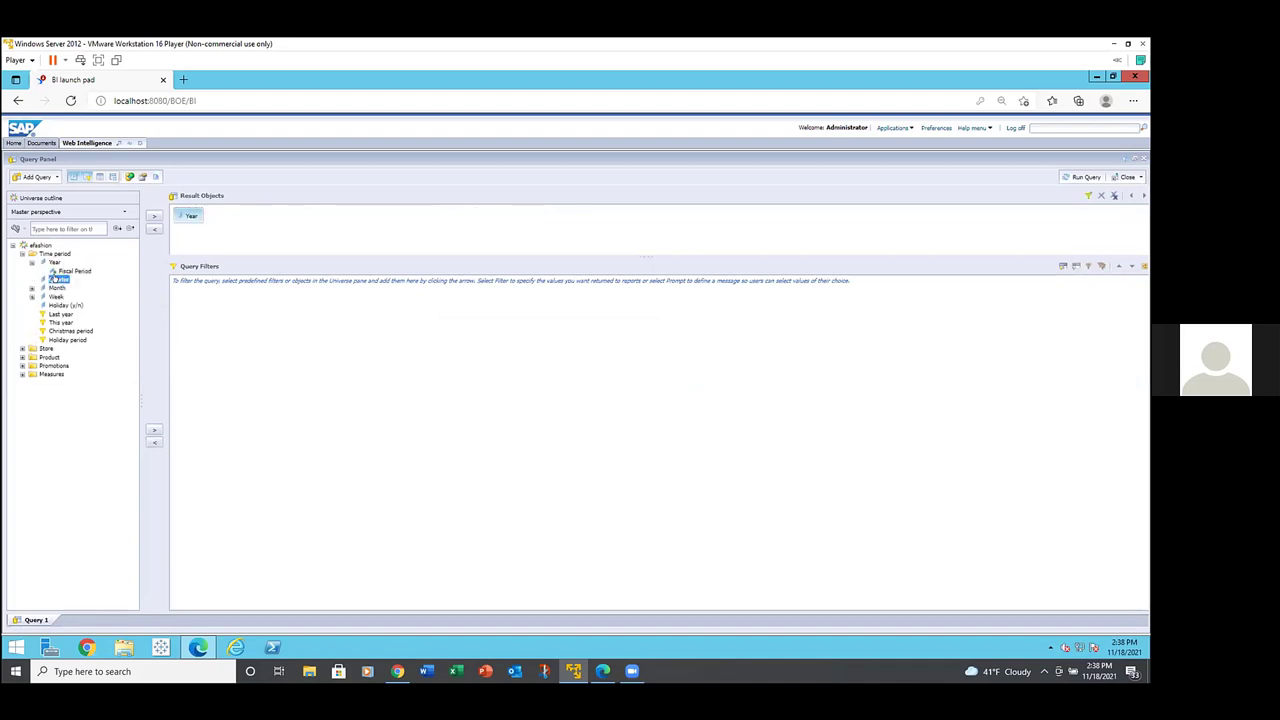
{"action": "double_click", "coordinate": [56, 279]}
{"action": "left_click", "coordinate": [22, 348]}
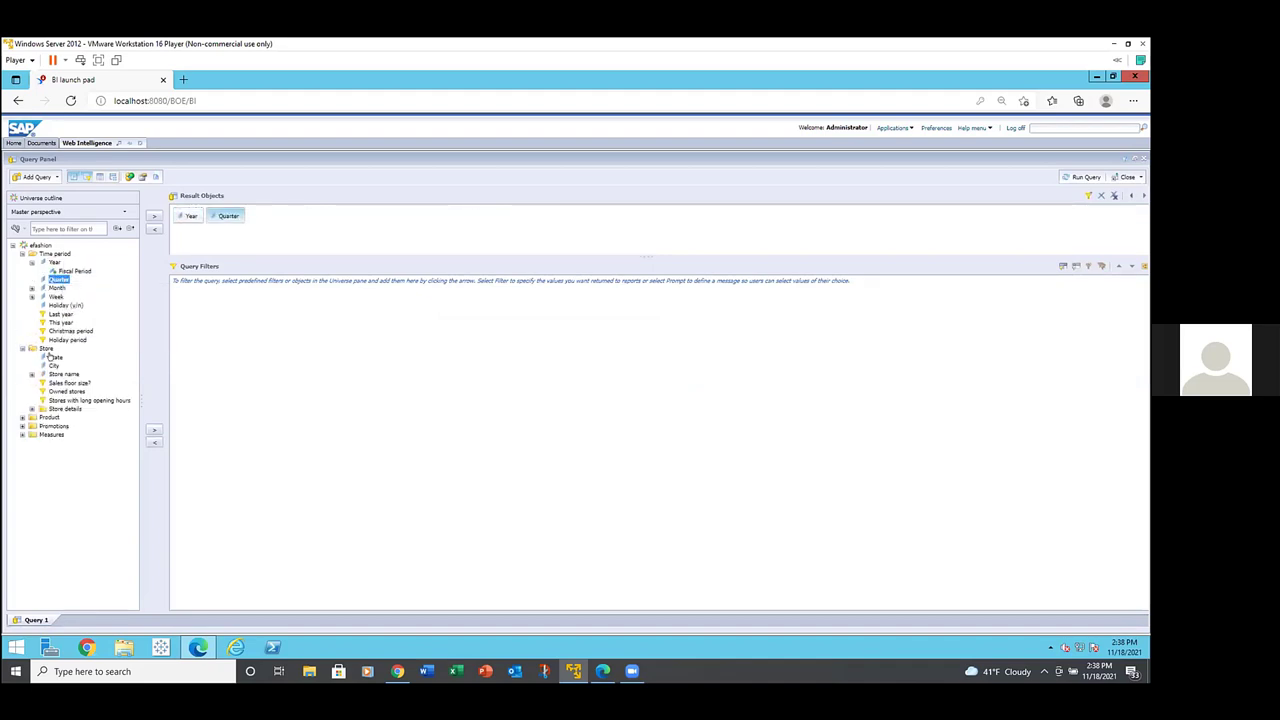
{"action": "double_click", "coordinate": [53, 357]}
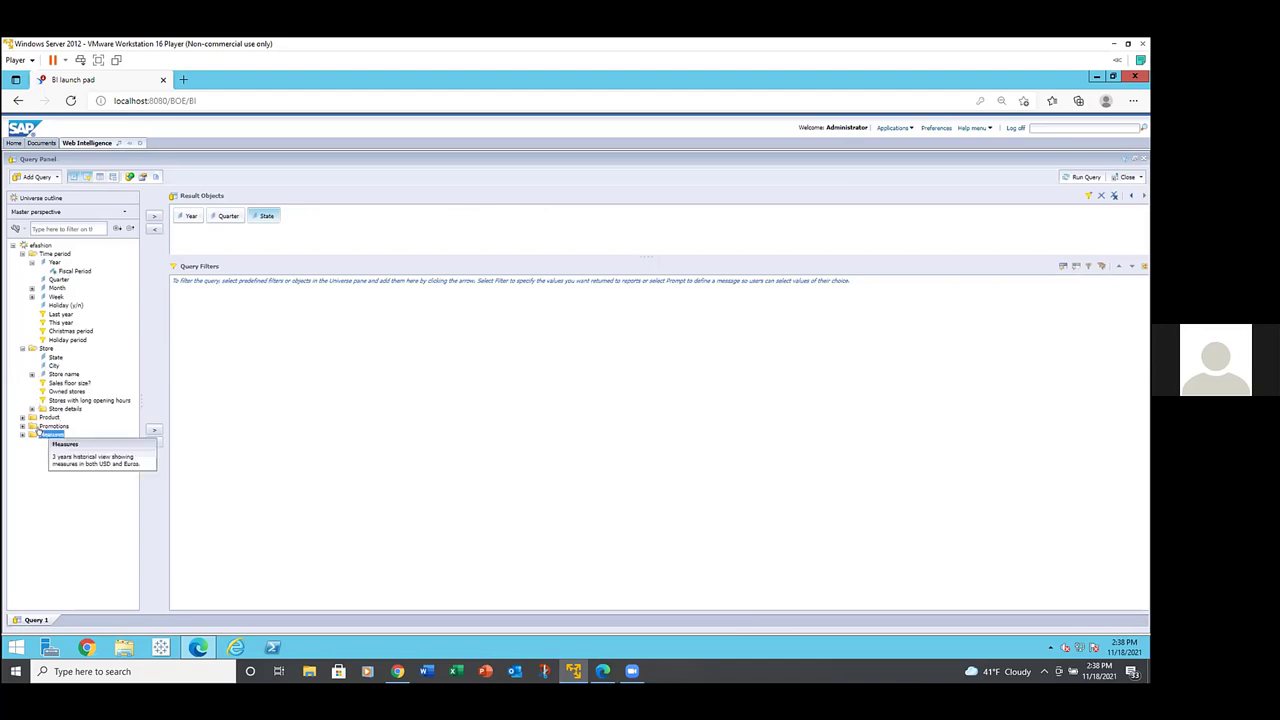
Step: Add all Measures to the result objects, remove Discount and Margin, and run the query
{"action": "double_click", "coordinate": [37, 431]}
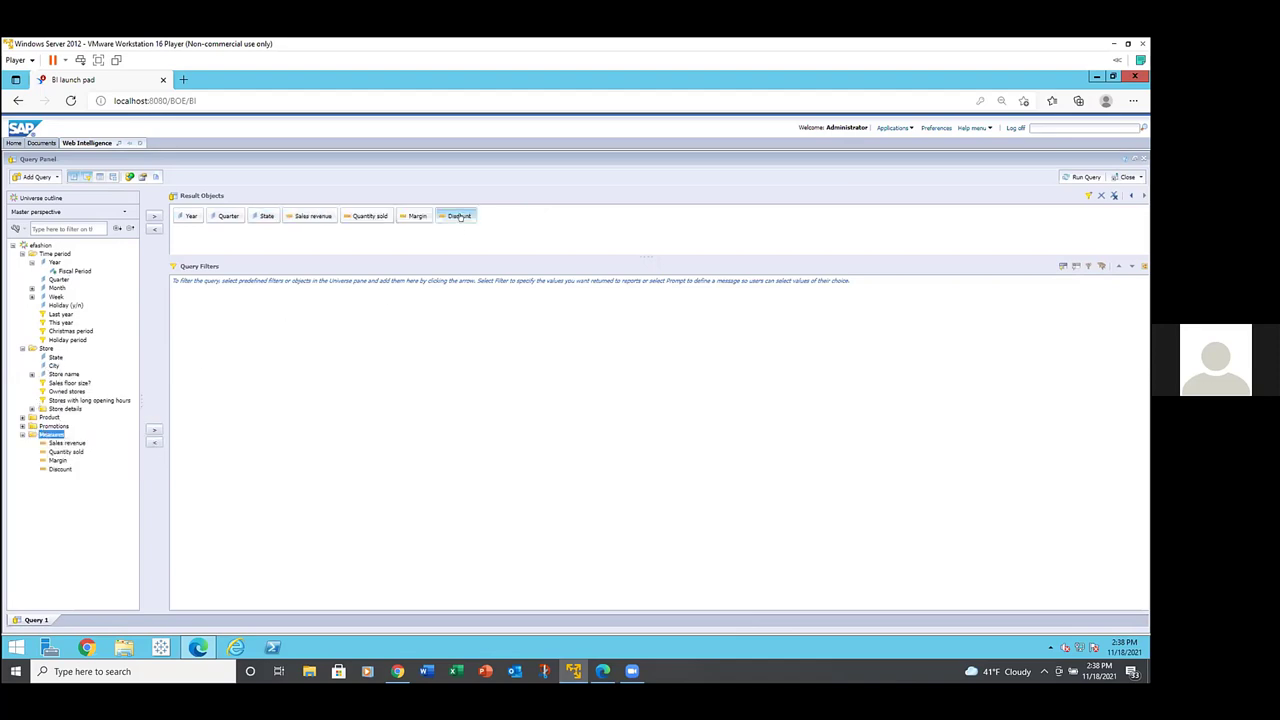
{"action": "left_click_drag", "start_coordinate": [459, 217], "coordinate": [115, 262]}
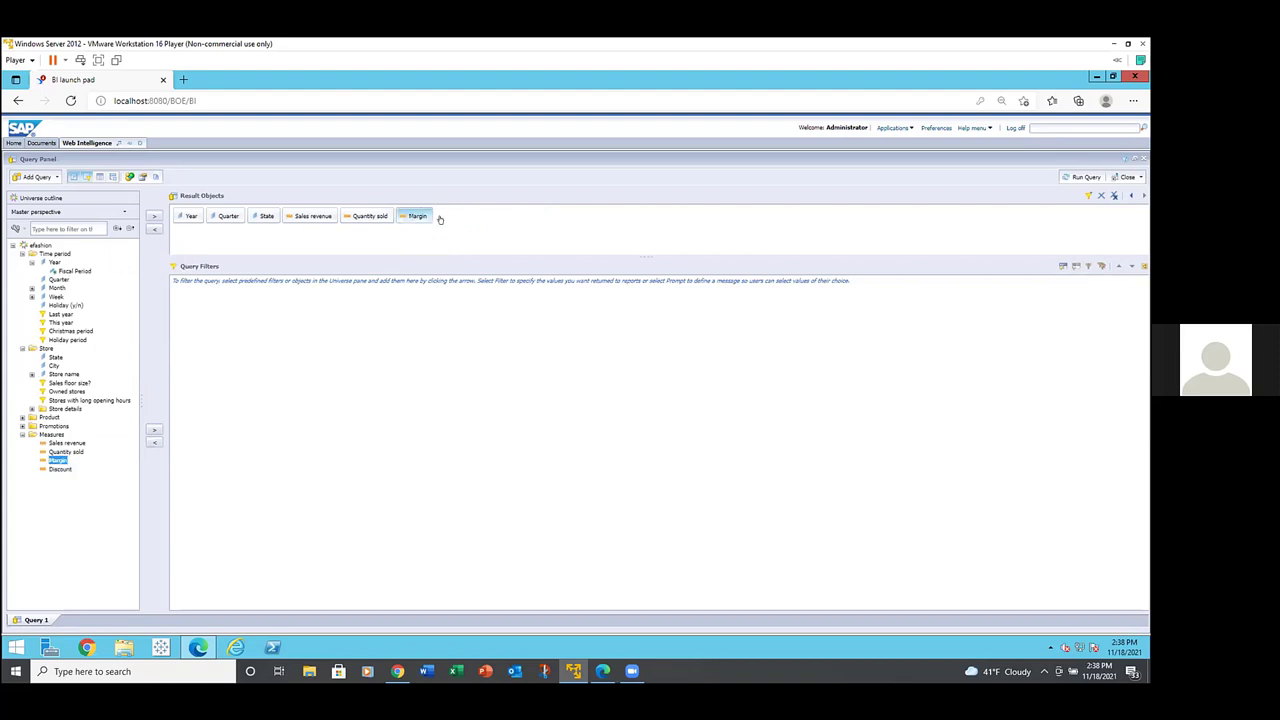
{"action": "left_click_drag", "start_coordinate": [390, 253], "coordinate": [28, 287]}
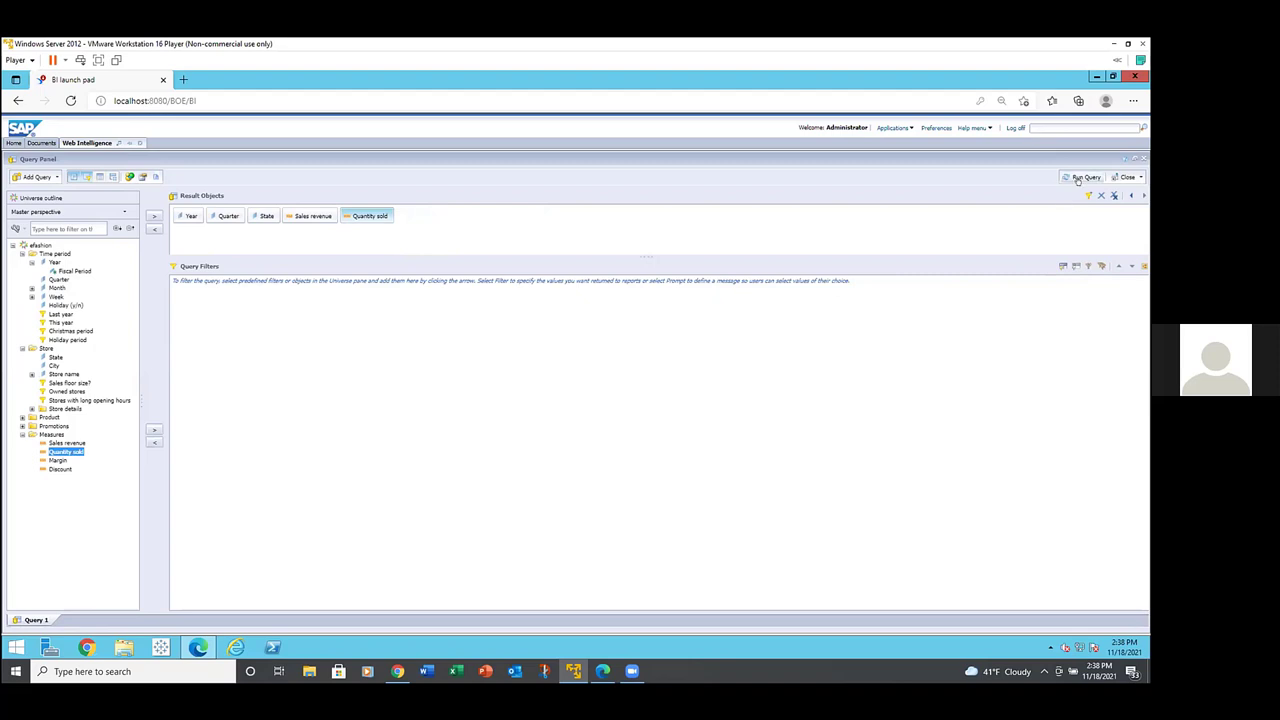
{"action": "left_click", "coordinate": [1078, 178]}
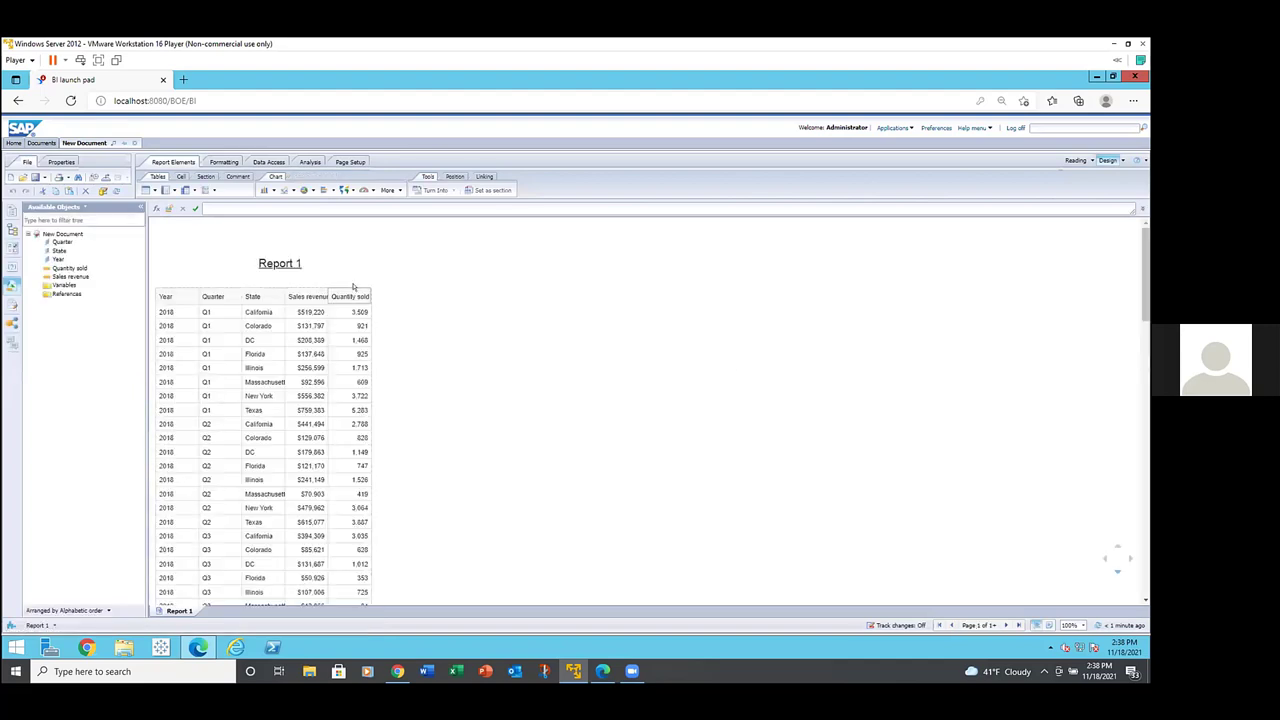
Step: Move the report table slightly to the right on the page
{"action": "left_click", "coordinate": [366, 292]}
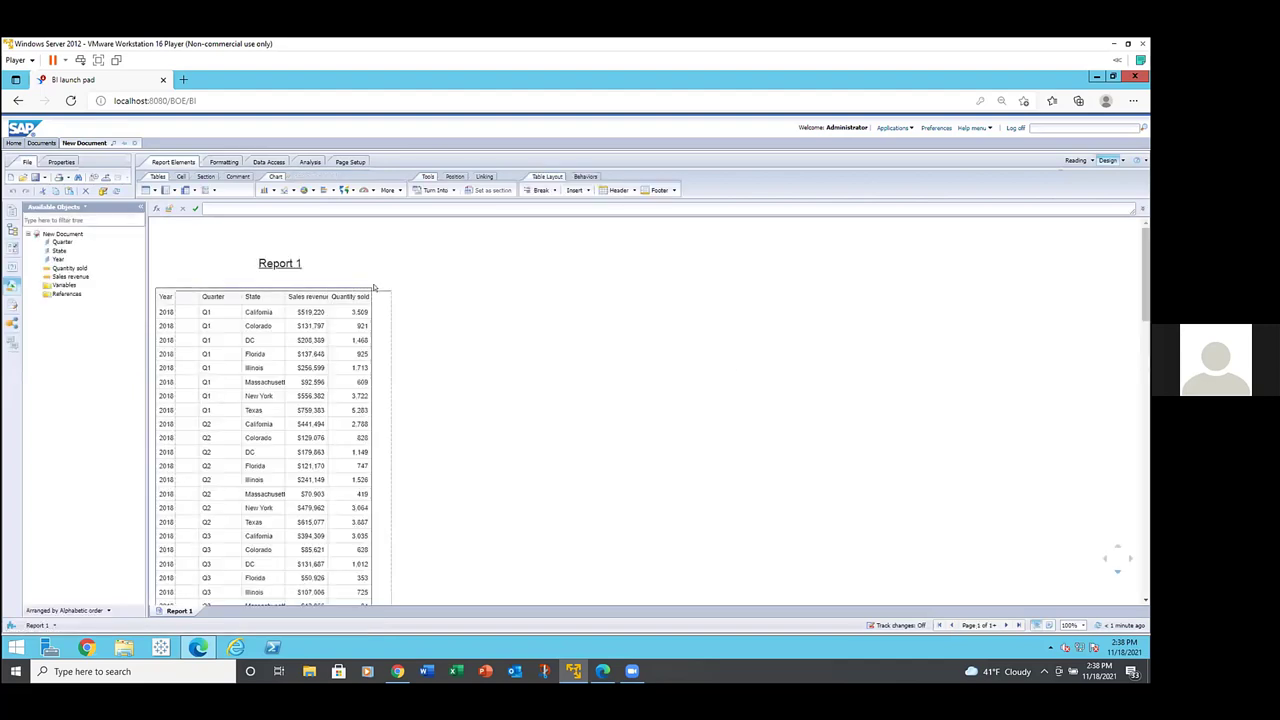
{"action": "left_click_drag", "start_coordinate": [368, 294], "coordinate": [389, 296]}
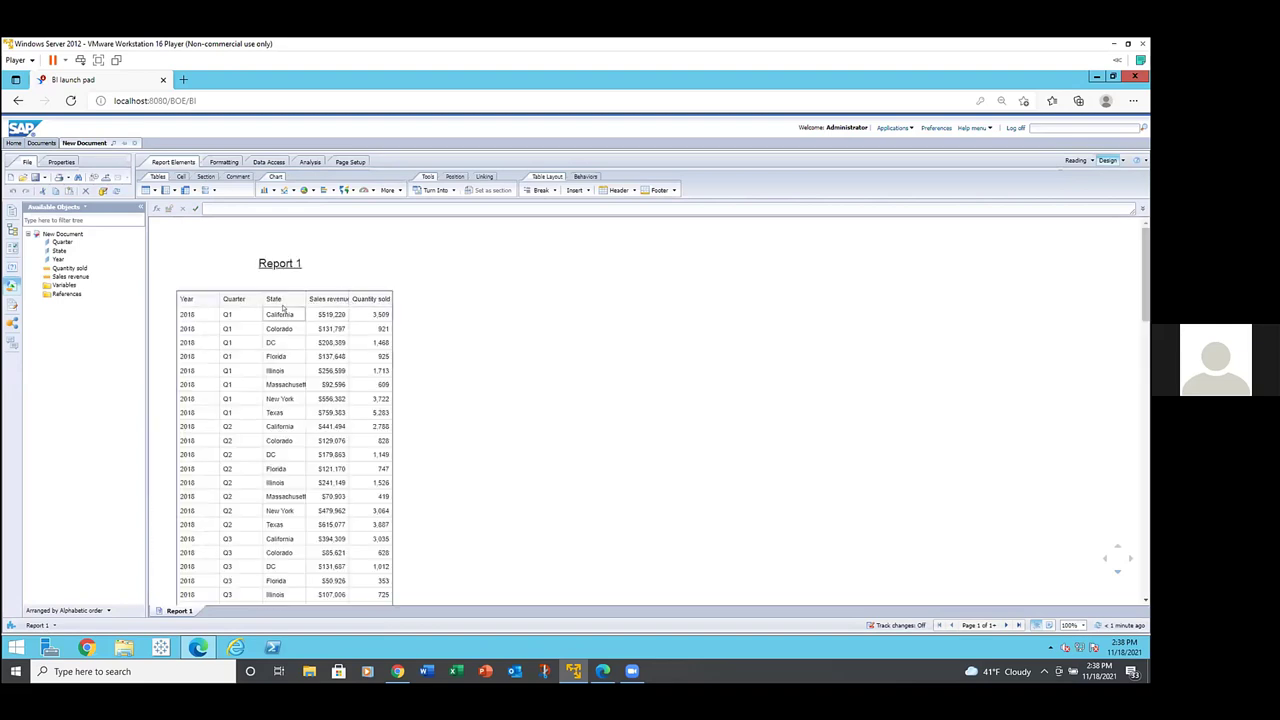
Step: Add a break on the report table's State column
{"action": "left_click", "coordinate": [283, 310]}
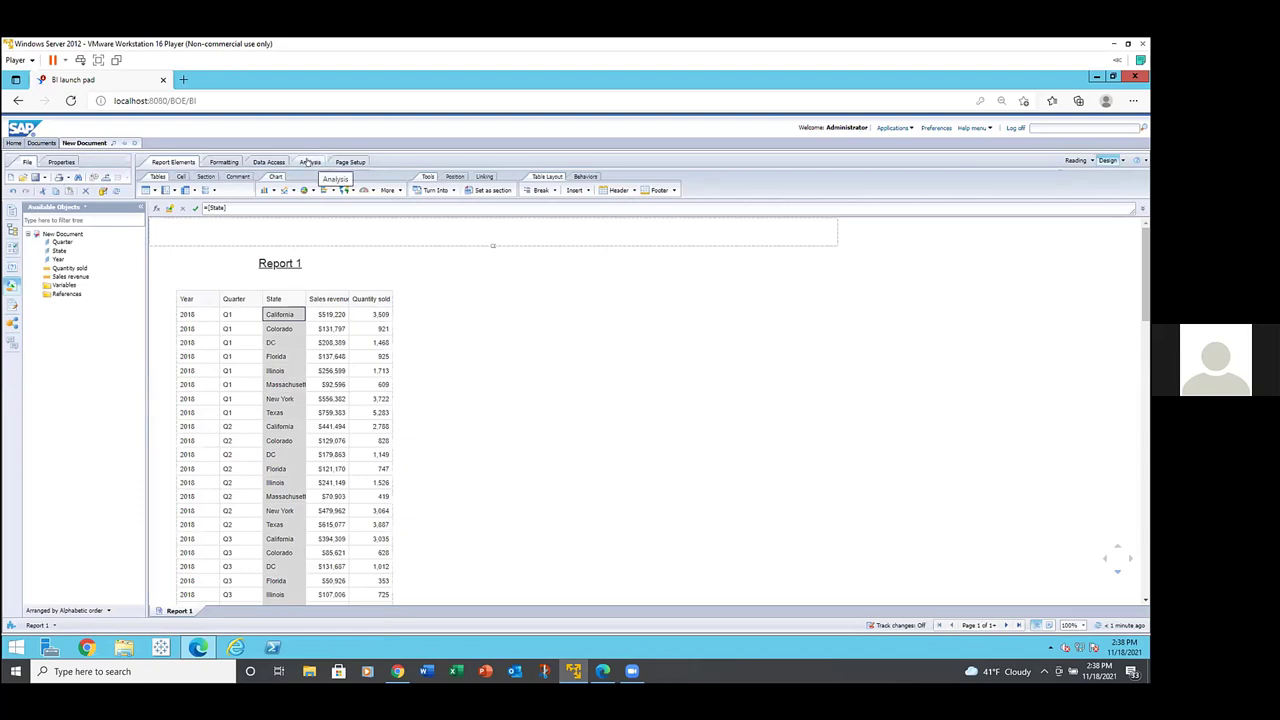
{"action": "left_click", "coordinate": [308, 163]}
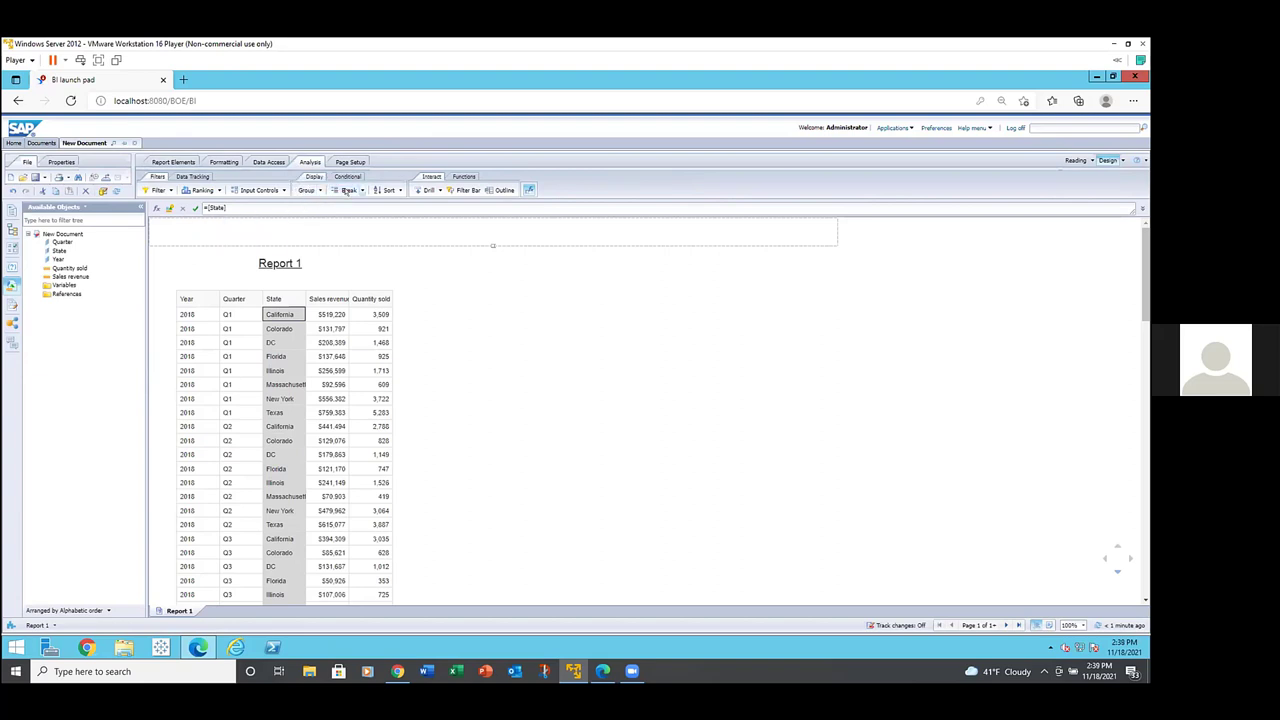
{"action": "left_click", "coordinate": [348, 190]}
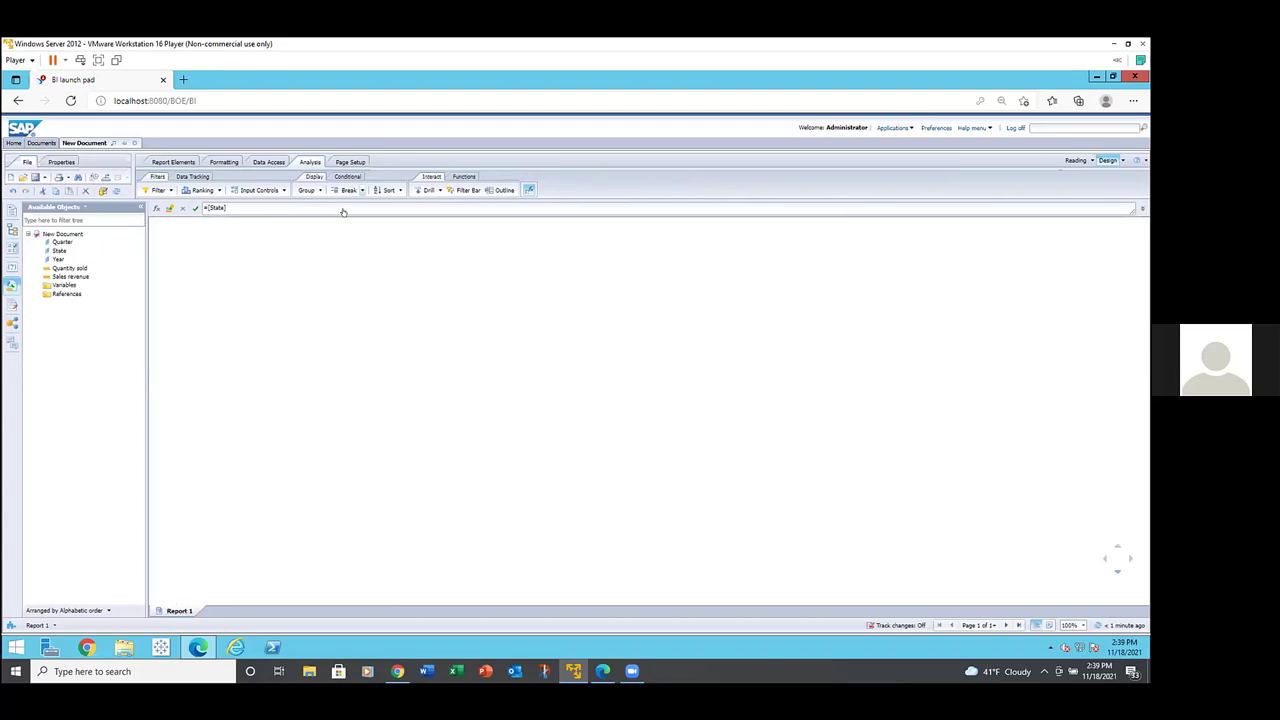
{"action": "left_click", "coordinate": [415, 323]}
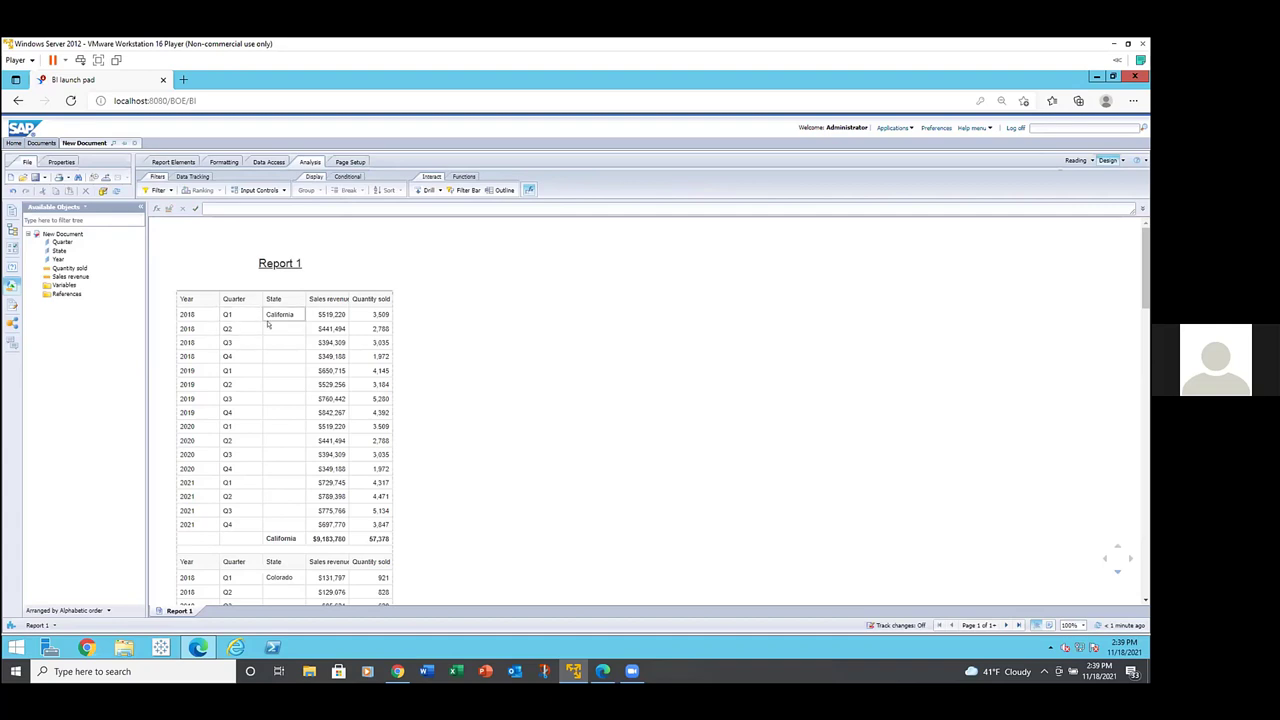
Step: Remove the break from the State column
{"action": "left_click", "coordinate": [272, 328]}
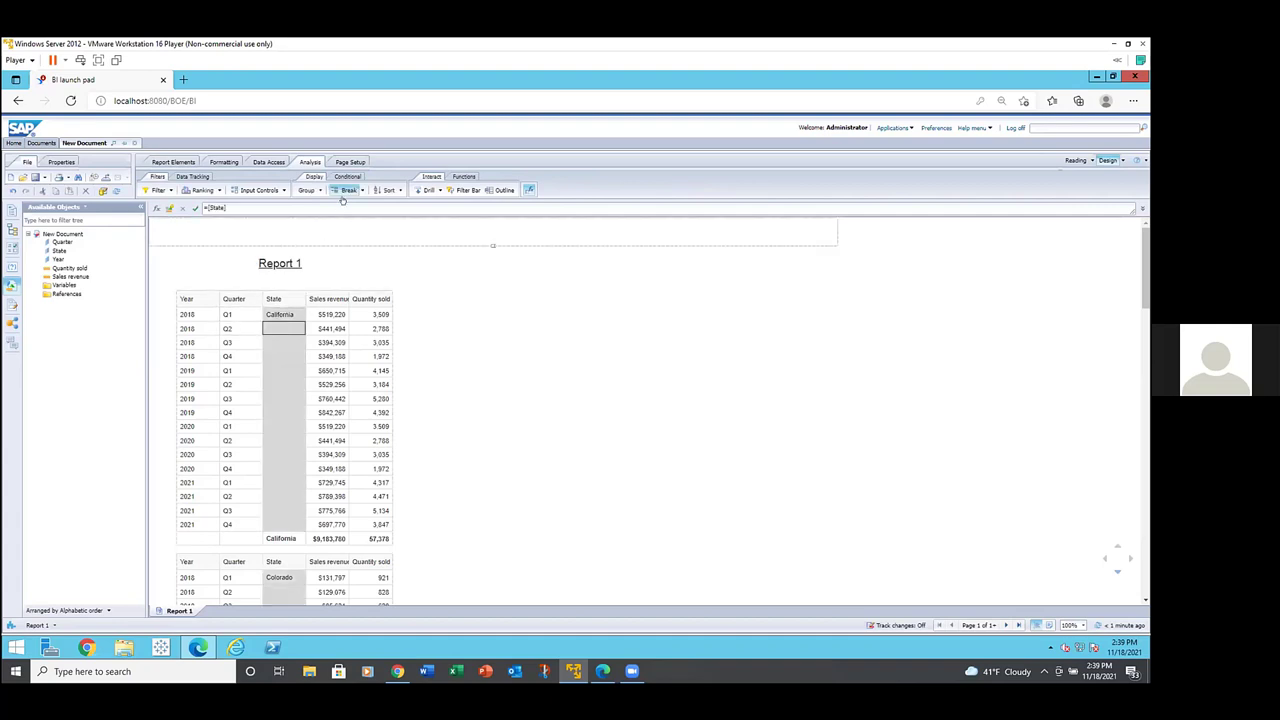
{"action": "left_click", "coordinate": [338, 192]}
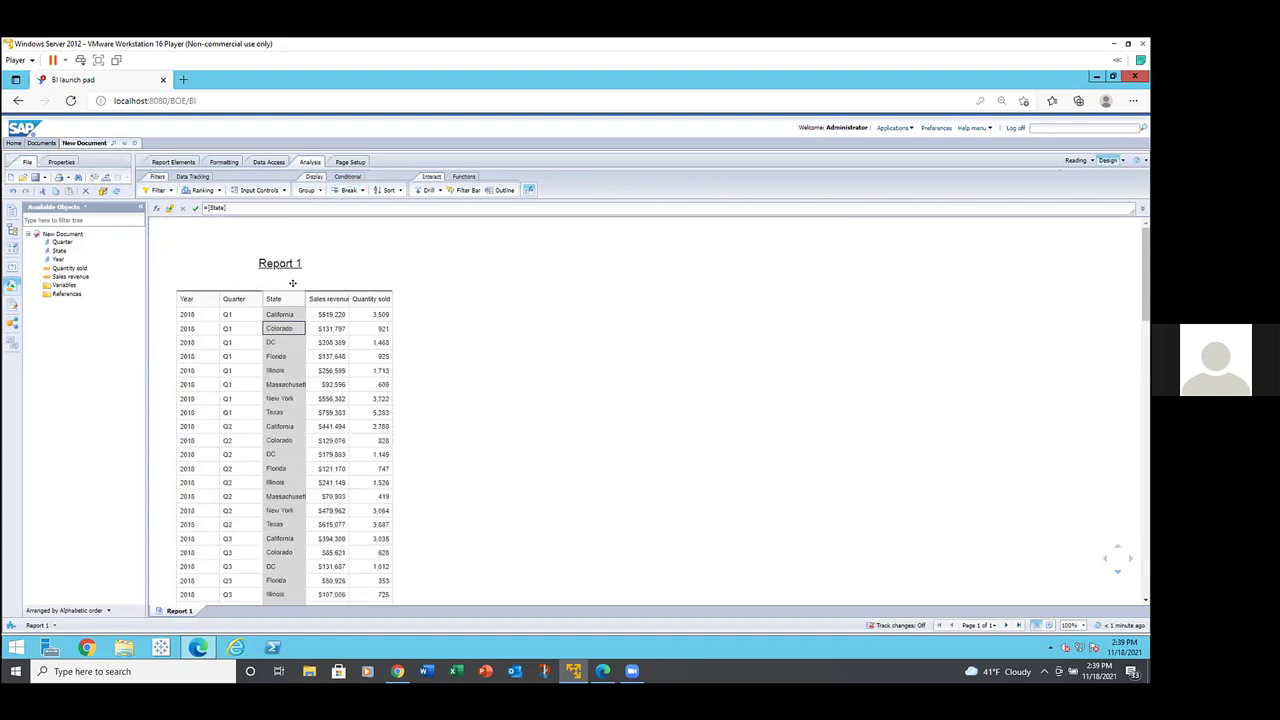
Step: Move the report table further down the page to leave more space below the Report 1 title
{"action": "left_click", "coordinate": [300, 298]}
{"action": "left_click_drag", "start_coordinate": [302, 303], "coordinate": [314, 324]}
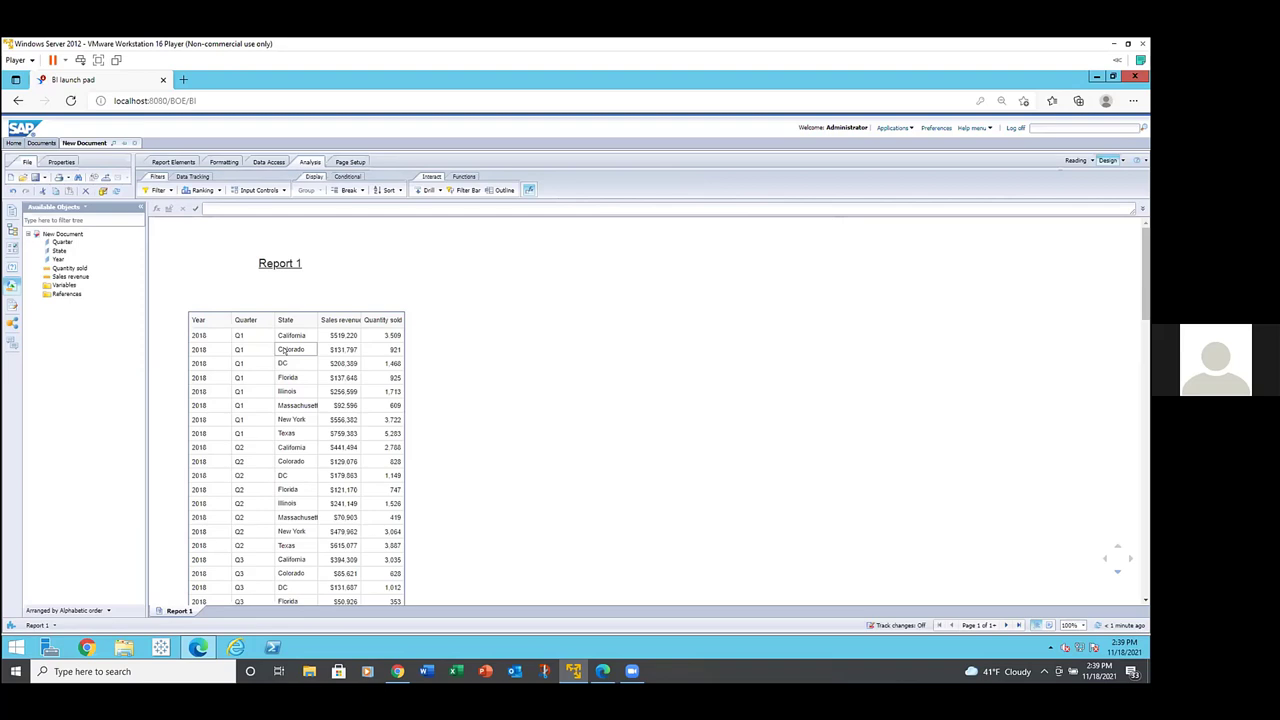
{"action": "left_click", "coordinate": [285, 351]}
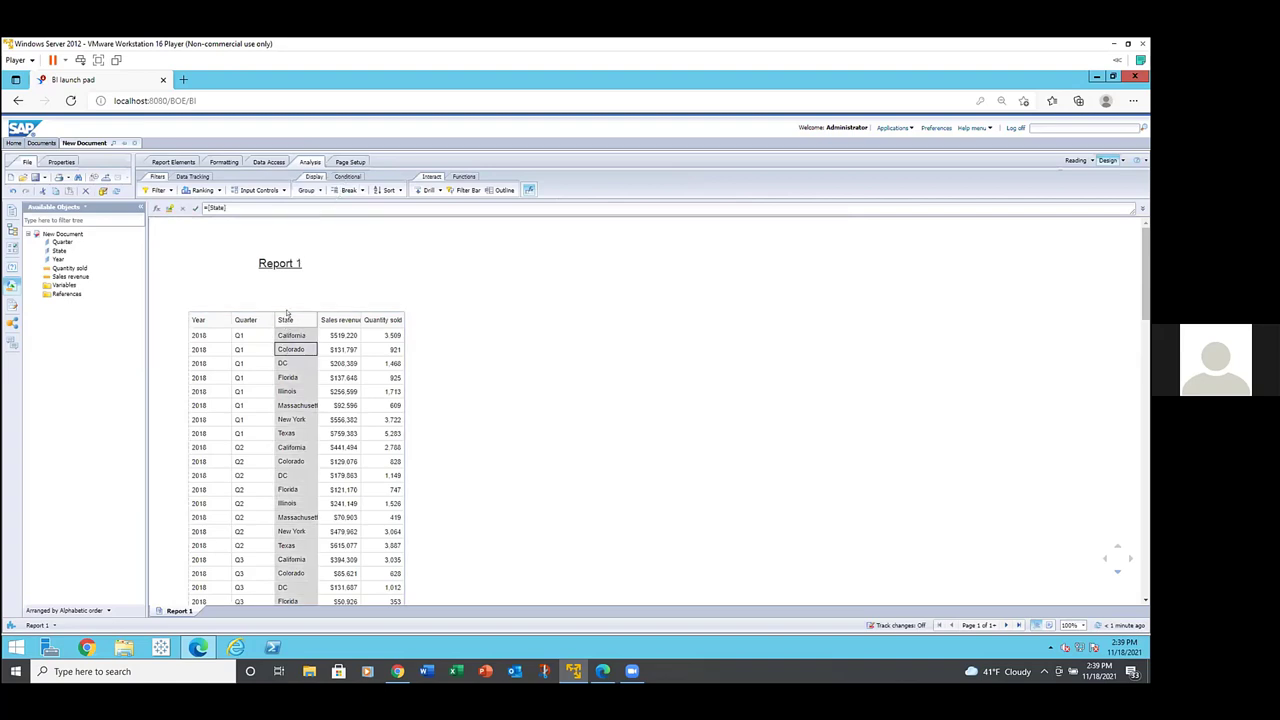
{"action": "left_click", "coordinate": [286, 310]}
{"action": "left_click_drag", "start_coordinate": [286, 333], "coordinate": [287, 334]}
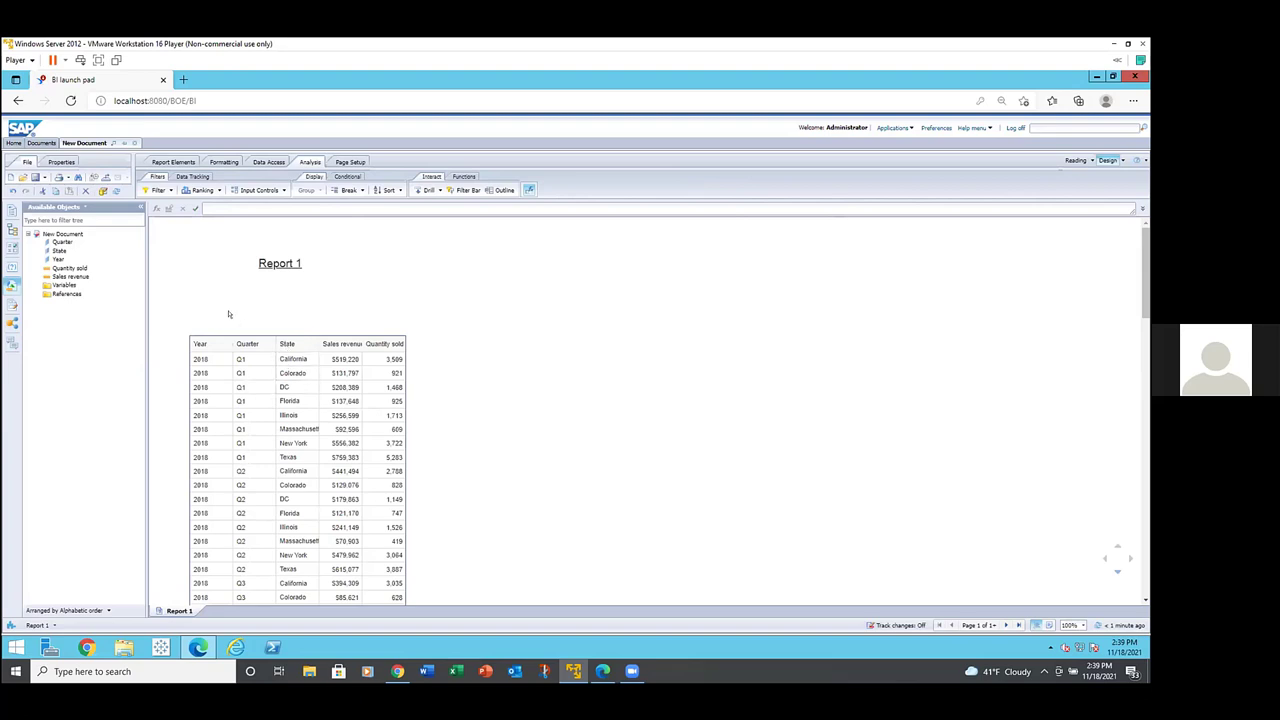
{"action": "left_click", "coordinate": [297, 362]}
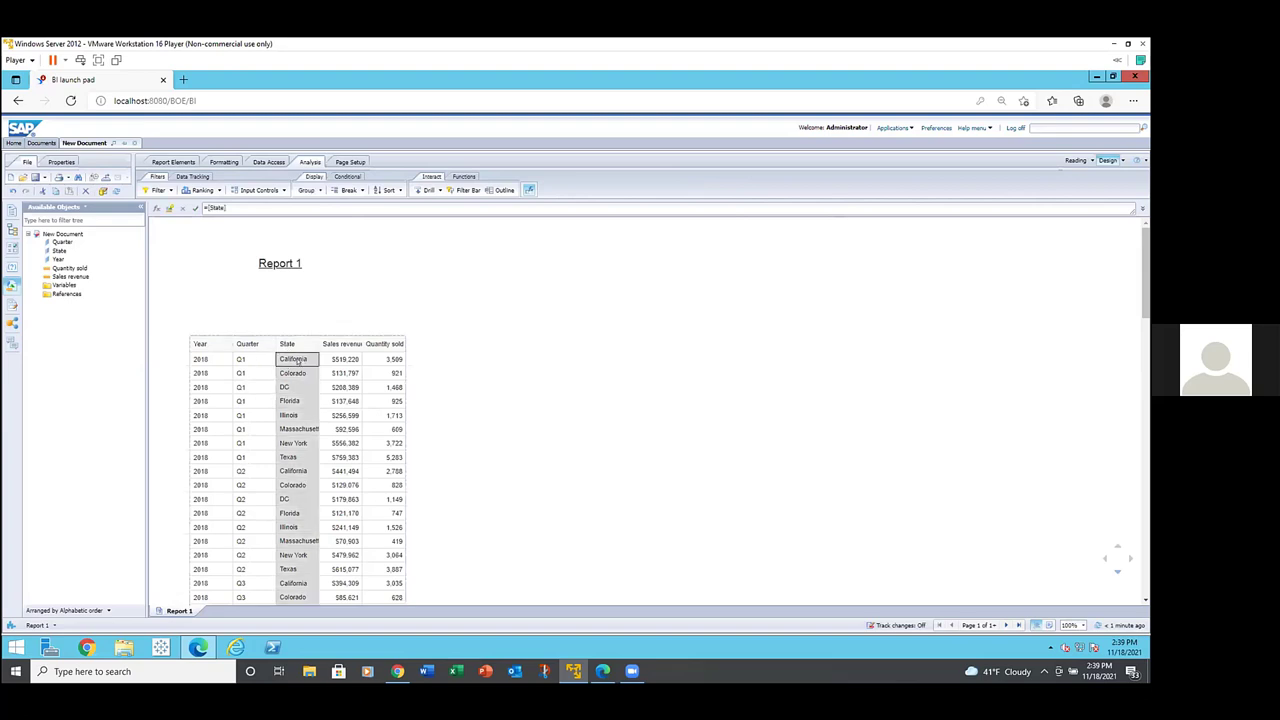
{"action": "right_click", "coordinate": [297, 362]}
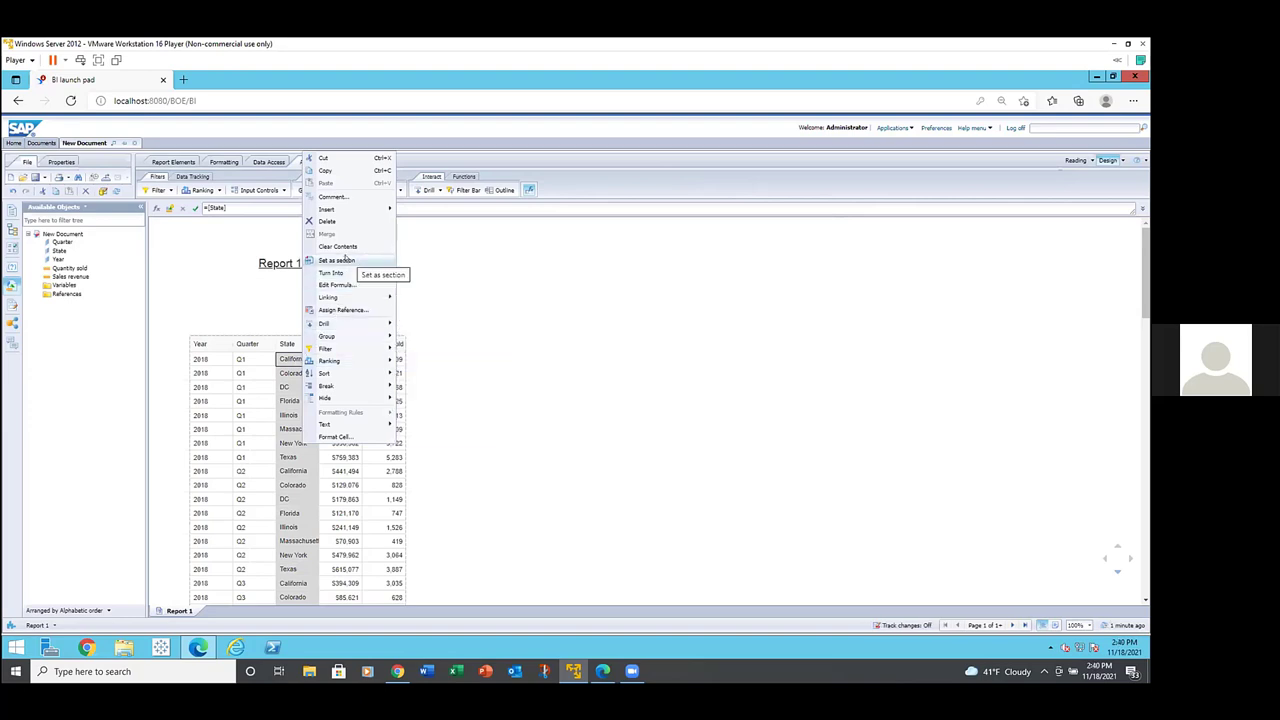
{"action": "mouse_move", "coordinate": [330, 348]}
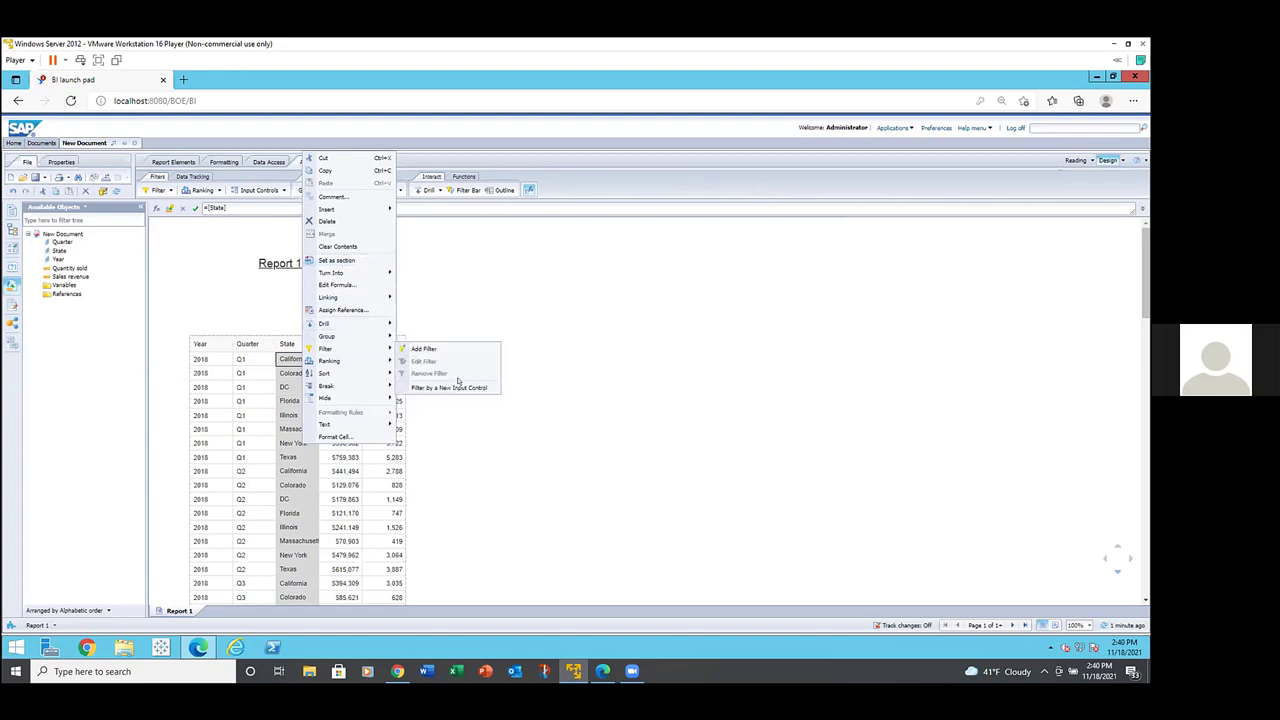
{"action": "left_click", "coordinate": [439, 395]}
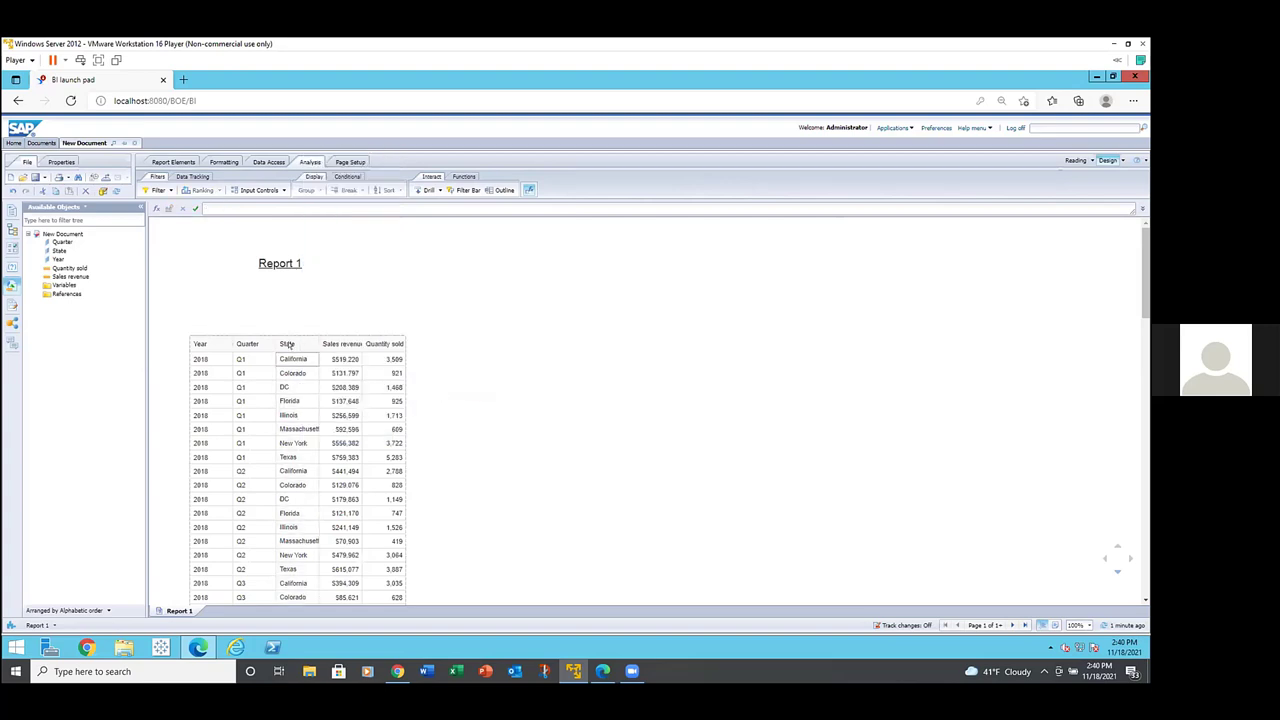
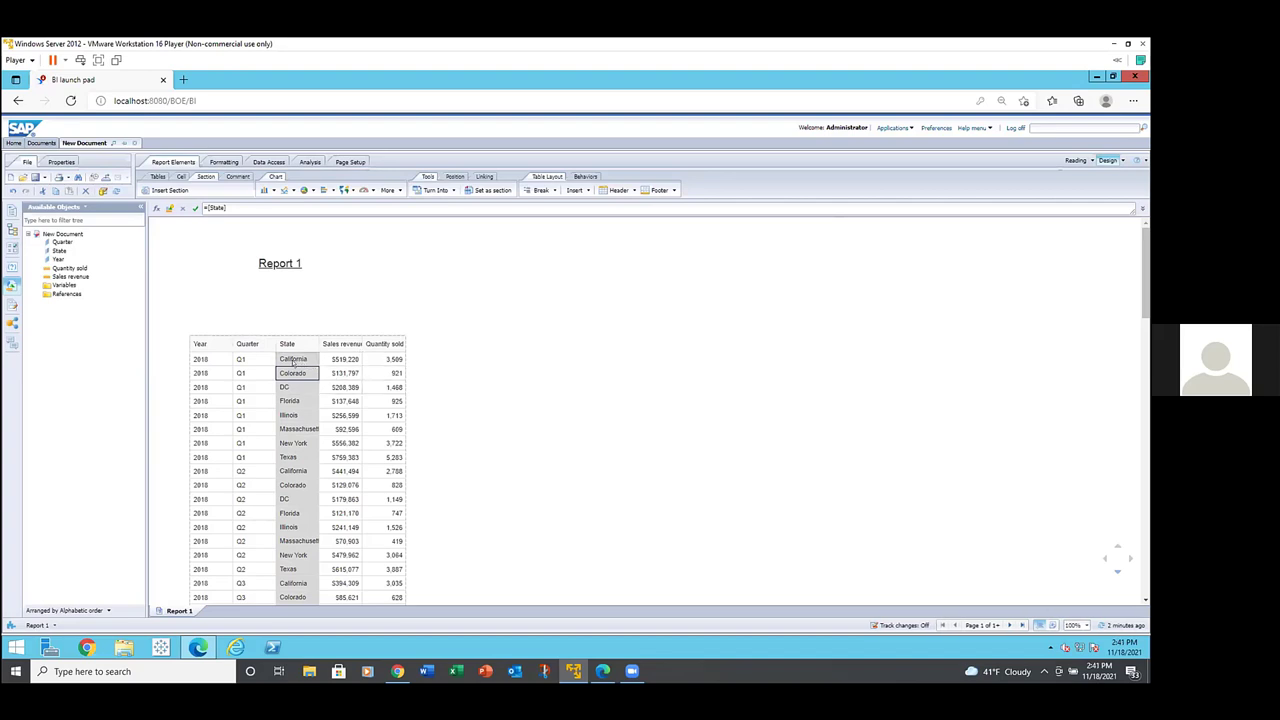
Step: Turn the table's State column into a report section placed above the table
{"action": "left_click", "coordinate": [281, 387]}
{"action": "left_click_drag", "start_coordinate": [173, 294], "coordinate": [179, 304]}
{"action": "left_click", "coordinate": [220, 345]}
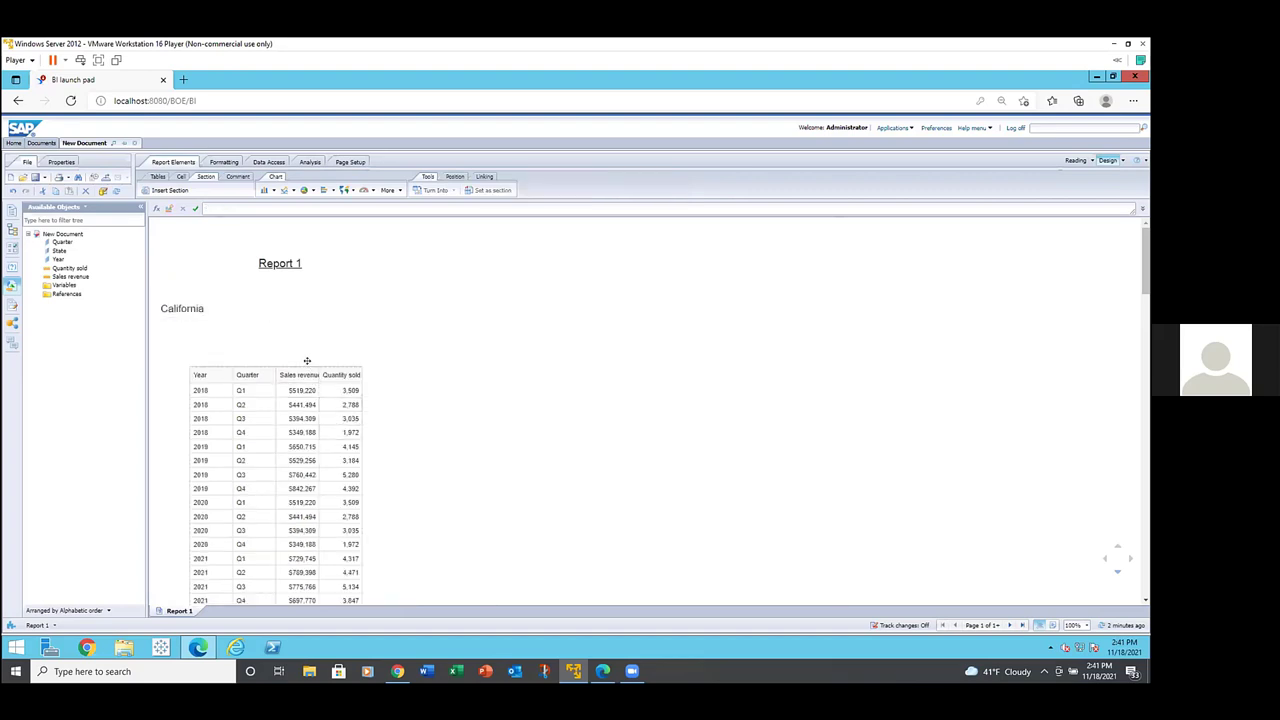
Step: Move the table up closer to the State section heading and review the sections for the individual states
{"action": "left_click", "coordinate": [310, 360]}
{"action": "left_click_drag", "start_coordinate": [316, 343], "coordinate": [307, 334]}
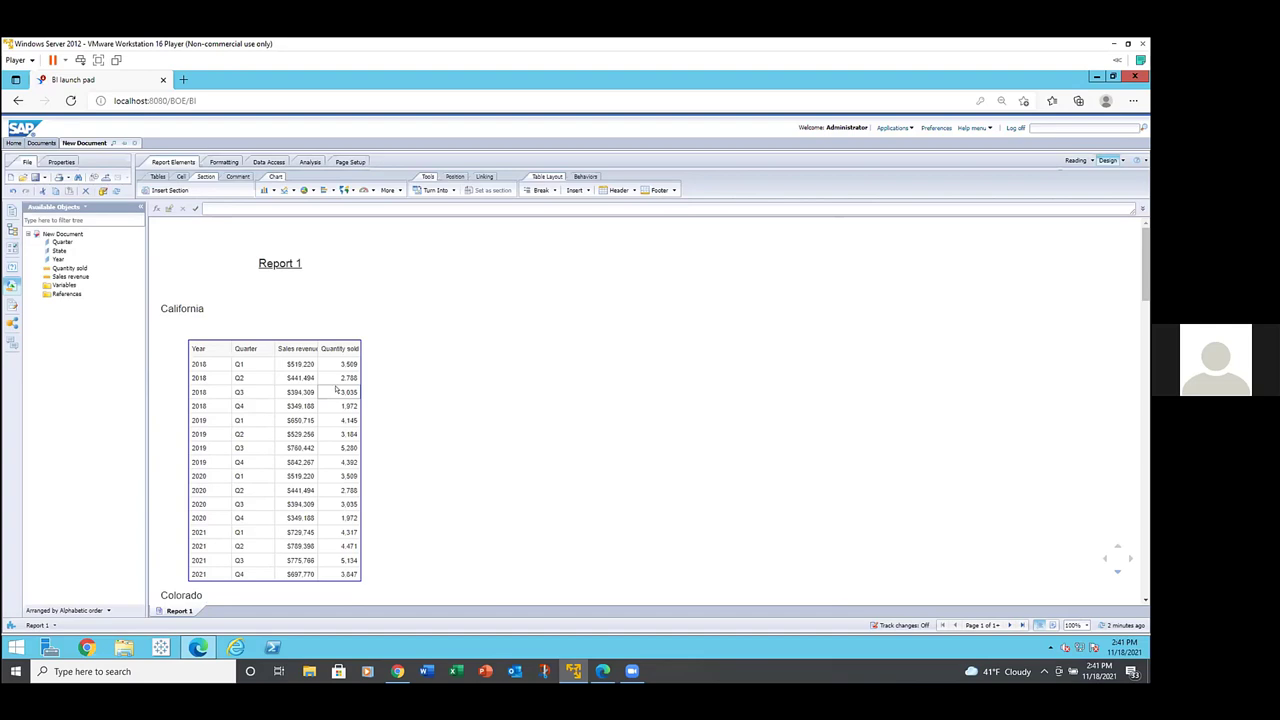
{"action": "left_click", "coordinate": [231, 315]}
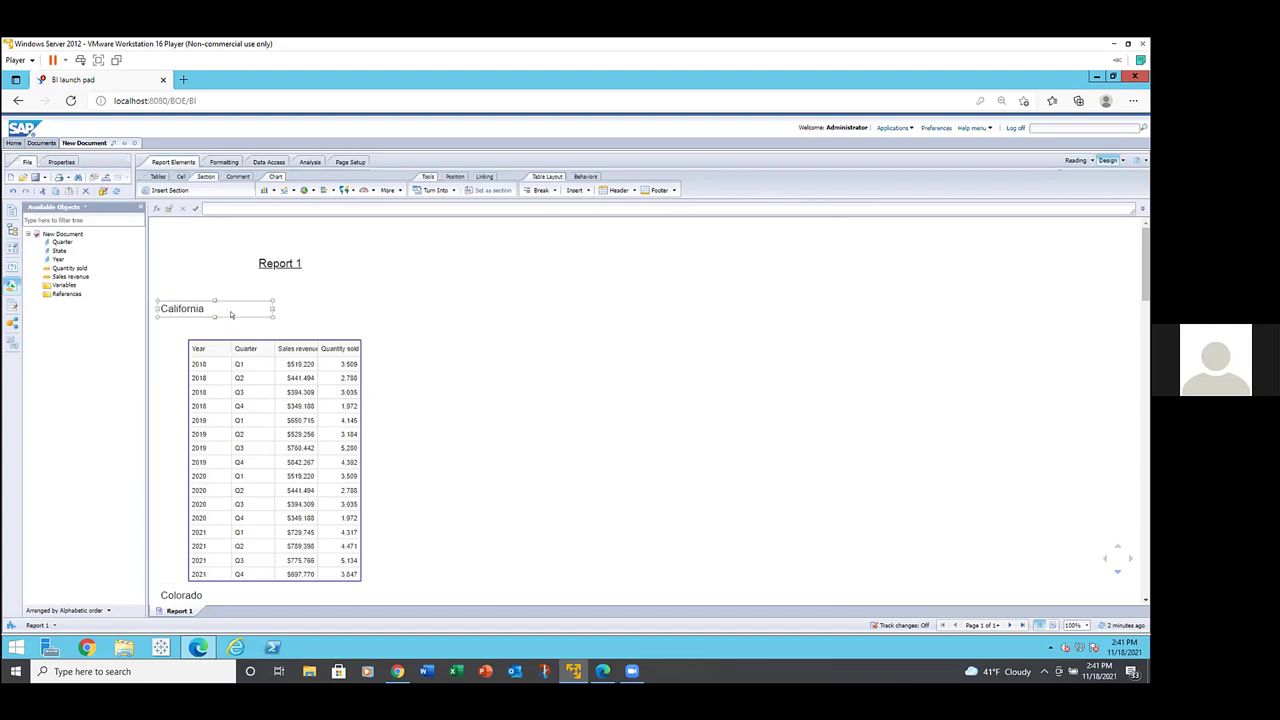
{"action": "left_click", "coordinate": [230, 335]}
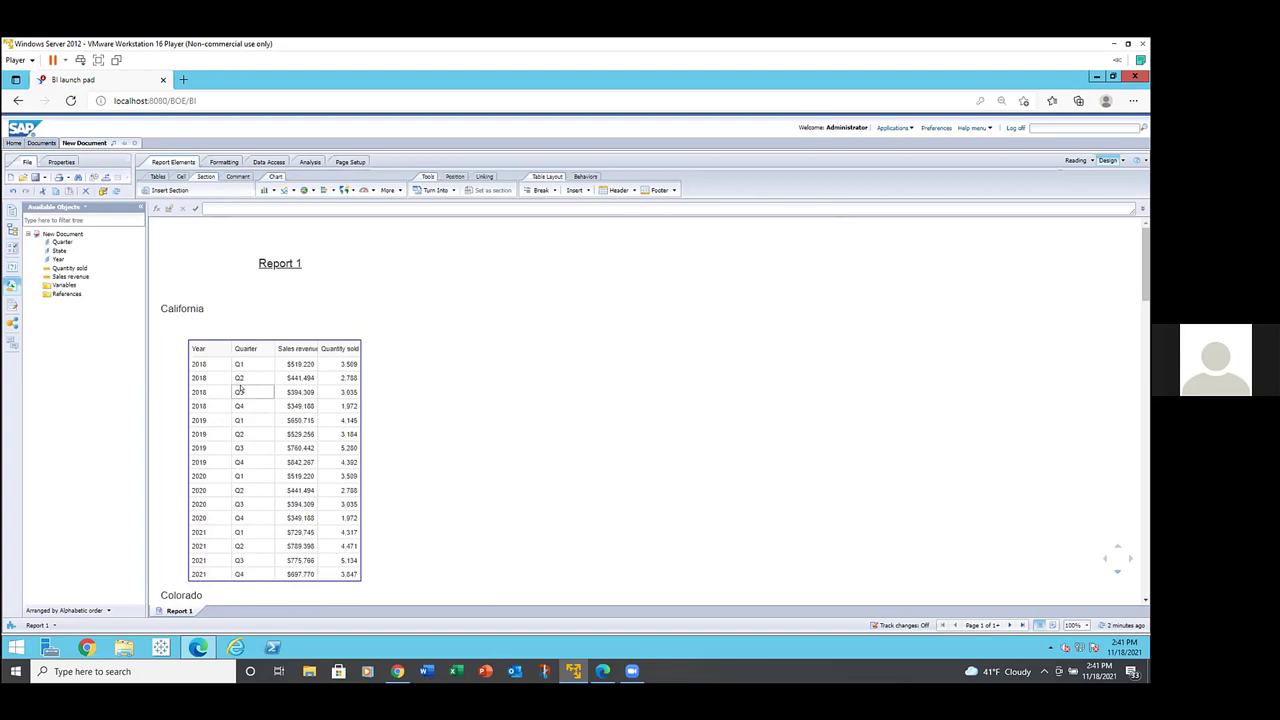
{"action": "scroll", "coordinate": [270, 412], "scroll_direction": "down", "scroll_amount": 2}
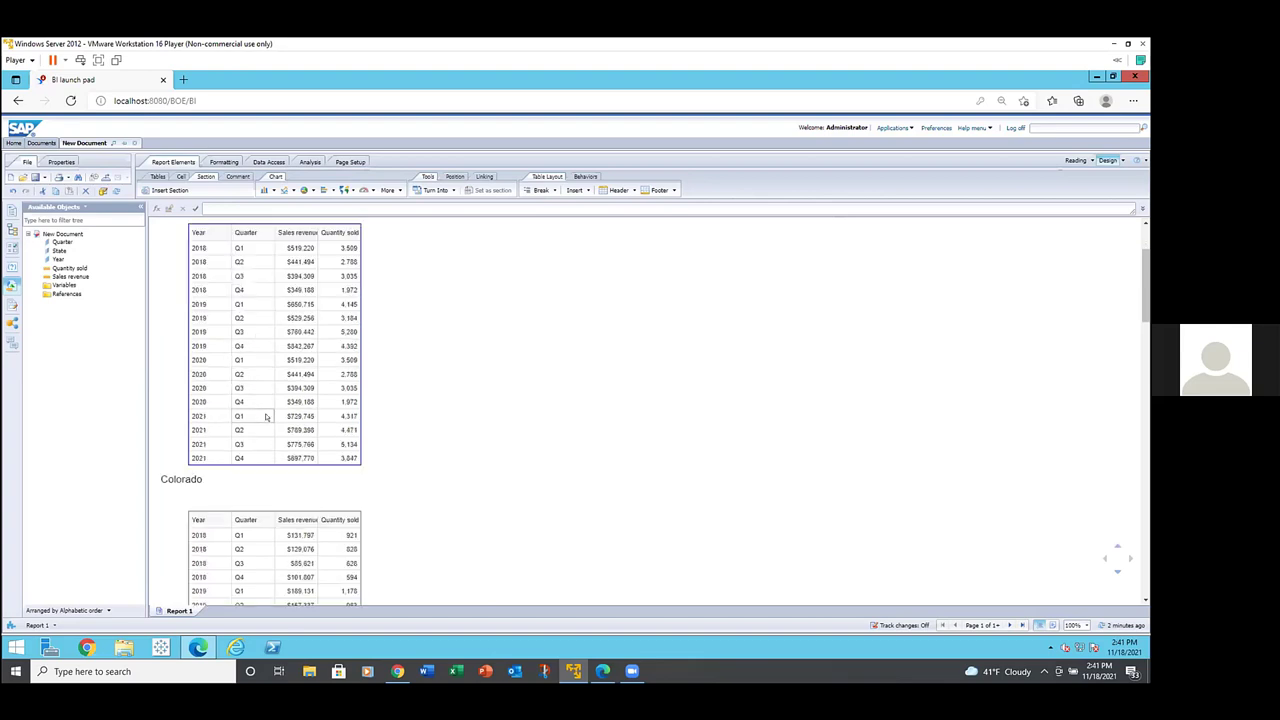
{"action": "scroll", "coordinate": [266, 416], "scroll_direction": "down", "scroll_amount": 5}
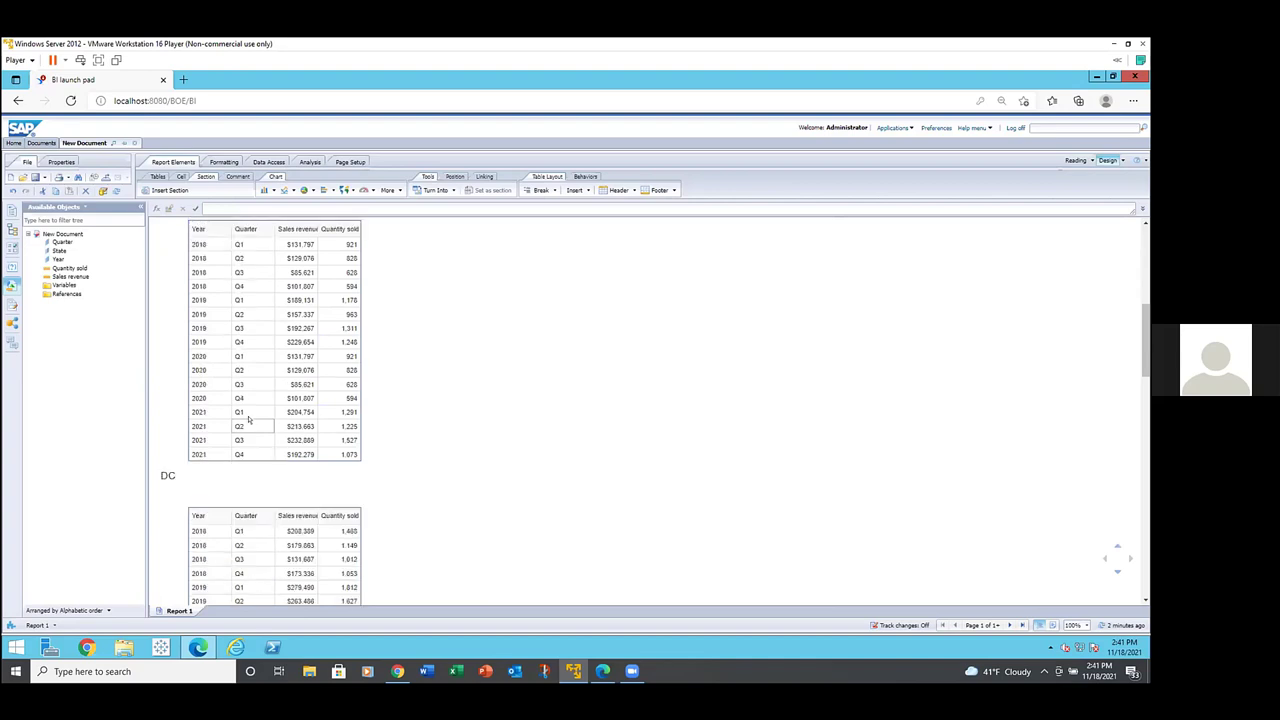
Step: Review the tables of the individual state sections, ending at the California section
{"action": "scroll", "coordinate": [250, 419], "scroll_direction": "down", "scroll_amount": 1}
{"action": "scroll", "coordinate": [255, 416], "scroll_direction": "up", "scroll_amount": 1}
{"action": "scroll", "coordinate": [260, 418], "scroll_direction": "up", "scroll_amount": 4}
{"action": "left_click", "coordinate": [265, 421]}
{"action": "scroll", "coordinate": [265, 421], "scroll_direction": "up", "scroll_amount": 2}
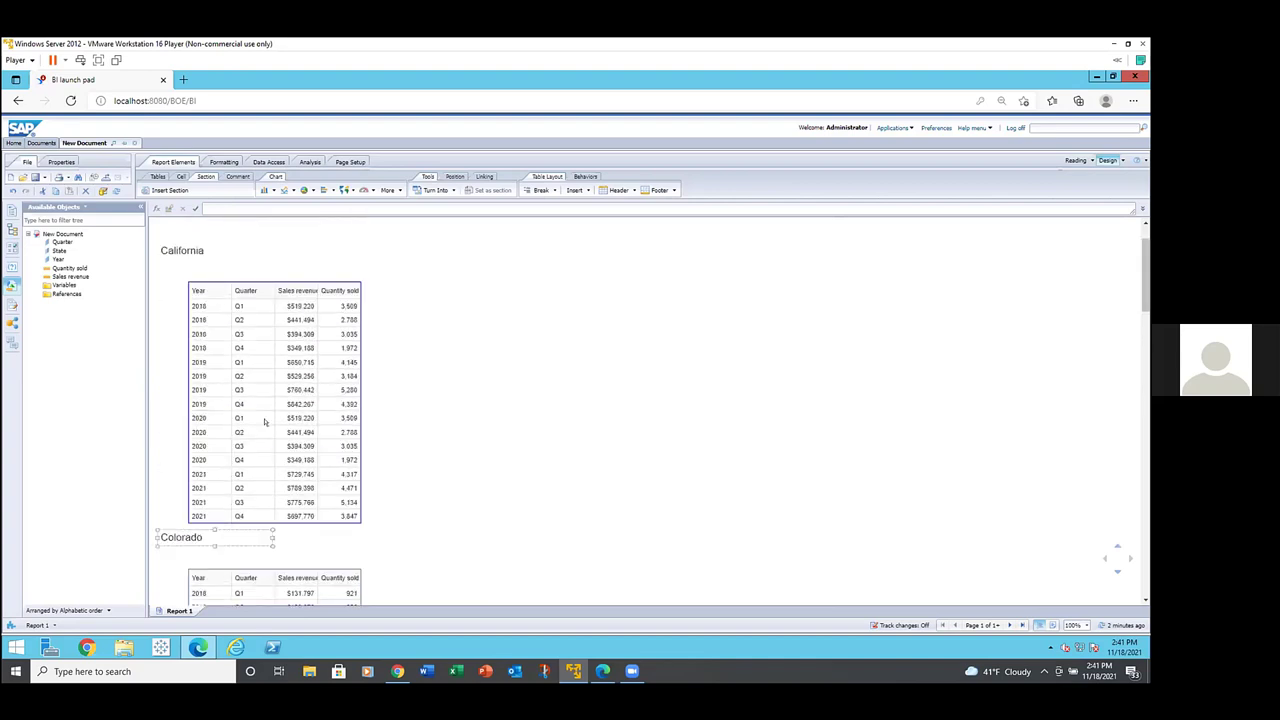
{"action": "scroll", "coordinate": [265, 421], "scroll_direction": "up", "scroll_amount": 1}
{"action": "scroll", "coordinate": [265, 421], "scroll_direction": "down", "scroll_amount": 1}
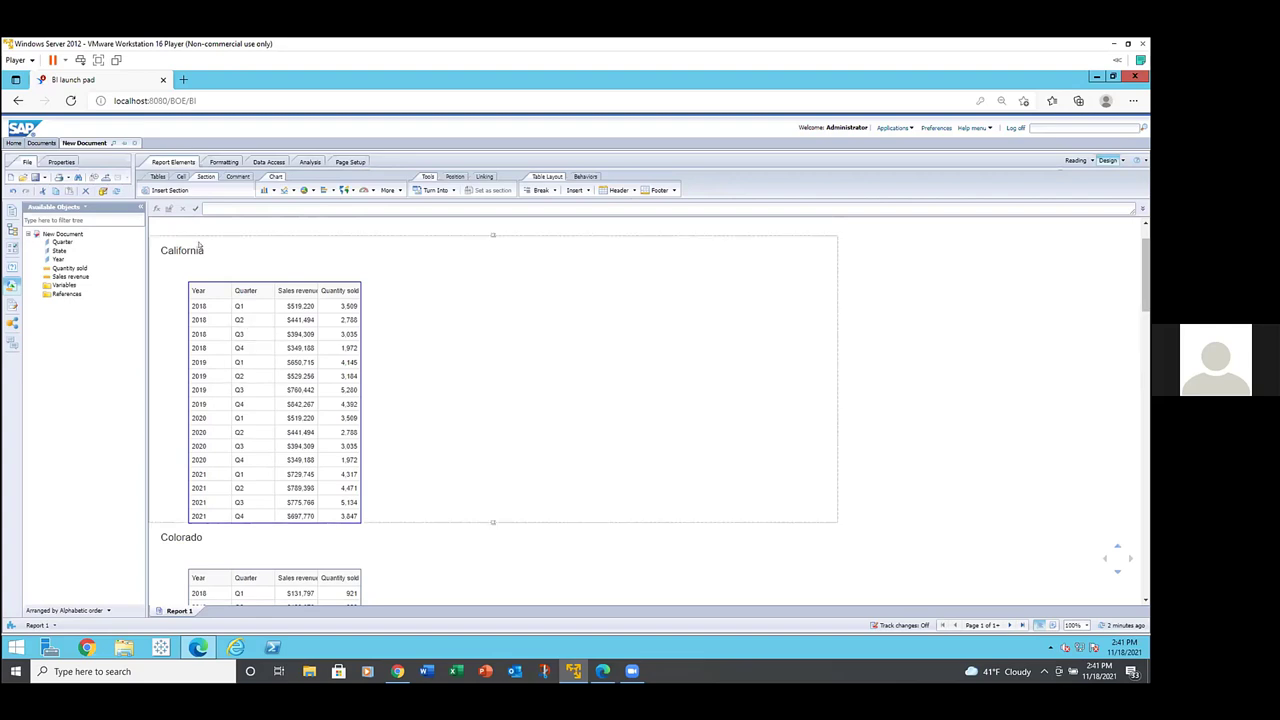
Step: Add a thick black border around the State section heading and check it on the California and Colorado sections
{"action": "left_click", "coordinate": [190, 251]}
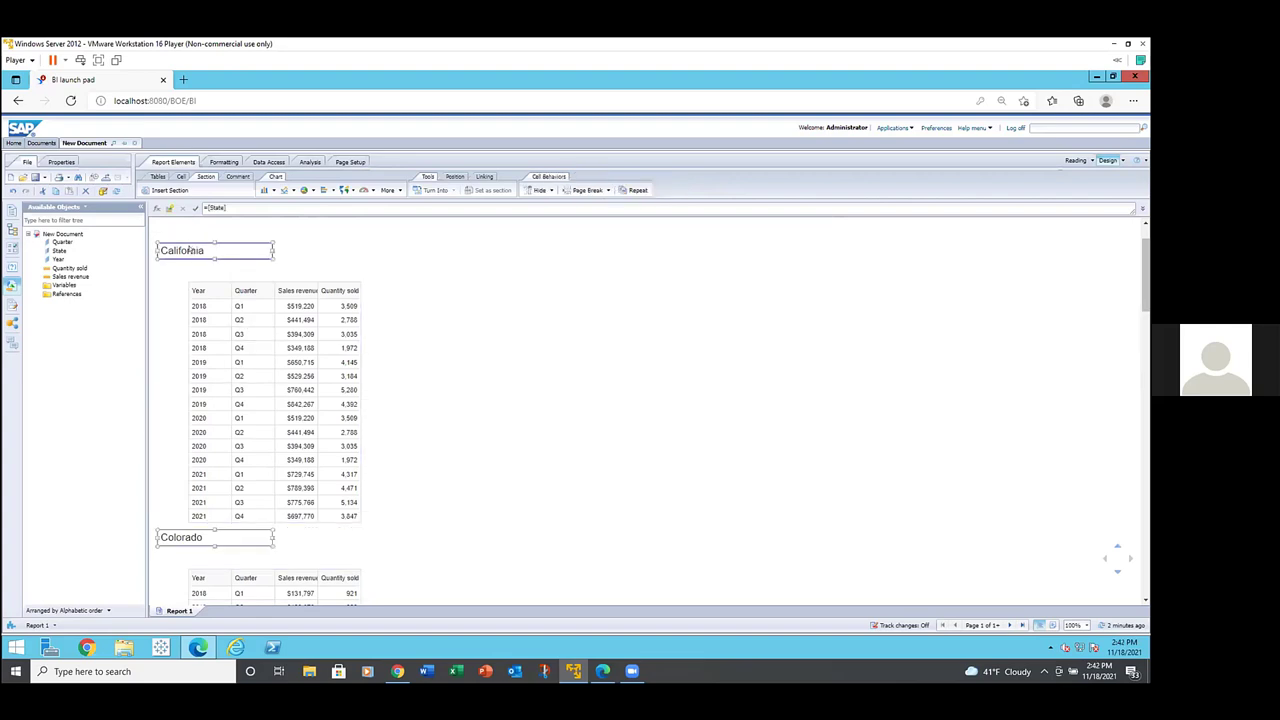
{"action": "left_click", "coordinate": [225, 162]}
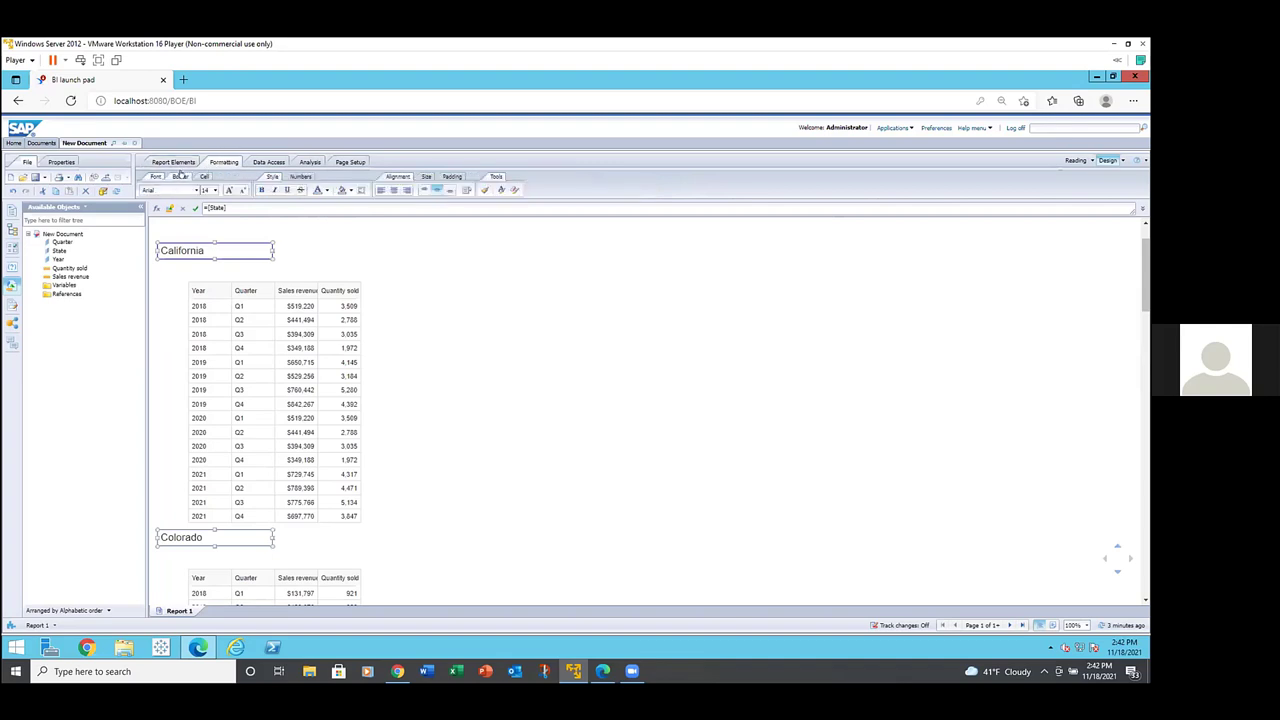
{"action": "left_click", "coordinate": [180, 177]}
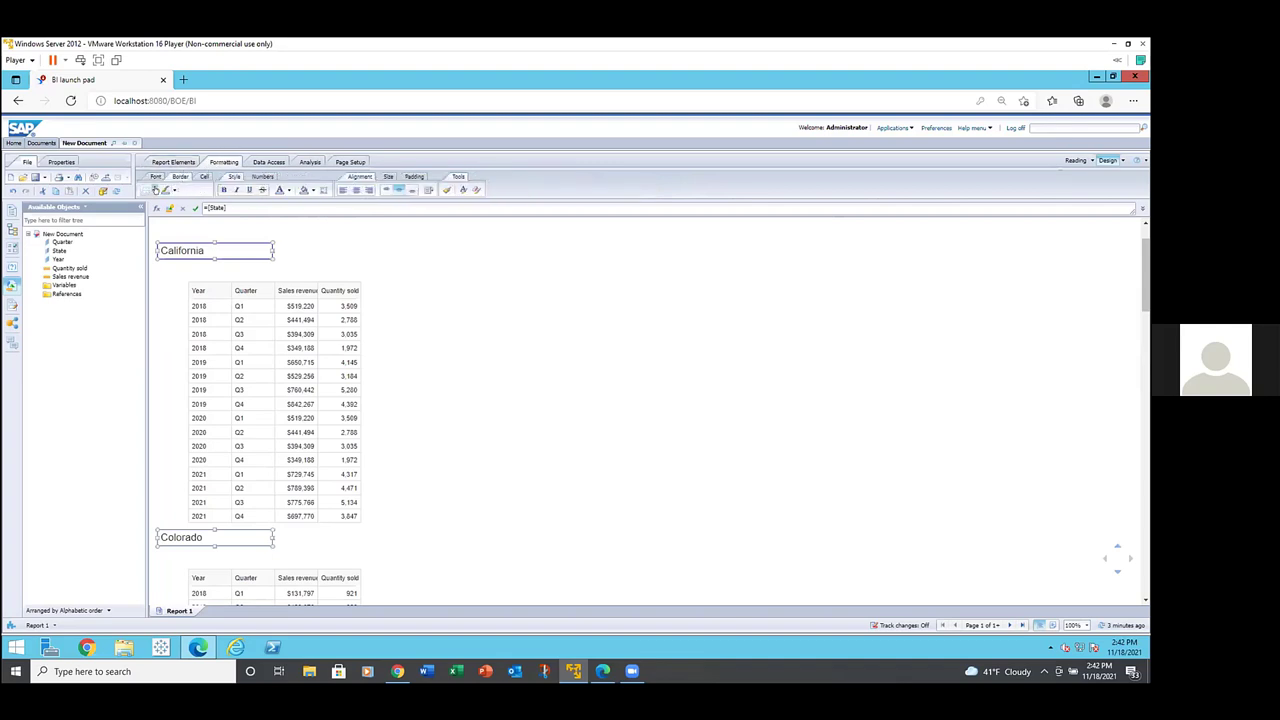
{"action": "left_click", "coordinate": [155, 190]}
{"action": "left_click", "coordinate": [163, 226]}
{"action": "left_click", "coordinate": [405, 327]}
{"action": "scroll", "coordinate": [420, 342], "scroll_direction": "down", "scroll_amount": 1}
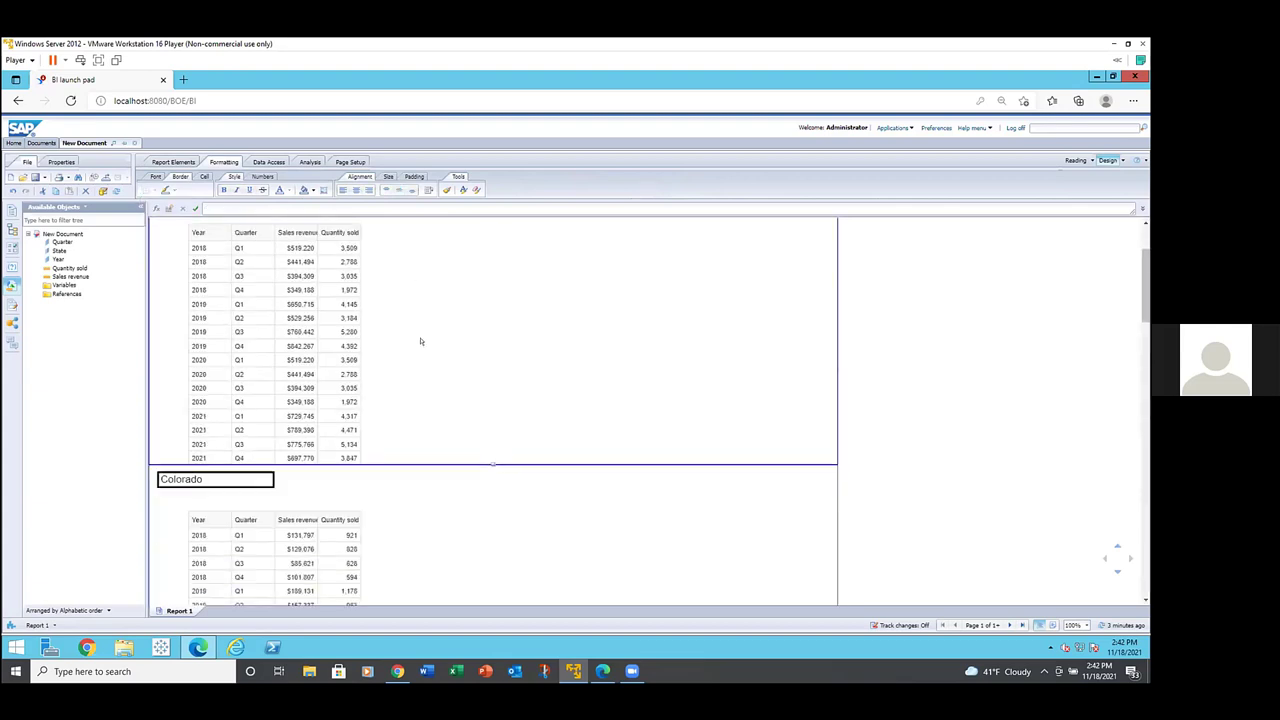
{"action": "scroll", "coordinate": [420, 342], "scroll_direction": "down", "scroll_amount": 1}
{"action": "scroll", "coordinate": [420, 342], "scroll_direction": "down", "scroll_amount": 1}
{"action": "scroll", "coordinate": [420, 342], "scroll_direction": "up", "scroll_amount": 4}
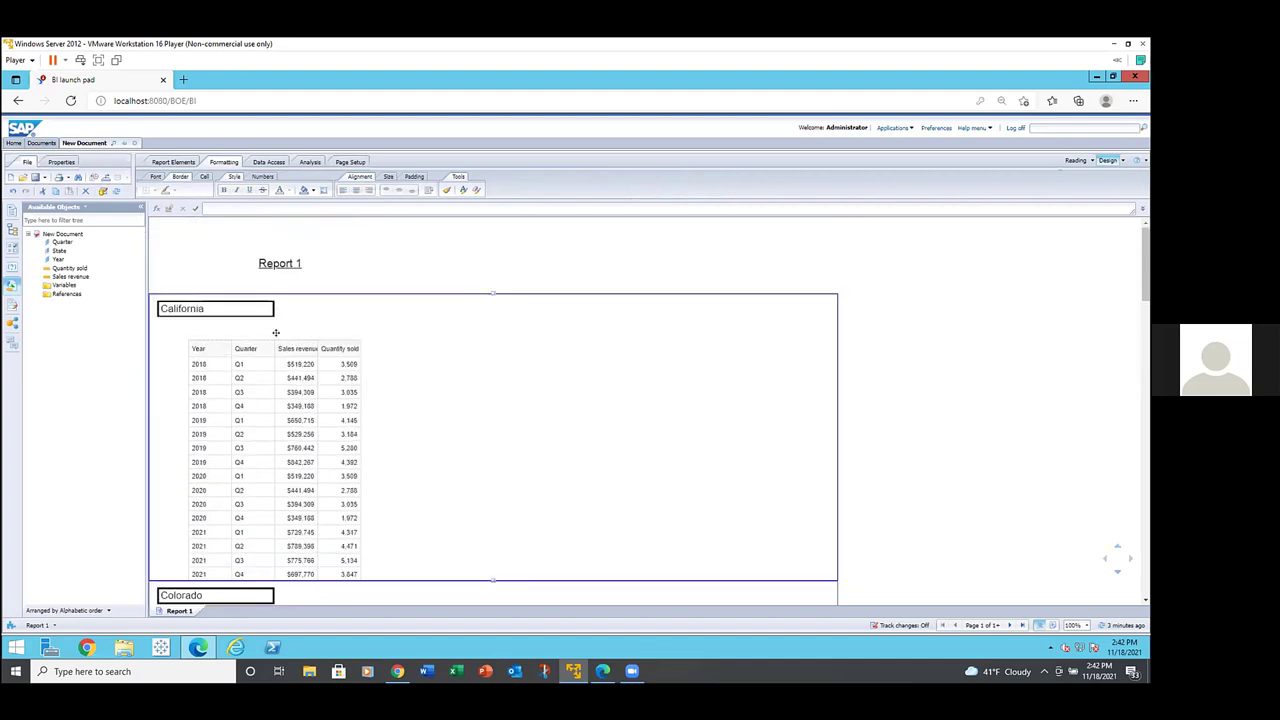
Step: Shift the table right and down below the State heading and turn its Year column into a section nested under State
{"action": "left_click_drag", "start_coordinate": [275, 332], "coordinate": [306, 342]}
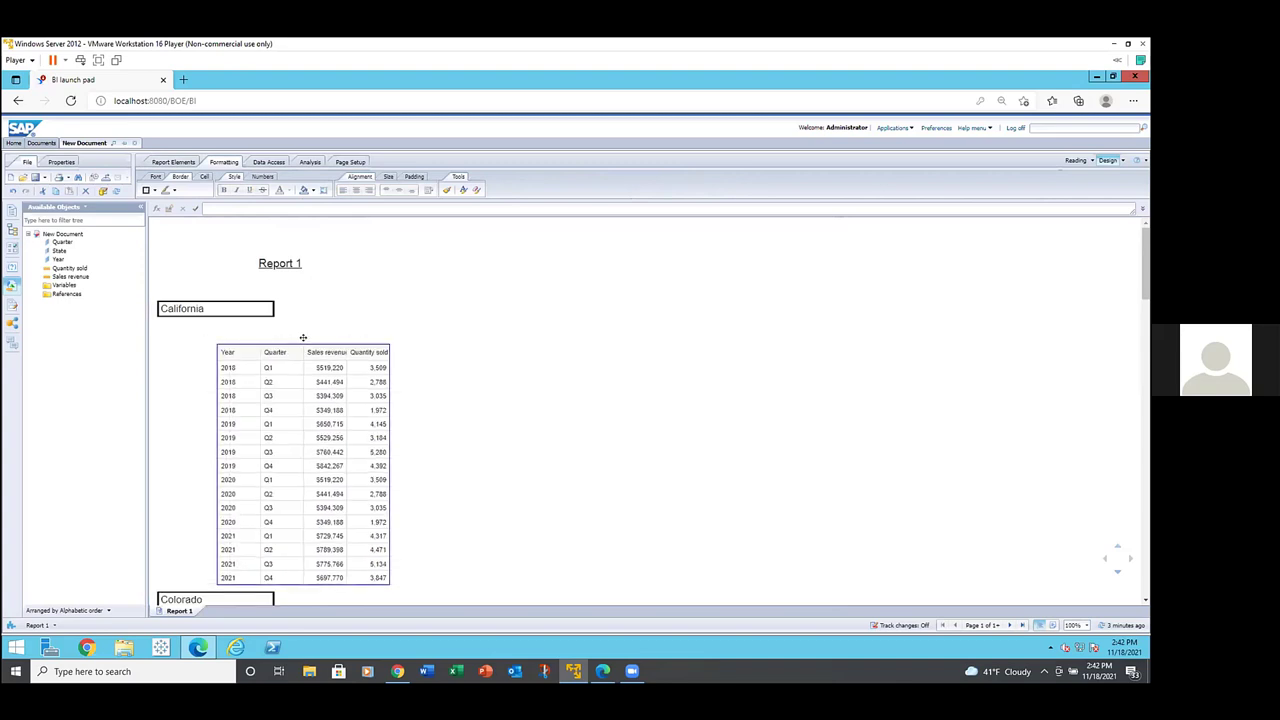
{"action": "left_click_drag", "start_coordinate": [303, 338], "coordinate": [296, 345]}
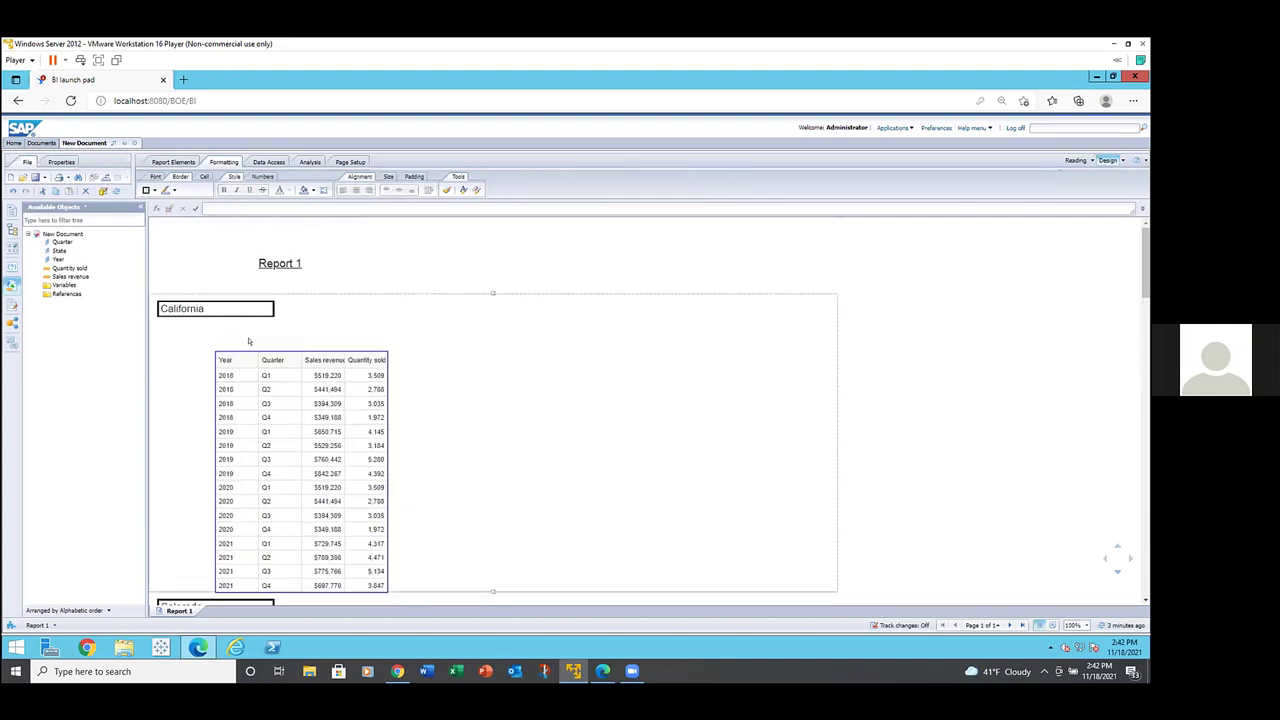
{"action": "left_click", "coordinate": [238, 388]}
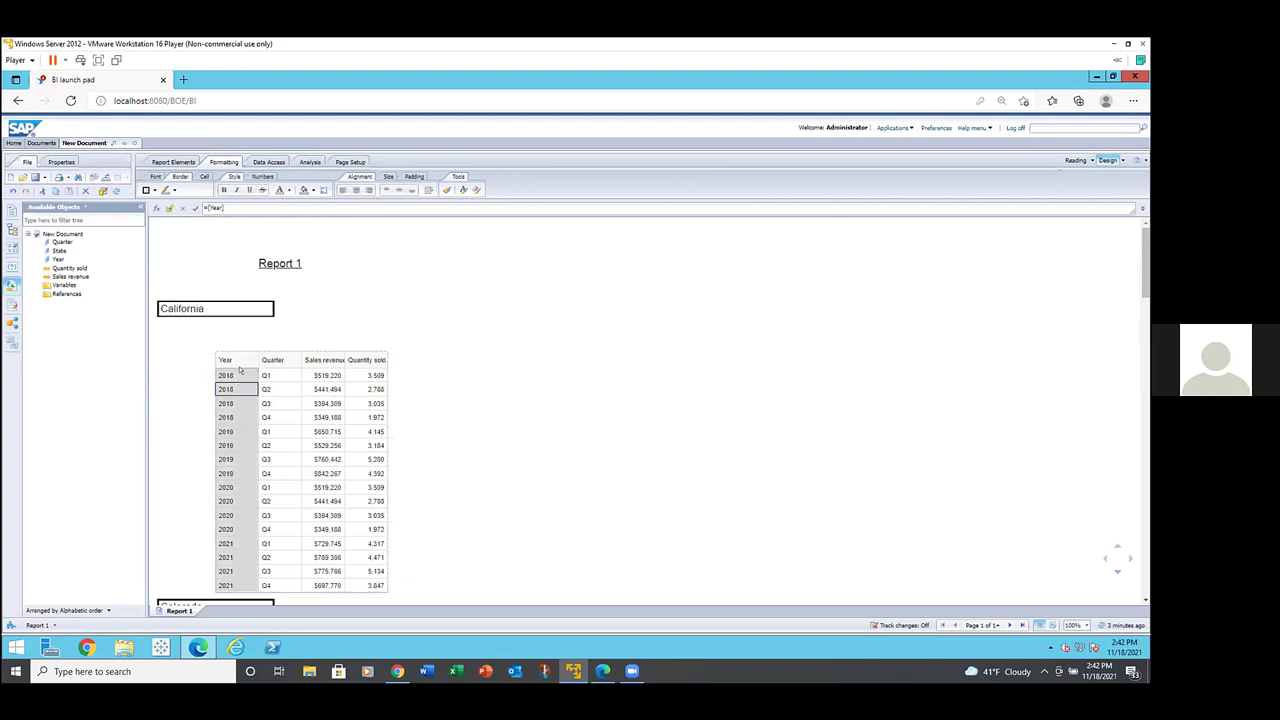
{"action": "left_click", "coordinate": [205, 312]}
{"action": "left_click_drag", "start_coordinate": [160, 327], "coordinate": [160, 325]}
{"action": "left_click", "coordinate": [176, 342]}
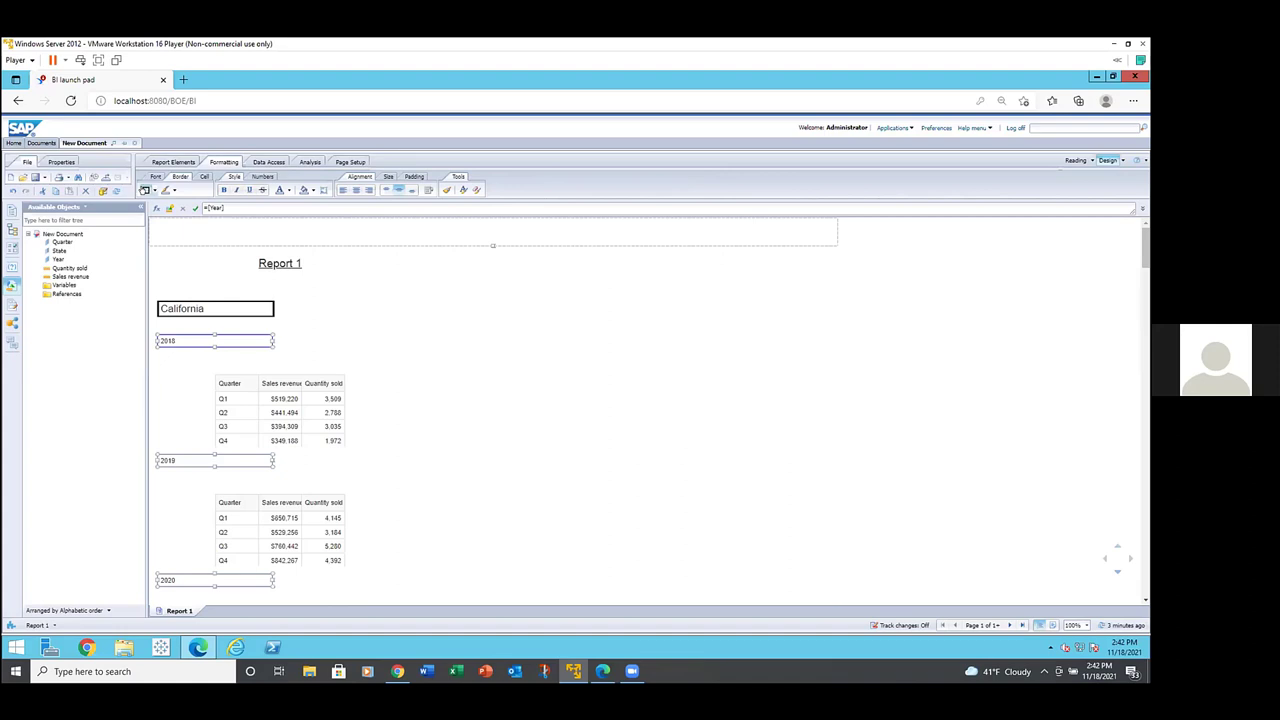
Step: Give the Year section heading the same thick border and move the quarterly table right and closer beneath it
{"action": "left_click", "coordinate": [145, 190]}
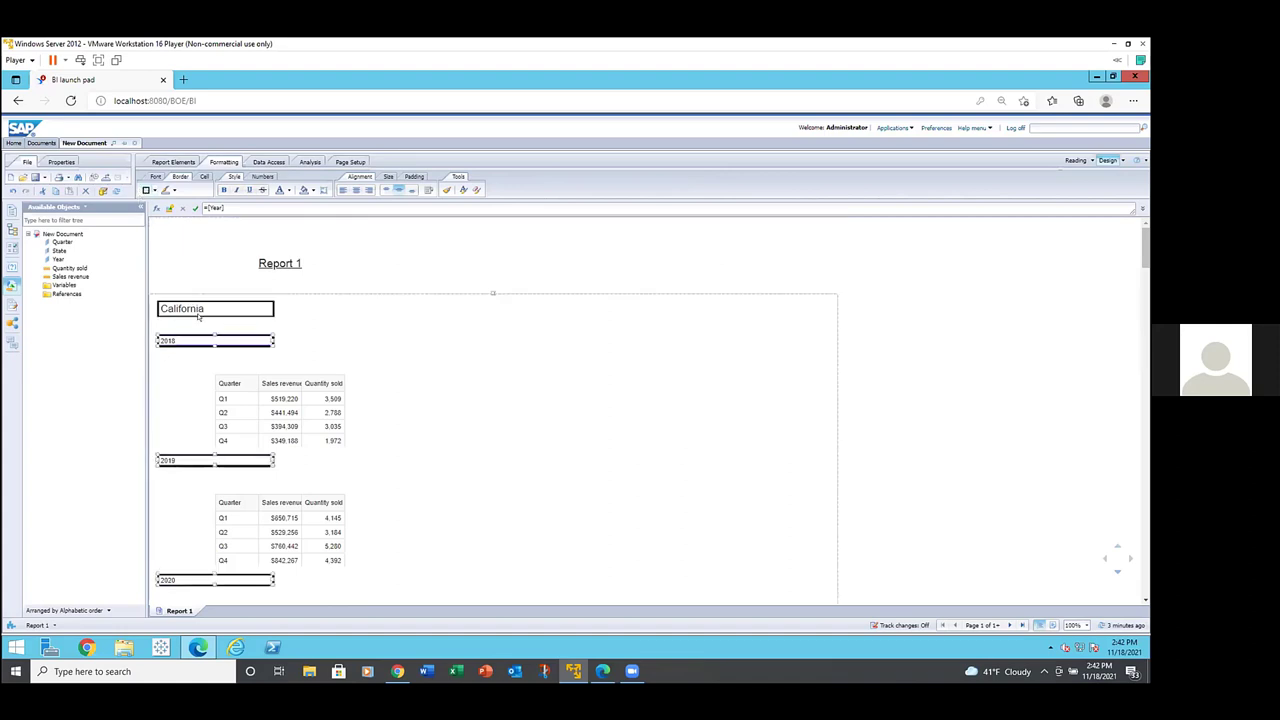
{"action": "left_click", "coordinate": [239, 364]}
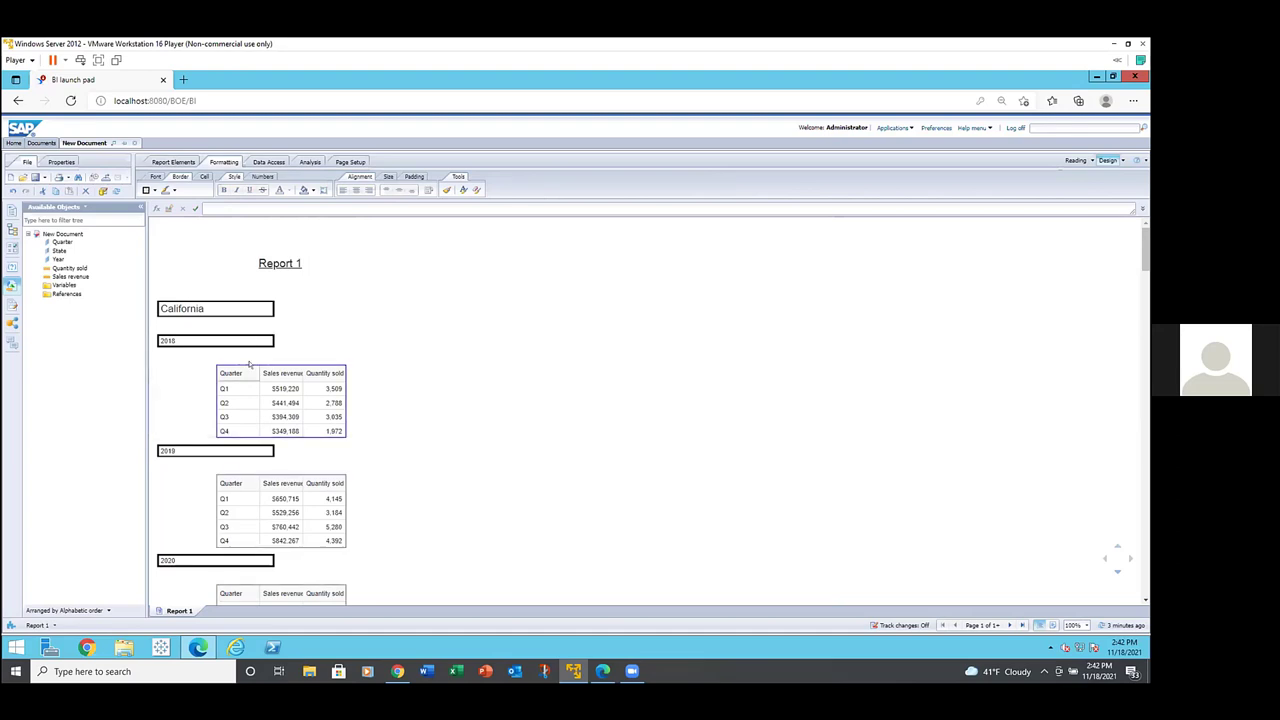
{"action": "left_click_drag", "start_coordinate": [254, 358], "coordinate": [267, 357]}
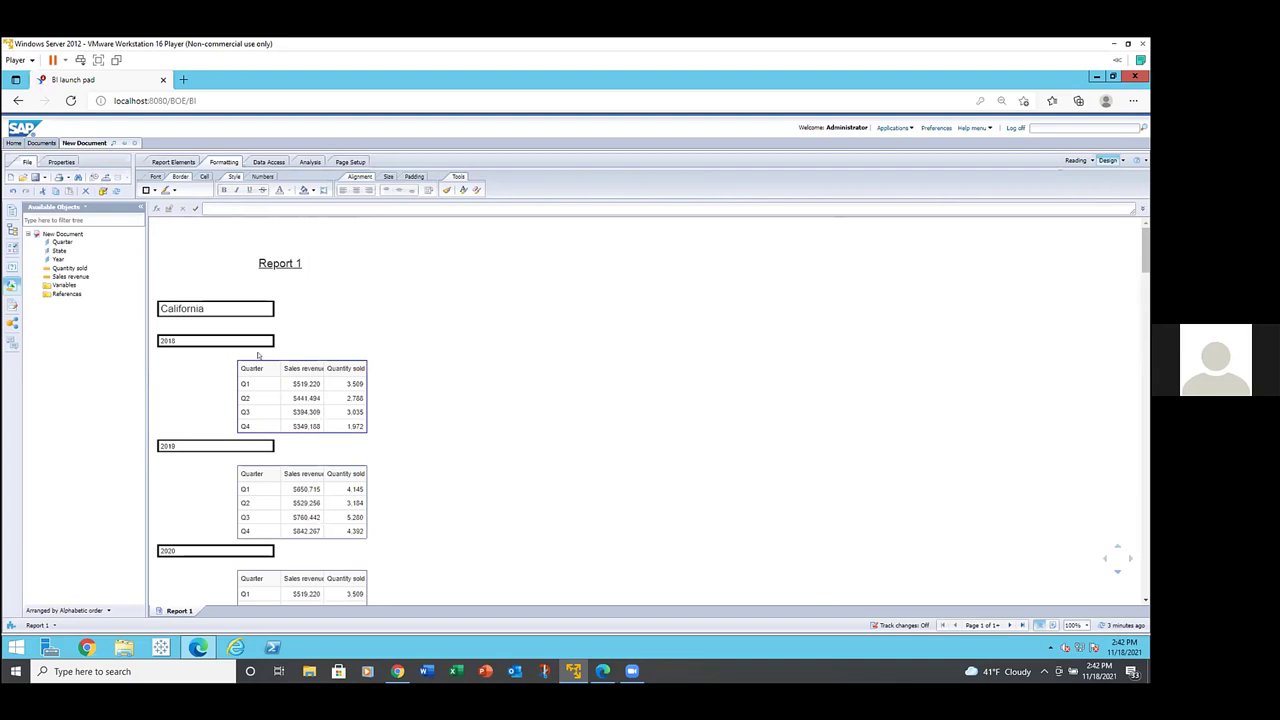
Step: Examine the boundaries of the California section, the nested 2018 section and the area above them
{"action": "left_click", "coordinate": [232, 343]}
{"action": "left_click_drag", "start_coordinate": [236, 342], "coordinate": [285, 308]}
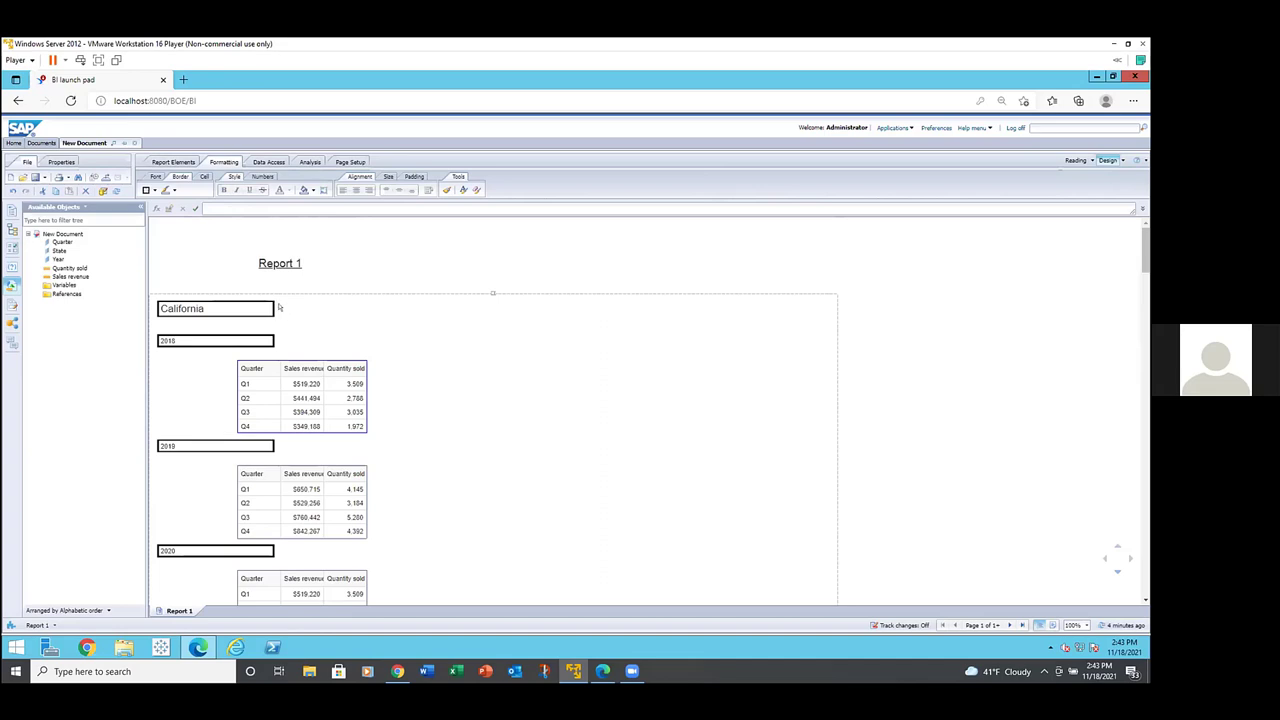
{"action": "left_click", "coordinate": [240, 341]}
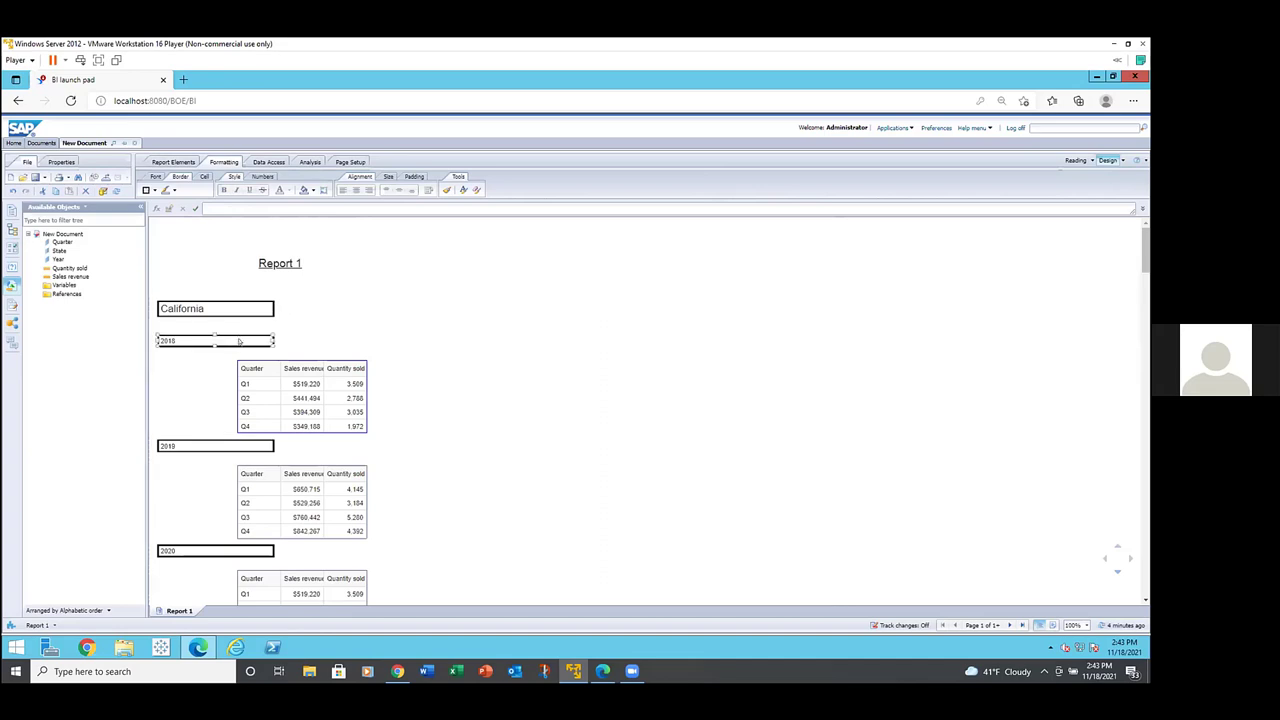
{"action": "left_click", "coordinate": [257, 403]}
{"action": "left_click", "coordinate": [513, 402]}
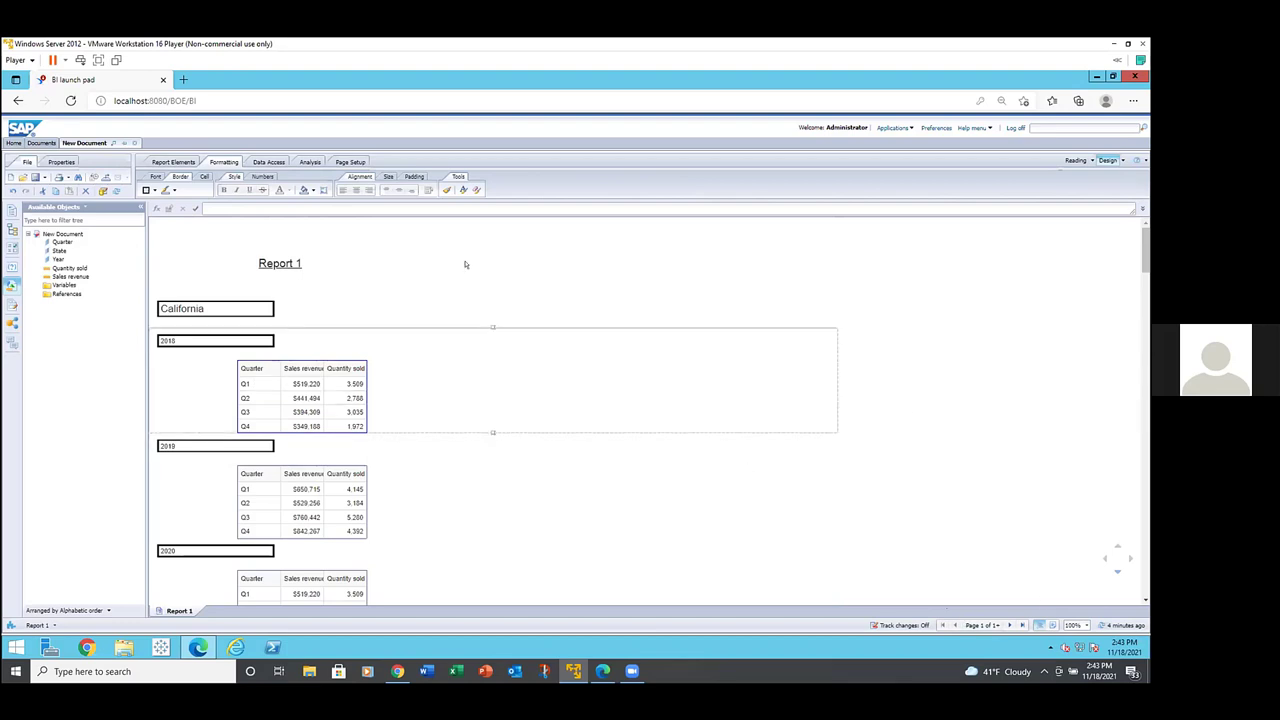
{"action": "left_click", "coordinate": [450, 295]}
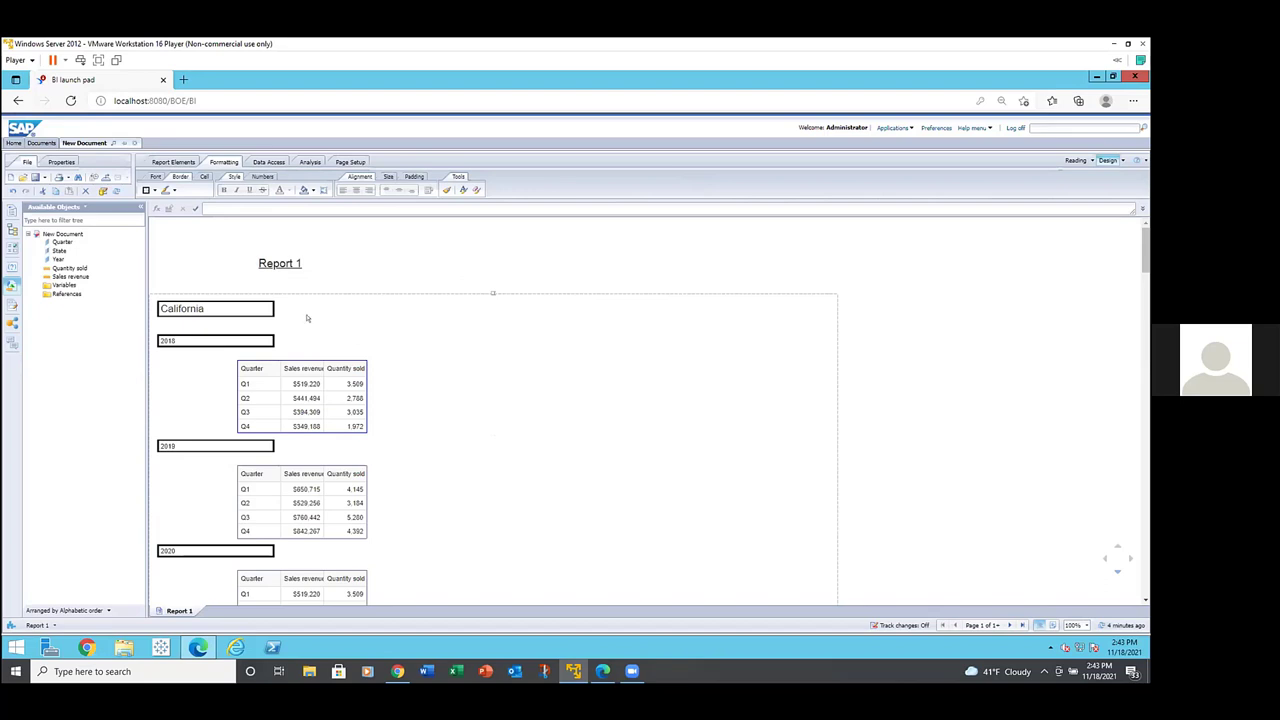
{"action": "left_click", "coordinate": [276, 330]}
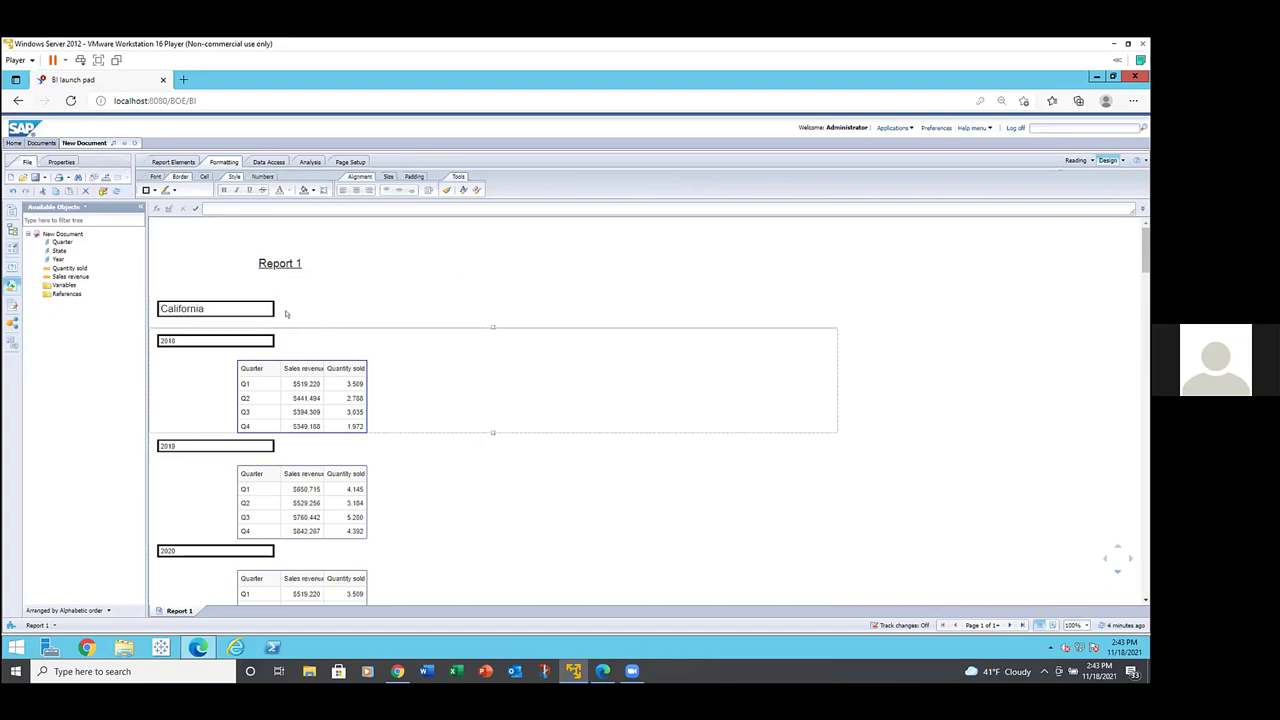
{"action": "left_click", "coordinate": [181, 239]}
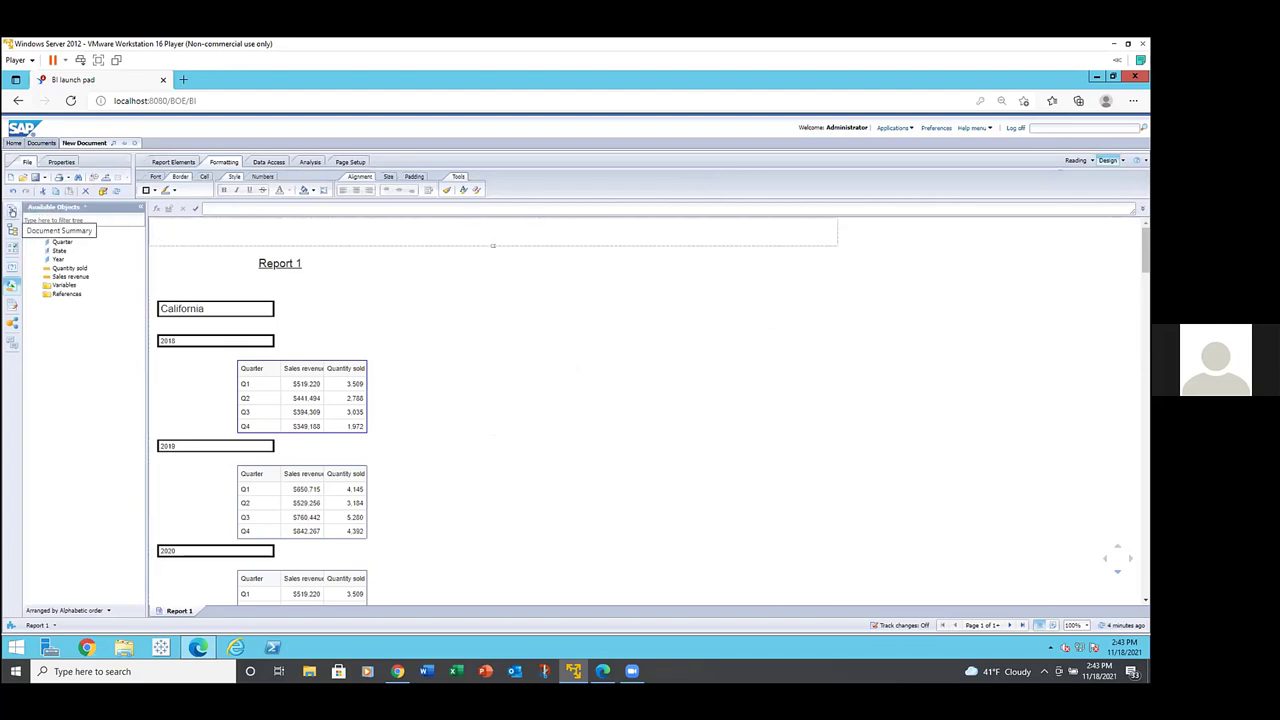
{"action": "left_click", "coordinate": [440, 298]}
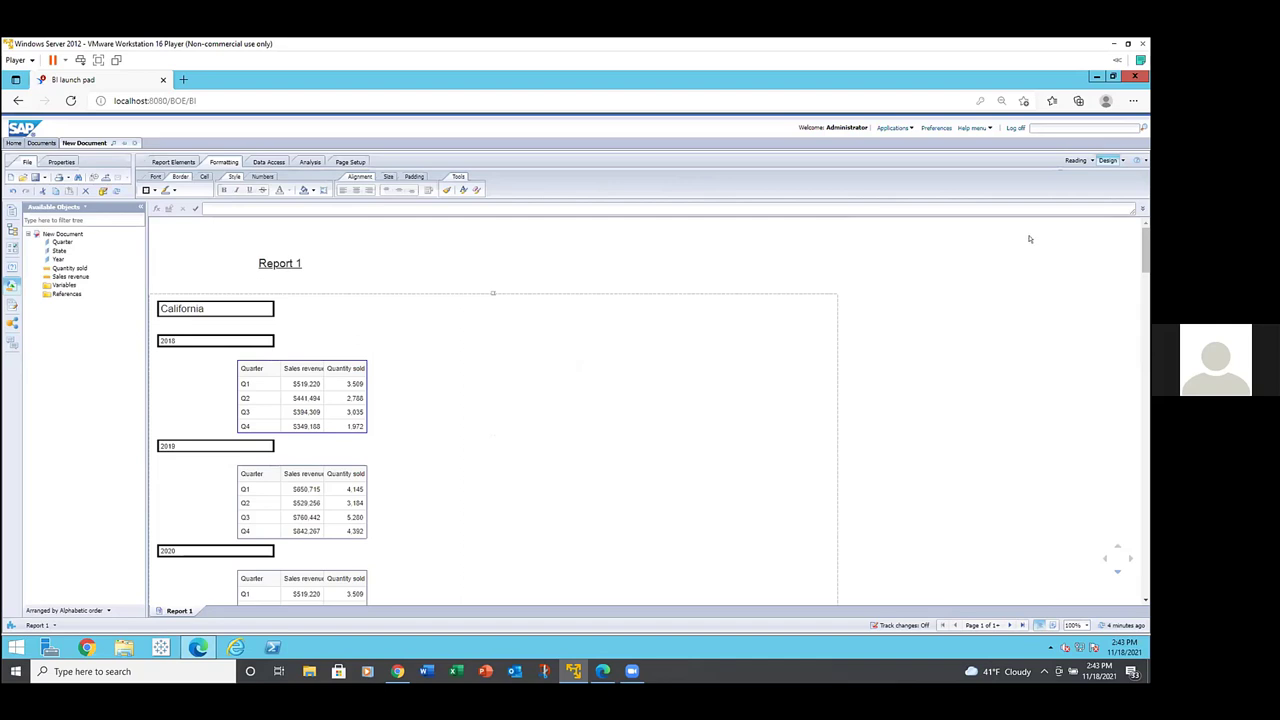
{"action": "left_click", "coordinate": [662, 232]}
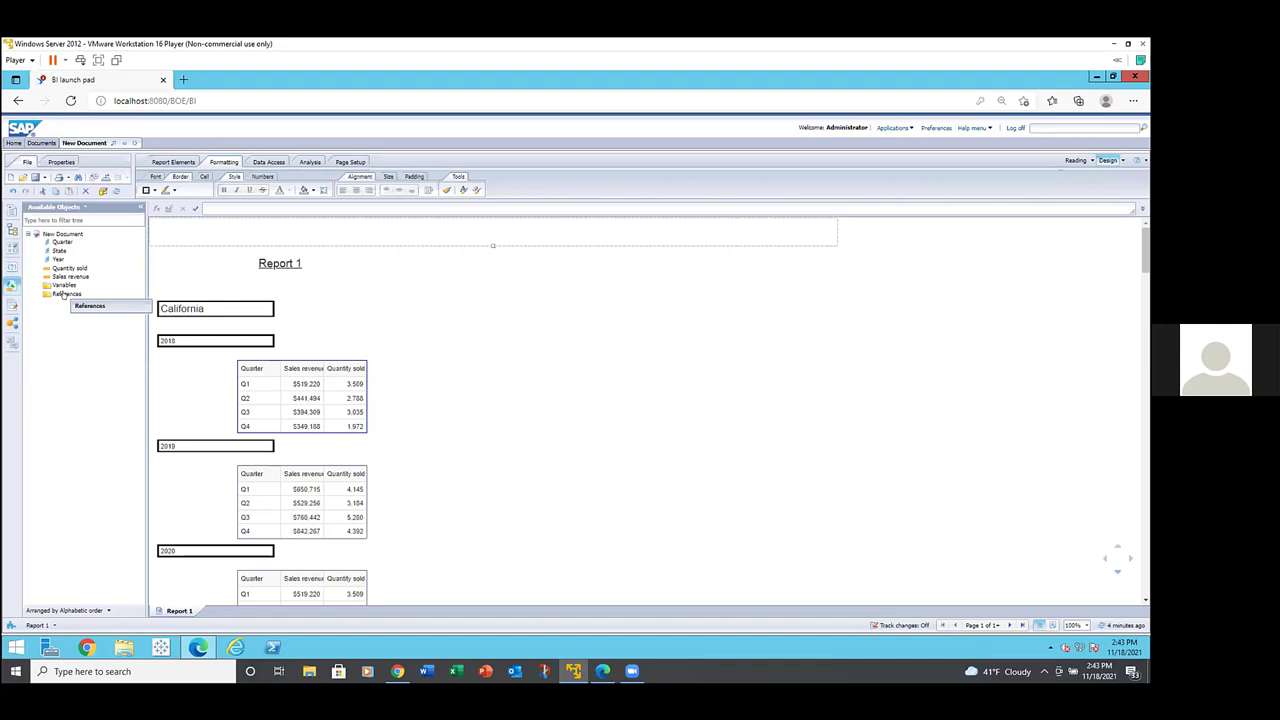
Step: Show the report's navigation map, expand California, Colorado and Massachusetts into their years, and view the New York section before returning to California
{"action": "left_click", "coordinate": [12, 229]}
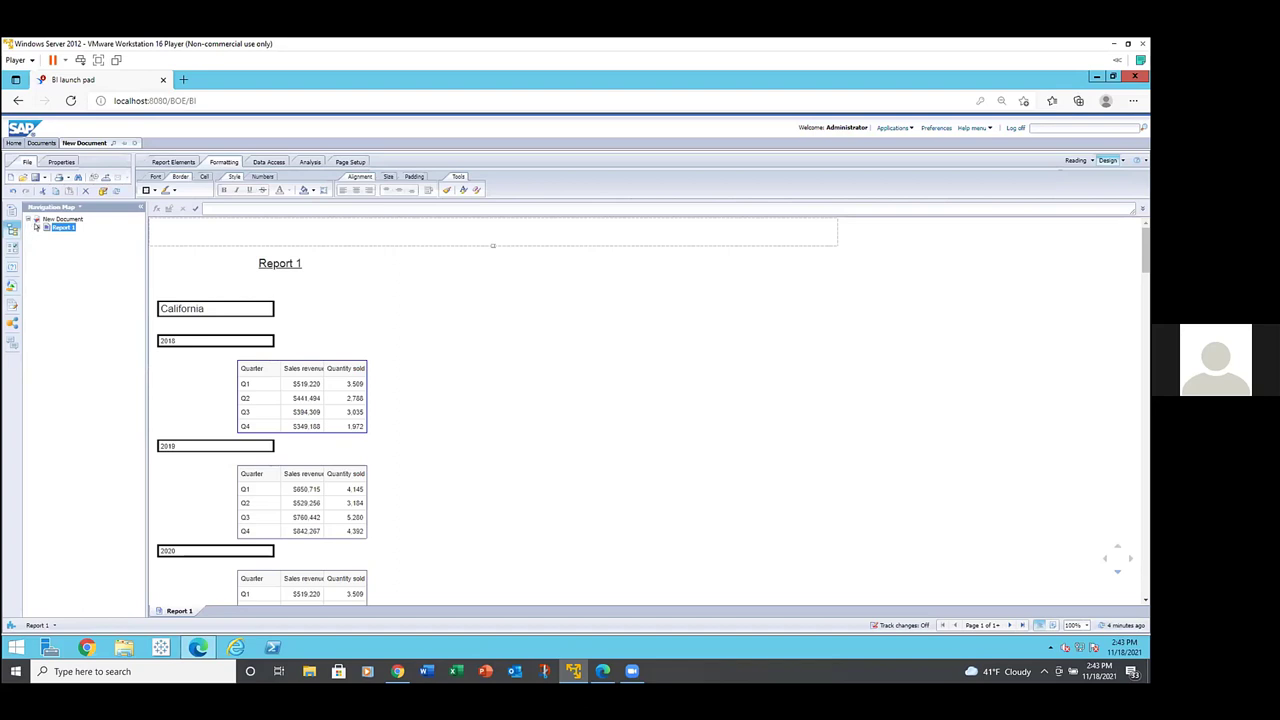
{"action": "left_click", "coordinate": [36, 227]}
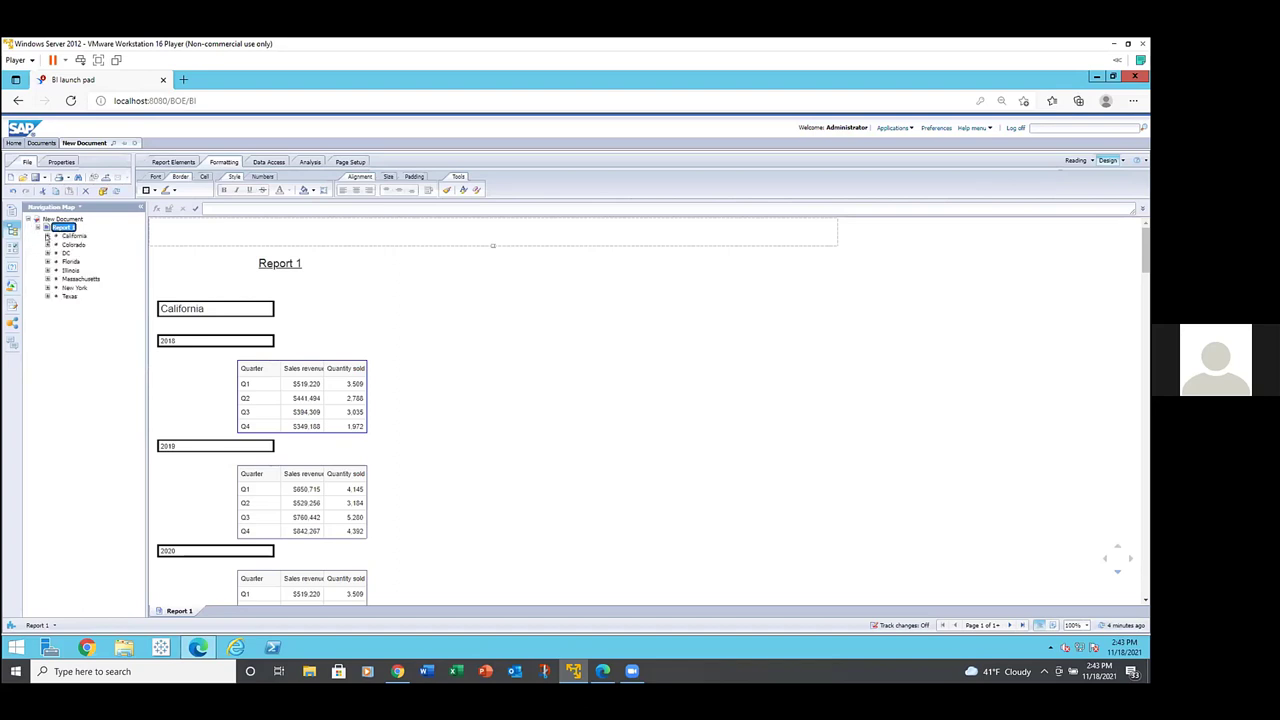
{"action": "left_click", "coordinate": [47, 244]}
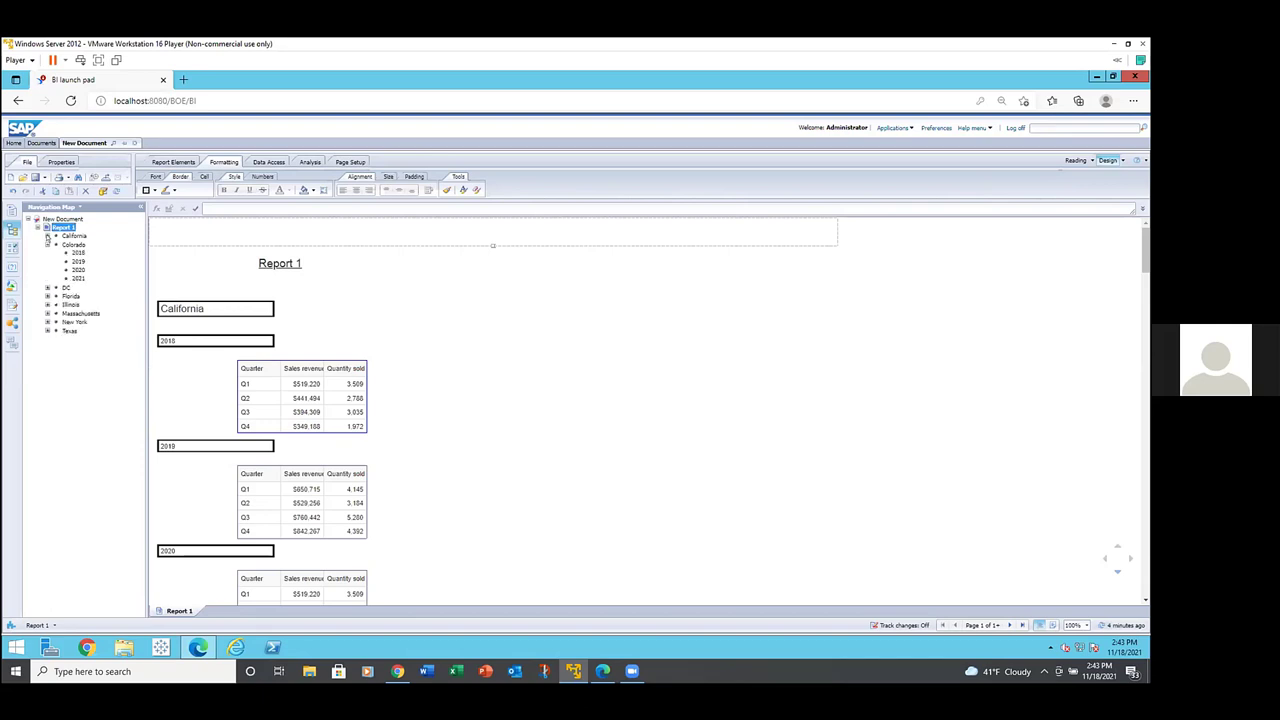
{"action": "left_click", "coordinate": [46, 235]}
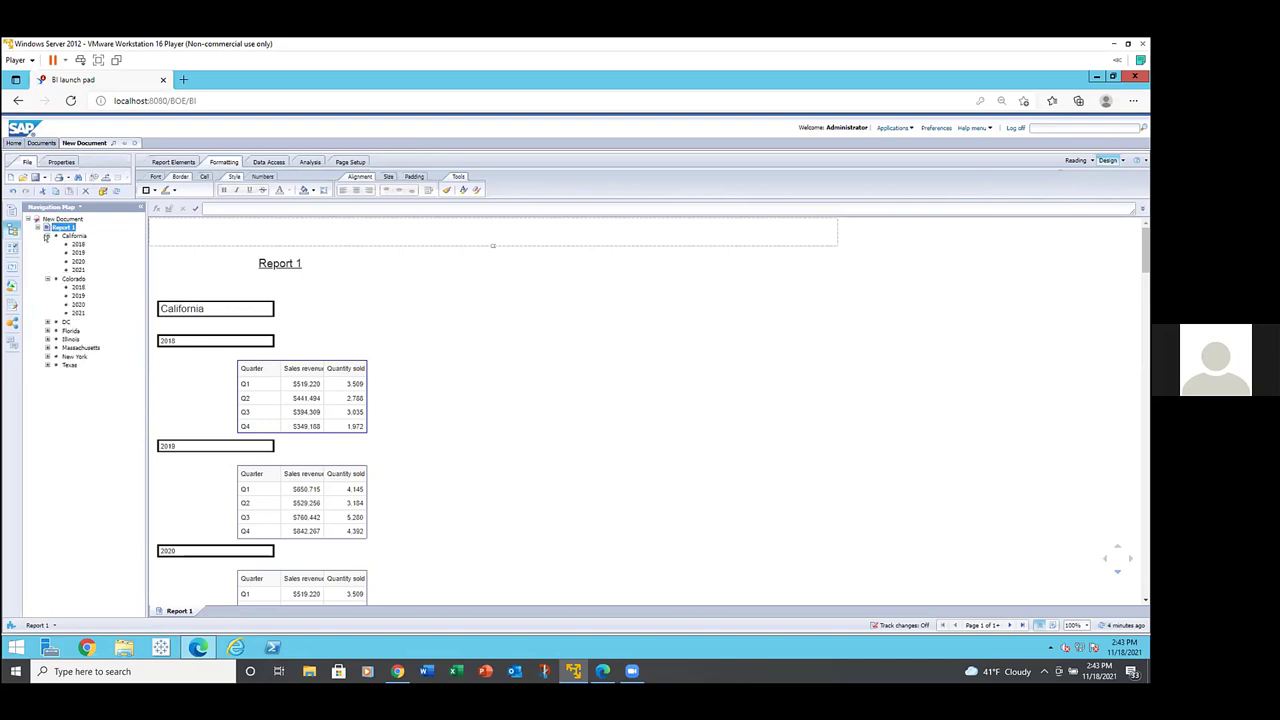
{"action": "left_click", "coordinate": [47, 355]}
{"action": "left_click", "coordinate": [46, 346]}
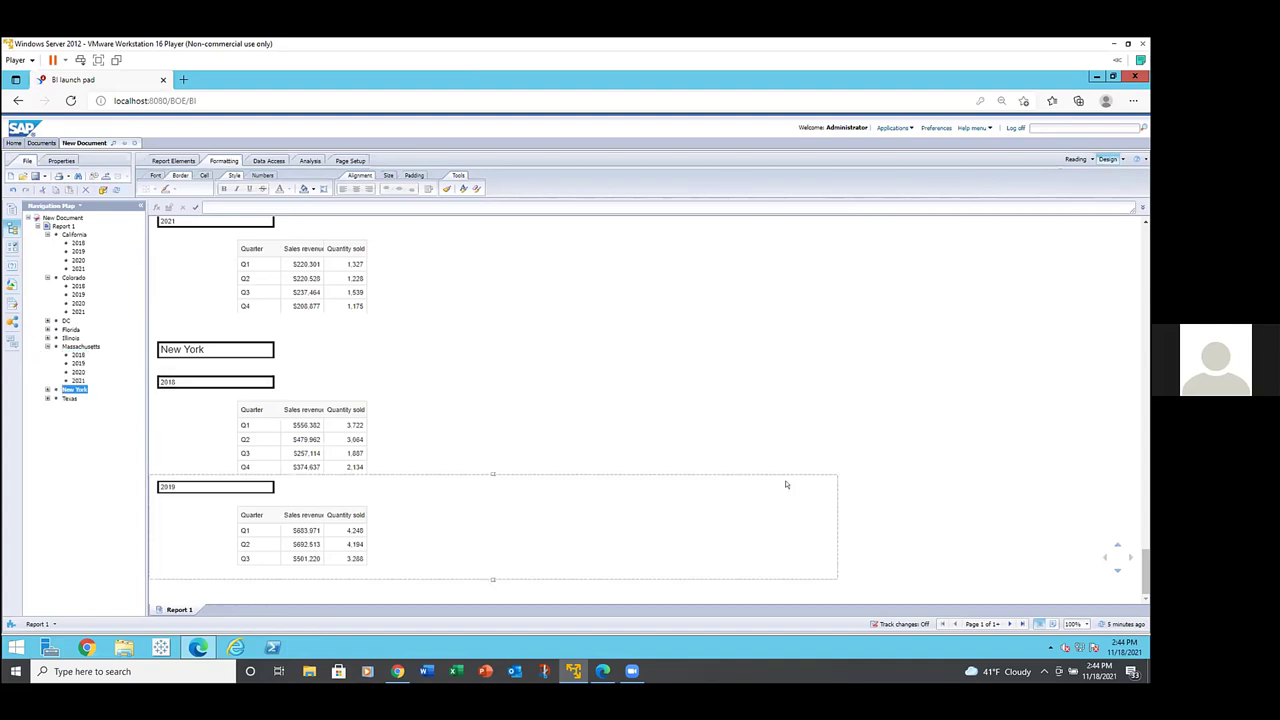
{"action": "scroll", "coordinate": [795, 485], "scroll_direction": "up", "scroll_amount": 1}
{"action": "scroll", "coordinate": [806, 470], "scroll_direction": "up", "scroll_amount": 1}
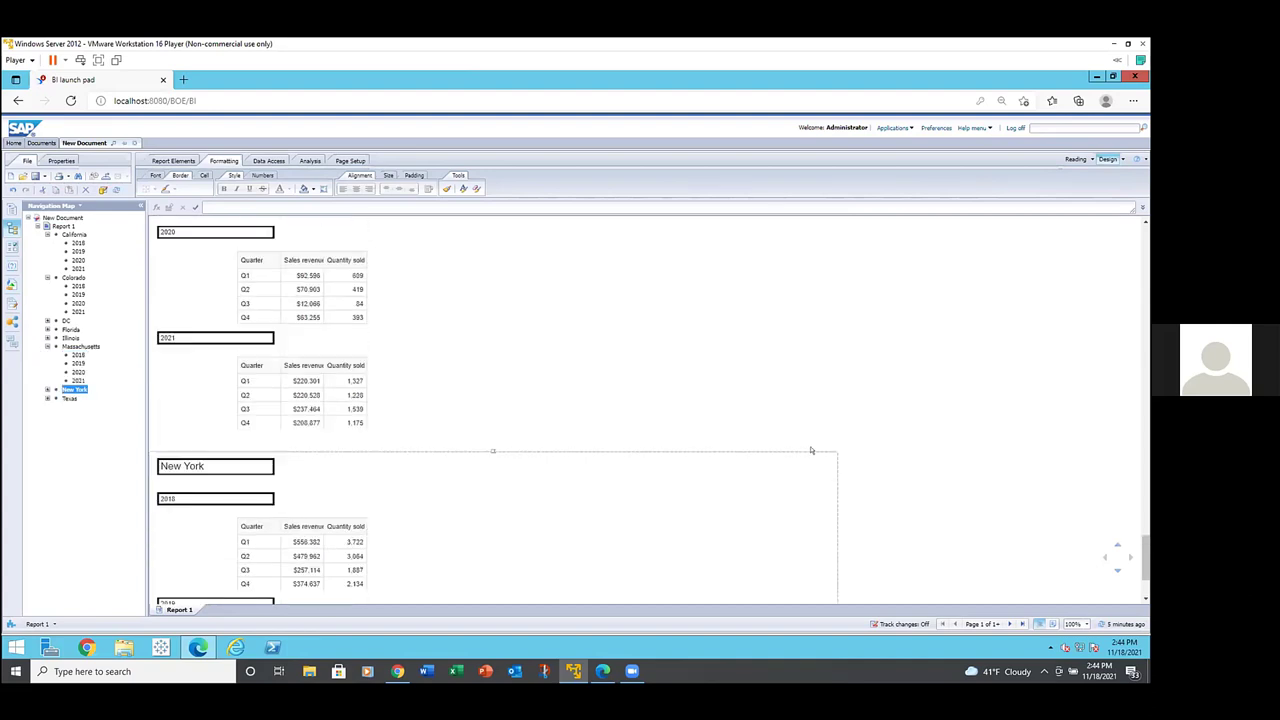
{"action": "scroll", "coordinate": [812, 455], "scroll_direction": "up", "scroll_amount": 1}
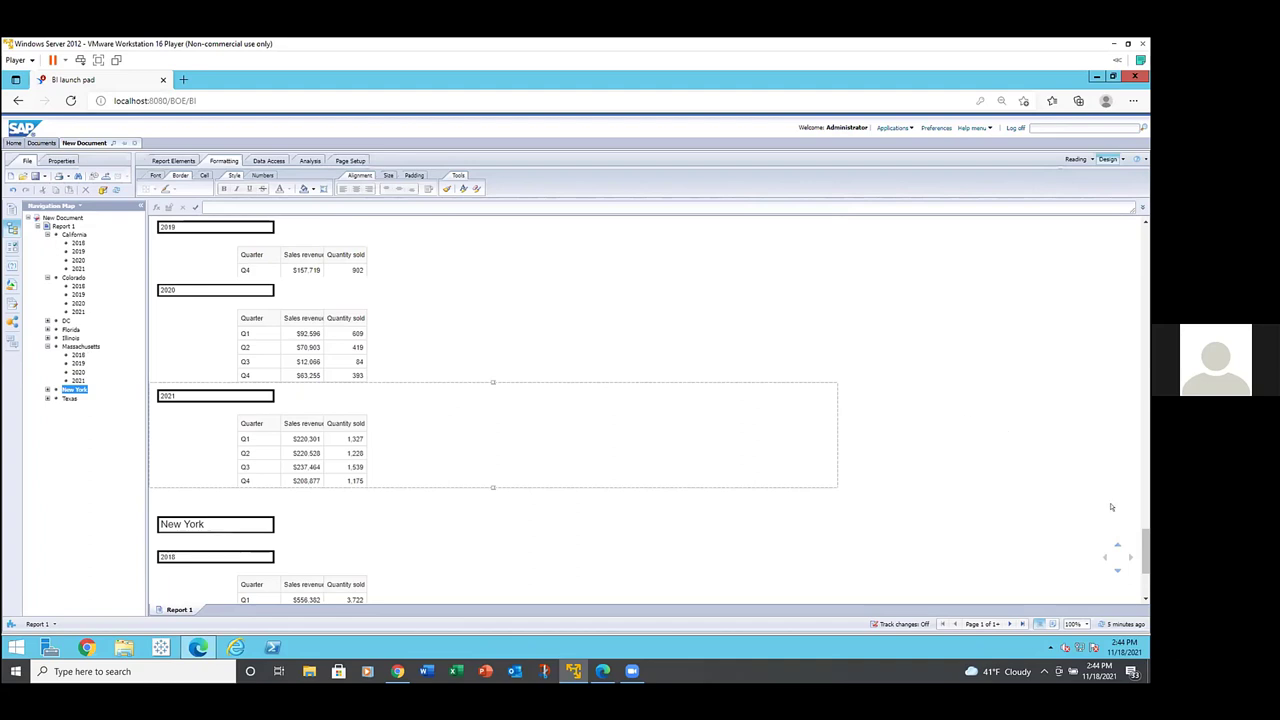
{"action": "left_click_drag", "start_coordinate": [1140, 535], "coordinate": [1146, 245]}
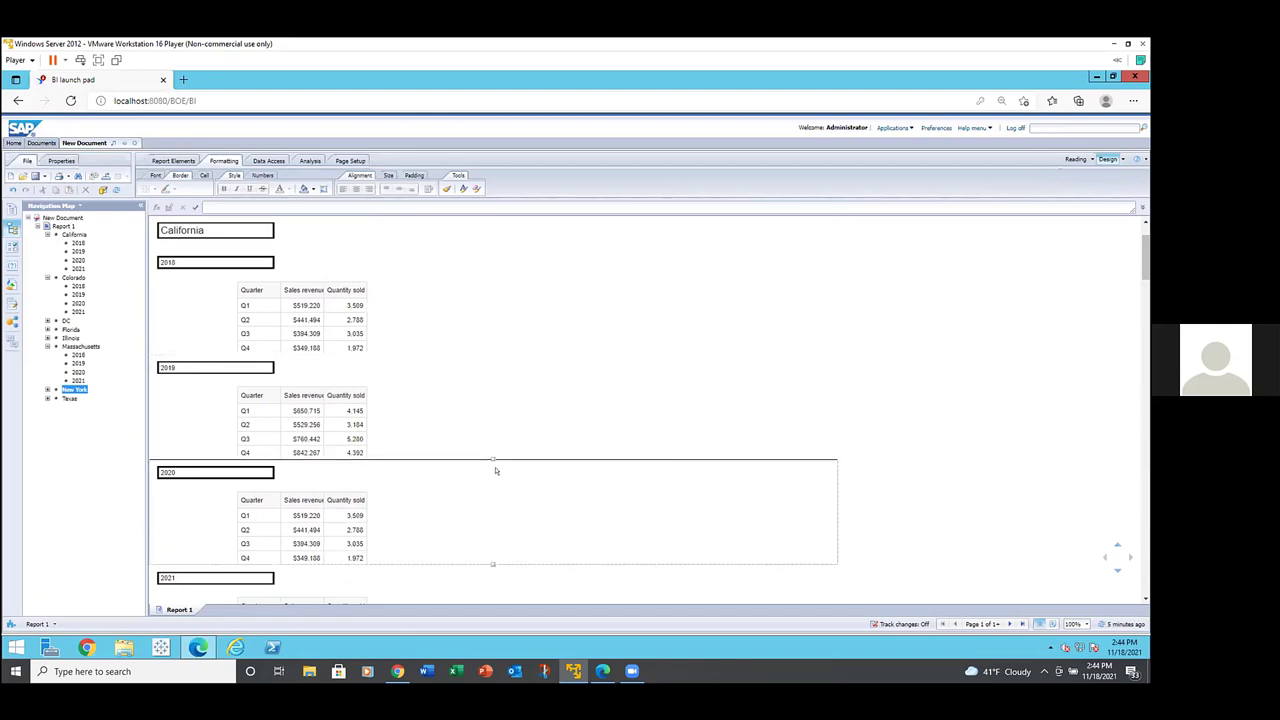
Step: Expand Florida in the navigation map and jump to Florida's 2018 section, Illinois, New York and back to California
{"action": "left_click", "coordinate": [47, 329]}
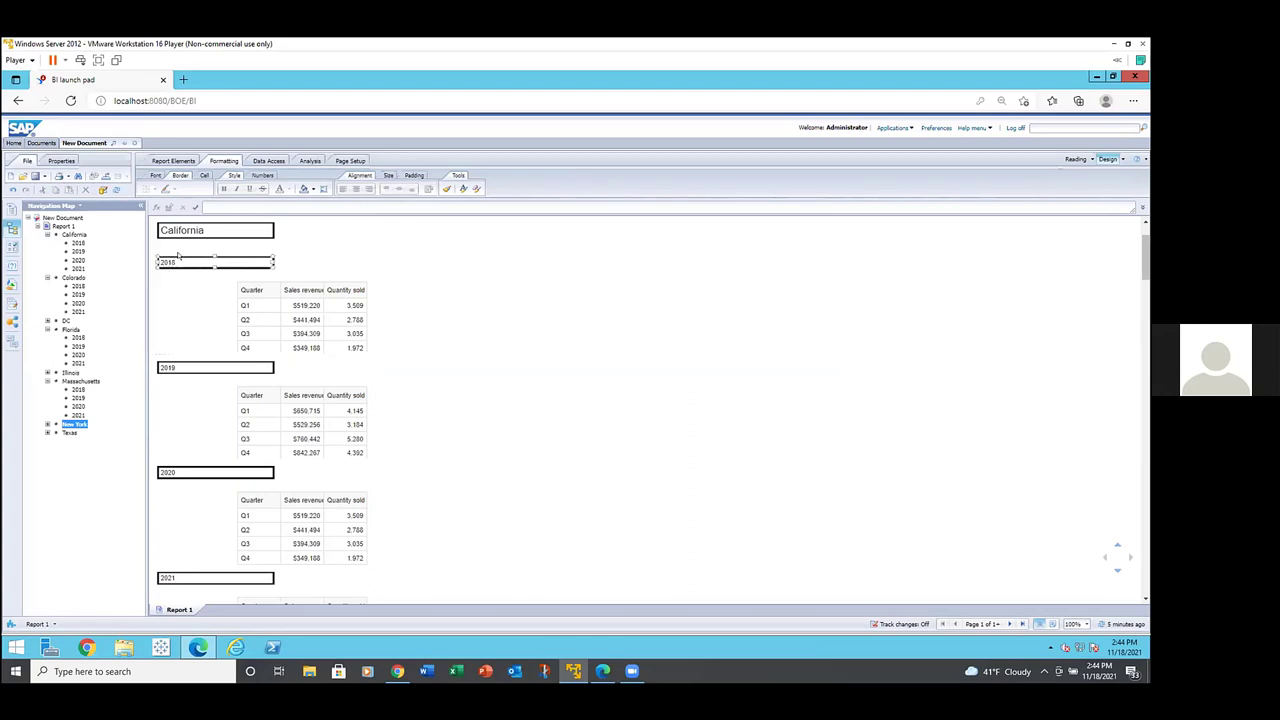
{"action": "left_click", "coordinate": [184, 230]}
{"action": "left_click", "coordinate": [161, 260]}
{"action": "left_click", "coordinate": [77, 337]}
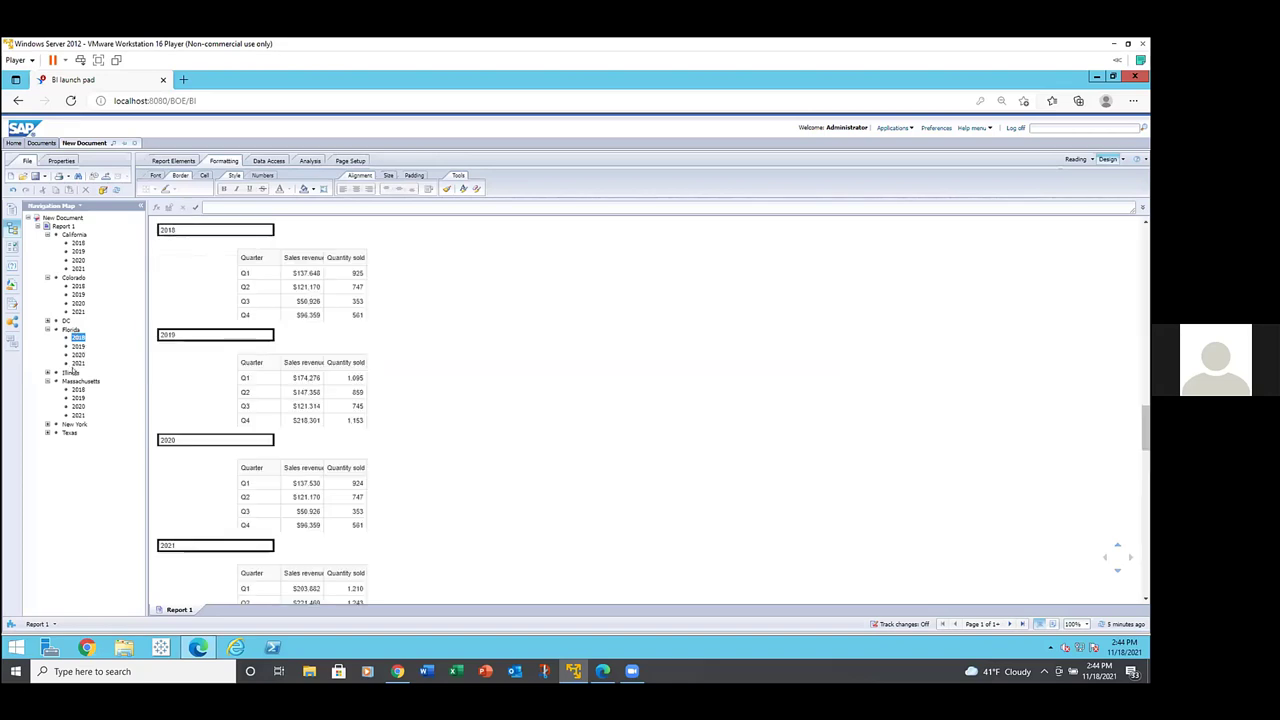
{"action": "left_click", "coordinate": [70, 372]}
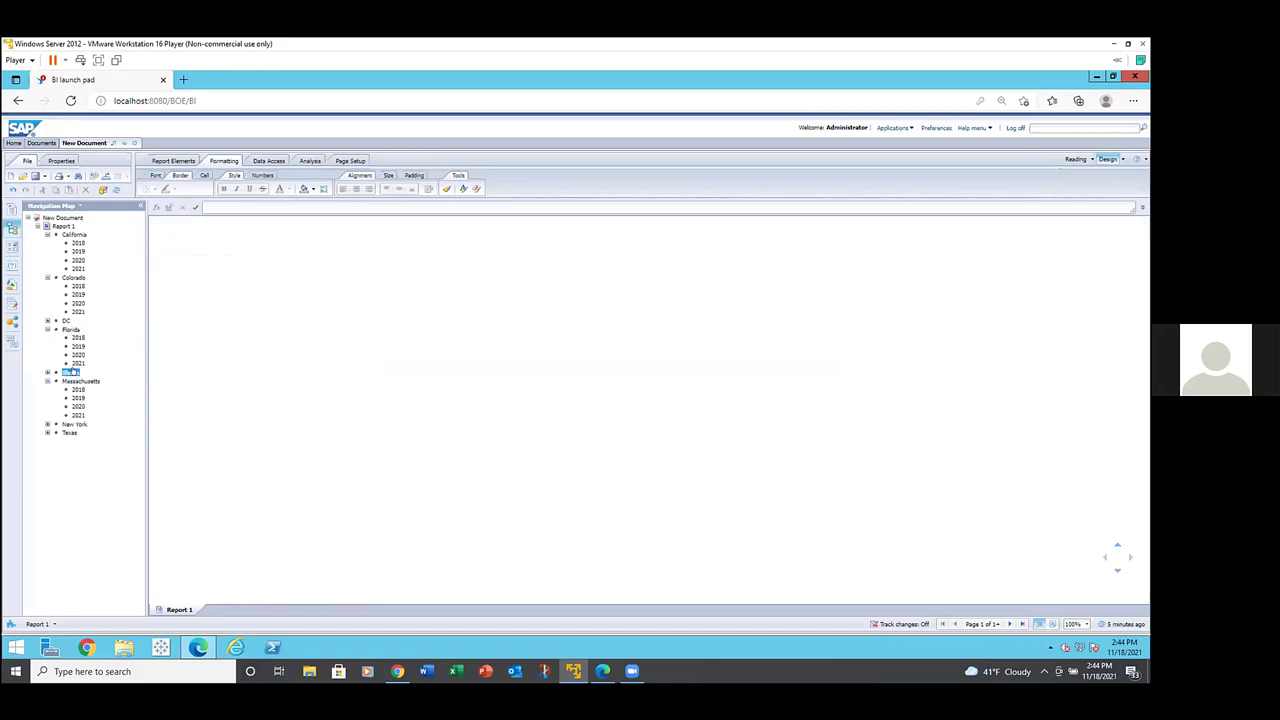
{"action": "left_click", "coordinate": [74, 424]}
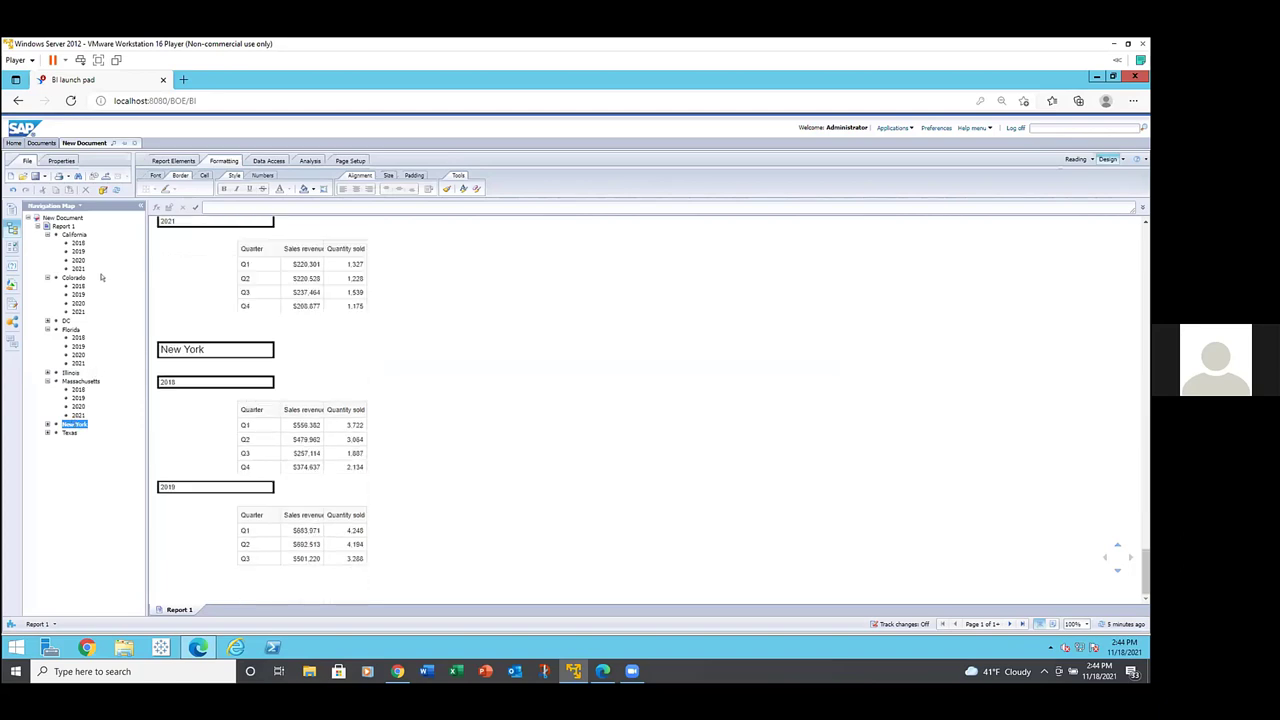
{"action": "left_click", "coordinate": [75, 234]}
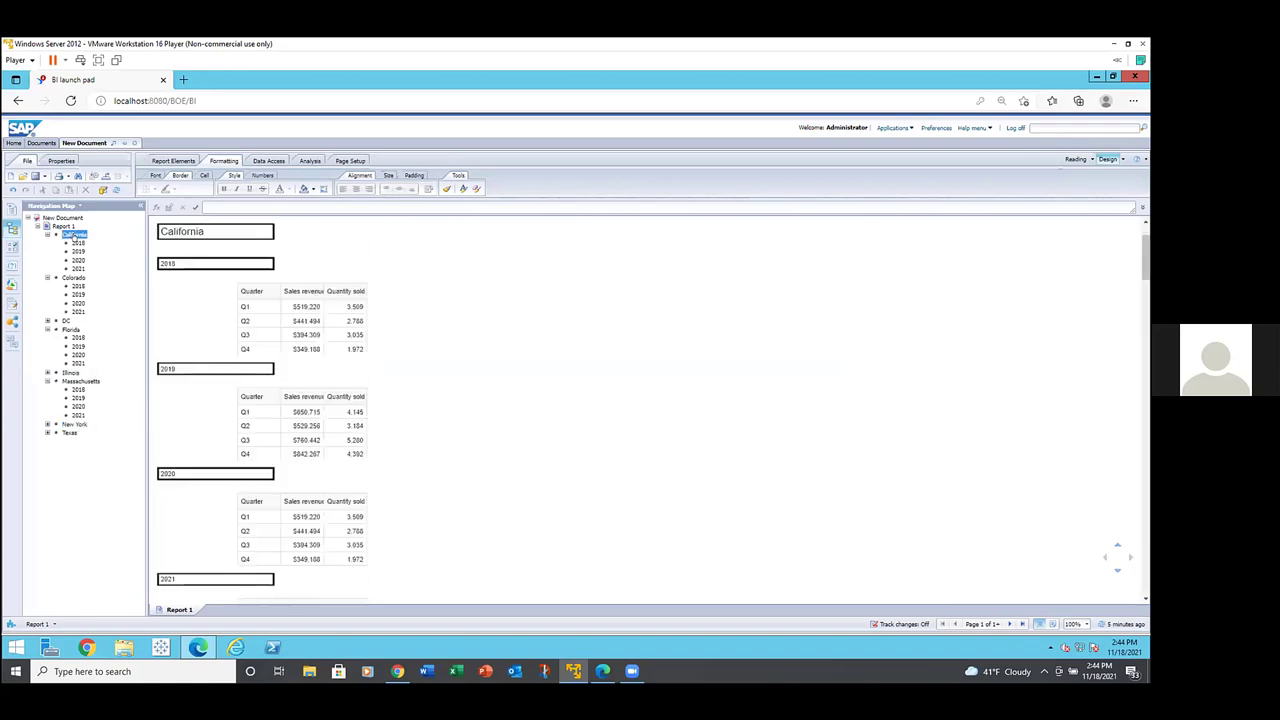
{"action": "scroll", "coordinate": [449, 393], "scroll_direction": "up", "scroll_amount": 1}
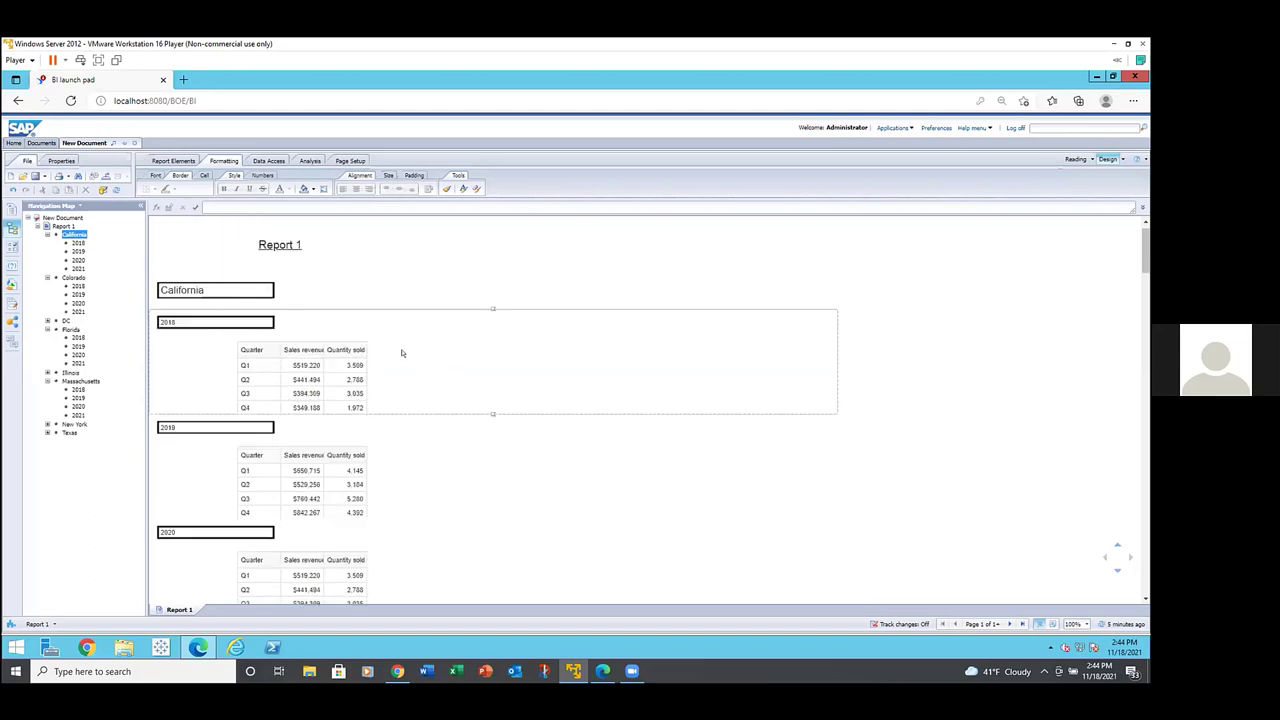
{"action": "left_click", "coordinate": [249, 322]}
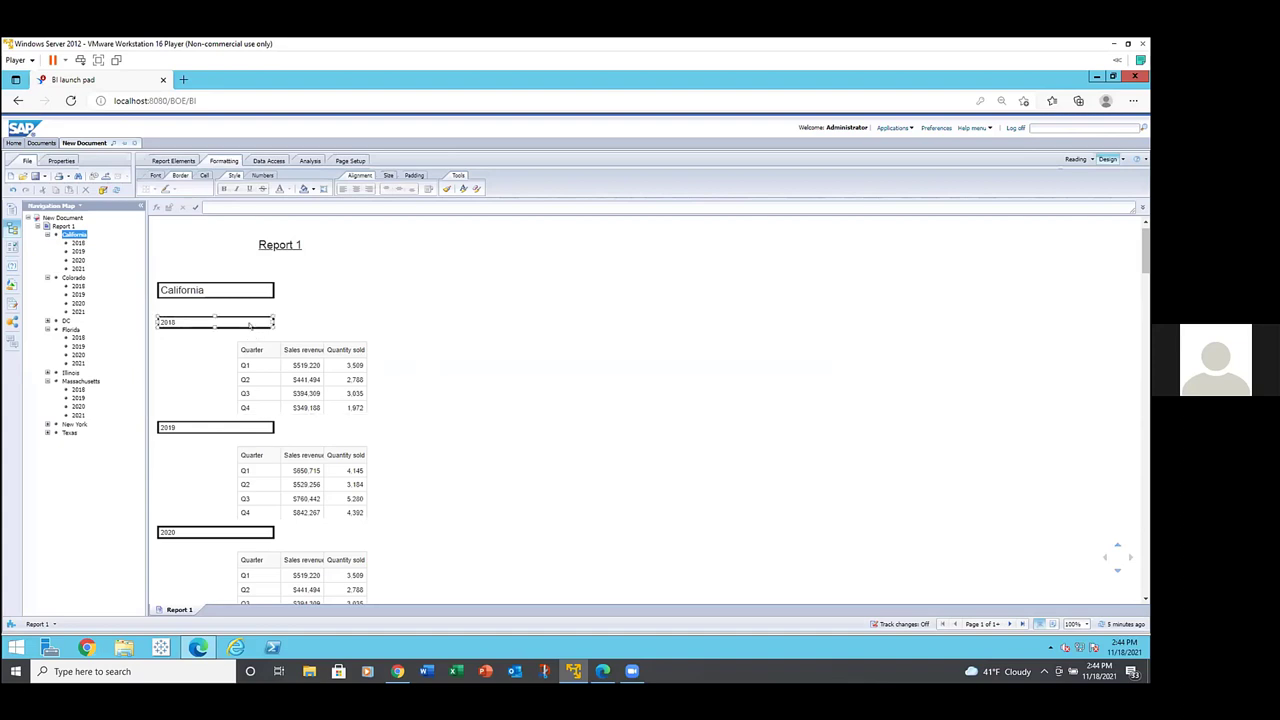
{"action": "left_click", "coordinate": [172, 304]}
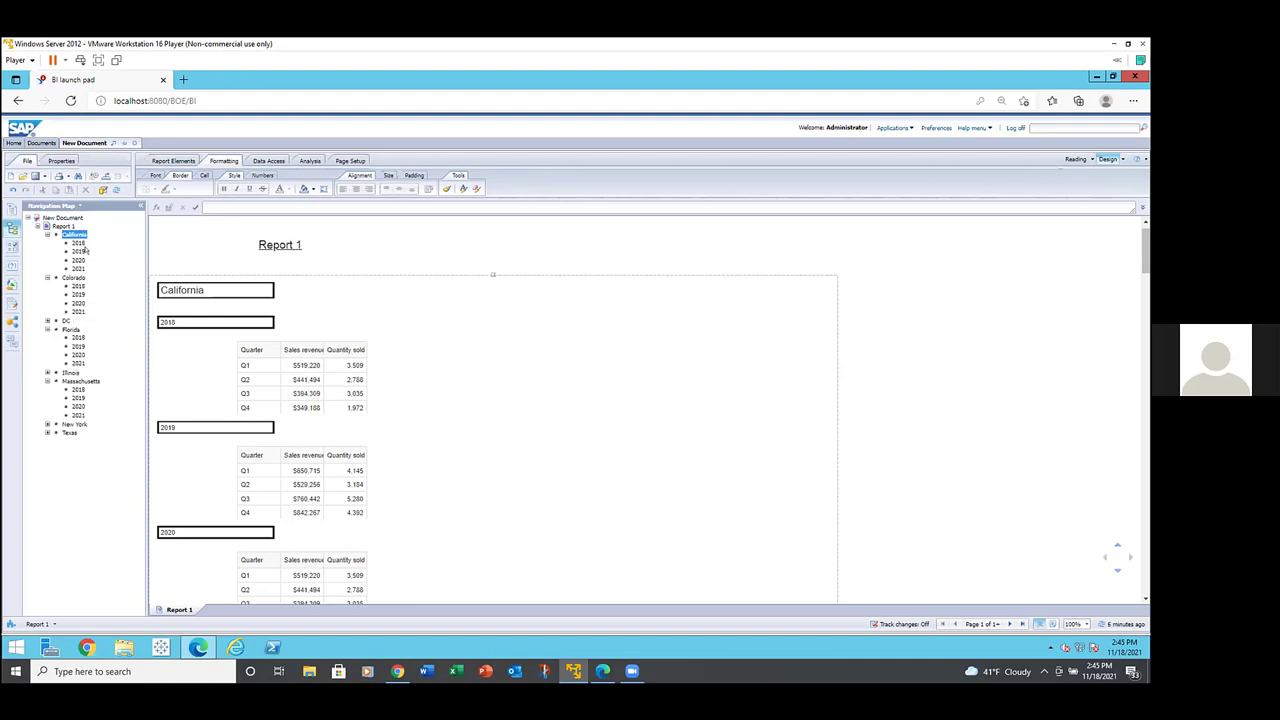
{"action": "left_click", "coordinate": [182, 323]}
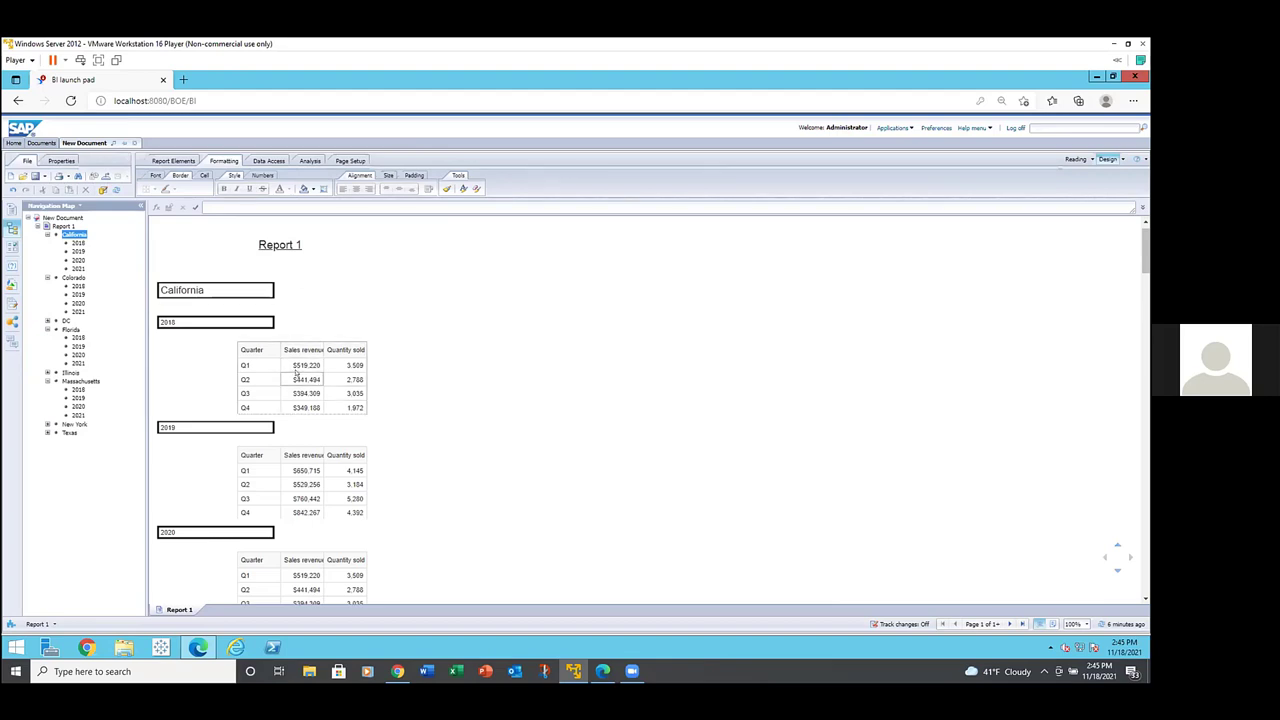
Step: Add sums of Sales revenue and Quantity sold to the quarterly table in the Year sections
{"action": "left_click", "coordinate": [295, 378]}
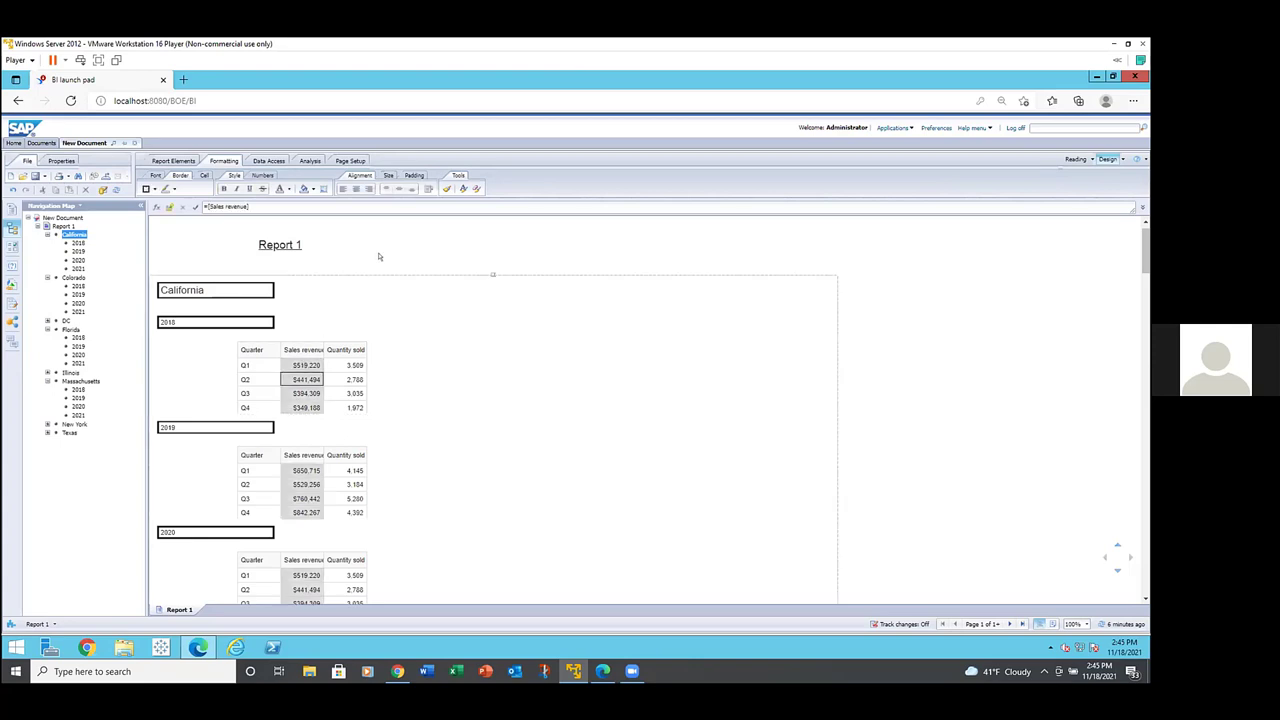
{"action": "left_click", "coordinate": [310, 160]}
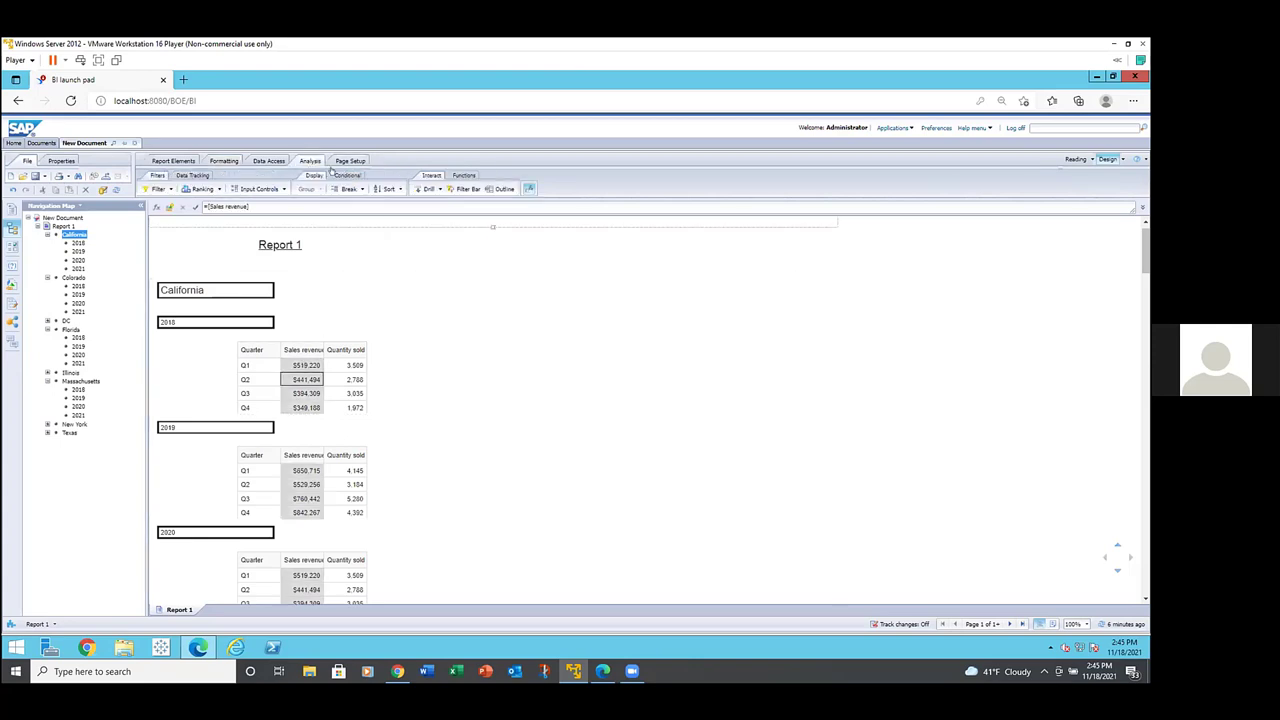
{"action": "left_click", "coordinate": [462, 175]}
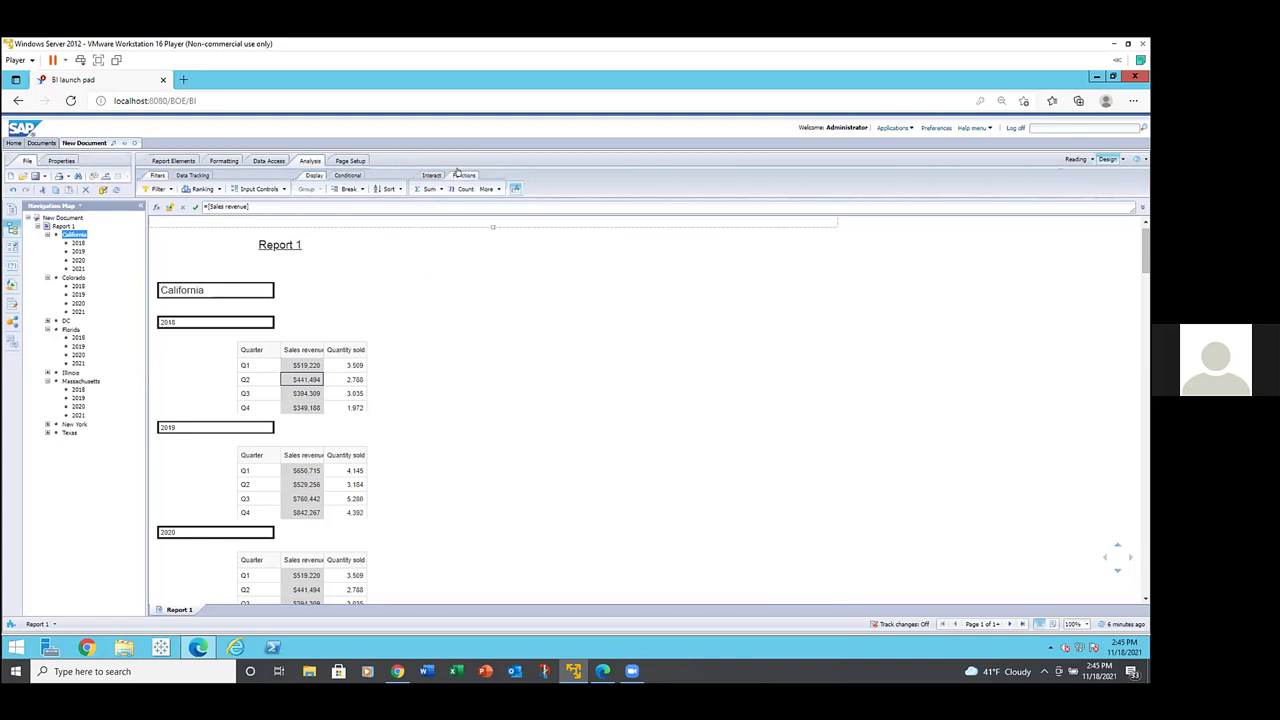
{"action": "left_click", "coordinate": [426, 189]}
{"action": "left_click", "coordinate": [340, 408]}
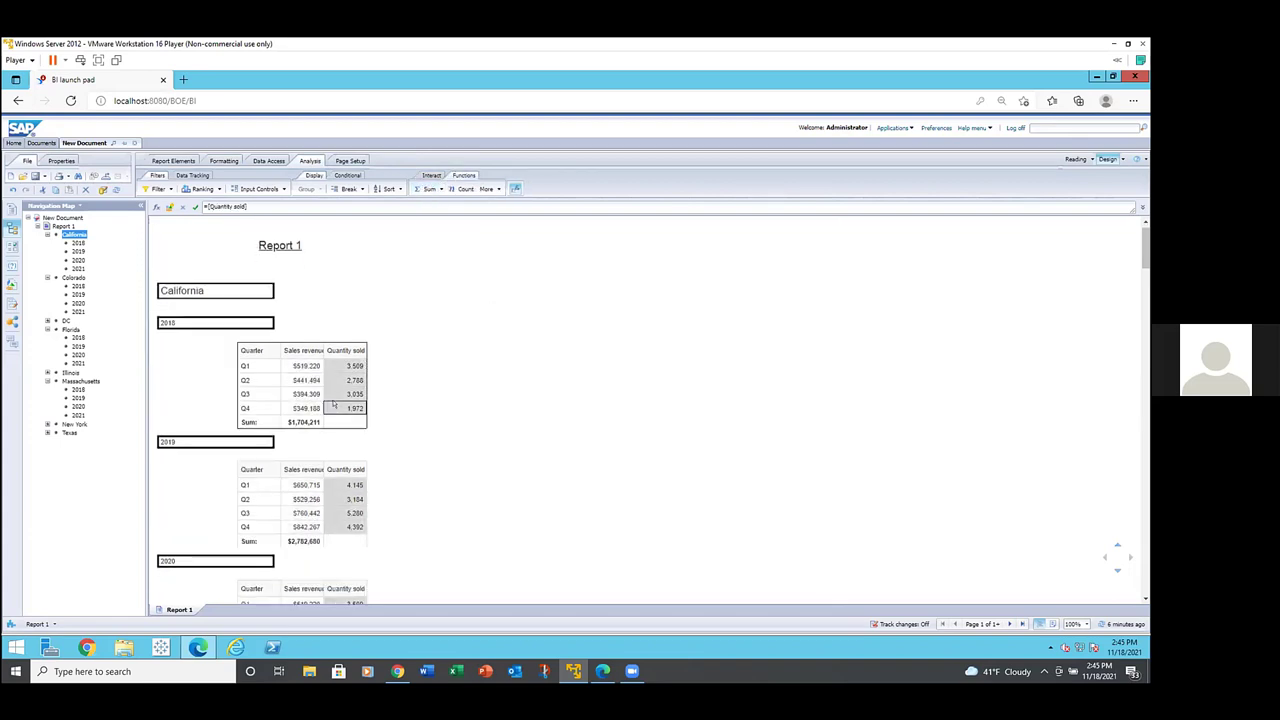
{"action": "left_click", "coordinate": [425, 189]}
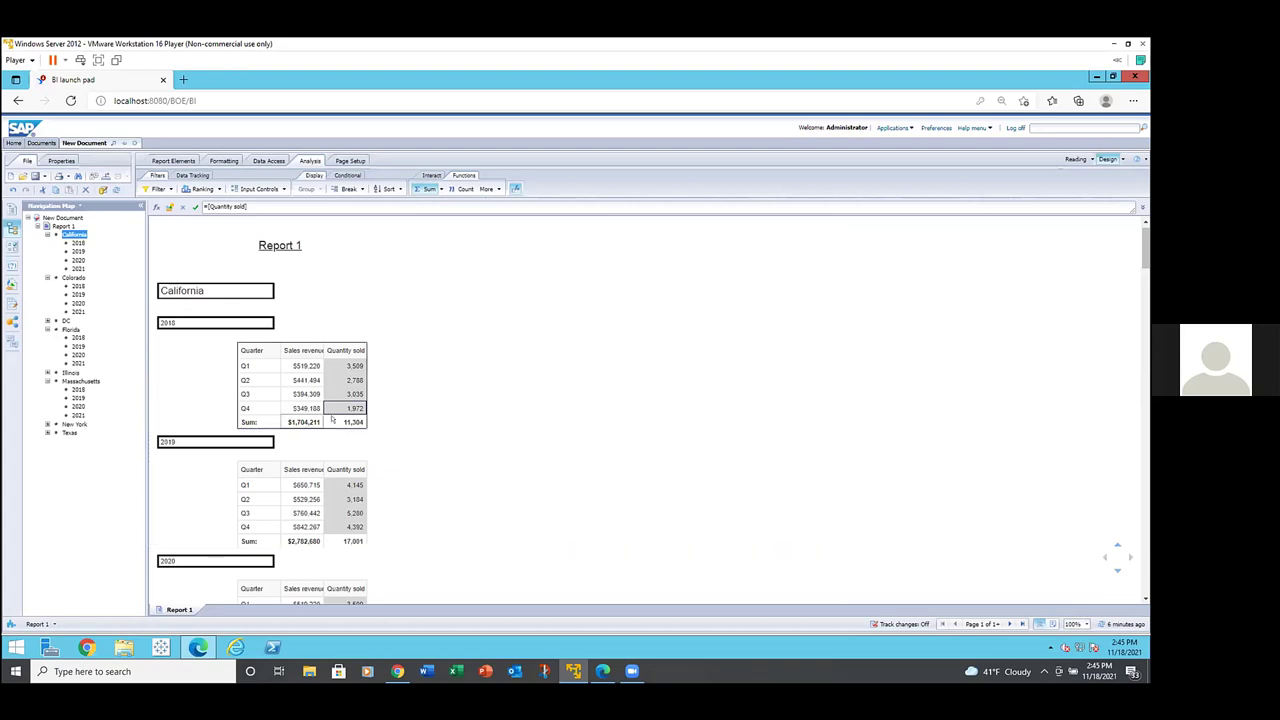
Step: Extend the lower boundary of the 2018 section to leave more space beneath its quarterly table
{"action": "left_click", "coordinate": [432, 442]}
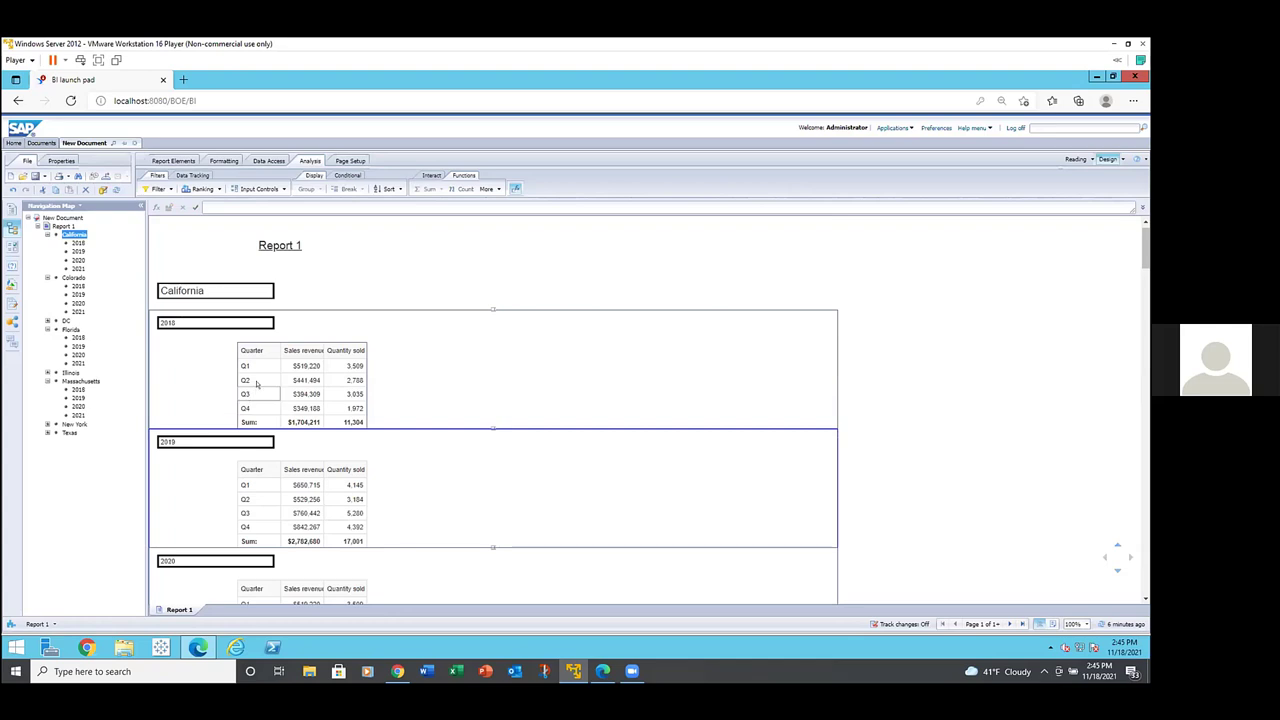
{"action": "left_click", "coordinate": [487, 423]}
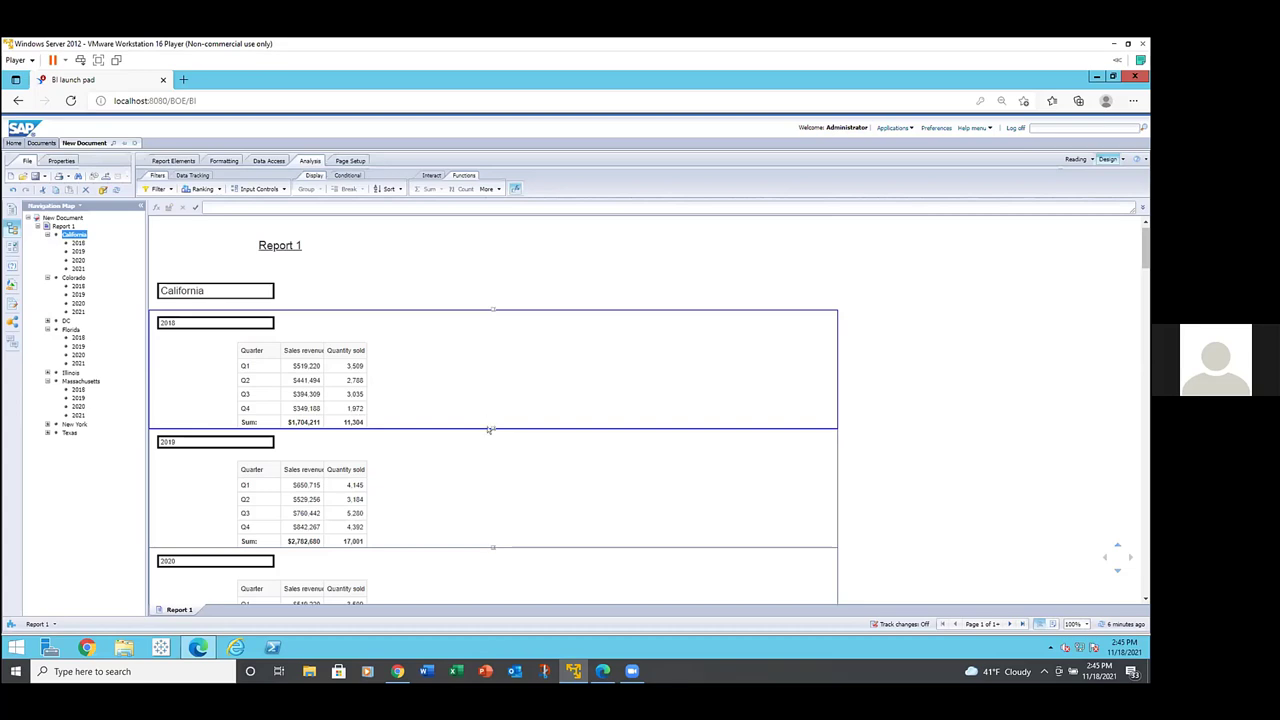
{"action": "left_click_drag", "start_coordinate": [488, 425], "coordinate": [486, 450]}
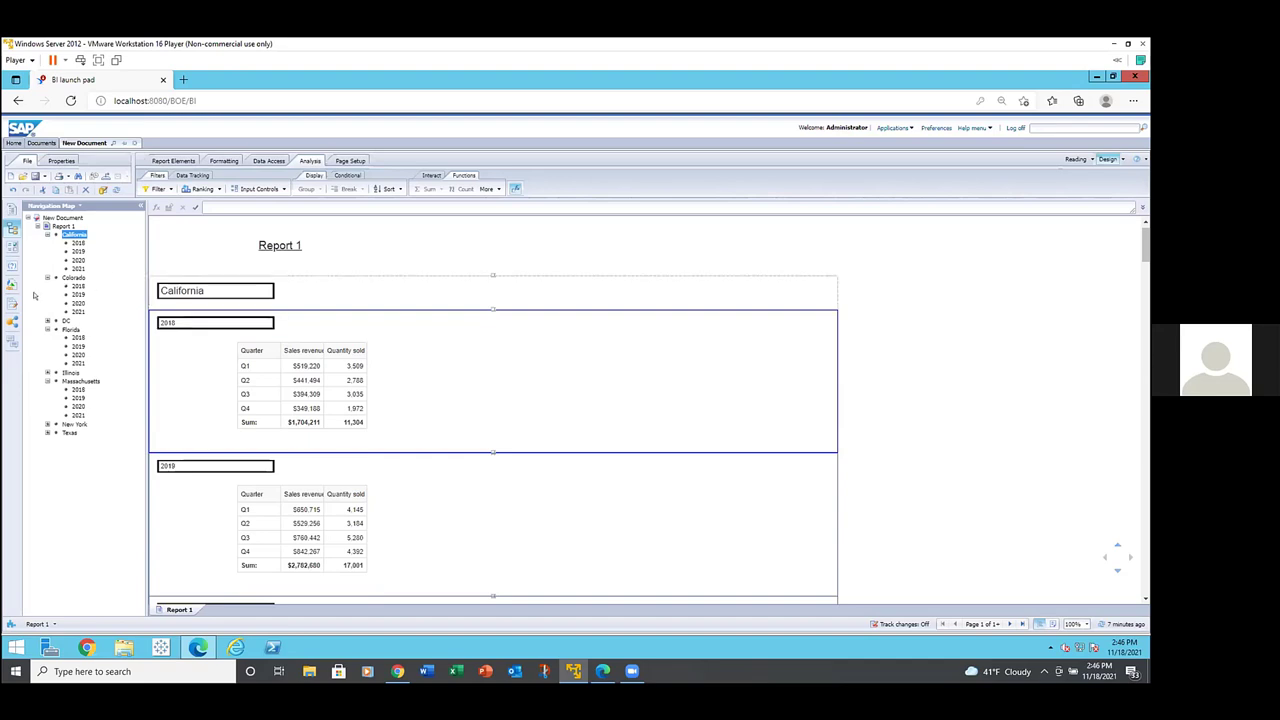
Step: Show the available objects, place Sales revenue and Quantity sold cells beside the 2018 heading, and enlarge both cells to fit their values
{"action": "left_click", "coordinate": [11, 284]}
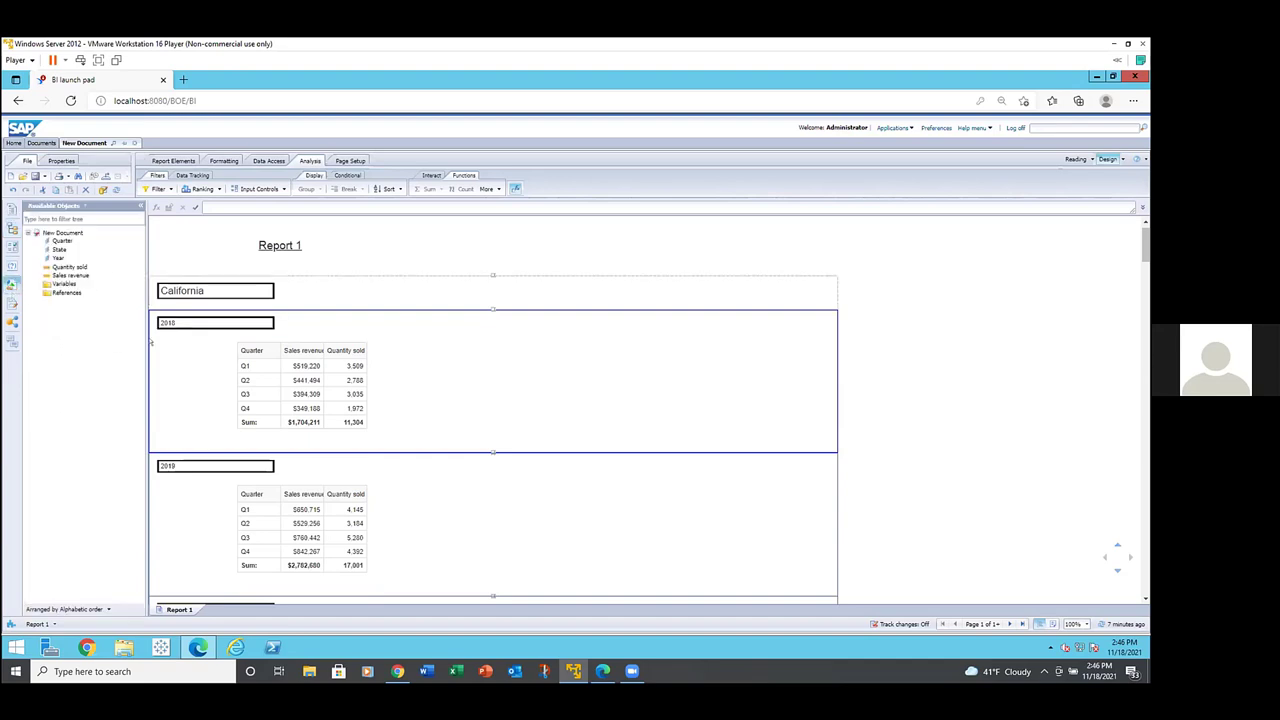
{"action": "left_click", "coordinate": [167, 323]}
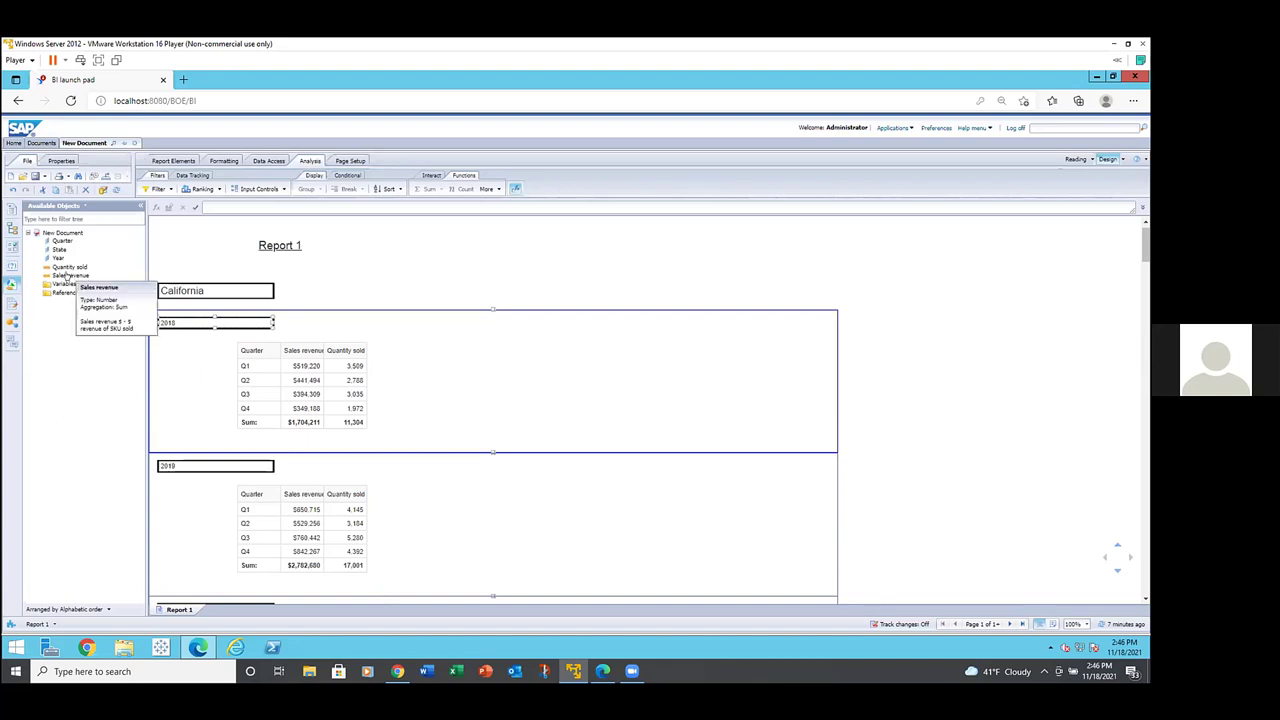
{"action": "left_click_drag", "start_coordinate": [67, 275], "coordinate": [297, 318]}
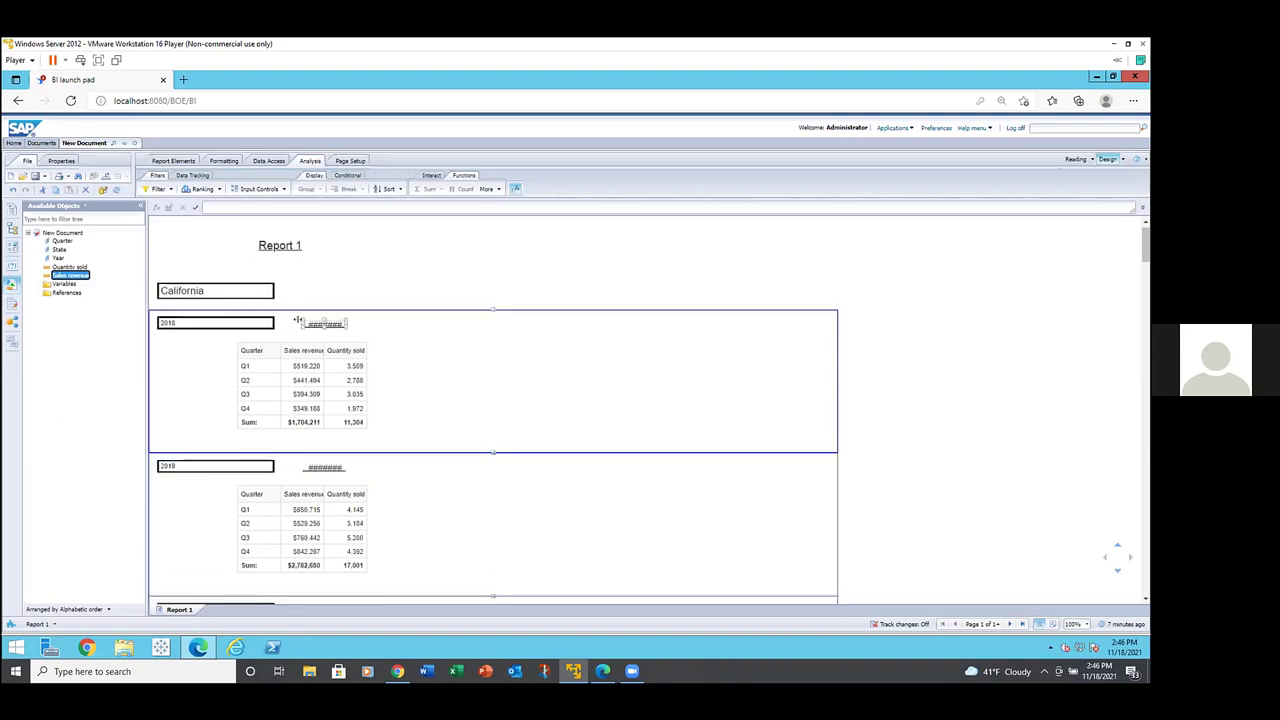
{"action": "left_click", "coordinate": [300, 322]}
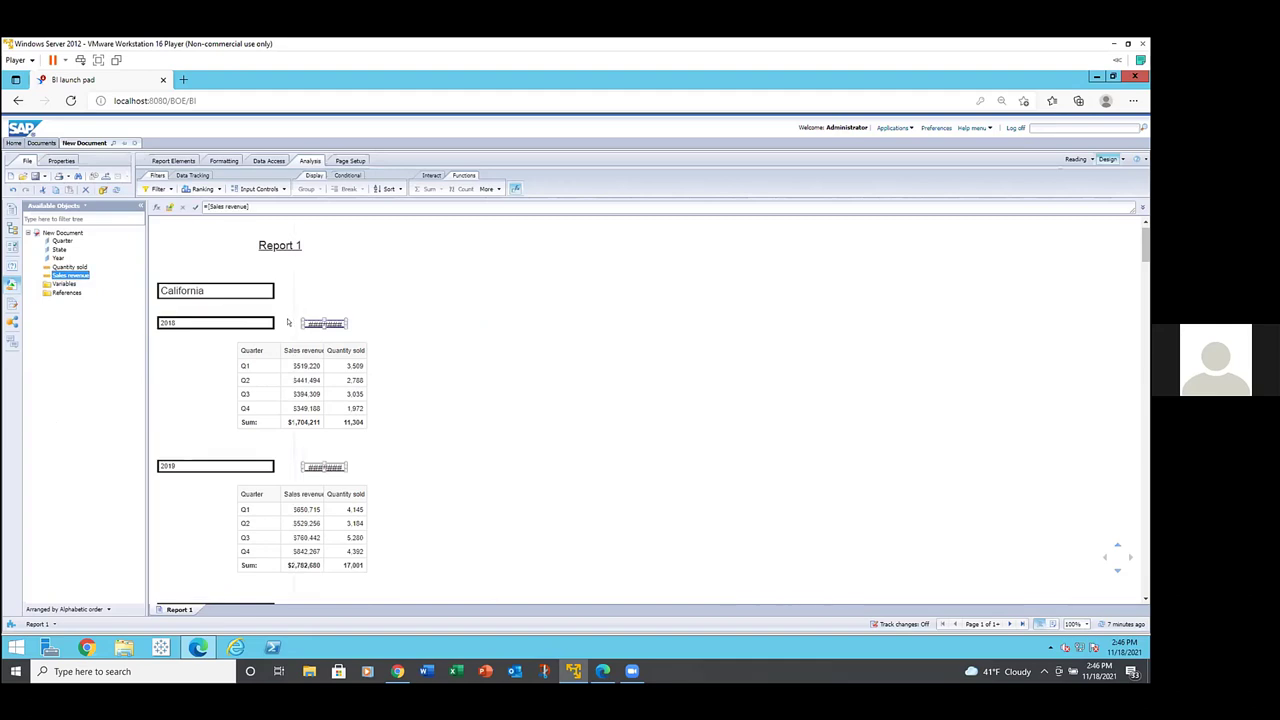
{"action": "left_click", "coordinate": [316, 340]}
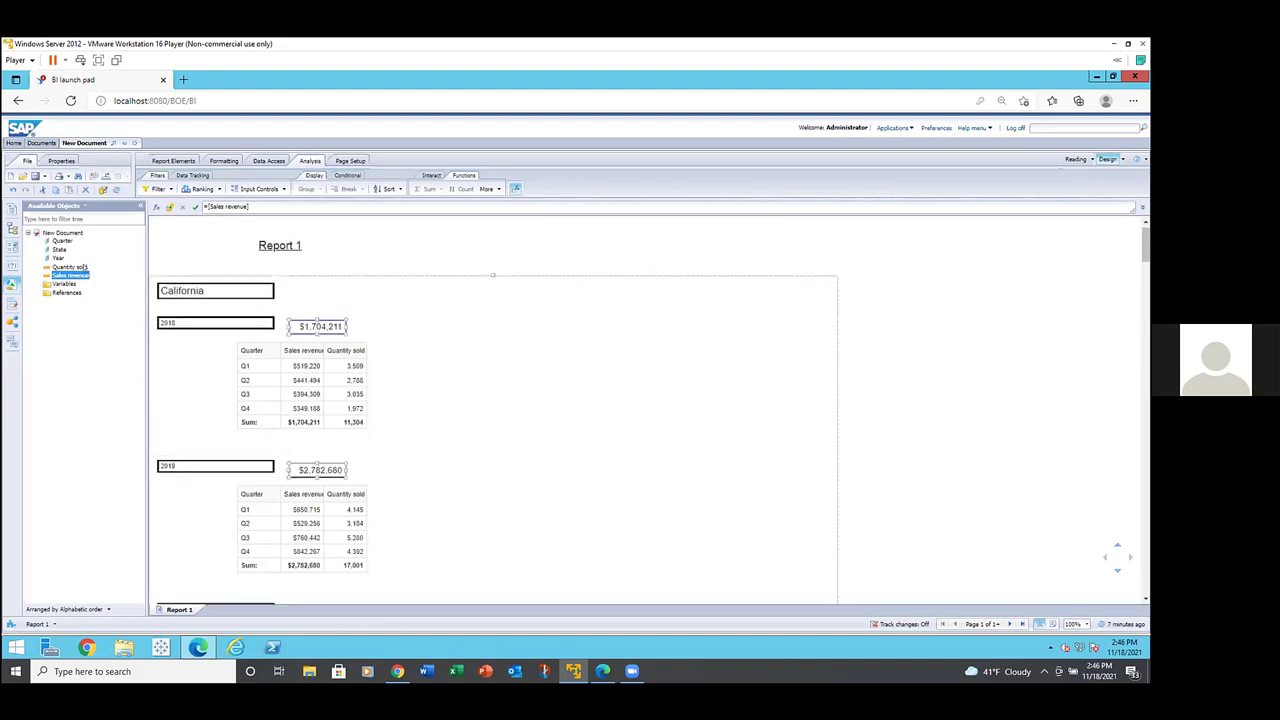
{"action": "left_click_drag", "start_coordinate": [72, 265], "coordinate": [366, 322]}
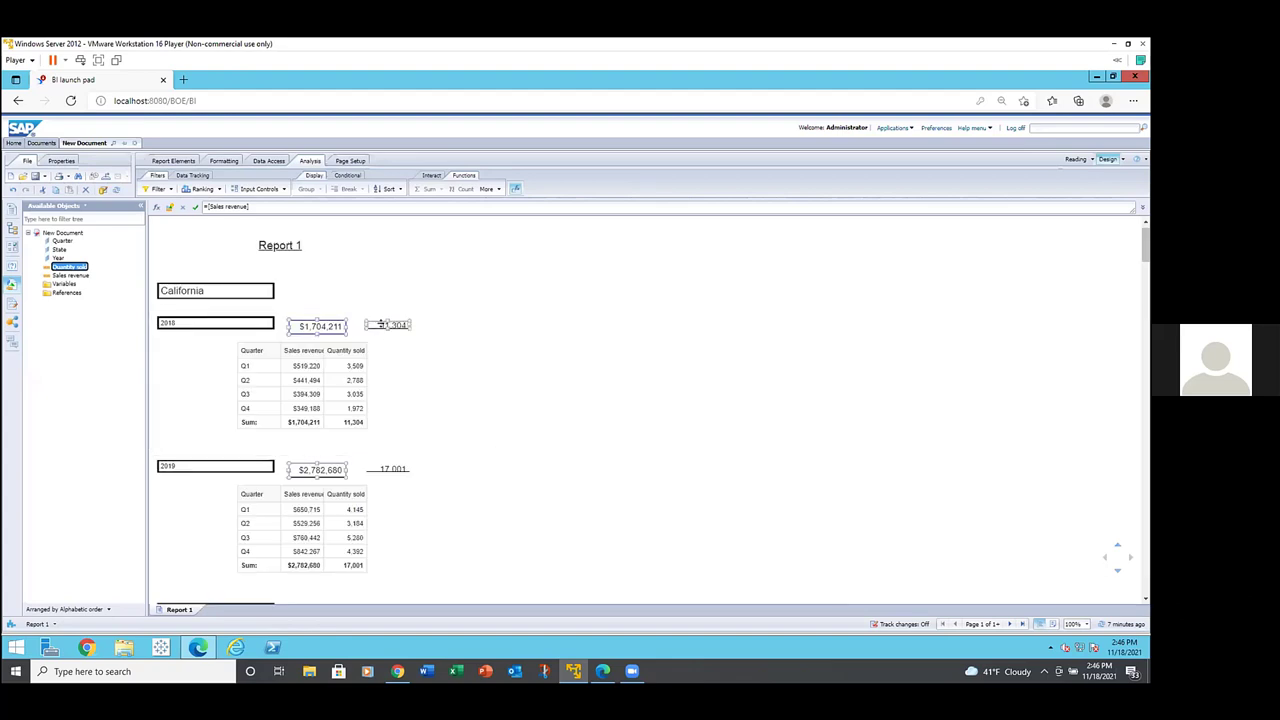
{"action": "left_click", "coordinate": [379, 326]}
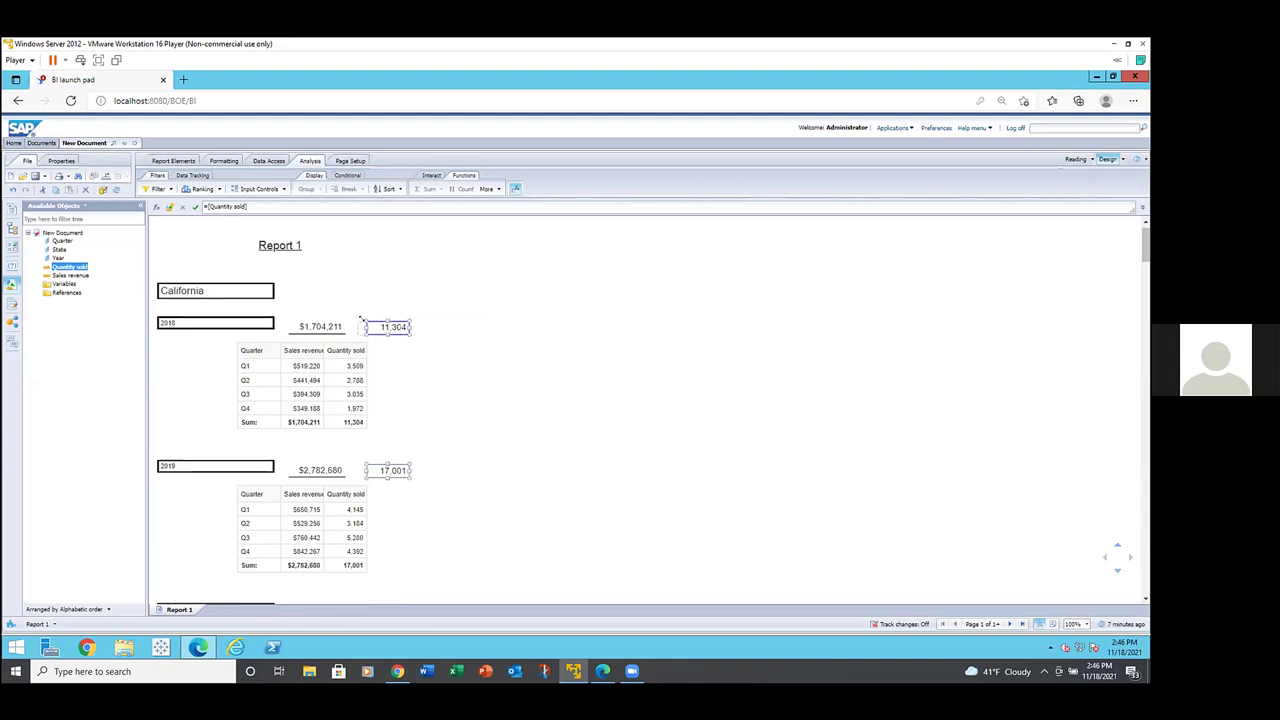
Step: Align the Year heading and its Sales revenue and Quantity sold cells by their middles
{"action": "left_click_drag", "start_coordinate": [368, 312], "coordinate": [272, 320]}
{"action": "left_click", "coordinate": [297, 326], "text": "ctrl"}
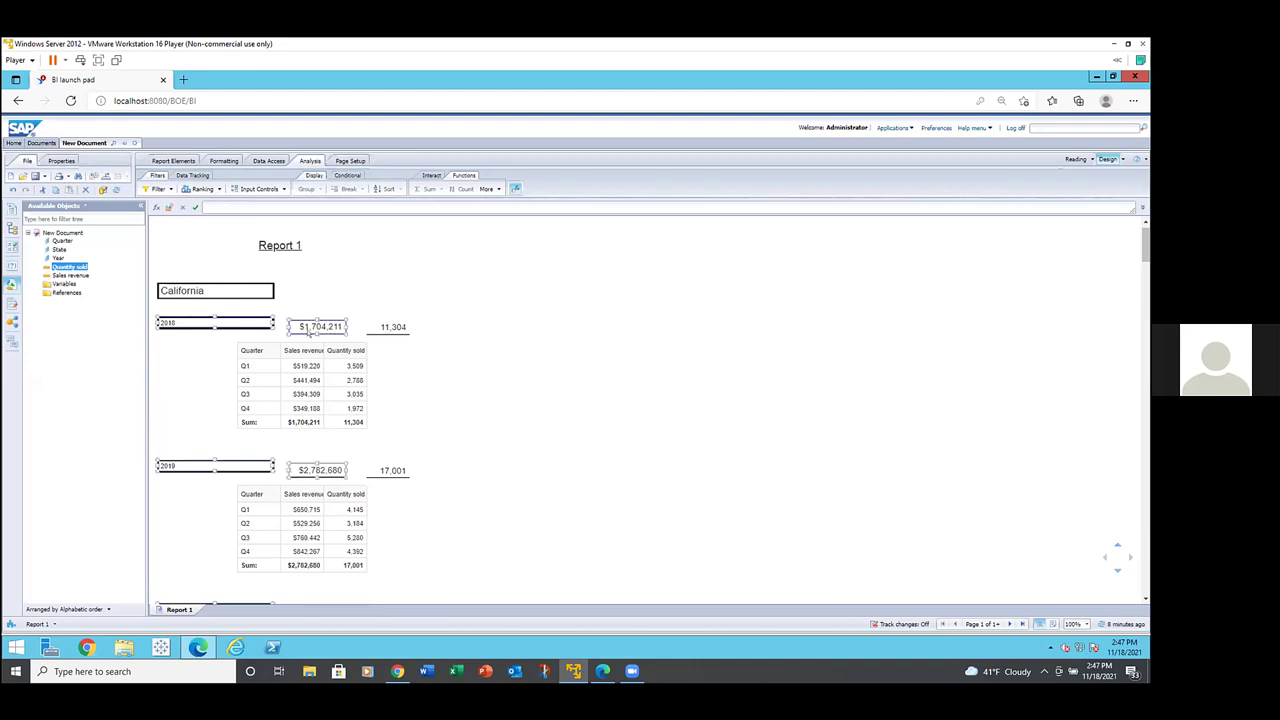
{"action": "left_click", "coordinate": [380, 327], "text": "ctrl"}
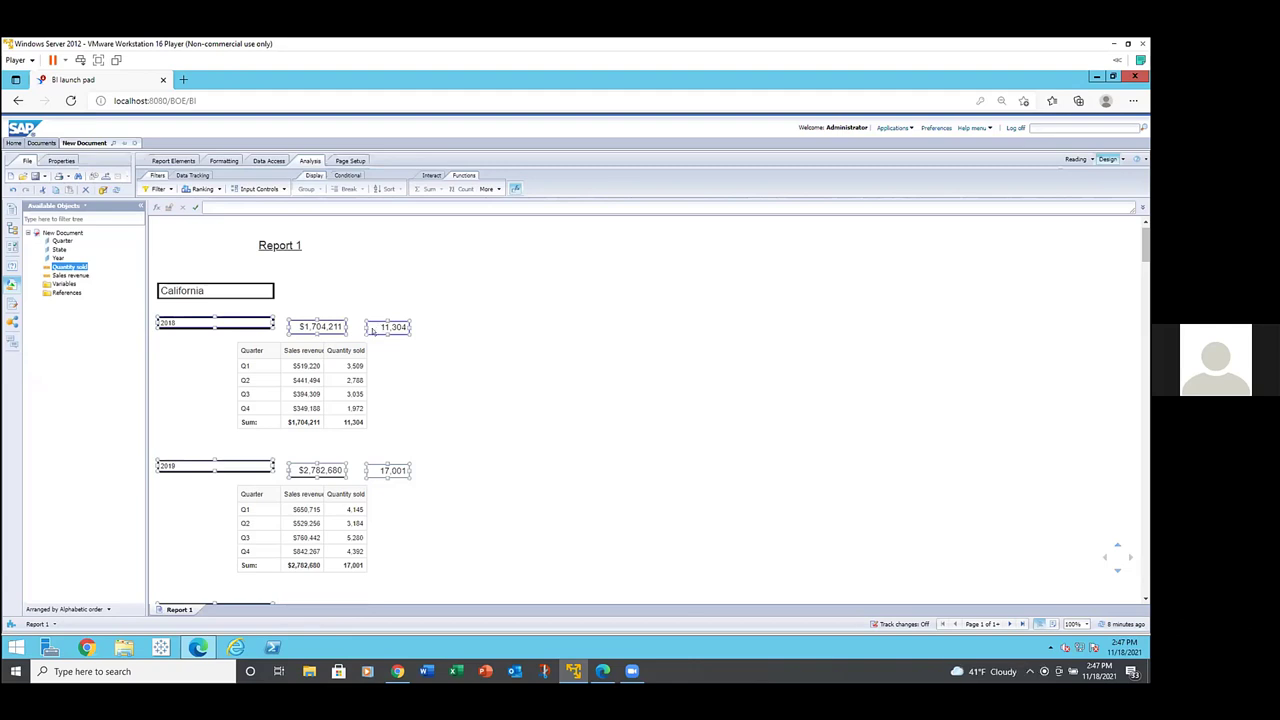
{"action": "right_click", "coordinate": [381, 327]}
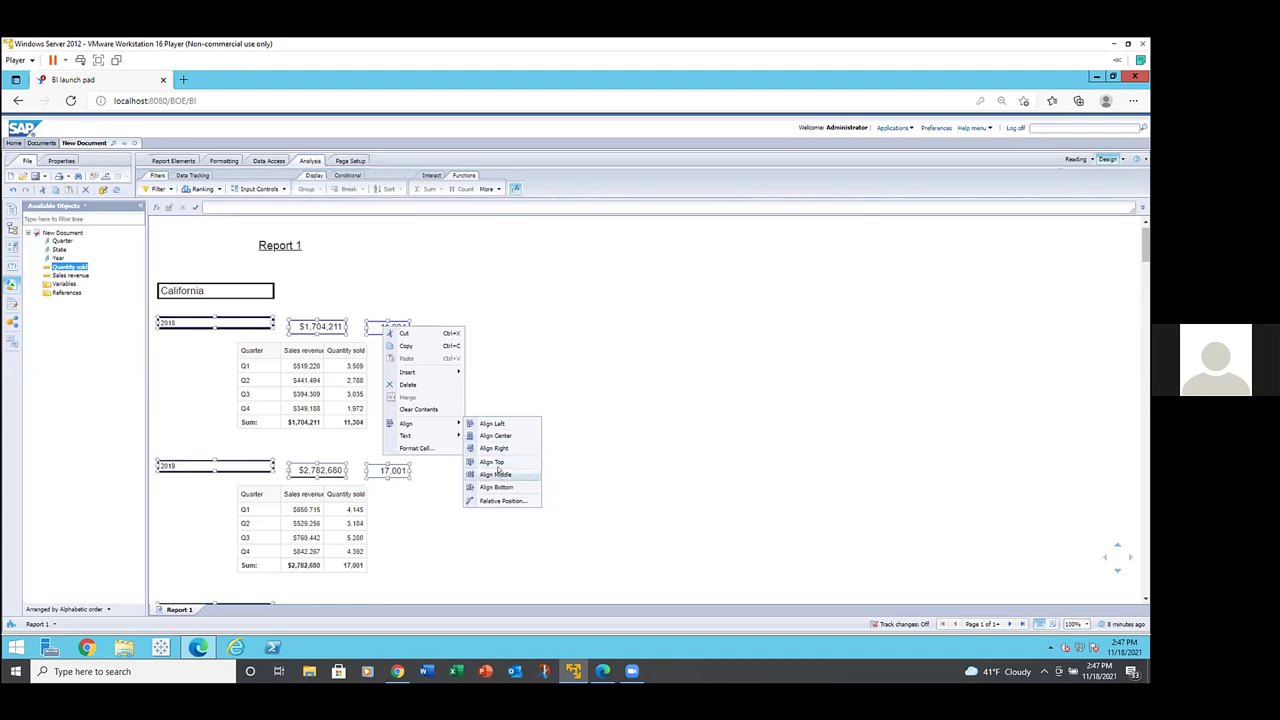
{"action": "left_click", "coordinate": [497, 471]}
{"action": "left_click", "coordinate": [420, 353]}
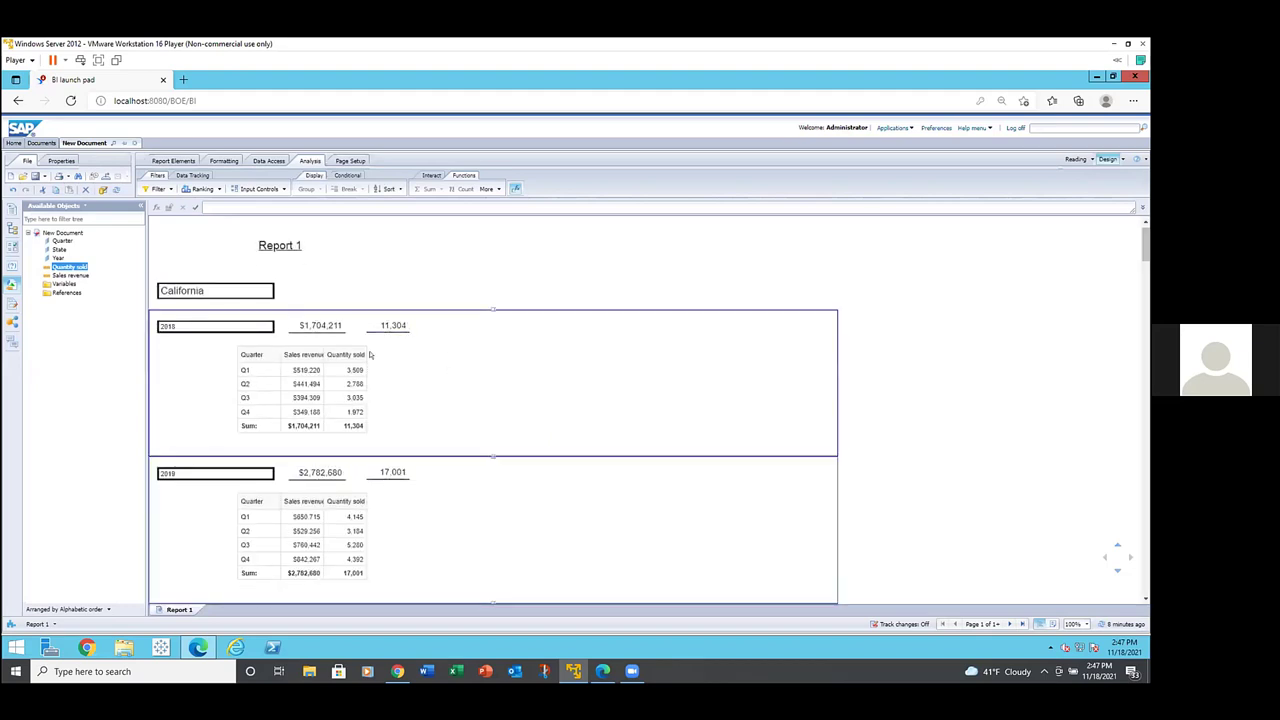
Step: Move the quarterly table slightly right beneath the Year section's Sales revenue and Quantity sold cells
{"action": "left_click", "coordinate": [376, 327]}
{"action": "left_click", "coordinate": [338, 346]}
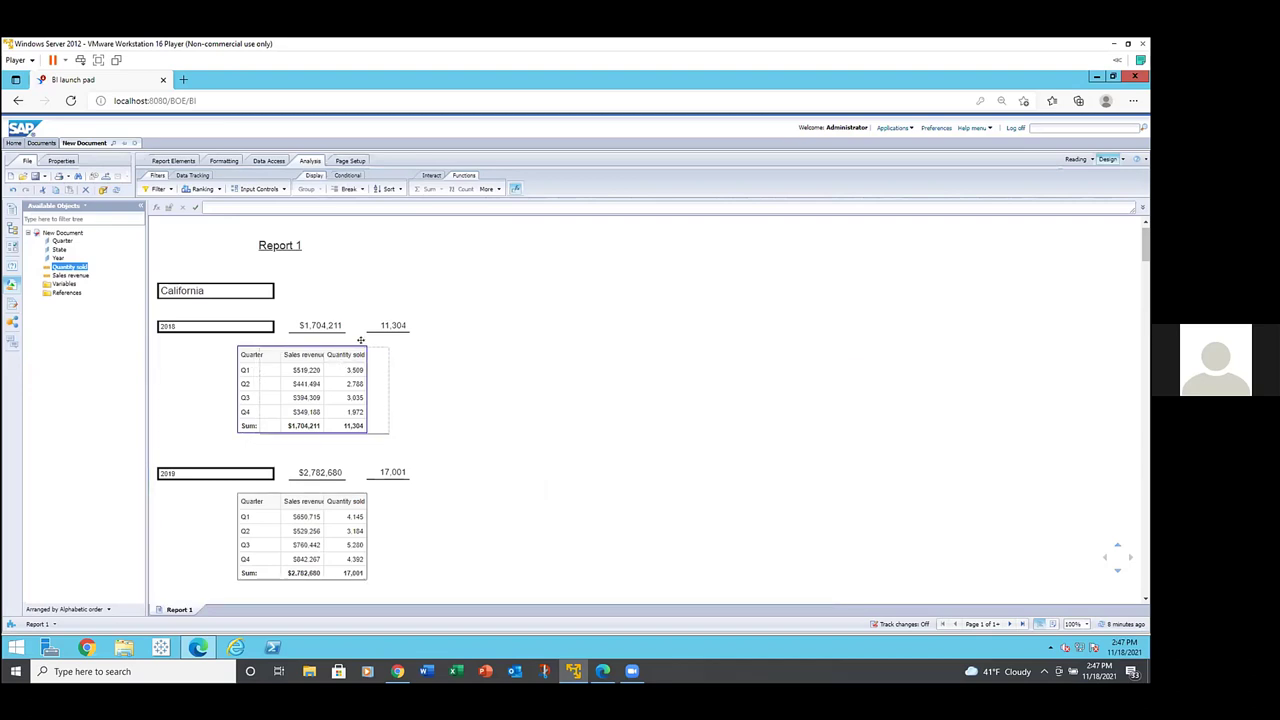
{"action": "left_click_drag", "start_coordinate": [360, 340], "coordinate": [383, 340]}
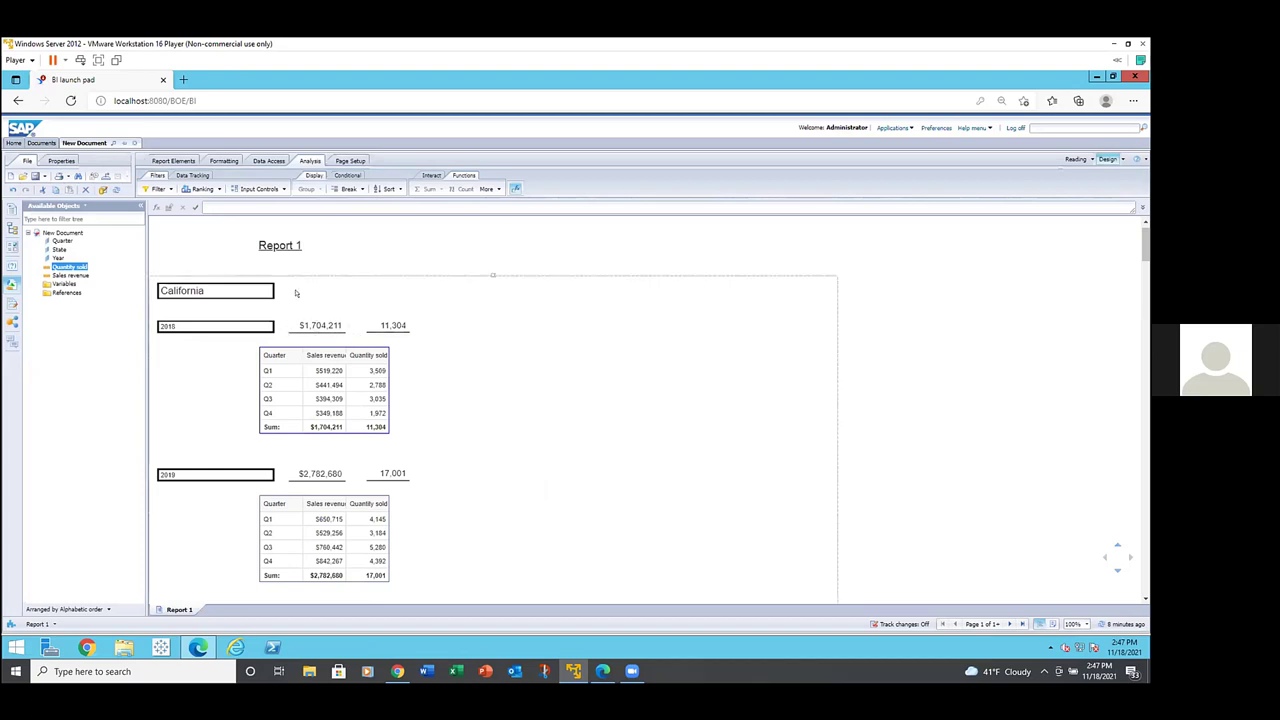
Step: Place Sales revenue and Quantity sold cells beside the California heading, enlarging the Sales revenue cell to fit its value
{"action": "left_click", "coordinate": [76, 275]}
{"action": "left_click_drag", "start_coordinate": [85, 275], "coordinate": [318, 295]}
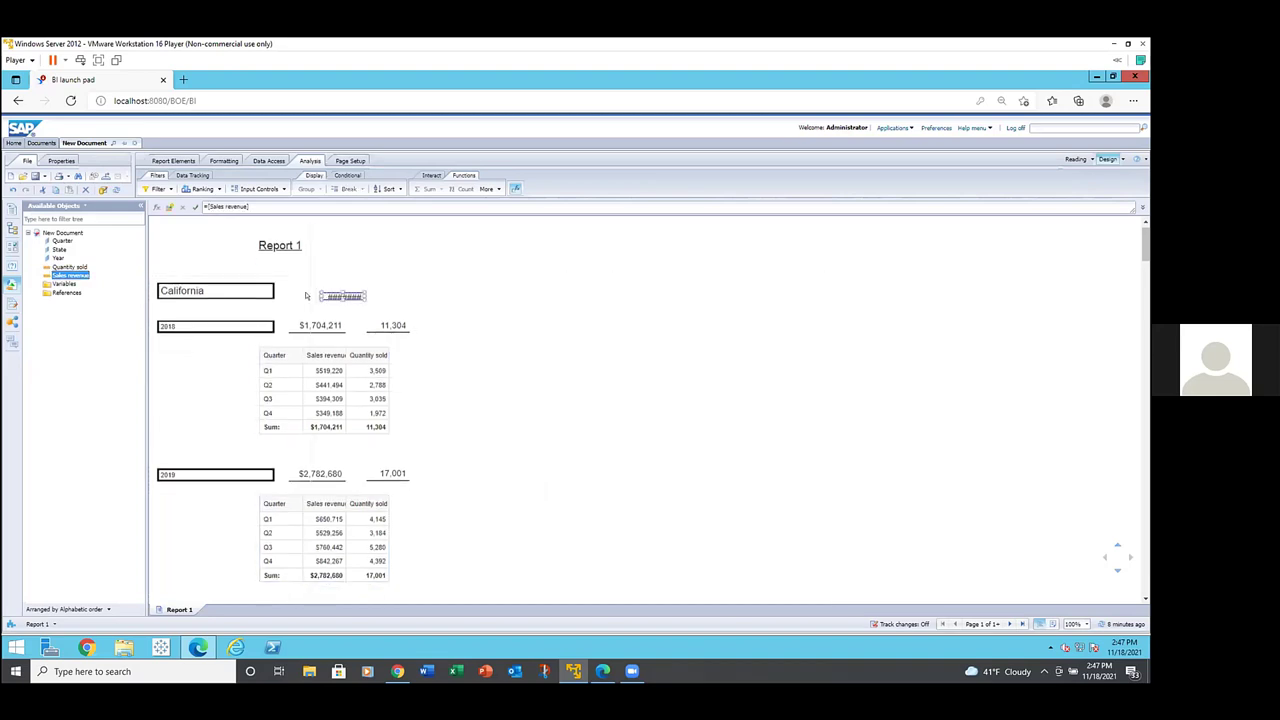
{"action": "mouse_move", "coordinate": [306, 295]}
{"action": "left_mouse_down"}
{"action": "mouse_move", "coordinate": [333, 284]}
{"action": "mouse_move", "coordinate": [304, 283]}
{"action": "left_mouse_up"}
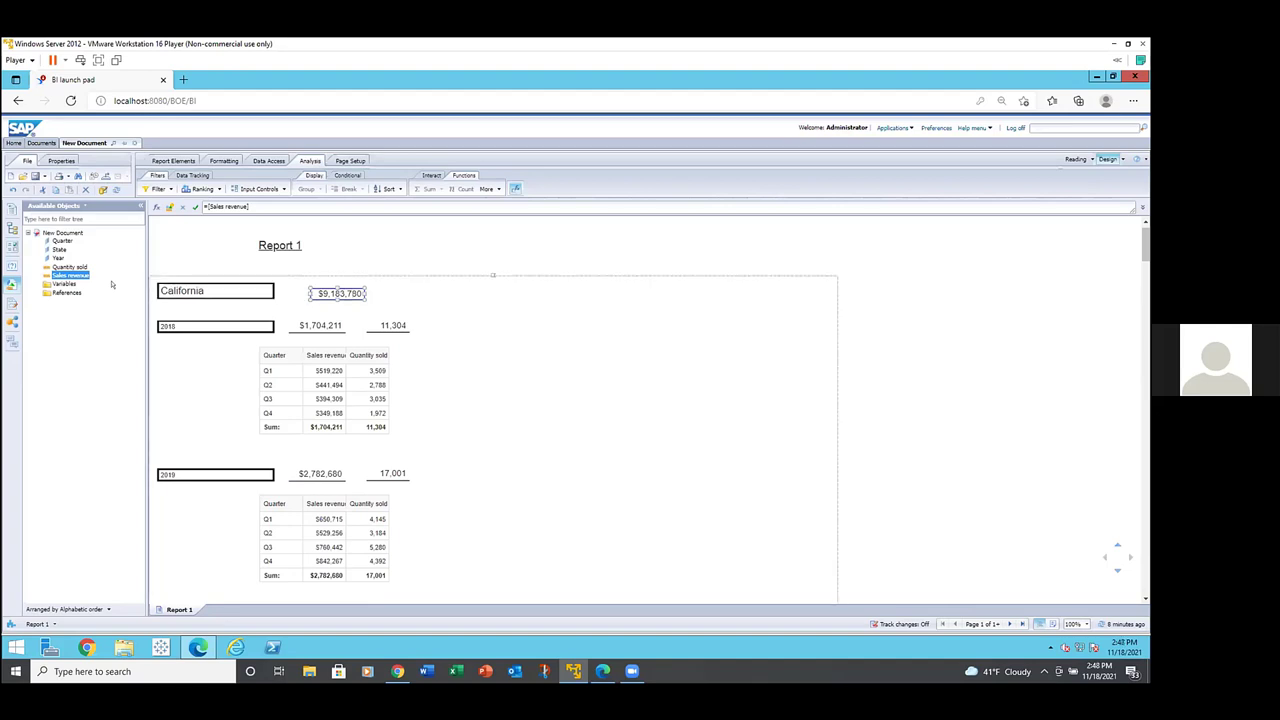
{"action": "left_click_drag", "start_coordinate": [78, 266], "coordinate": [390, 290]}
Step: Line up the State section's Sales revenue and Quantity sold cells closely beside the California heading, and make the Quantity sold cell taller
{"action": "left_click", "coordinate": [343, 297]}
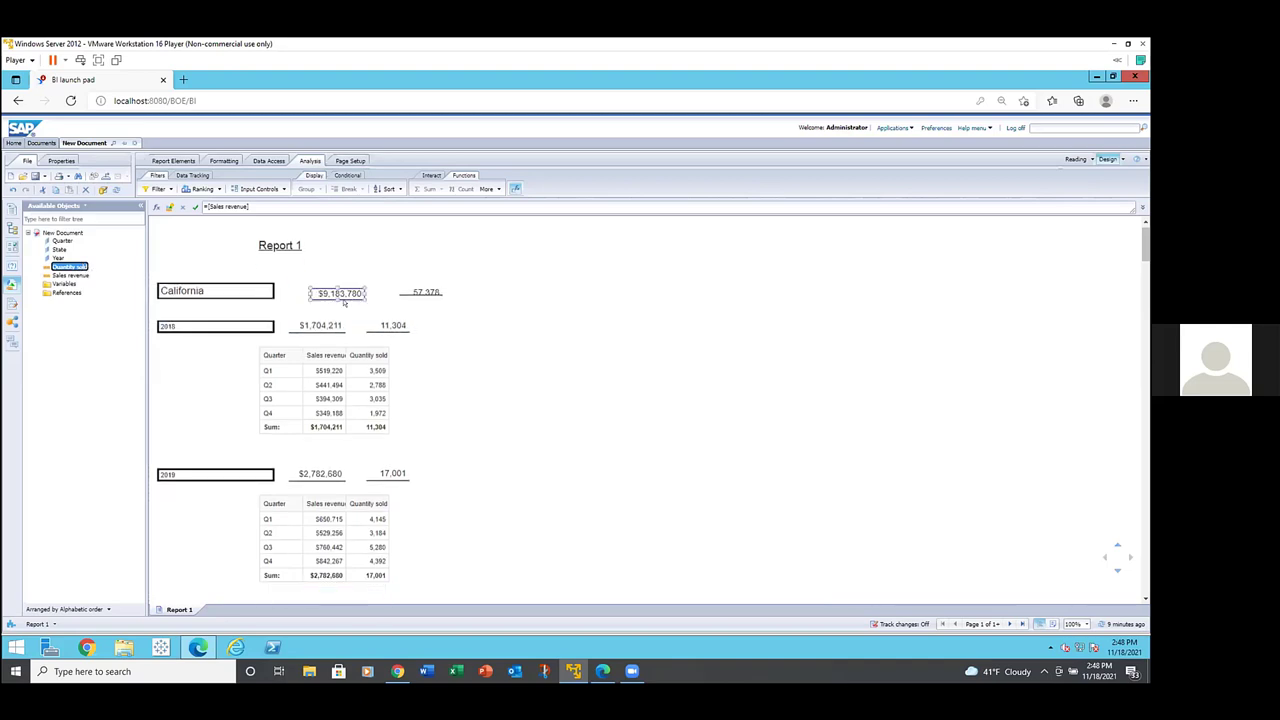
{"action": "left_click_drag", "start_coordinate": [326, 284], "coordinate": [308, 284]}
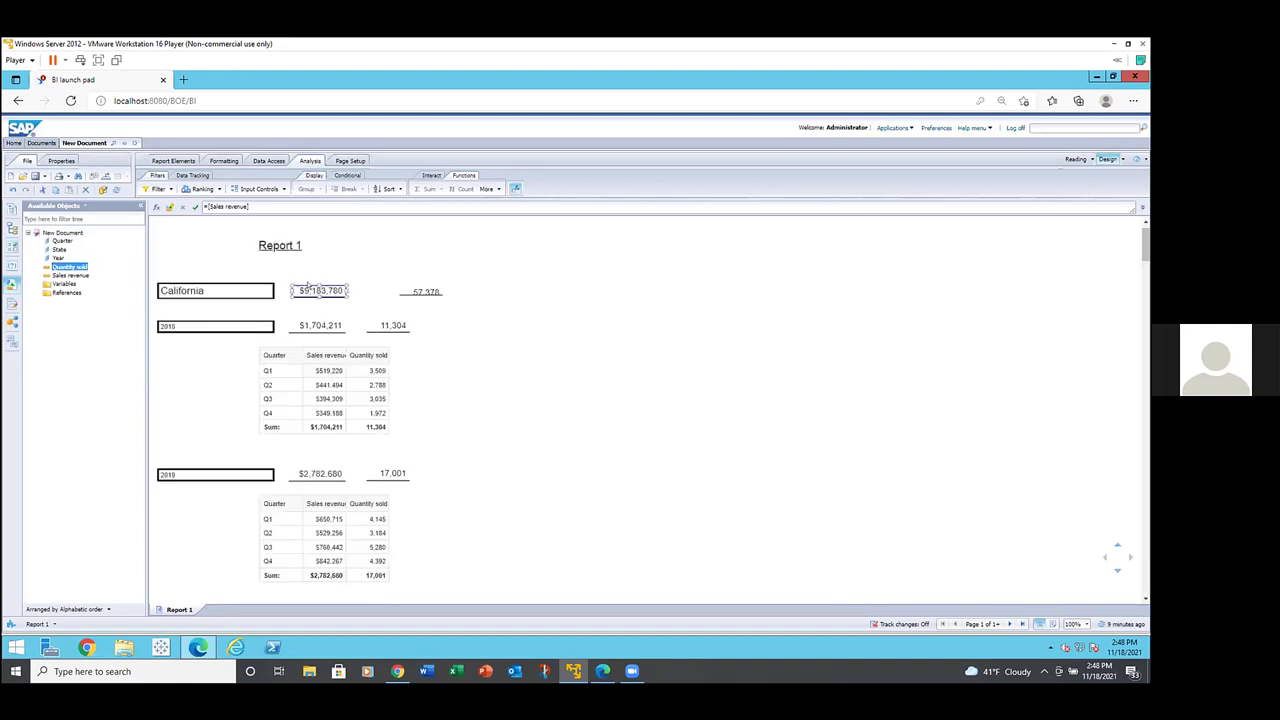
{"action": "left_click", "coordinate": [420, 290]}
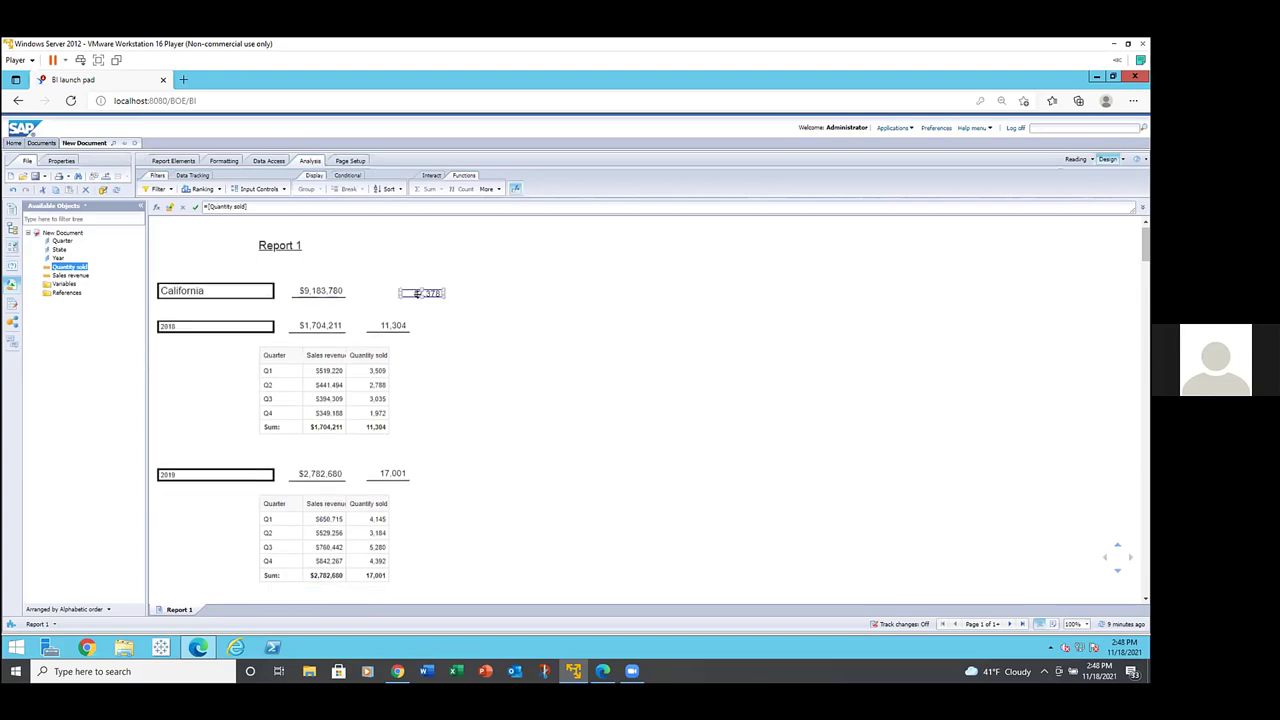
{"action": "left_click_drag", "start_coordinate": [417, 285], "coordinate": [416, 283]}
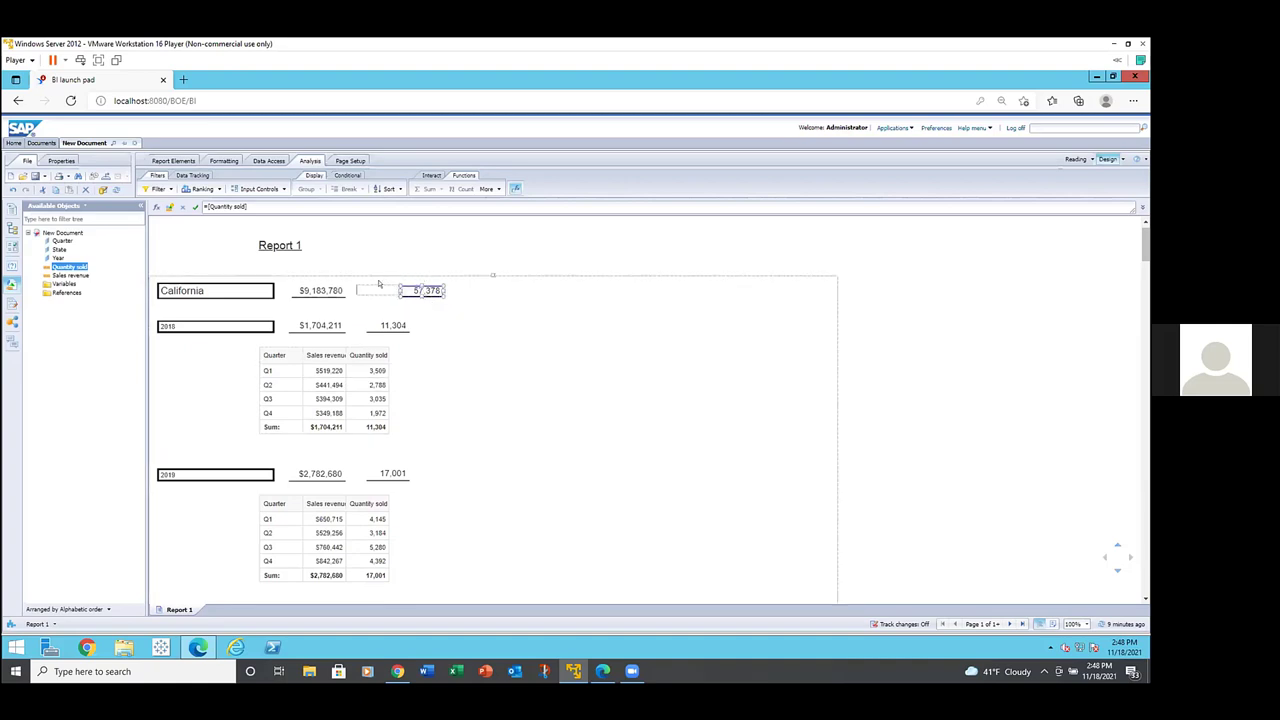
{"action": "left_click_drag", "start_coordinate": [380, 285], "coordinate": [378, 289]}
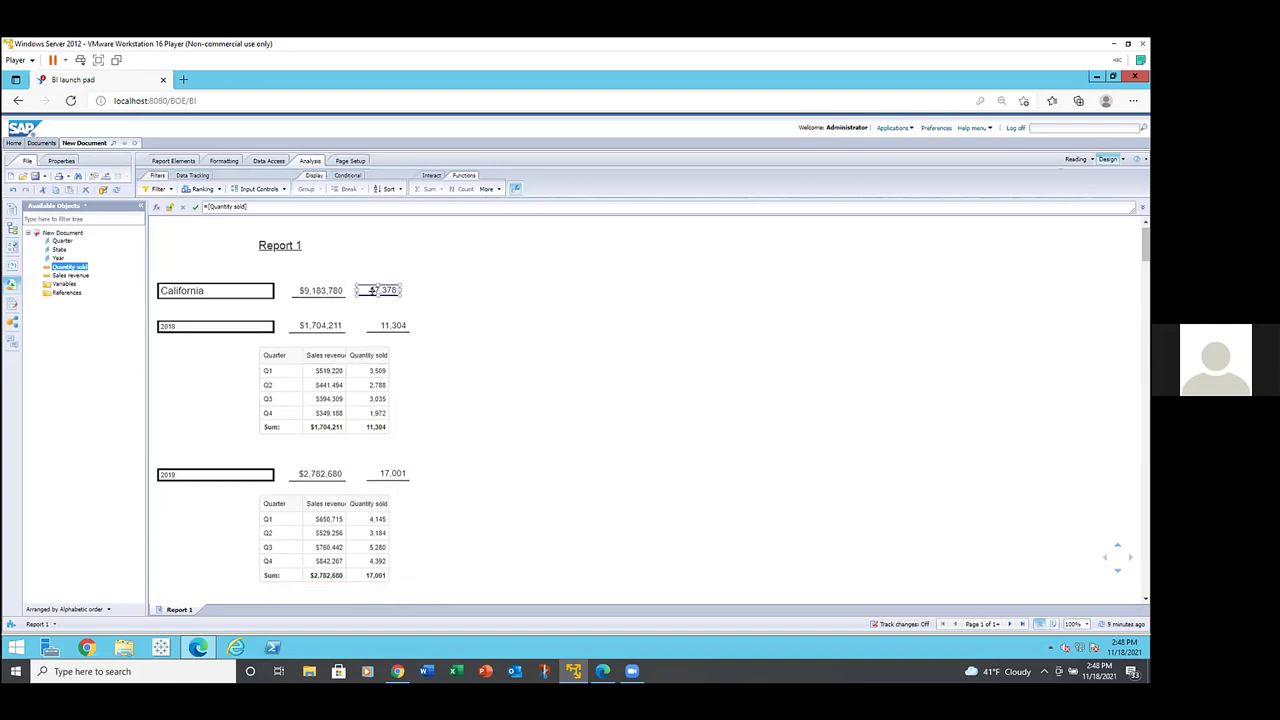
{"action": "left_click_drag", "start_coordinate": [373, 290], "coordinate": [372, 298]}
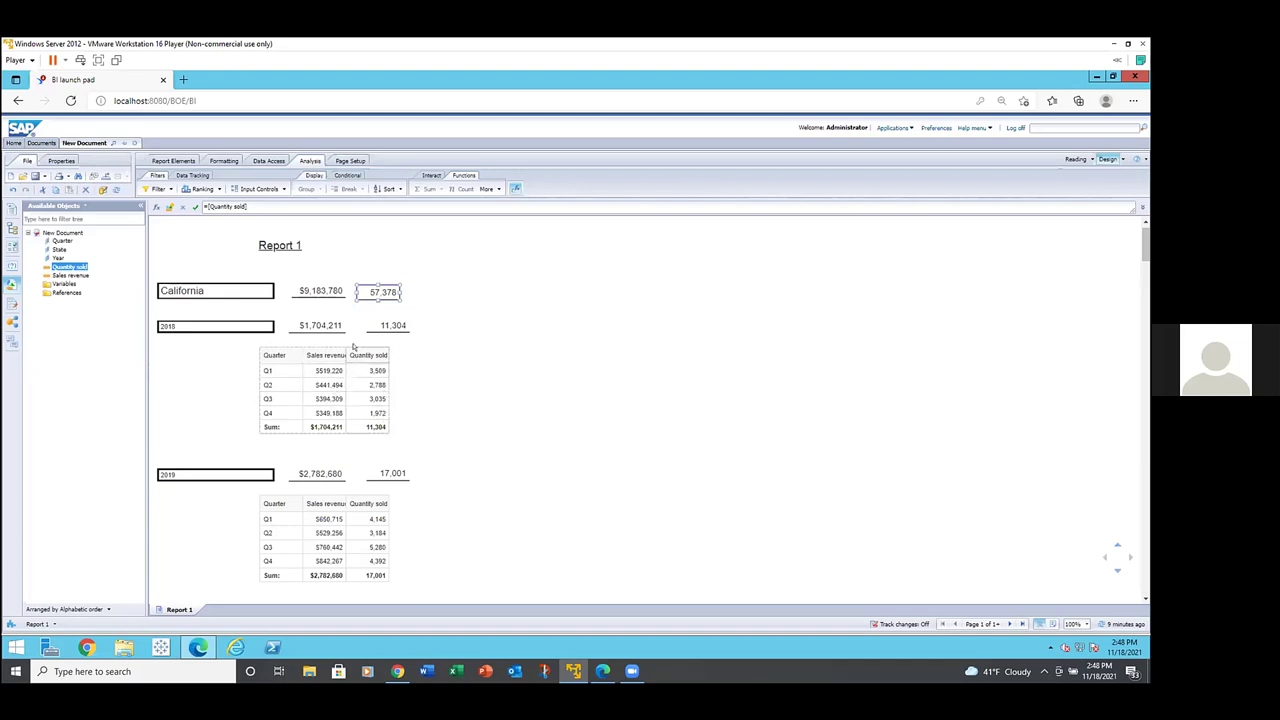
Step: Shift the quarterly table a little left and up beneath the 2018 heading
{"action": "left_click", "coordinate": [343, 340]}
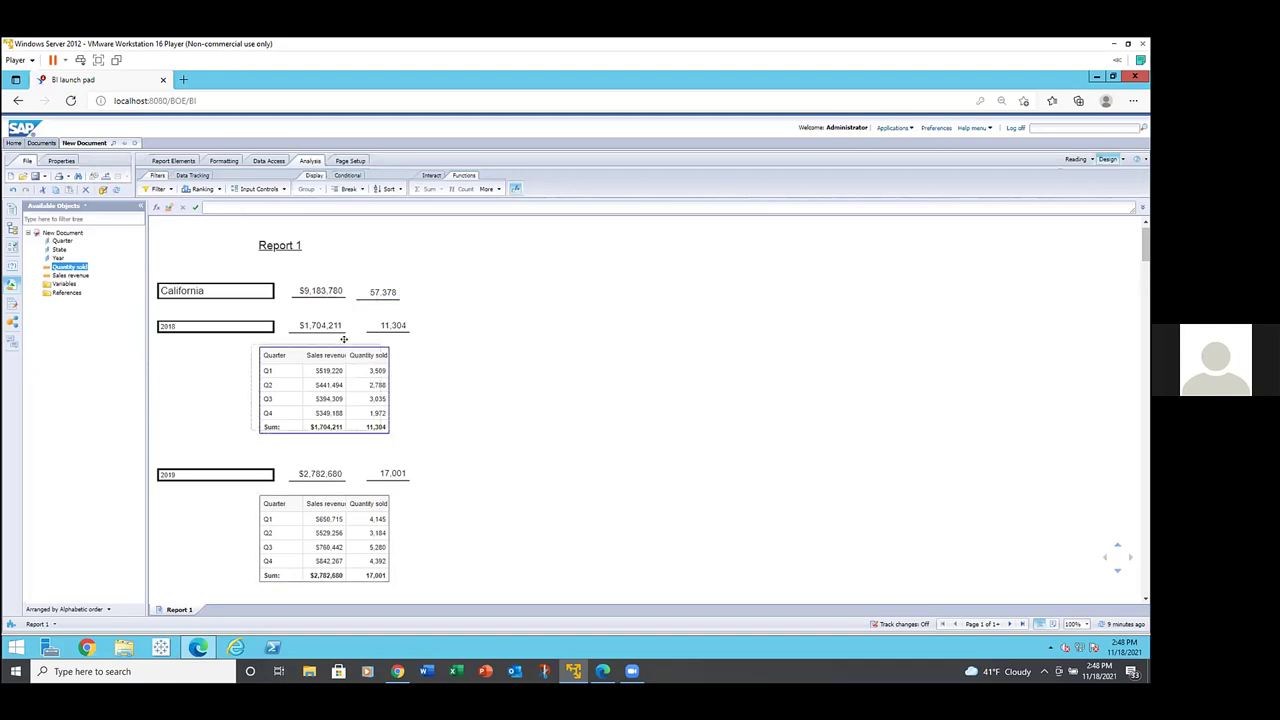
{"action": "mouse_move", "coordinate": [343, 340]}
{"action": "left_mouse_down"}
{"action": "mouse_move", "coordinate": [328, 338]}
{"action": "mouse_move", "coordinate": [343, 336]}
{"action": "left_mouse_up"}
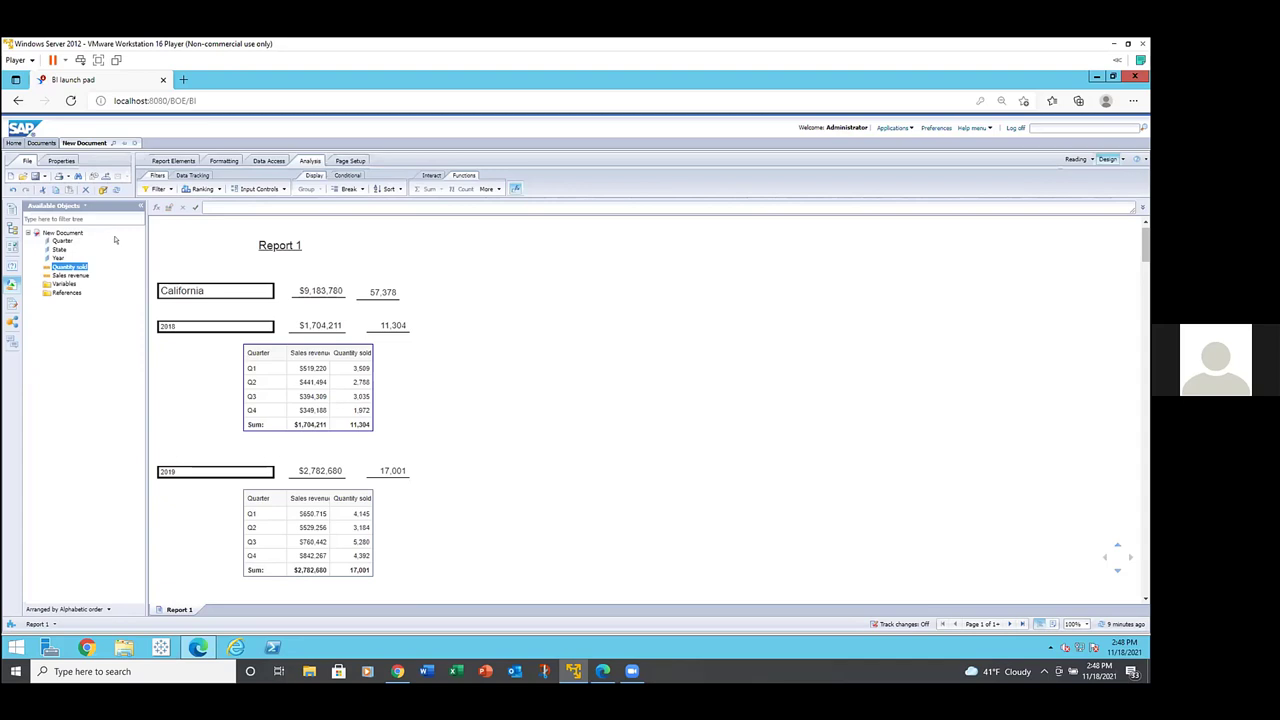
Step: Sort the State section in descending order
{"action": "left_click", "coordinate": [162, 277]}
{"action": "left_click", "coordinate": [180, 288]}
{"action": "left_click", "coordinate": [405, 371]}
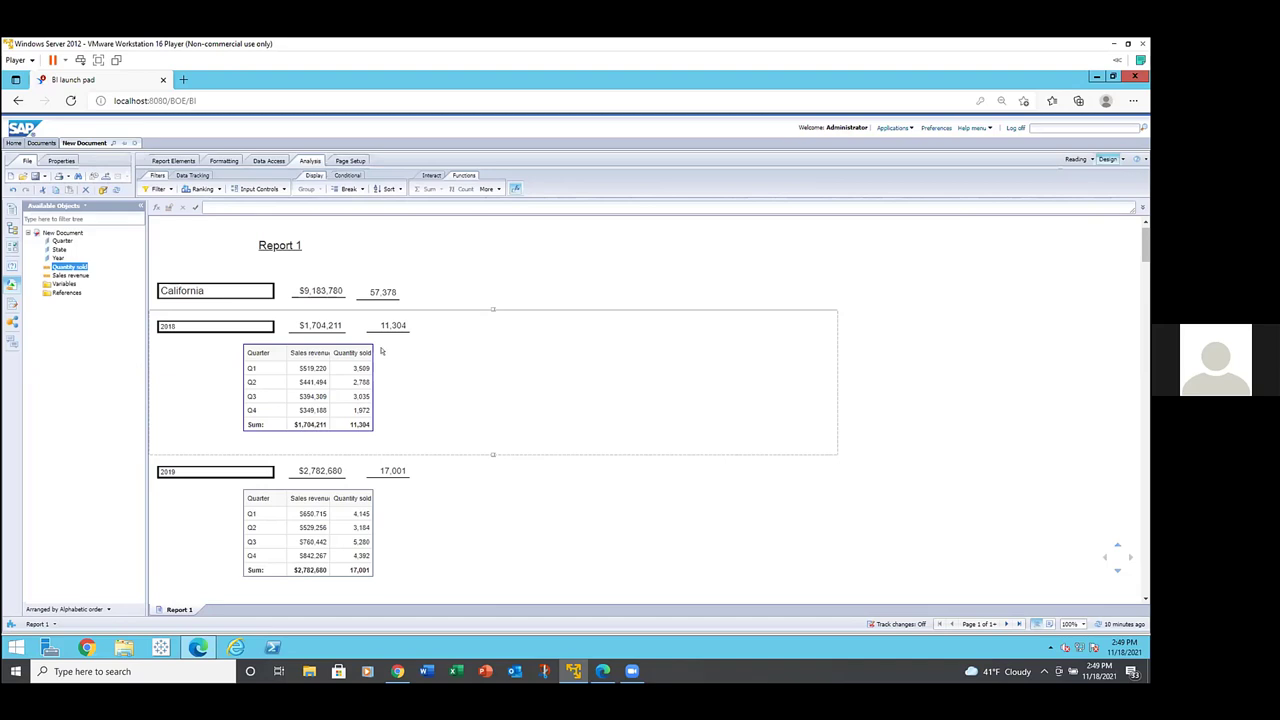
{"action": "left_click", "coordinate": [256, 296]}
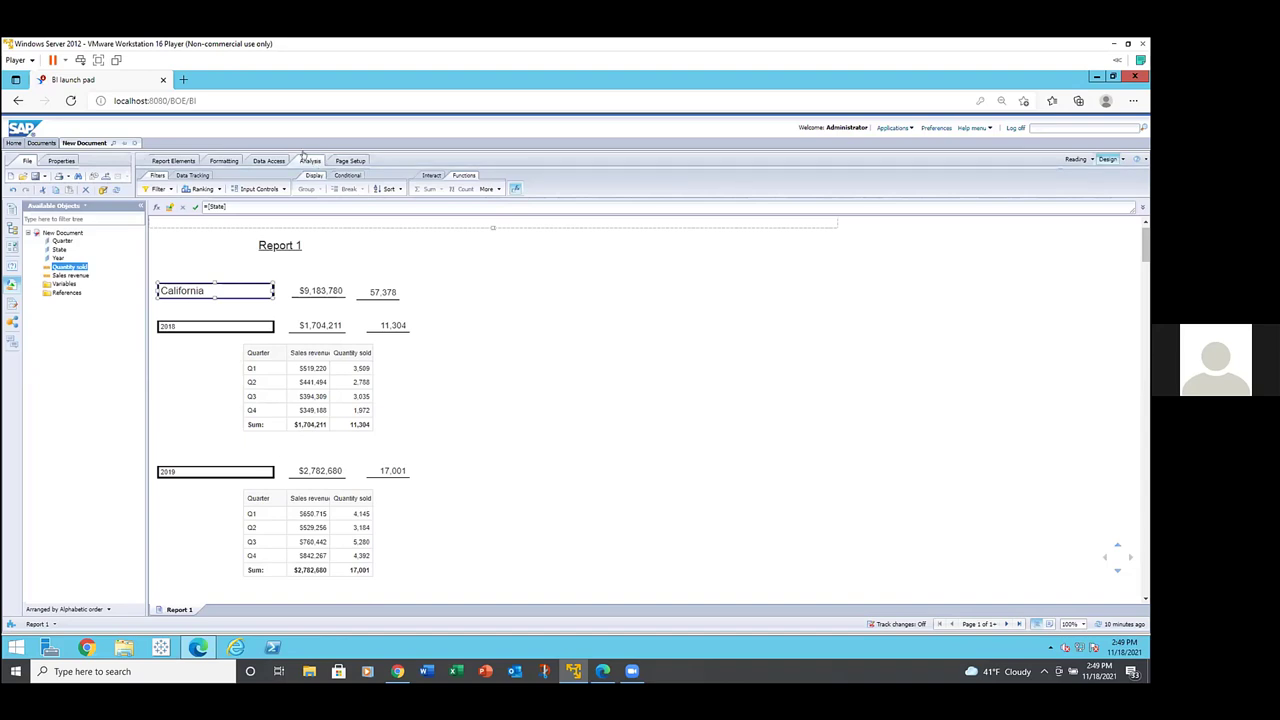
{"action": "left_click", "coordinate": [398, 189]}
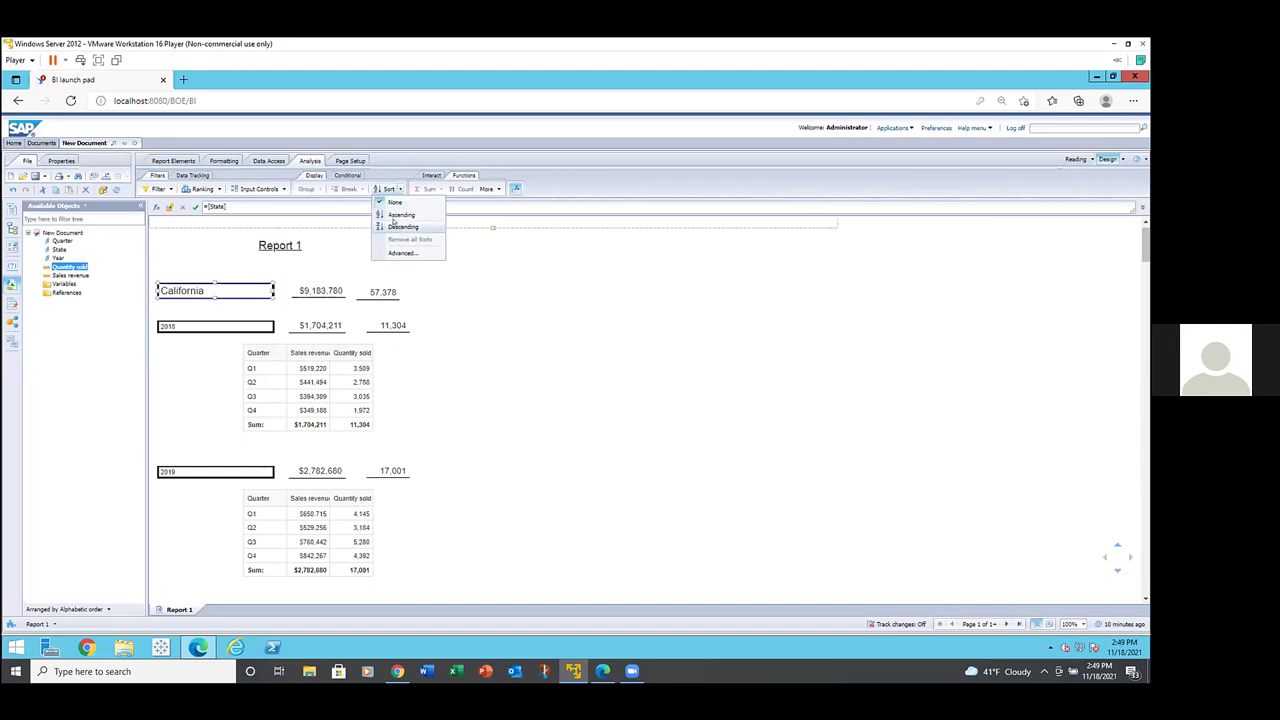
{"action": "left_click", "coordinate": [395, 225]}
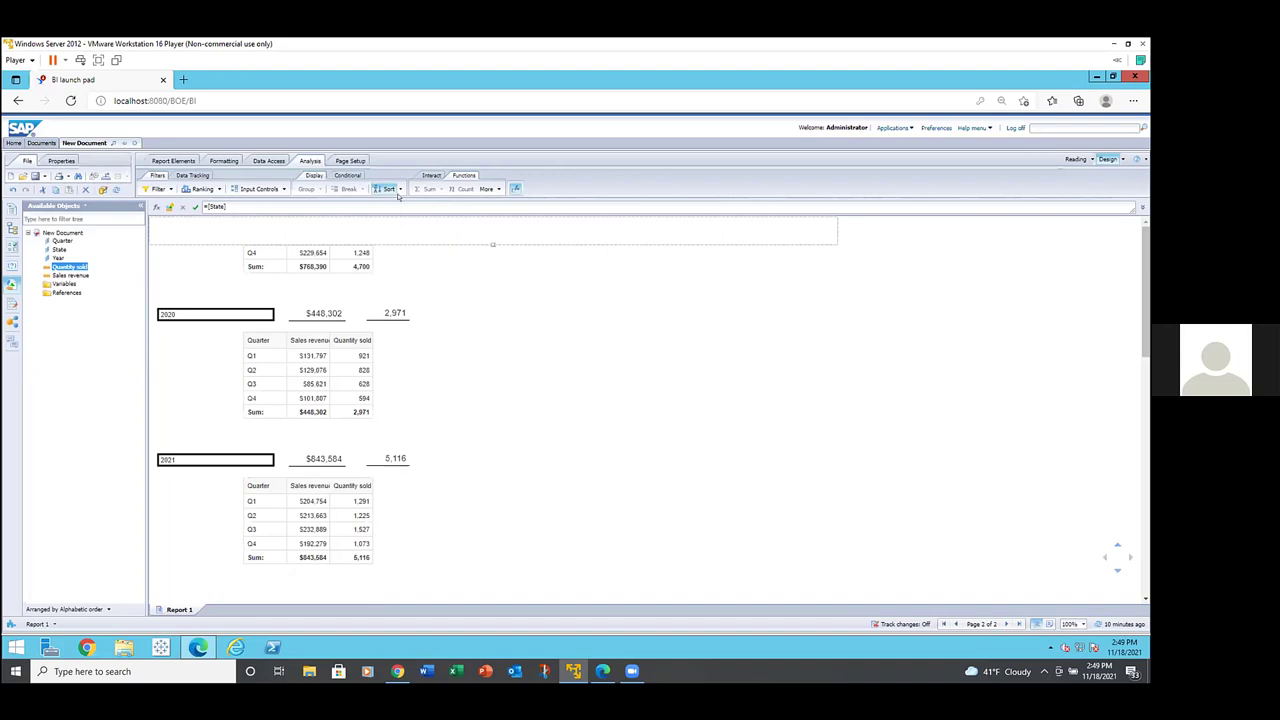
Step: Remove the sort from the State section and return to the first page of the report
{"action": "left_click", "coordinate": [400, 189]}
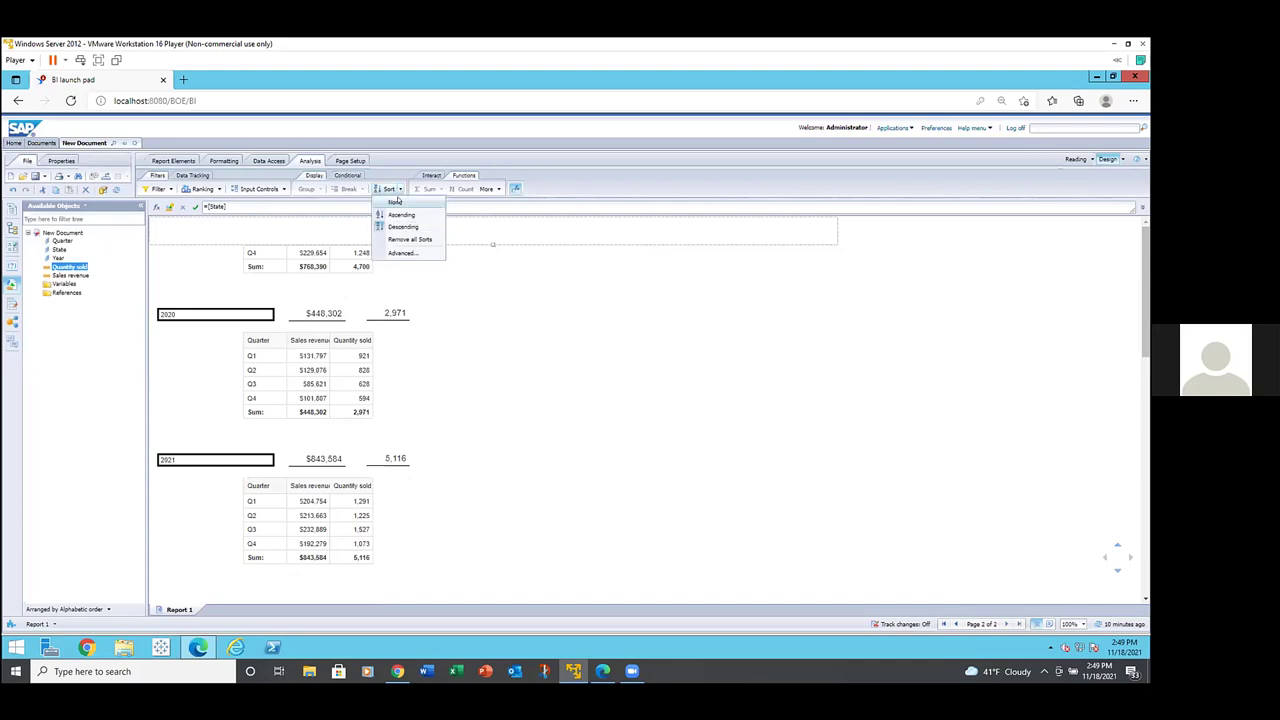
{"action": "left_click", "coordinate": [396, 202]}
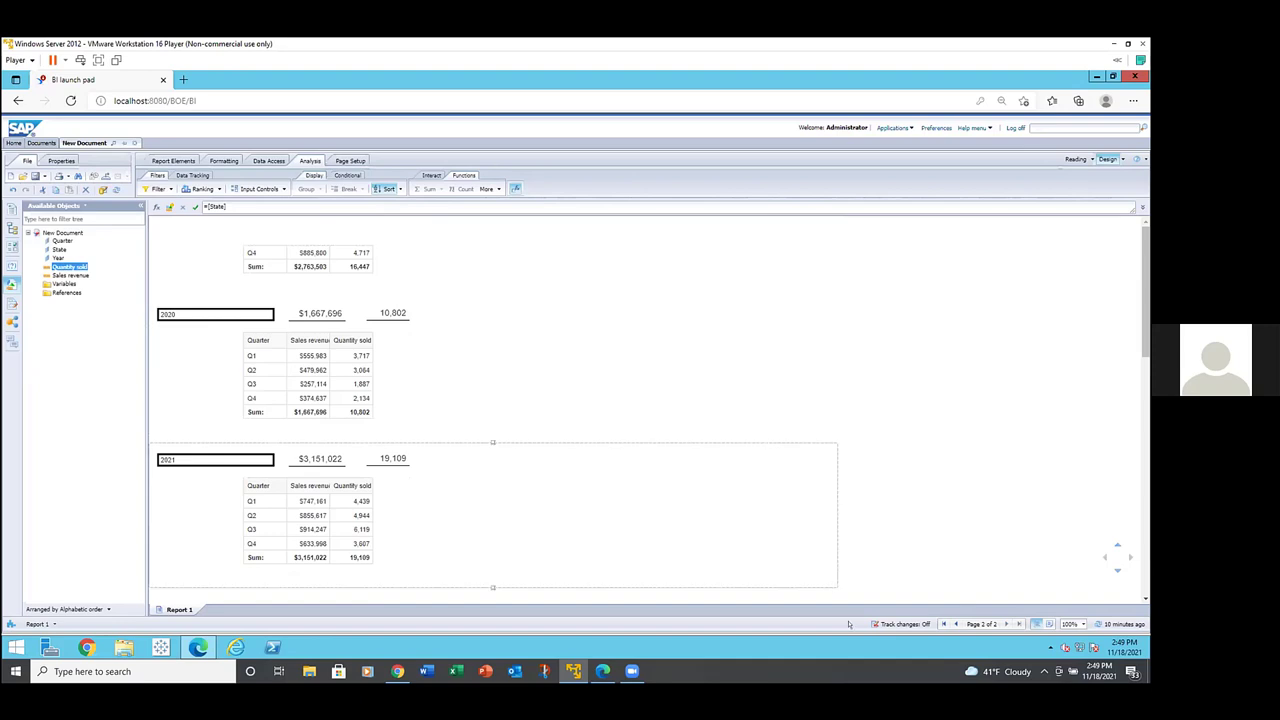
{"action": "left_click", "coordinate": [941, 624]}
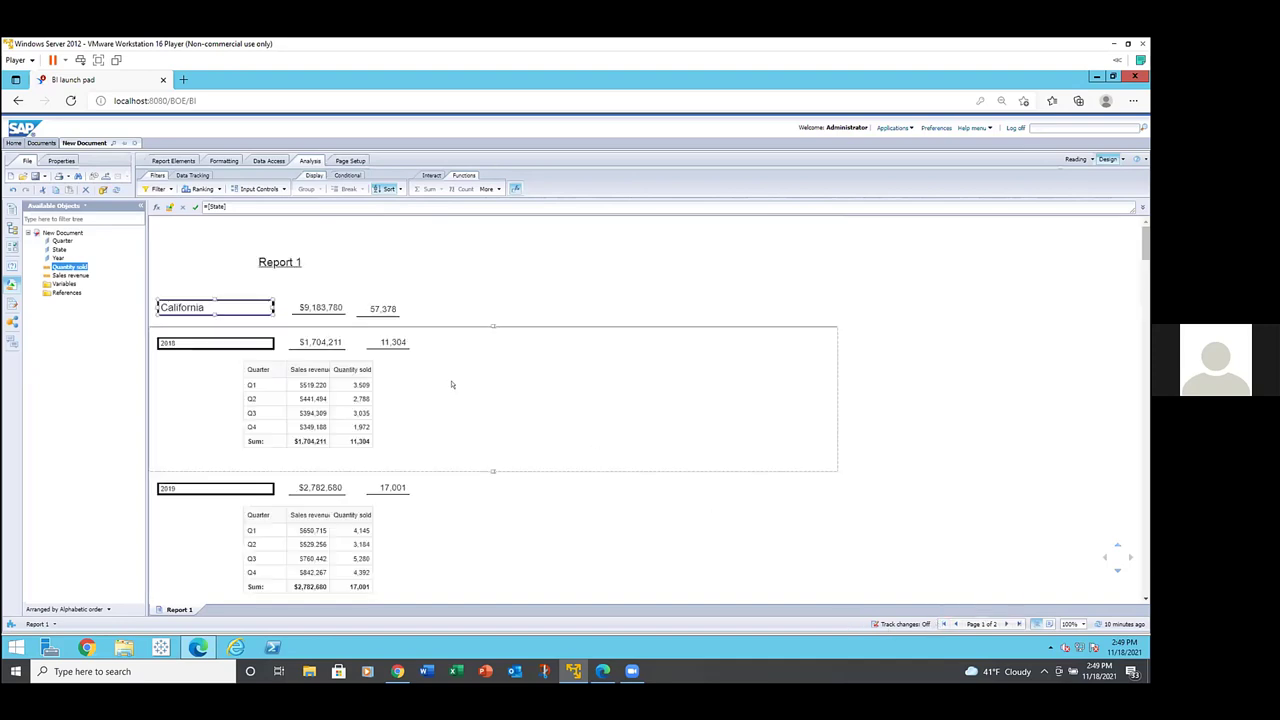
Step: Sort the Year section in descending order so the most recent year comes first within each state
{"action": "left_click", "coordinate": [220, 343]}
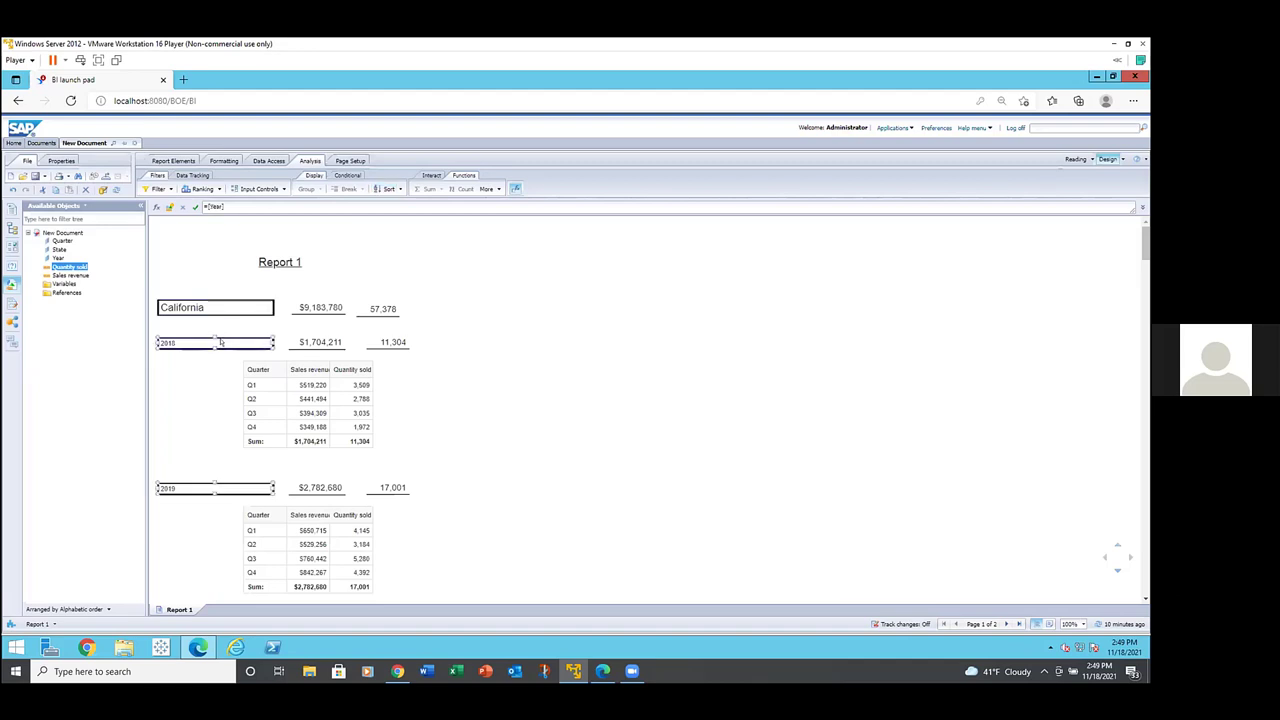
{"action": "left_click", "coordinate": [398, 189]}
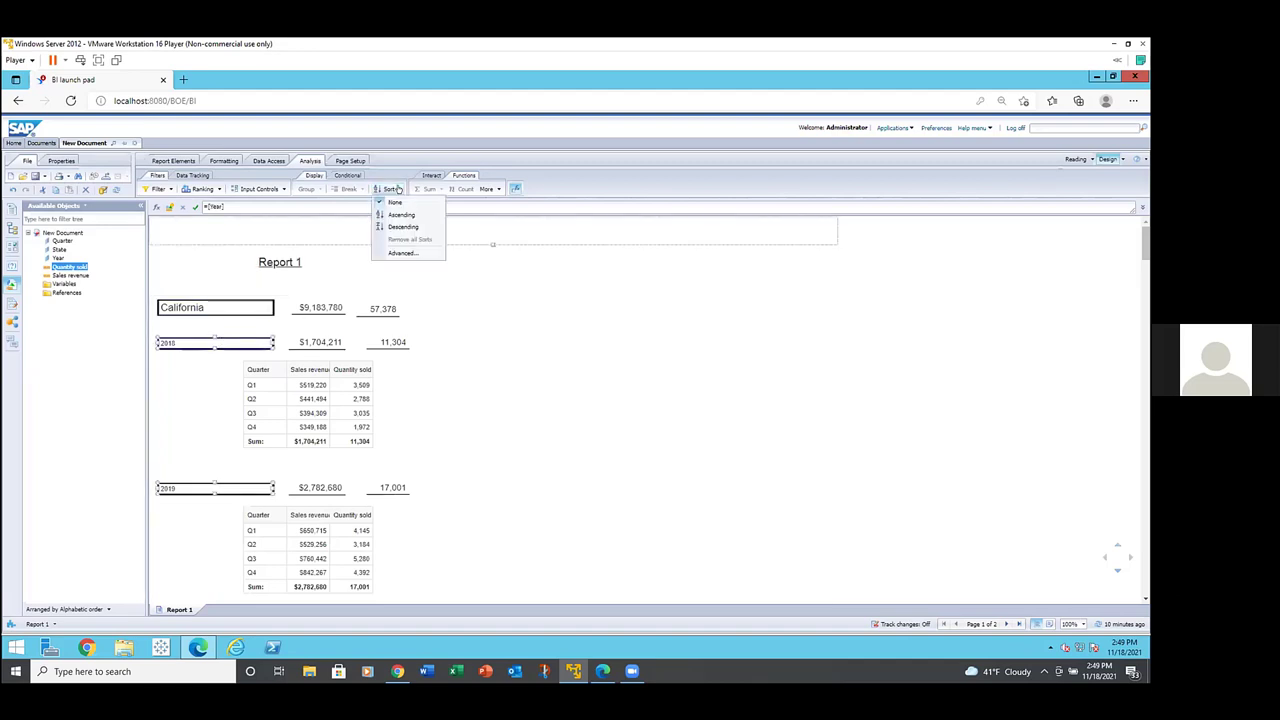
{"action": "left_click", "coordinate": [392, 225]}
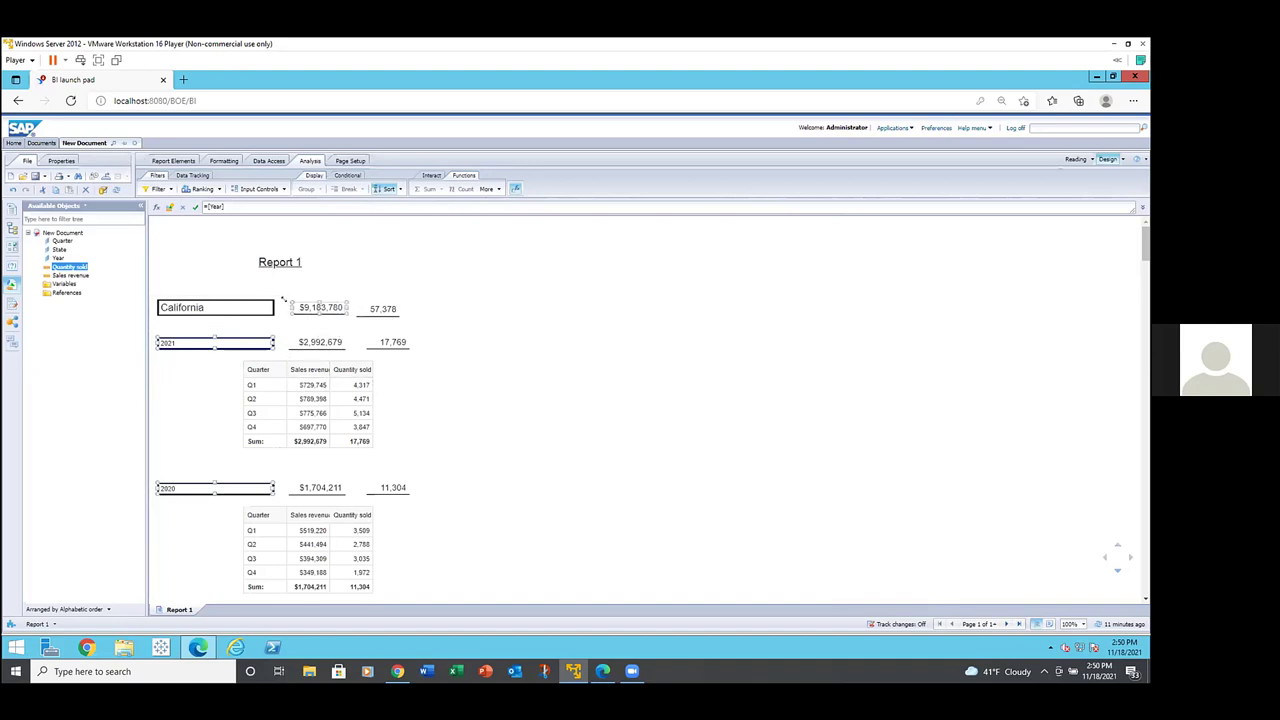
{"action": "left_click", "coordinate": [383, 308]}
{"action": "left_click", "coordinate": [325, 335]}
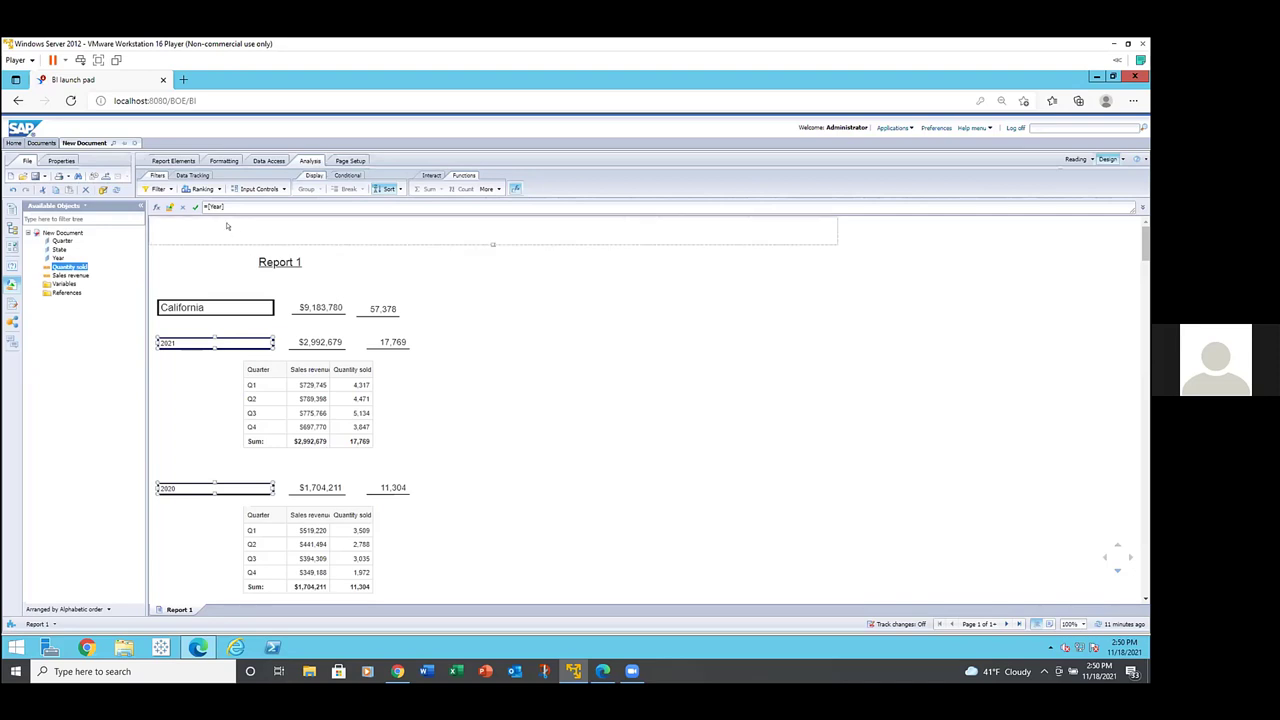
Step: Look at the report filter options for the State section and close them without adding a filter
{"action": "left_click", "coordinate": [204, 307]}
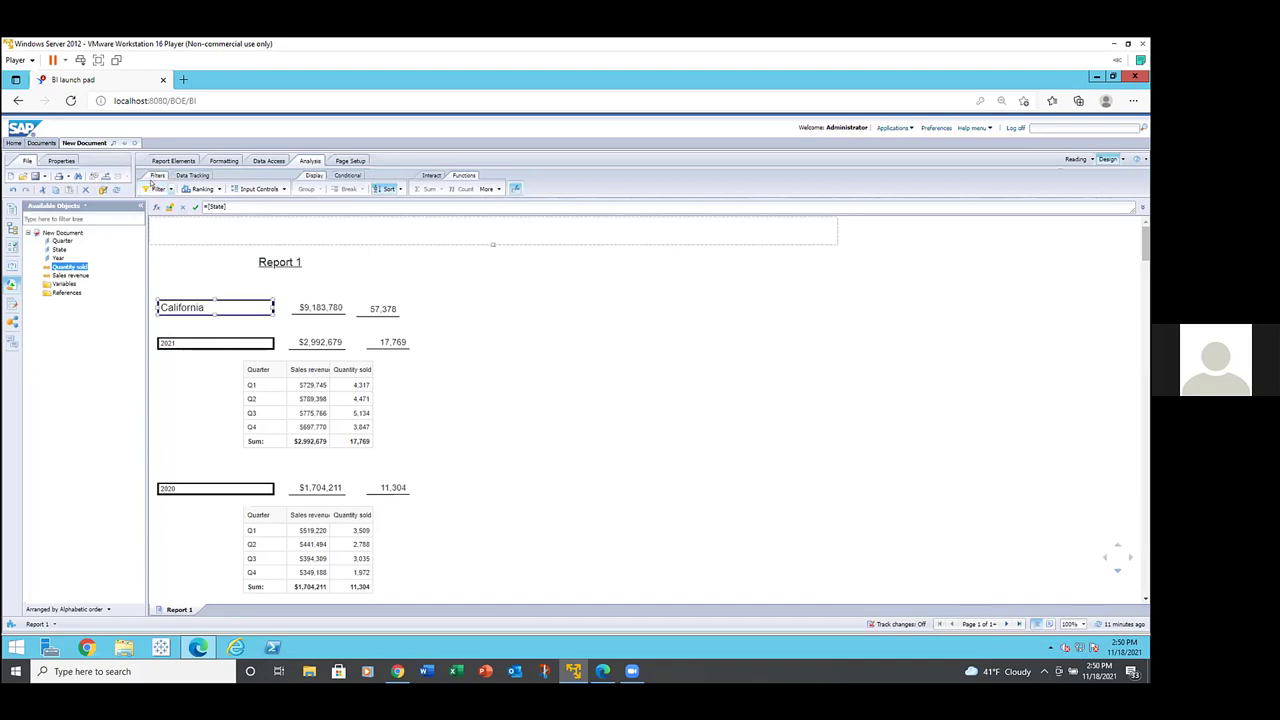
{"action": "left_click", "coordinate": [153, 186]}
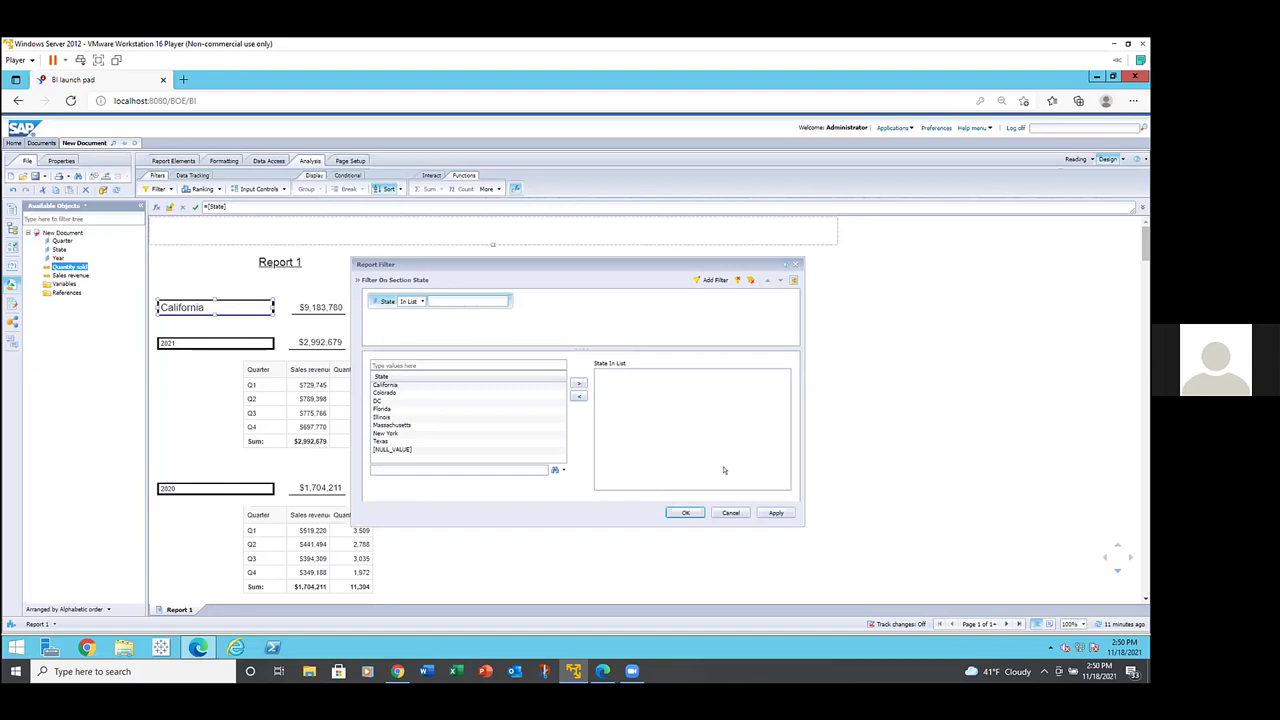
{"action": "left_click", "coordinate": [731, 512]}
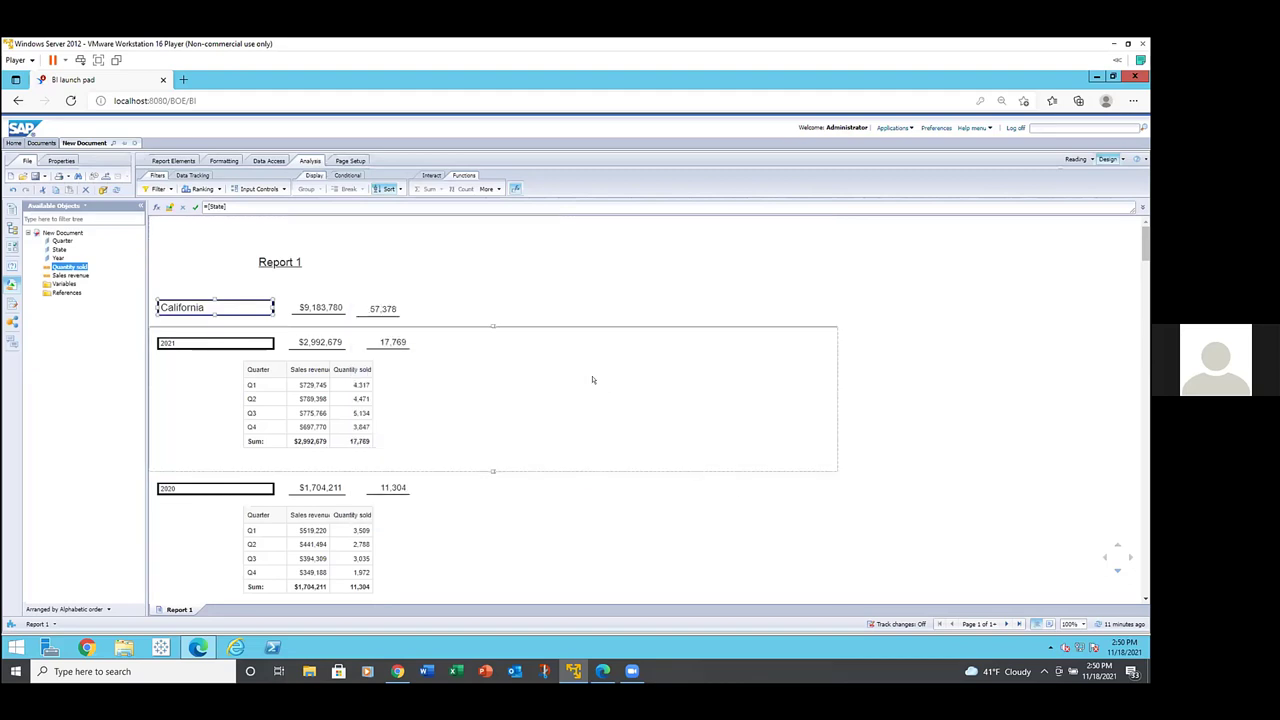
Step: View the report's design in structure-only mode to examine its formulas, and return to the design view with data
{"action": "left_click", "coordinate": [1108, 160]}
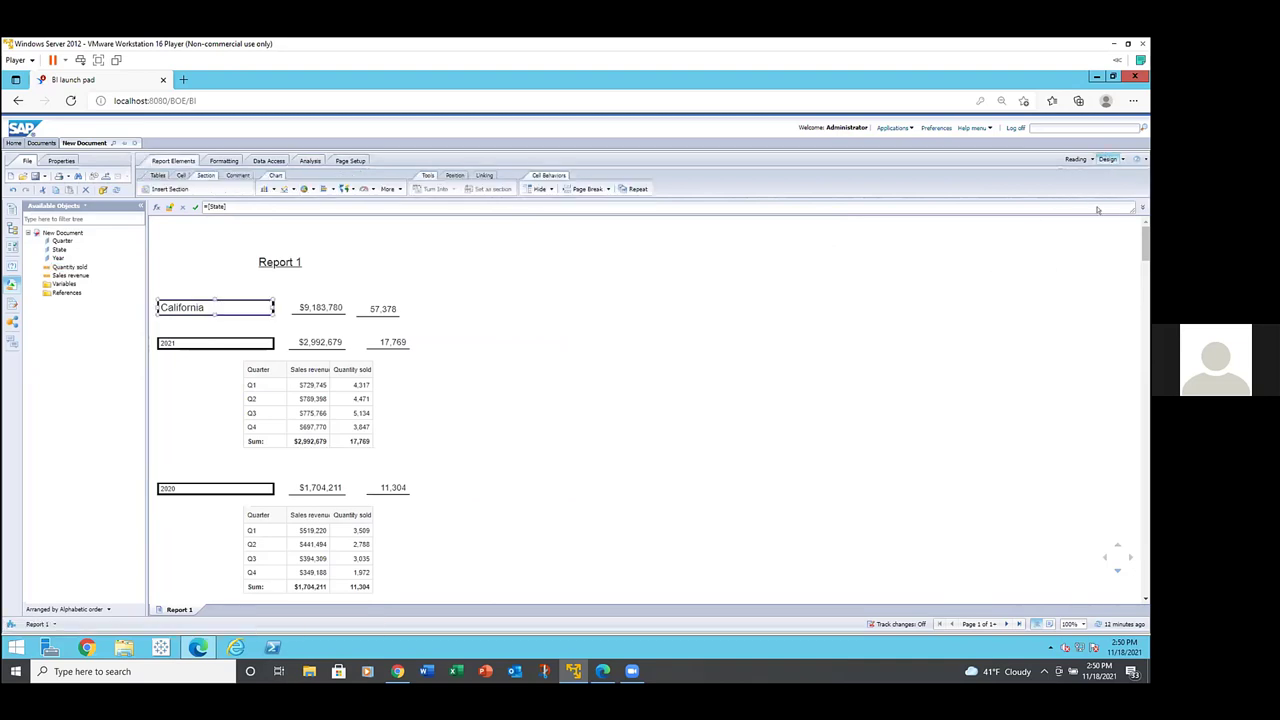
{"action": "left_click", "coordinate": [1122, 159]}
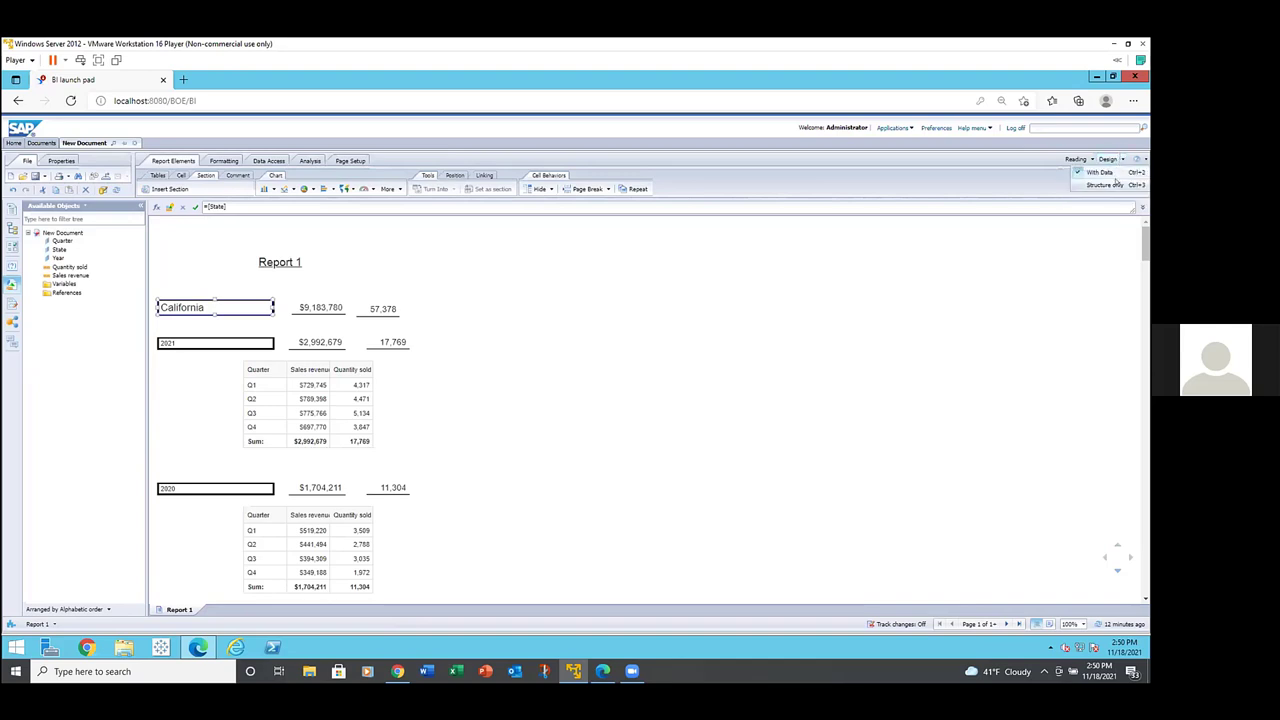
{"action": "left_click", "coordinate": [1106, 184]}
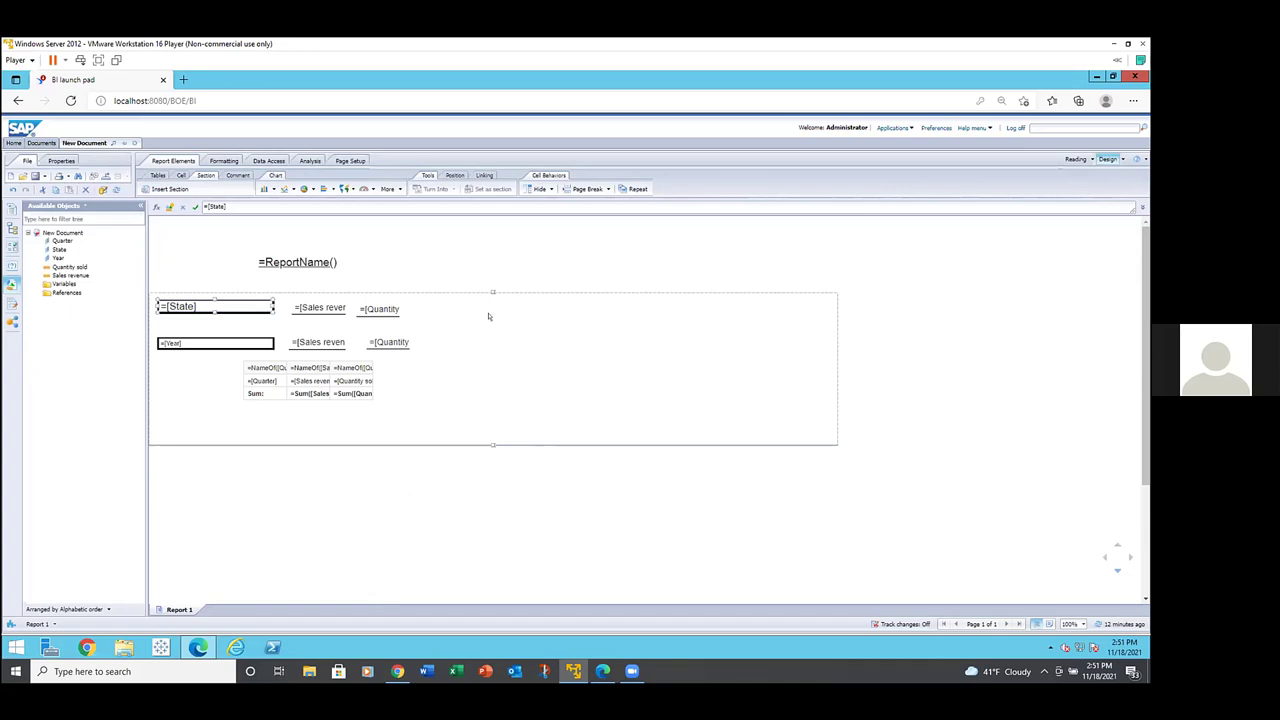
{"action": "left_click", "coordinate": [1122, 159]}
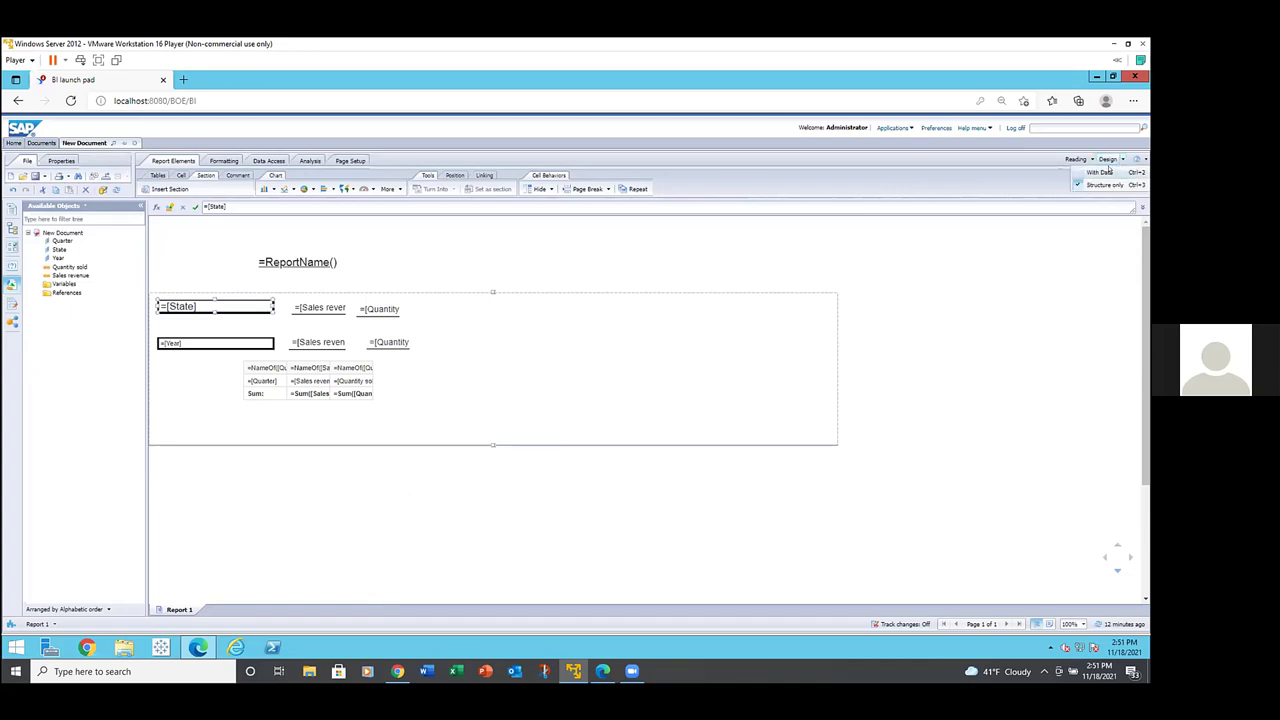
{"action": "left_click", "coordinate": [1106, 171]}
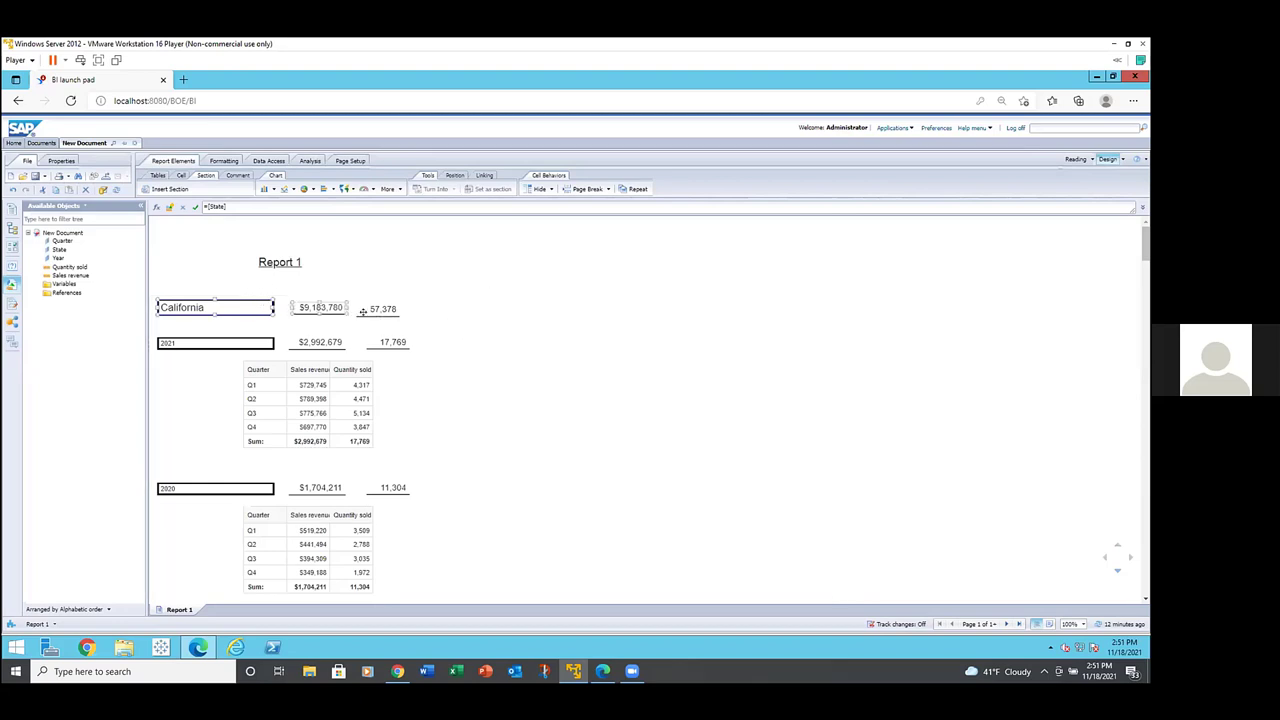
Step: Move the State section slightly up toward the report title and select the Year section
{"action": "left_click", "coordinate": [490, 288]}
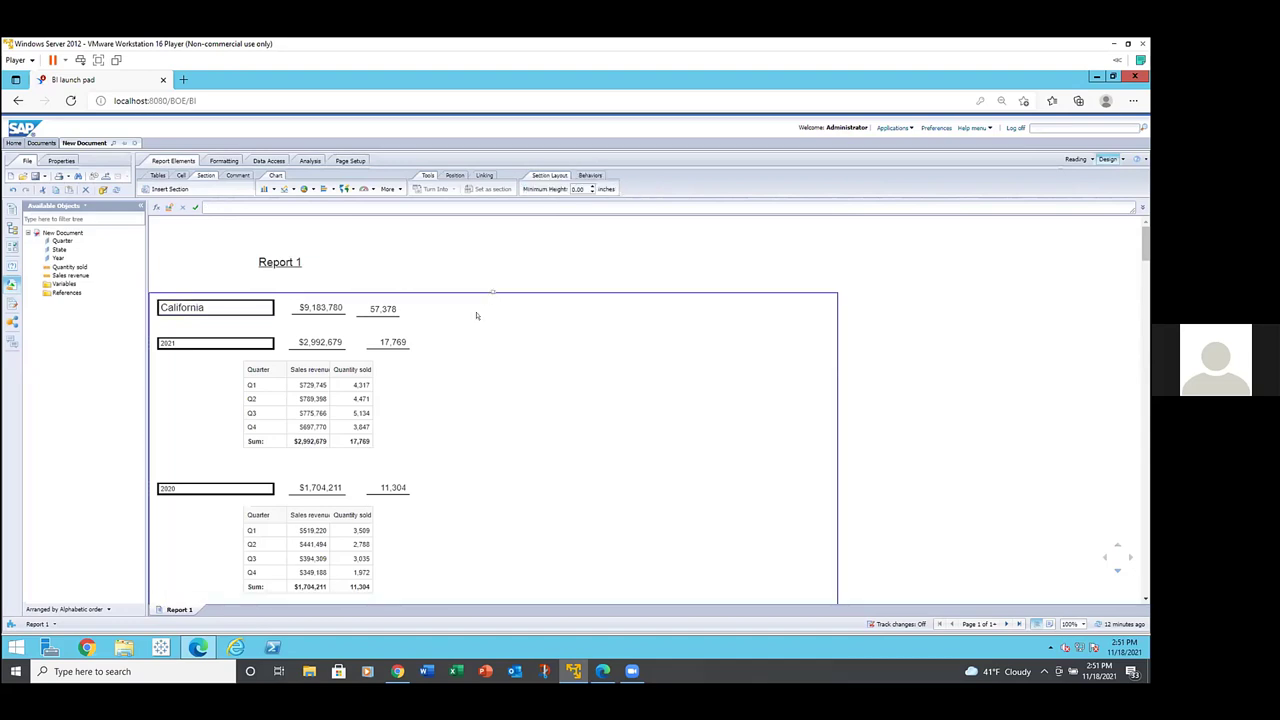
{"action": "left_click", "coordinate": [488, 459]}
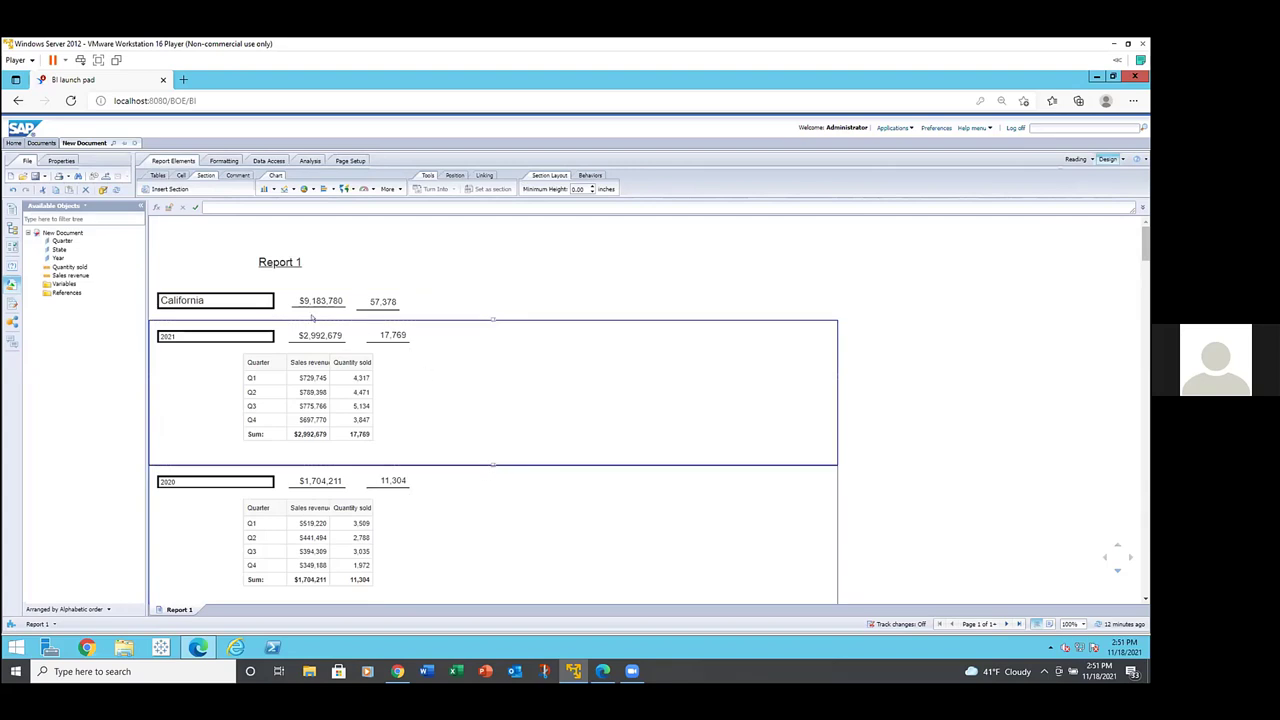
{"action": "left_click", "coordinate": [265, 341]}
{"action": "left_click", "coordinate": [265, 350]}
{"action": "left_click", "coordinate": [393, 302]}
{"action": "left_click", "coordinate": [266, 289]}
{"action": "left_click_drag", "start_coordinate": [266, 290], "coordinate": [279, 305]}
{"action": "left_click", "coordinate": [315, 349]}
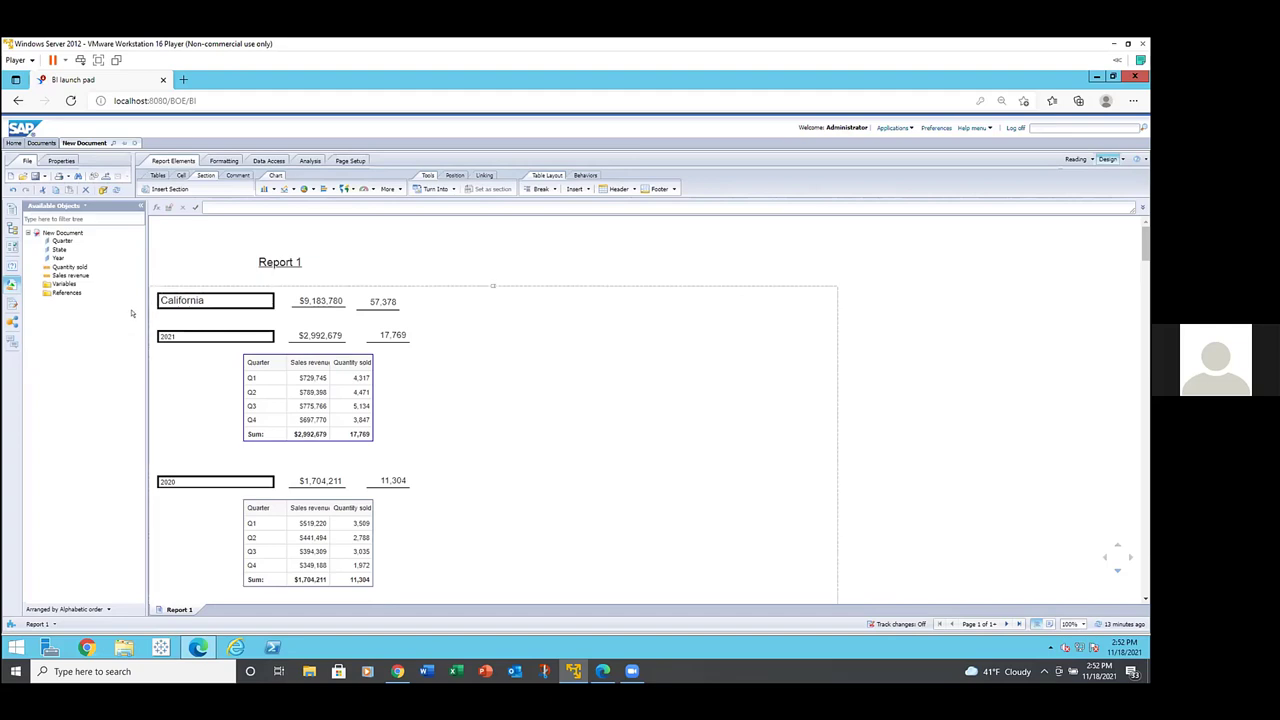
{"action": "left_click", "coordinate": [161, 302]}
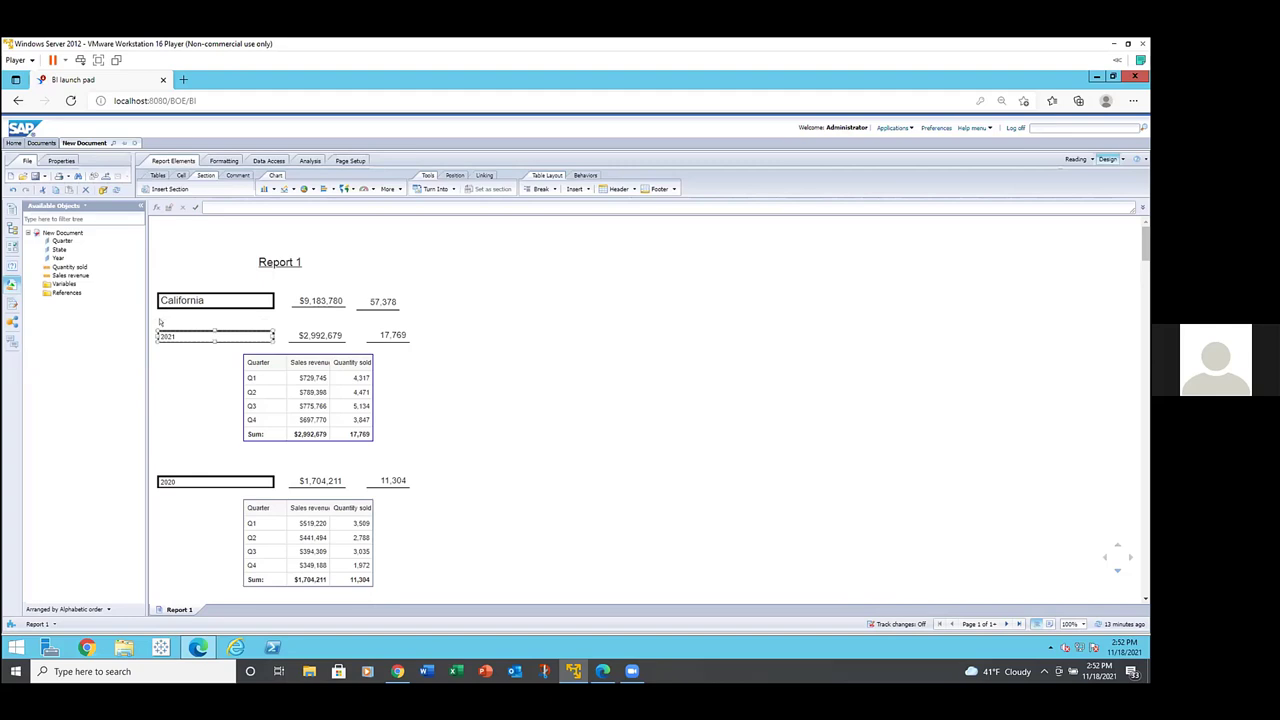
{"action": "left_click", "coordinate": [161, 324]}
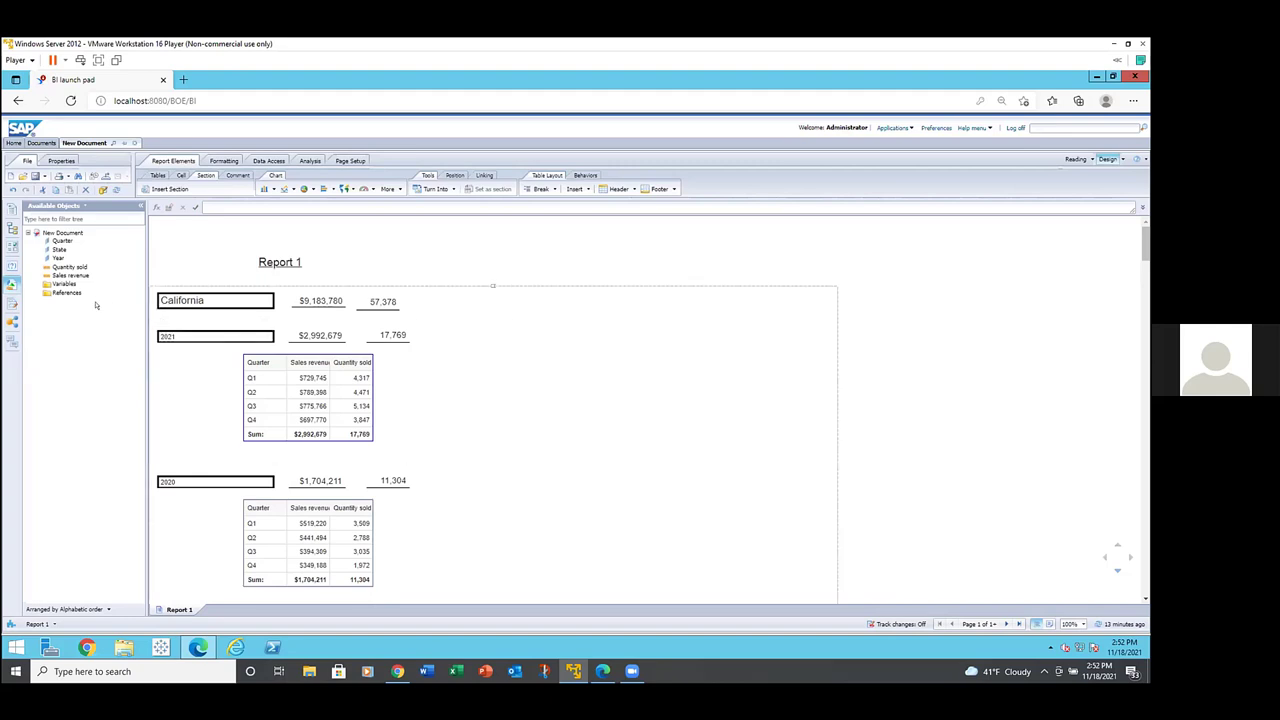
{"action": "left_click", "coordinate": [152, 332]}
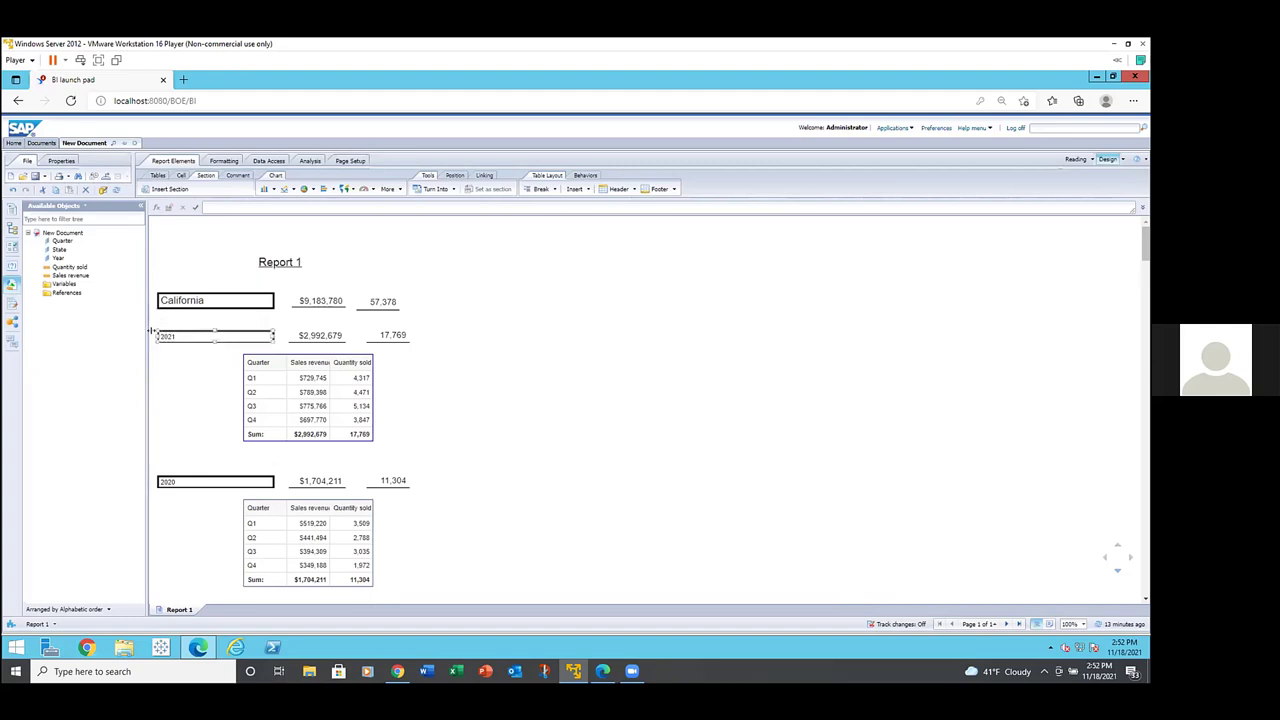
Step: Copy the quarterly table and paste the duplicate beside the original inside the Year section
{"action": "left_click", "coordinate": [240, 360]}
{"action": "right_click", "coordinate": [268, 350]}
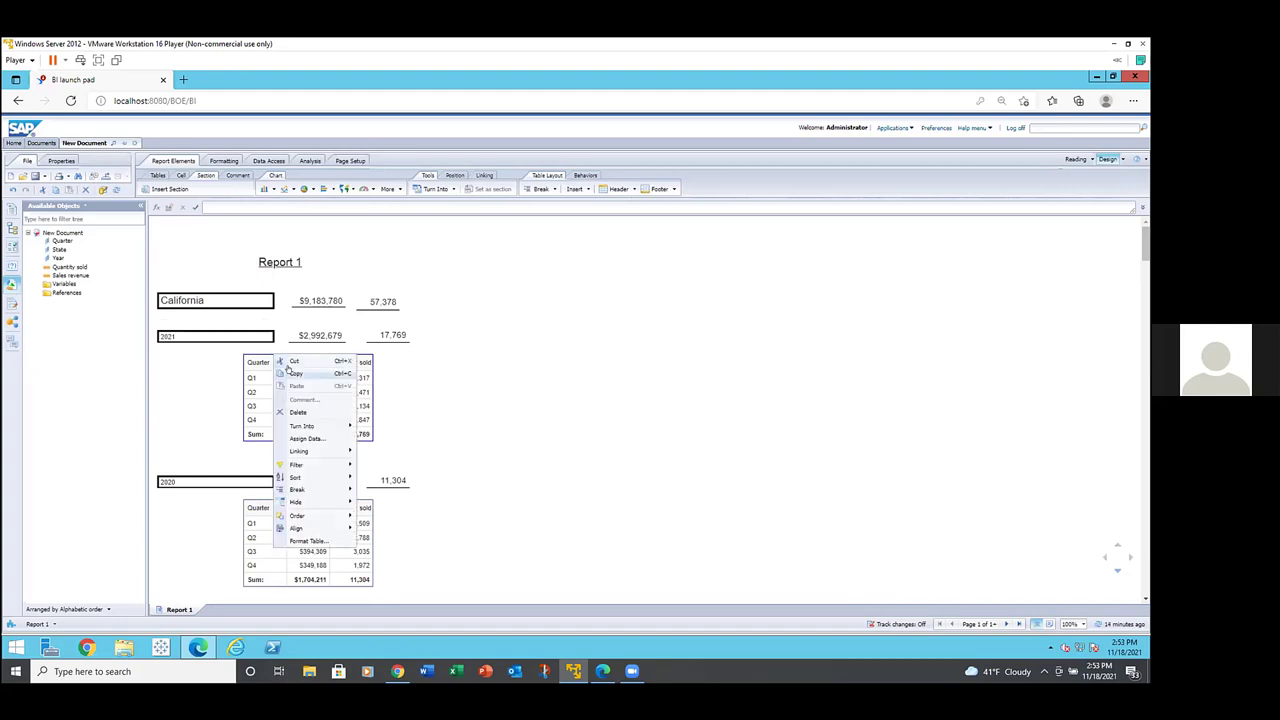
{"action": "left_click", "coordinate": [288, 372]}
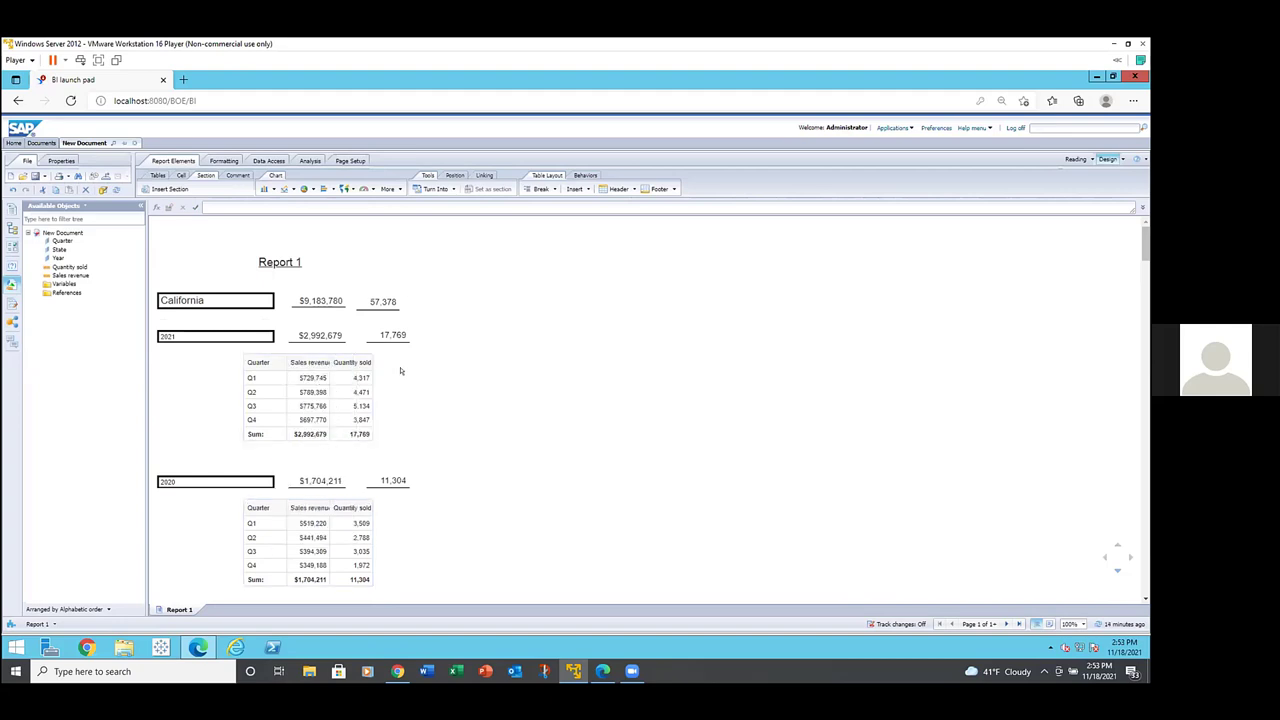
{"action": "left_click", "coordinate": [395, 362]}
{"action": "right_click", "coordinate": [393, 361]}
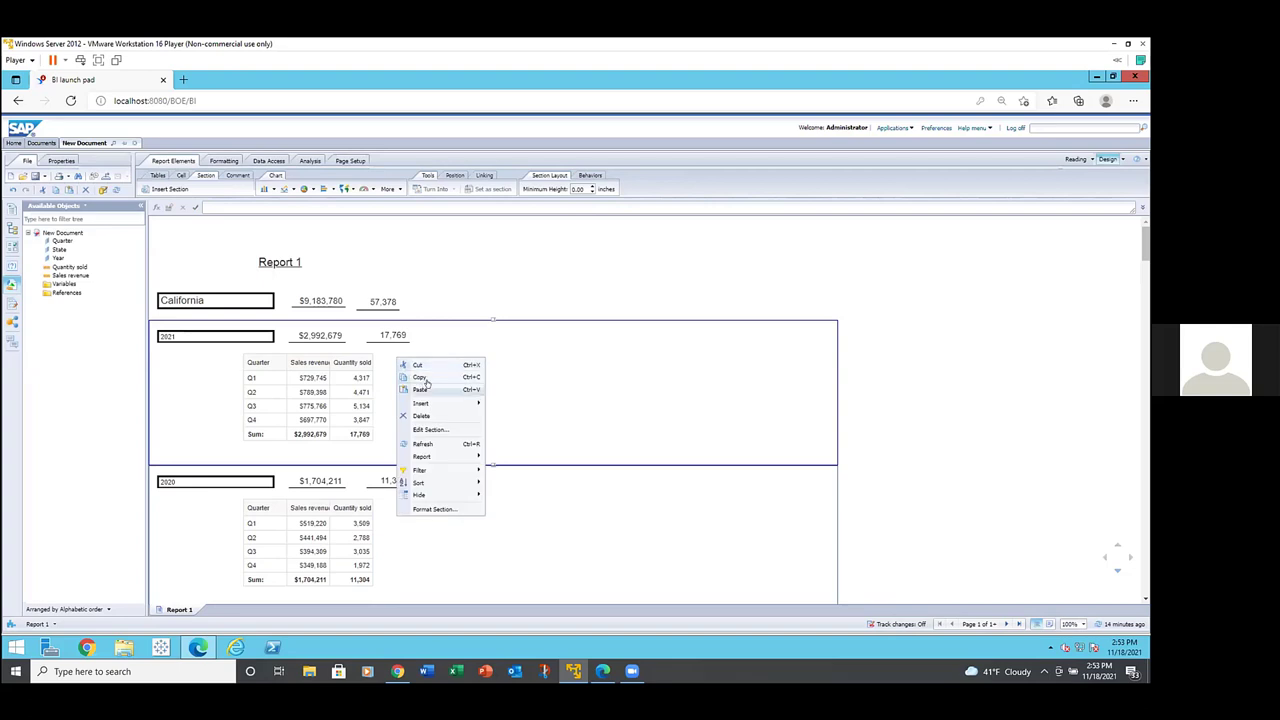
{"action": "left_click", "coordinate": [422, 379]}
{"action": "key", "text": "ctrl+v"}
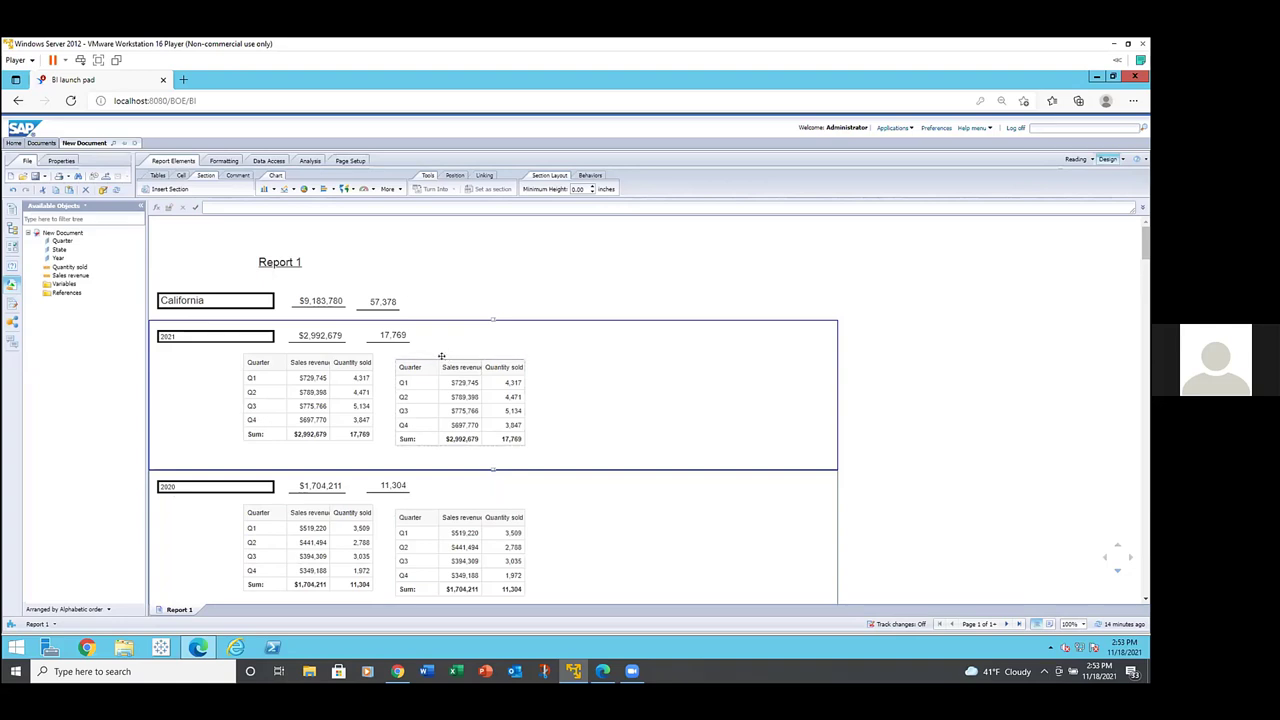
Step: Turn the duplicate quarterly table into a pie chart and shrink the chart to about the height of the original table
{"action": "left_click", "coordinate": [441, 354]}
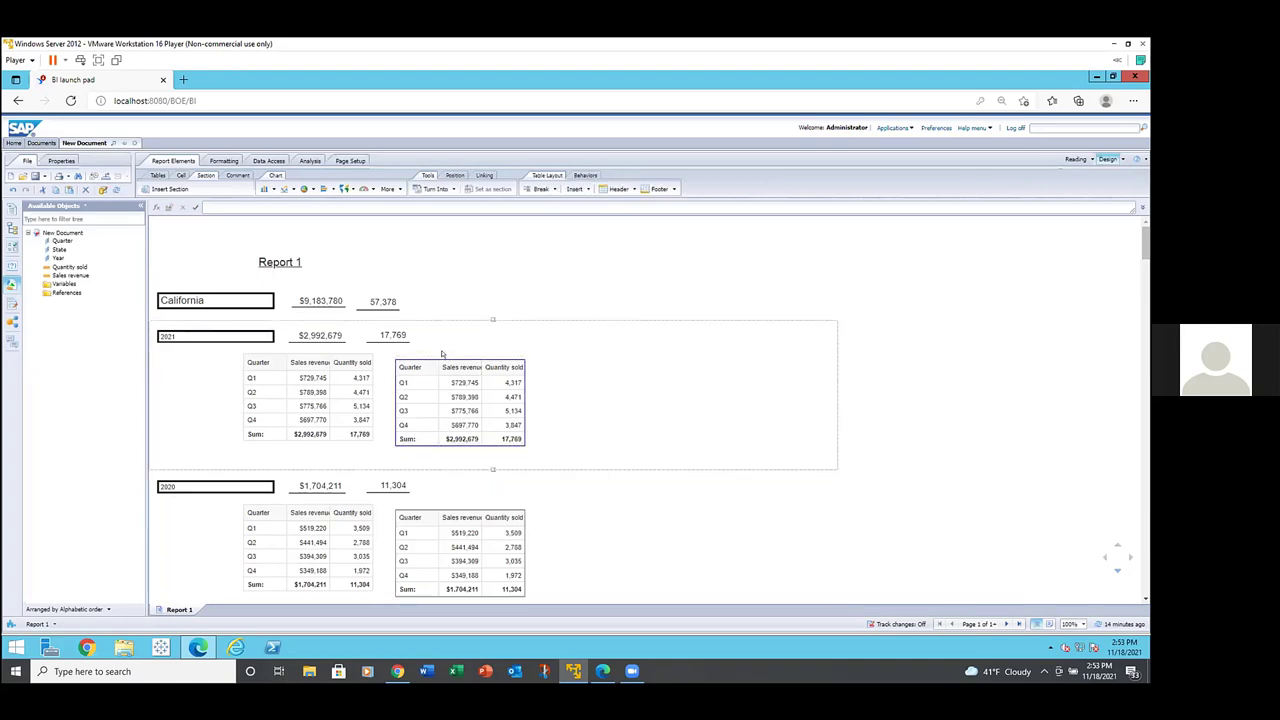
{"action": "left_click", "coordinate": [440, 360]}
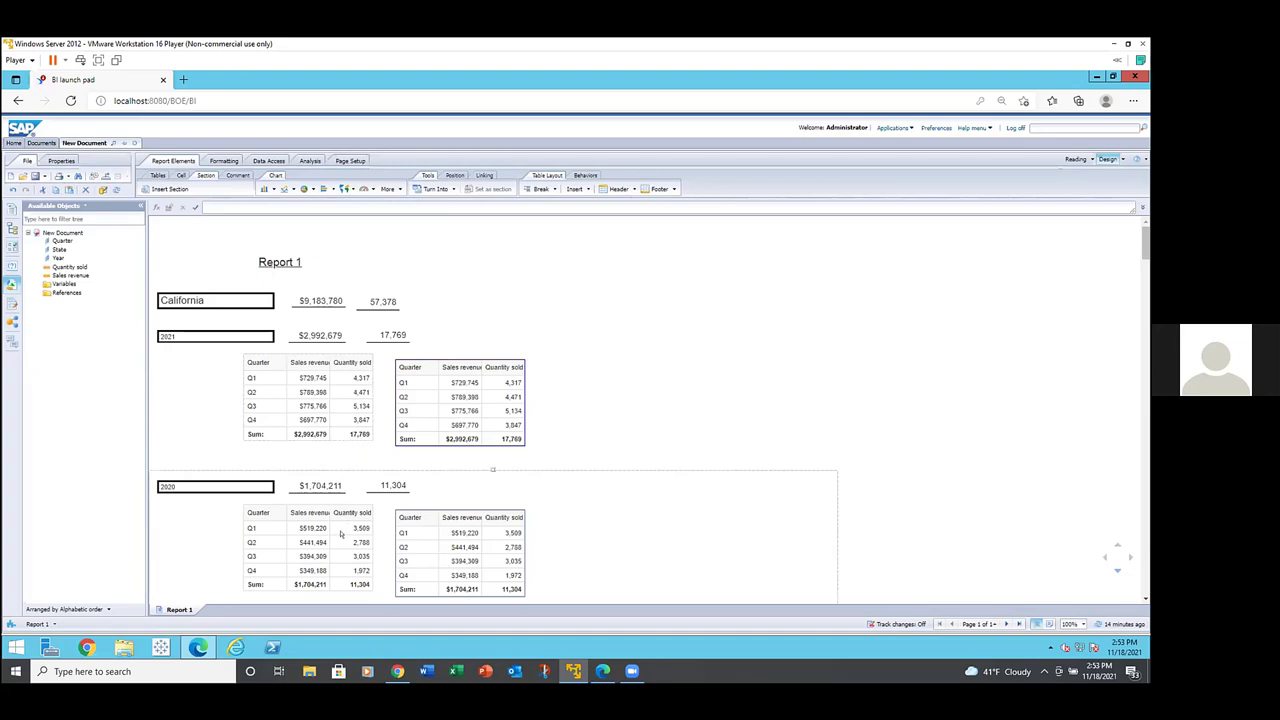
{"action": "left_click", "coordinate": [395, 334]}
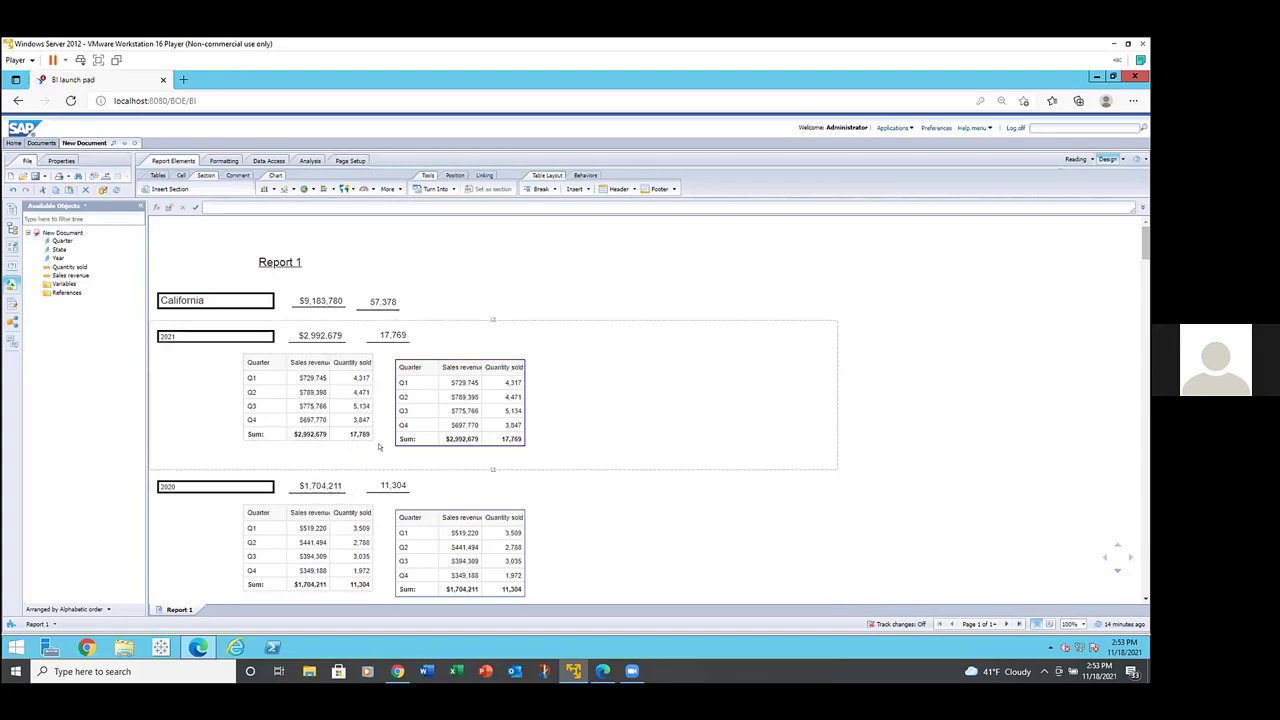
{"action": "right_click", "coordinate": [432, 402]}
{"action": "mouse_move", "coordinate": [452, 473]}
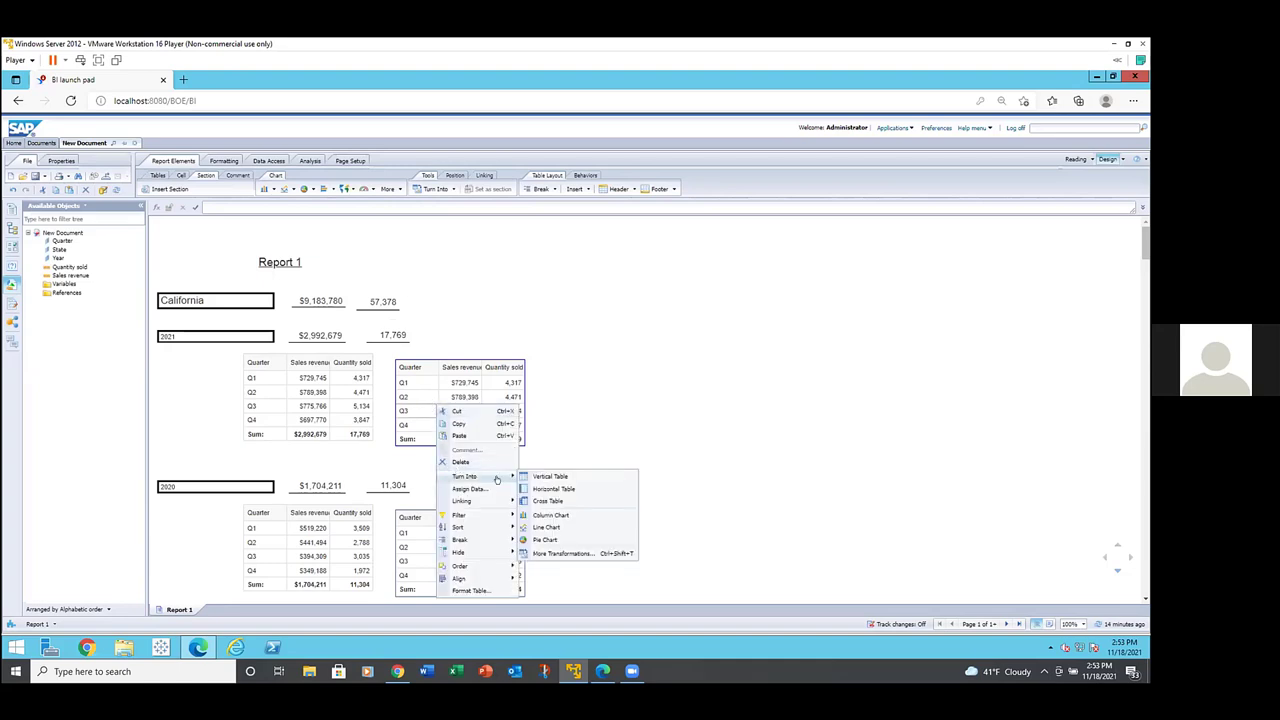
{"action": "left_click", "coordinate": [545, 528]}
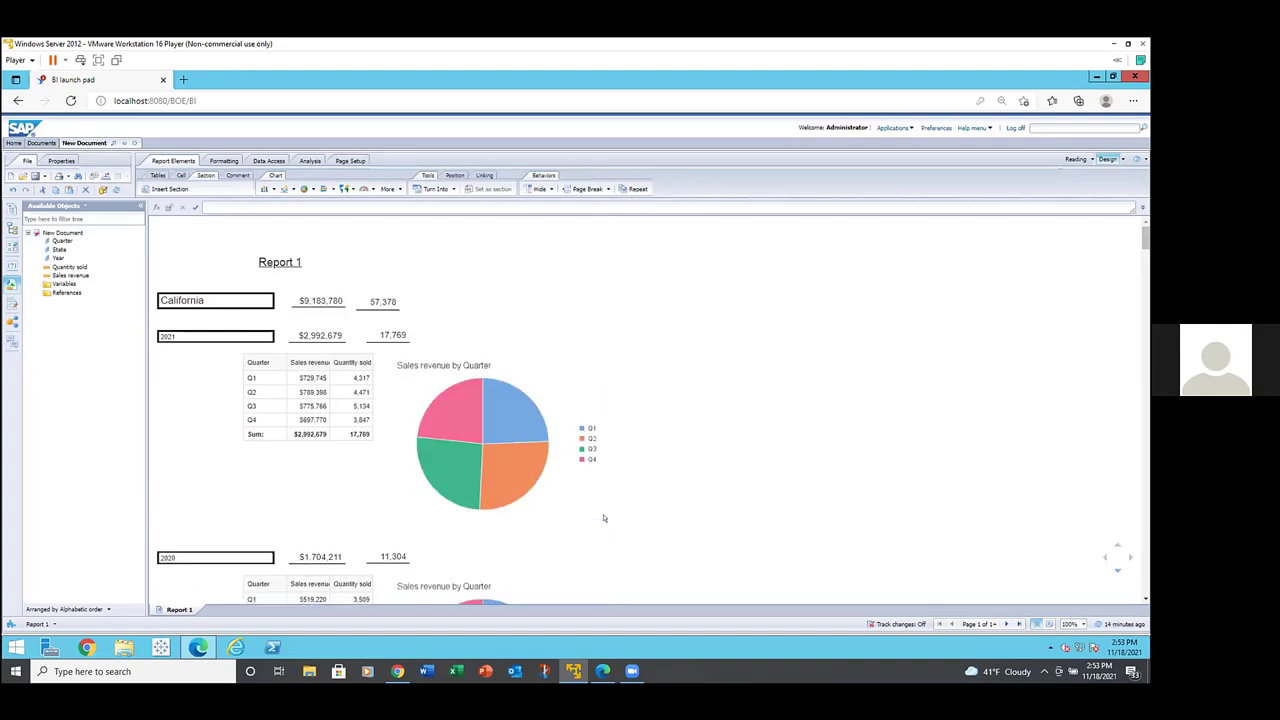
{"action": "left_click", "coordinate": [602, 515]}
{"action": "left_click_drag", "start_coordinate": [600, 512], "coordinate": [547, 437]}
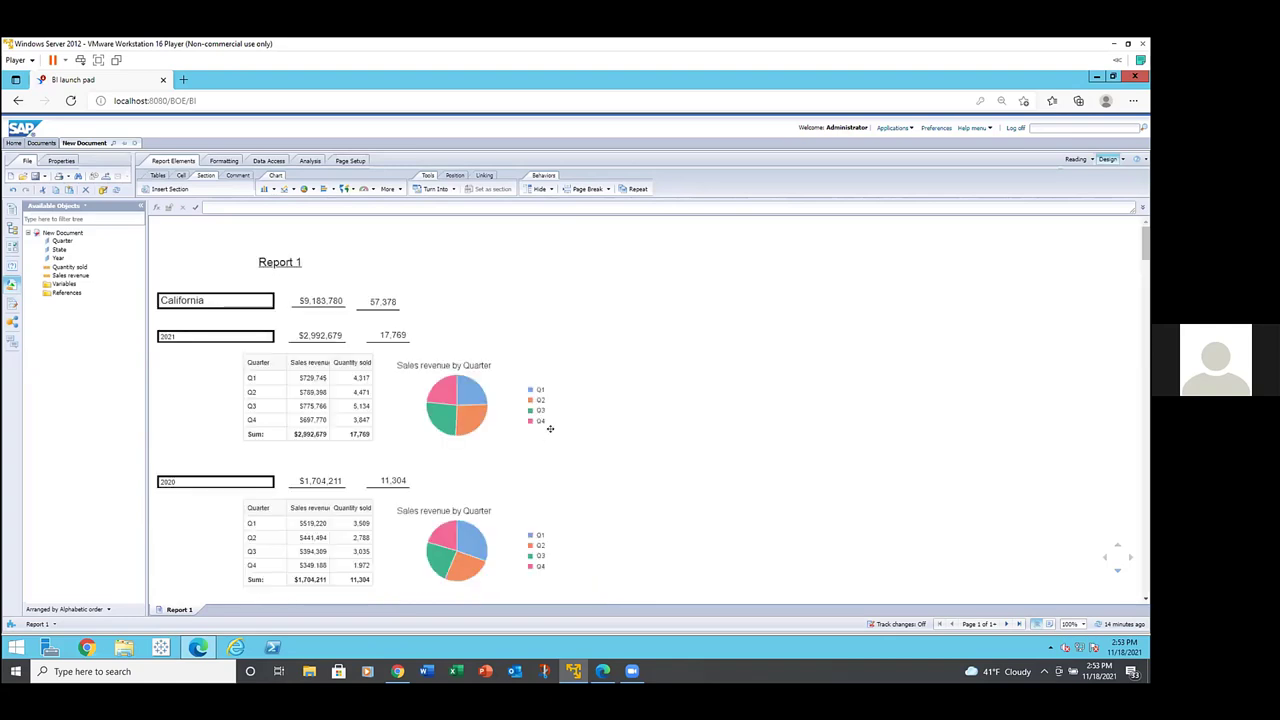
Step: Look through the California year sections to check the quarterly table and pie chart of each year
{"action": "scroll", "coordinate": [600, 470], "scroll_direction": "down", "scroll_amount": 2}
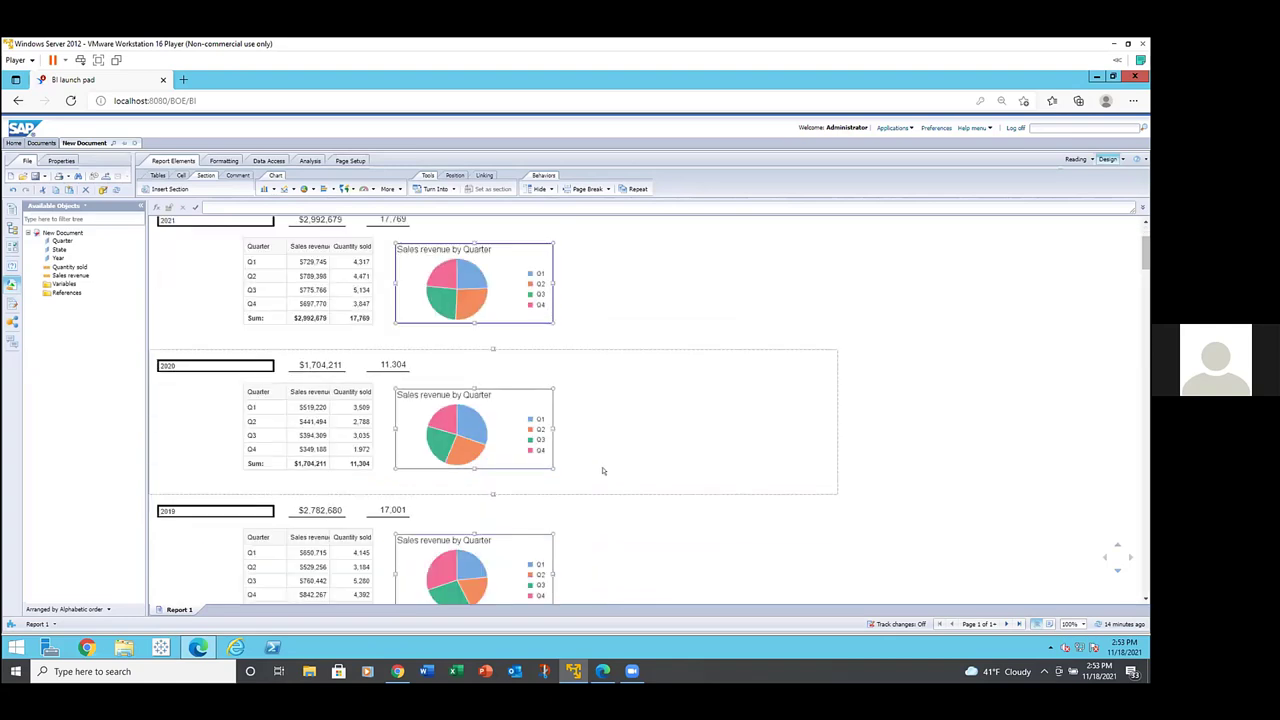
{"action": "scroll", "coordinate": [603, 469], "scroll_direction": "down", "scroll_amount": 2}
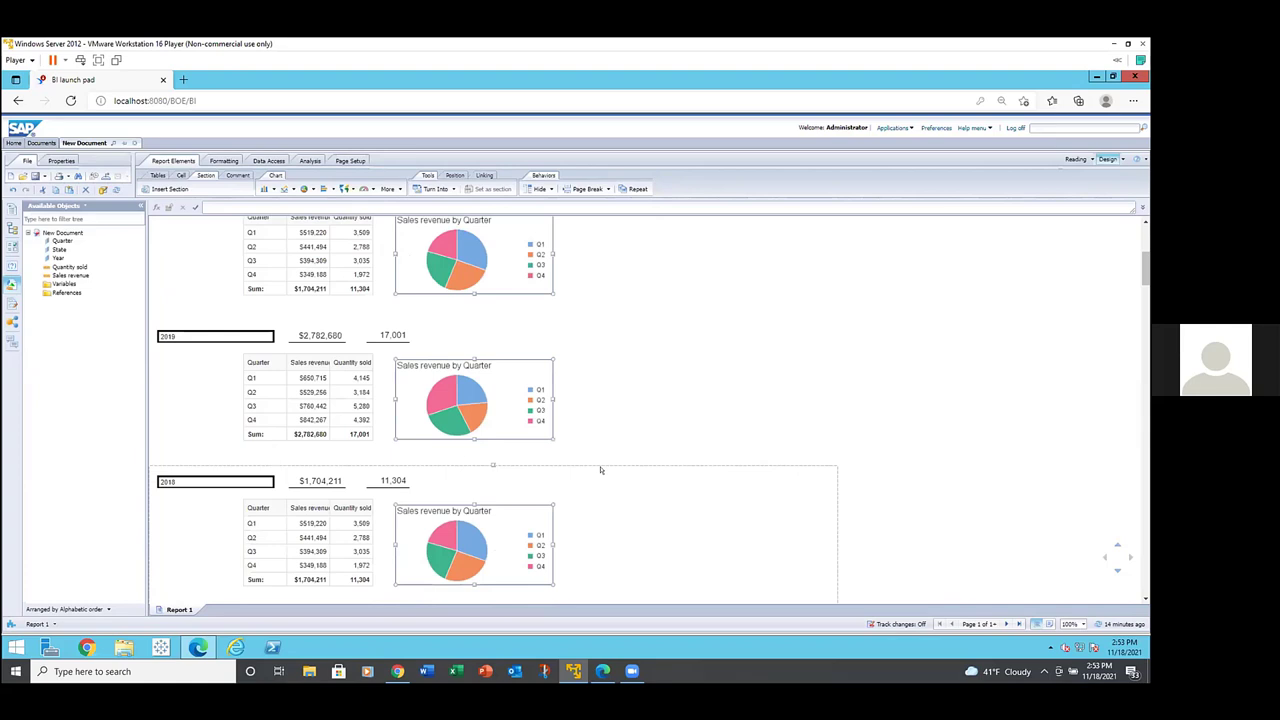
{"action": "scroll", "coordinate": [601, 470], "scroll_direction": "up", "scroll_amount": 1}
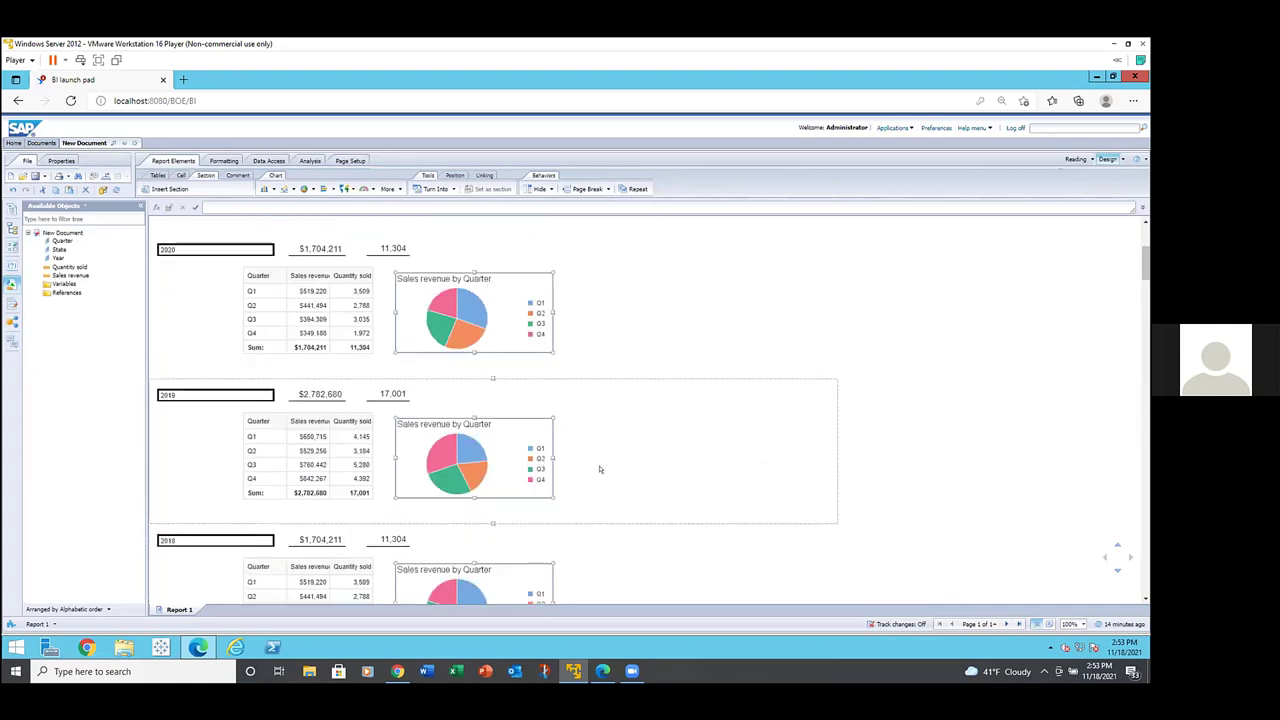
{"action": "scroll", "coordinate": [600, 469], "scroll_direction": "up", "scroll_amount": 1}
{"action": "scroll", "coordinate": [602, 467], "scroll_direction": "up", "scroll_amount": 1}
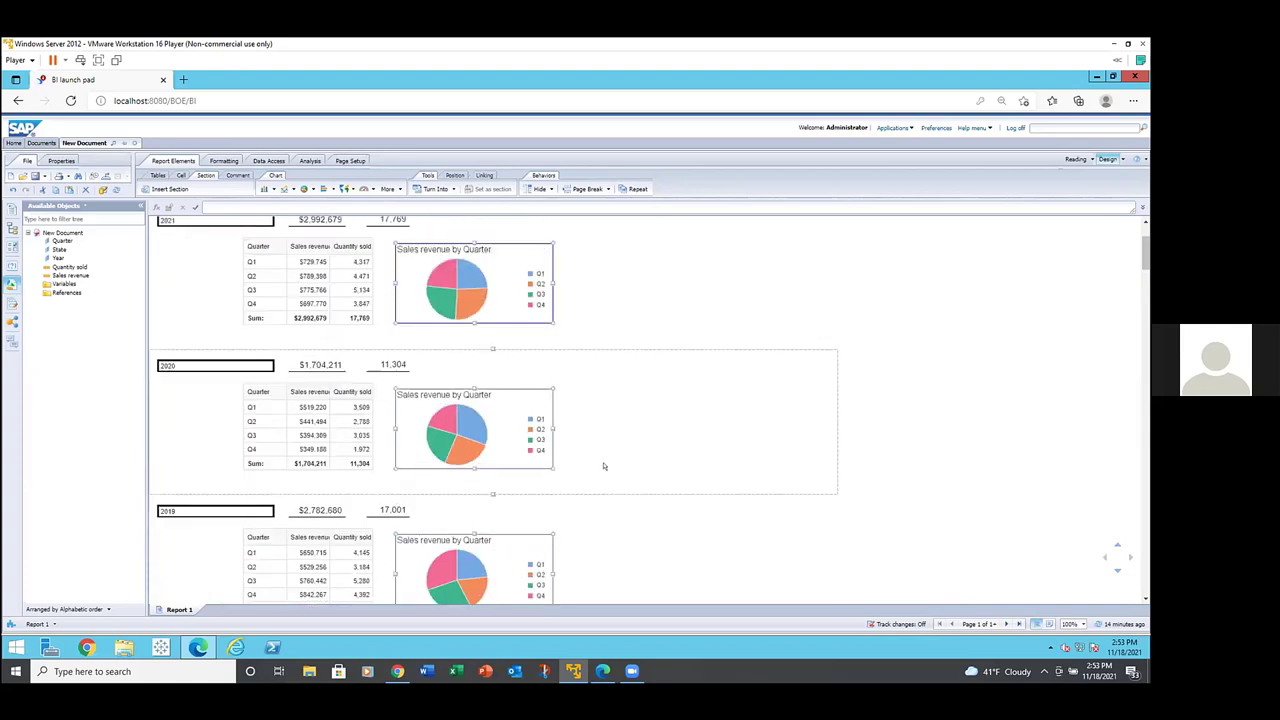
{"action": "scroll", "coordinate": [603, 466], "scroll_direction": "up", "scroll_amount": 2}
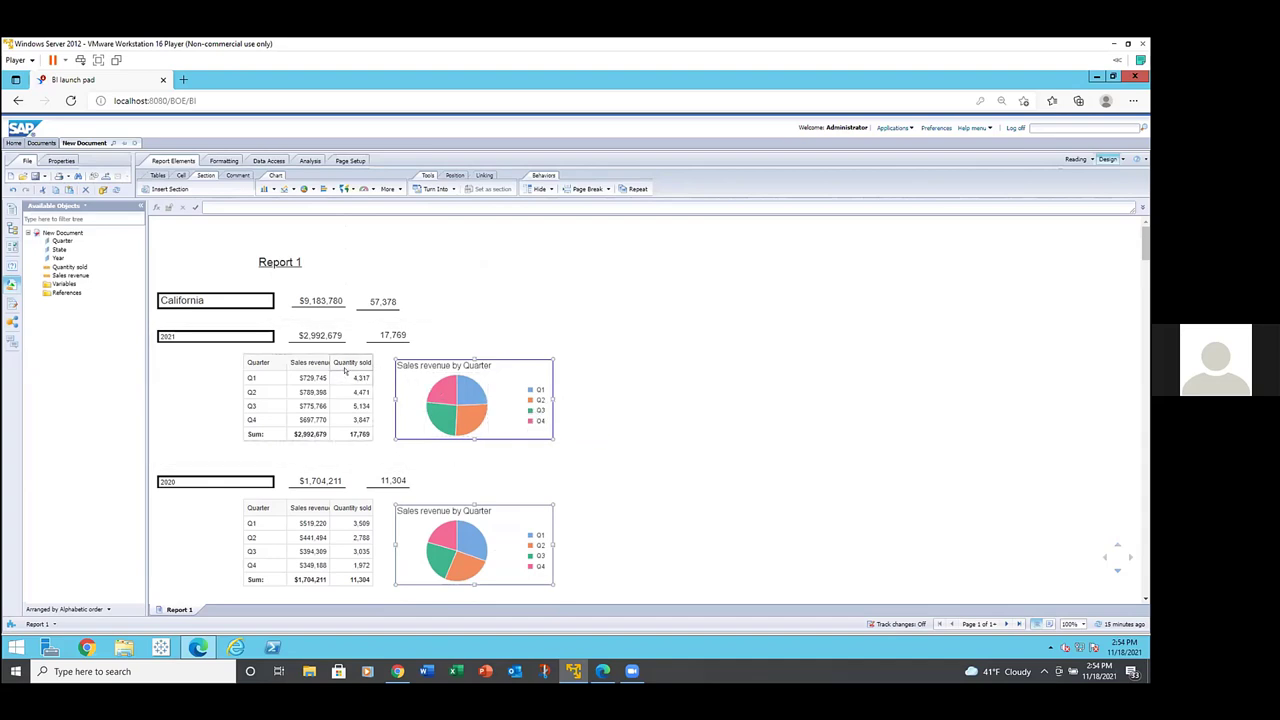
Step: Narrow the pie chart in the Year section slightly
{"action": "left_click", "coordinate": [250, 337]}
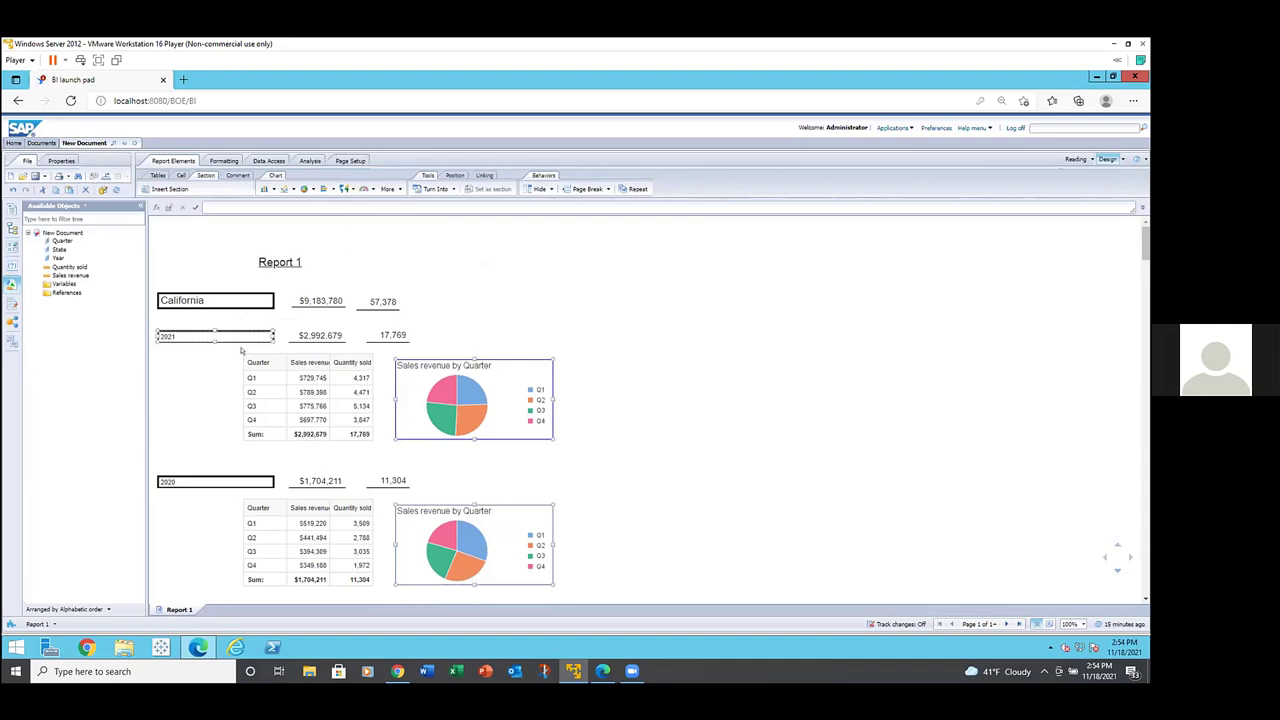
{"action": "left_click", "coordinate": [249, 352]}
{"action": "left_click", "coordinate": [384, 296]}
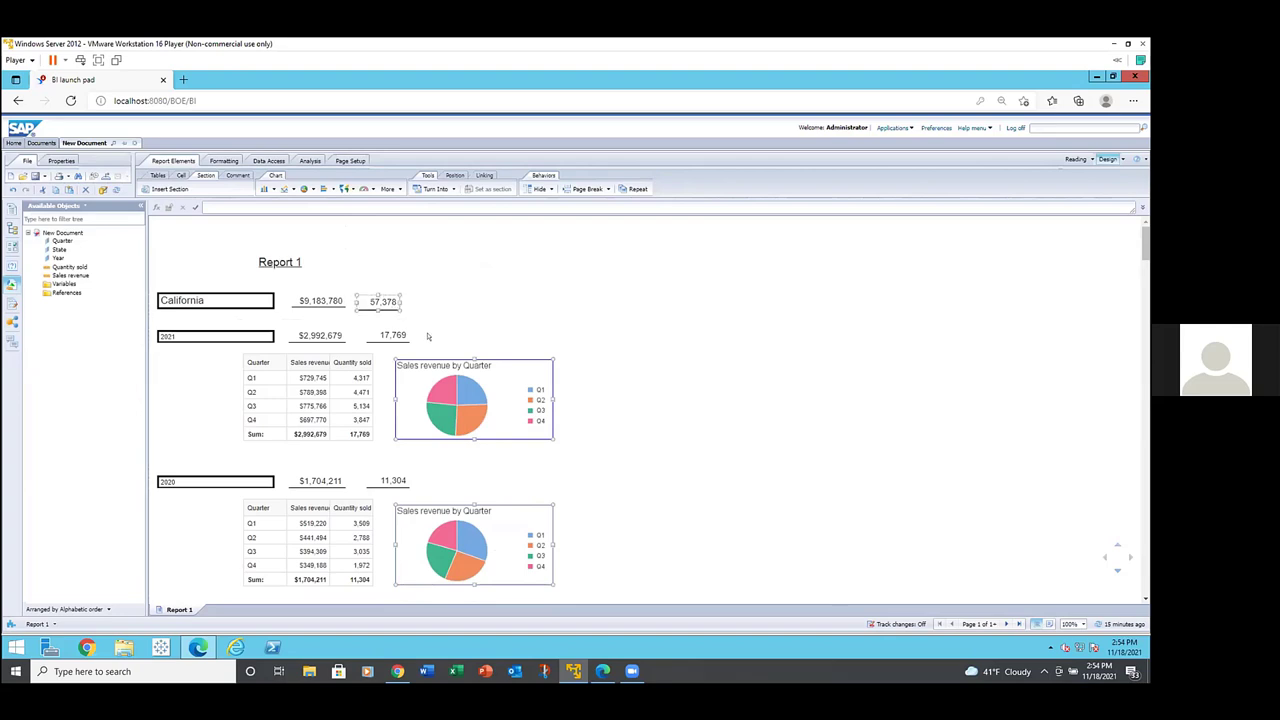
{"action": "left_click", "coordinate": [427, 336]}
{"action": "left_click", "coordinate": [533, 399]}
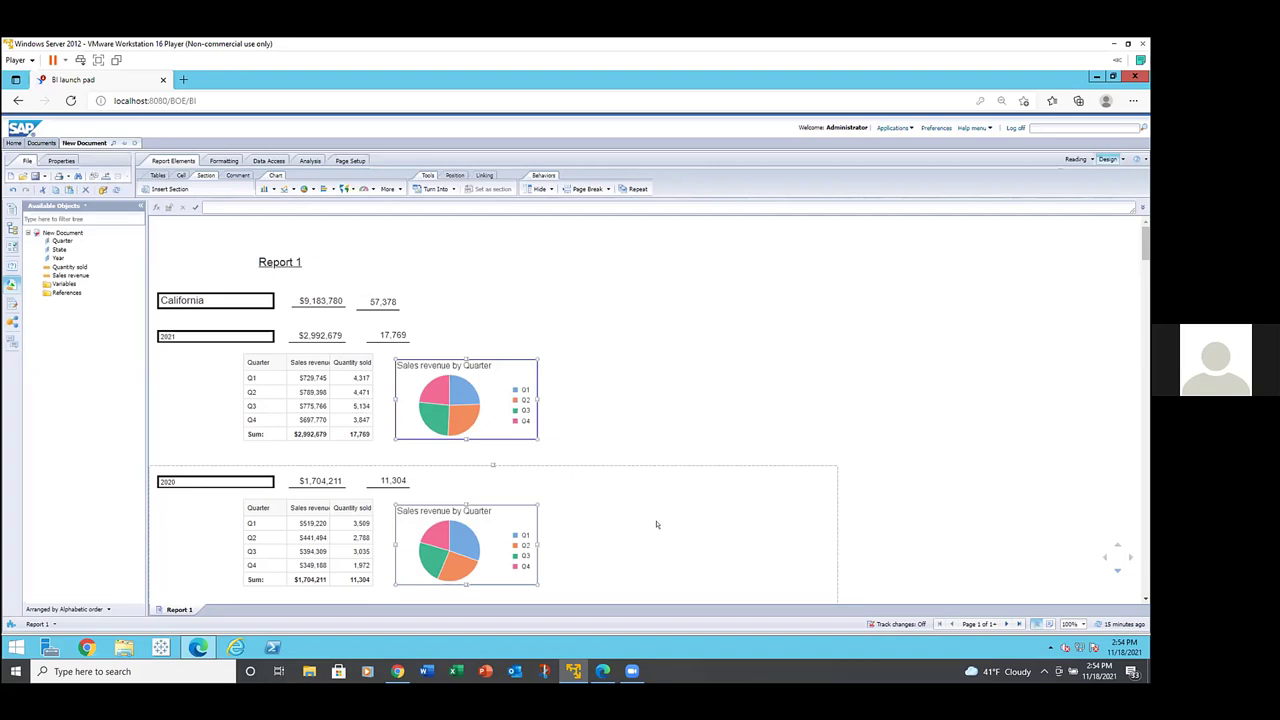
{"action": "left_click", "coordinate": [396, 332]}
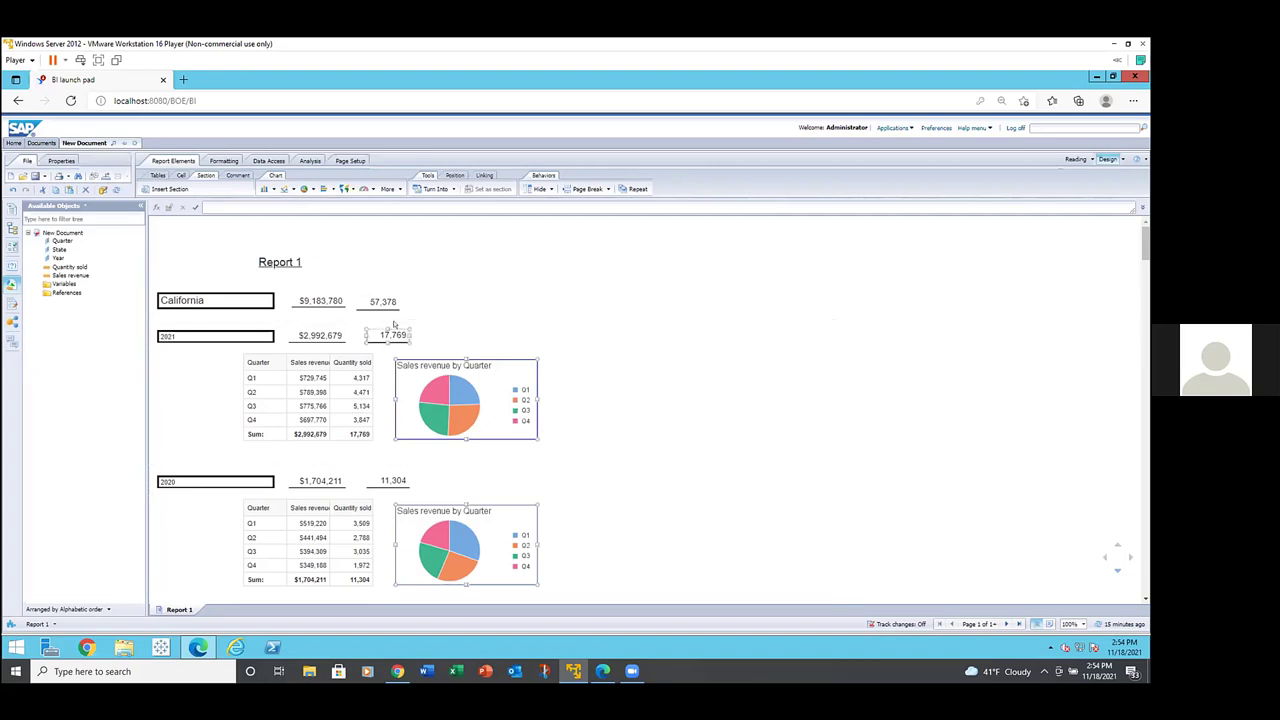
{"action": "left_click", "coordinate": [391, 327]}
{"action": "left_click", "coordinate": [384, 303]}
{"action": "left_click", "coordinate": [260, 232]}
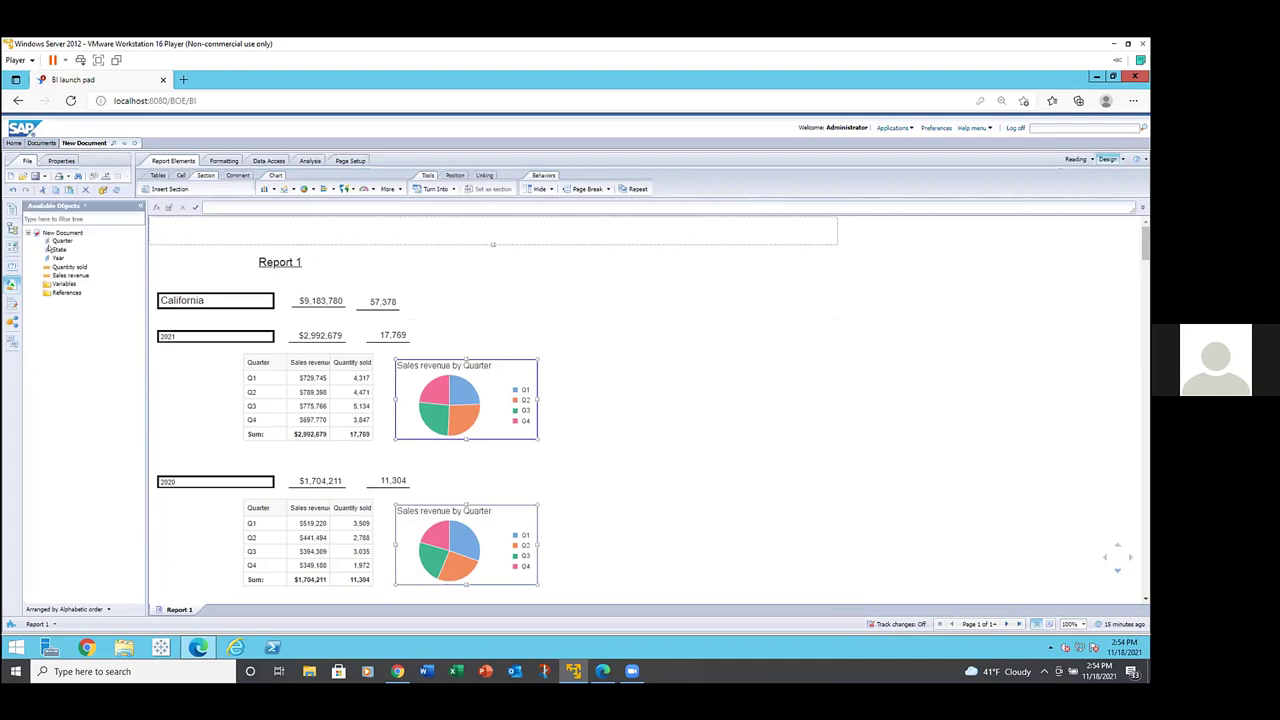
{"action": "left_click", "coordinate": [146, 340]}
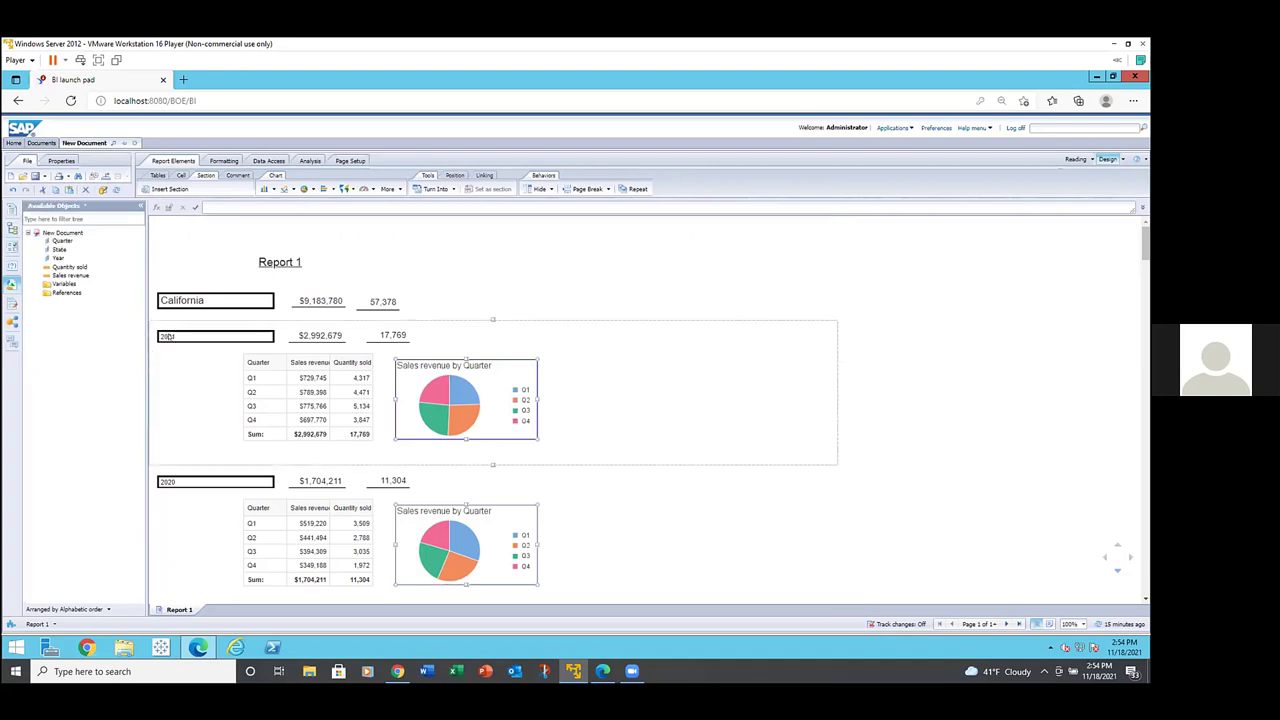
{"action": "left_click", "coordinate": [172, 336]}
Step: Align the California section cell and its sales revenue and quantity totals with each other using Align Middle
{"action": "left_click", "coordinate": [200, 302]}
{"action": "left_click", "coordinate": [260, 305]}
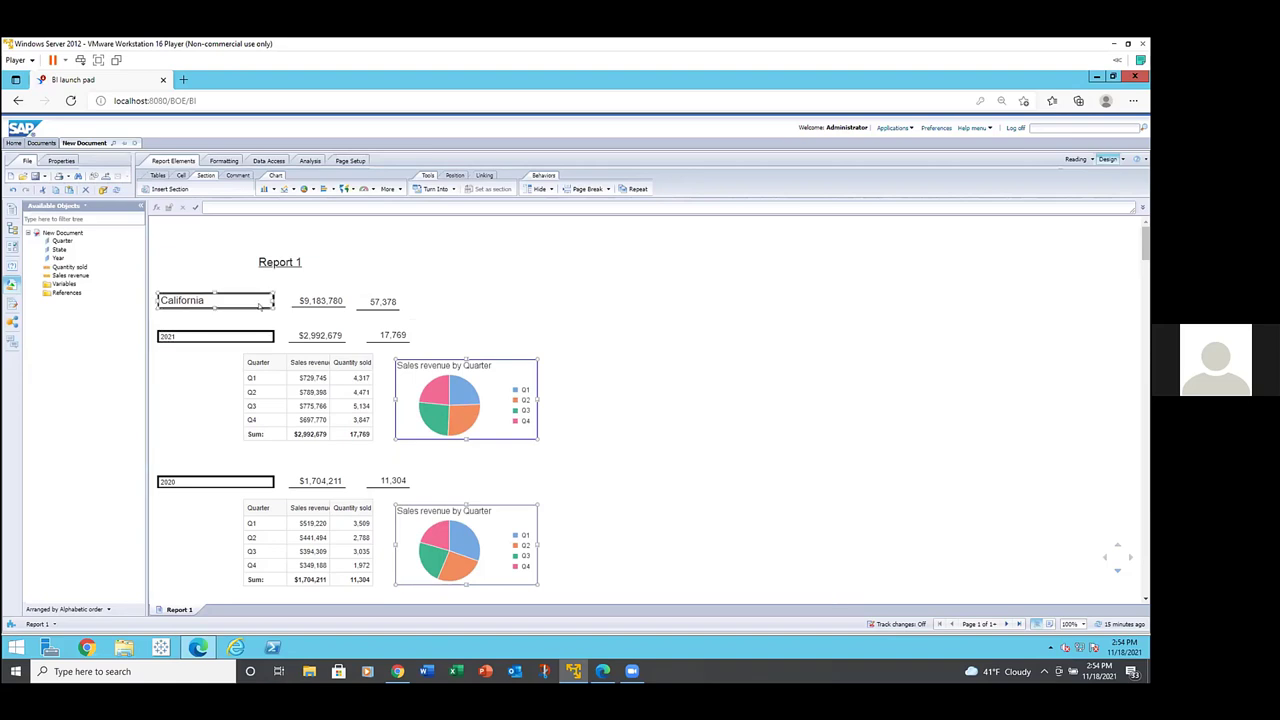
{"action": "left_click", "coordinate": [316, 302], "text": "ctrl"}
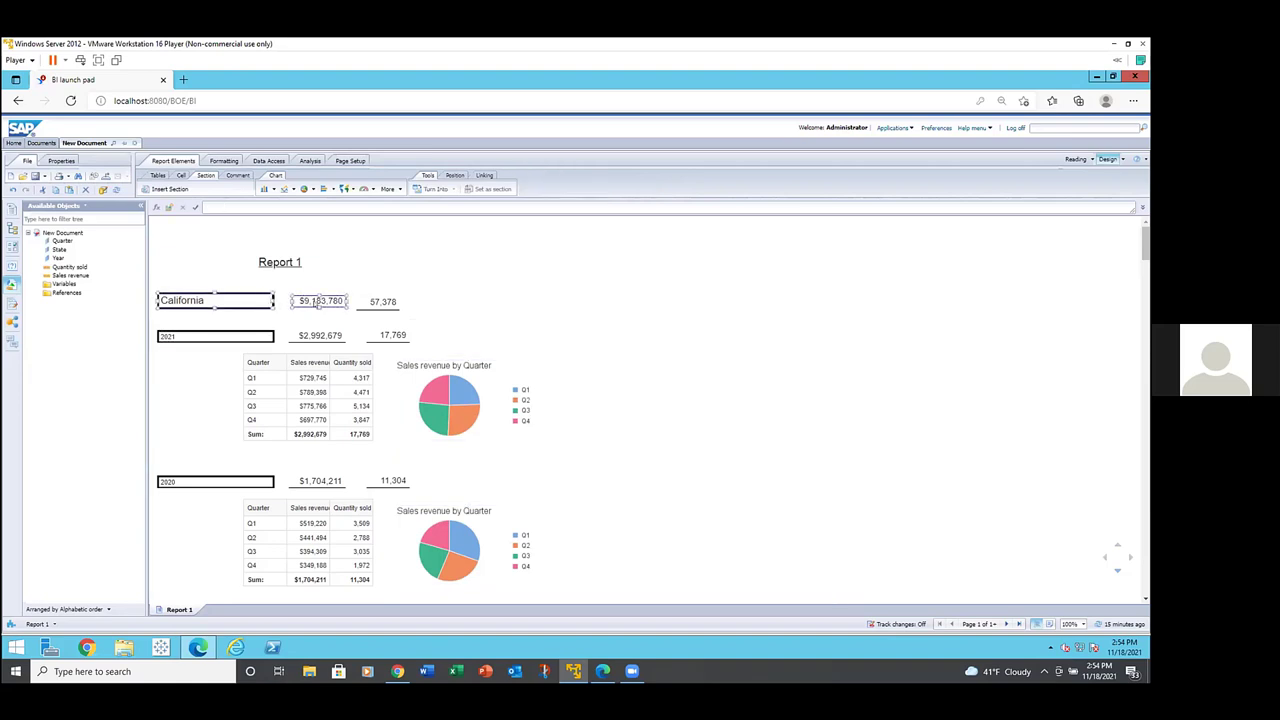
{"action": "left_click", "coordinate": [352, 301], "text": "ctrl"}
{"action": "right_click", "coordinate": [356, 302]}
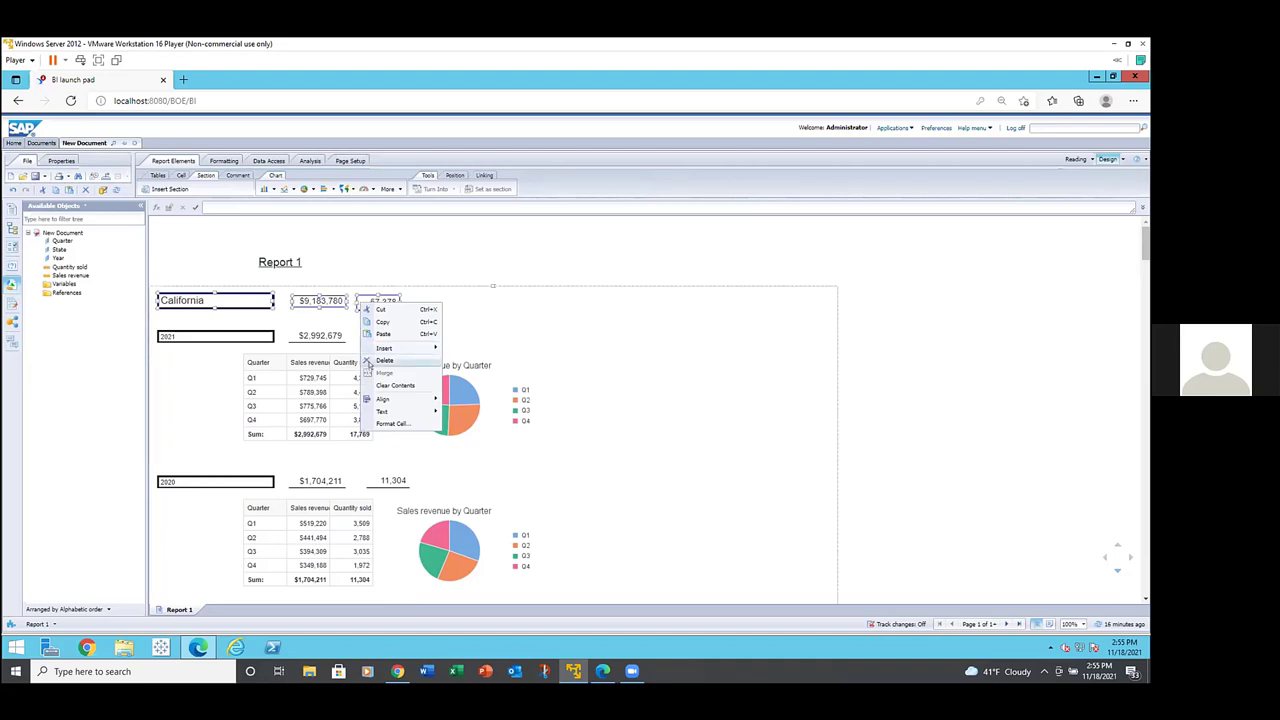
{"action": "mouse_move", "coordinate": [382, 399]}
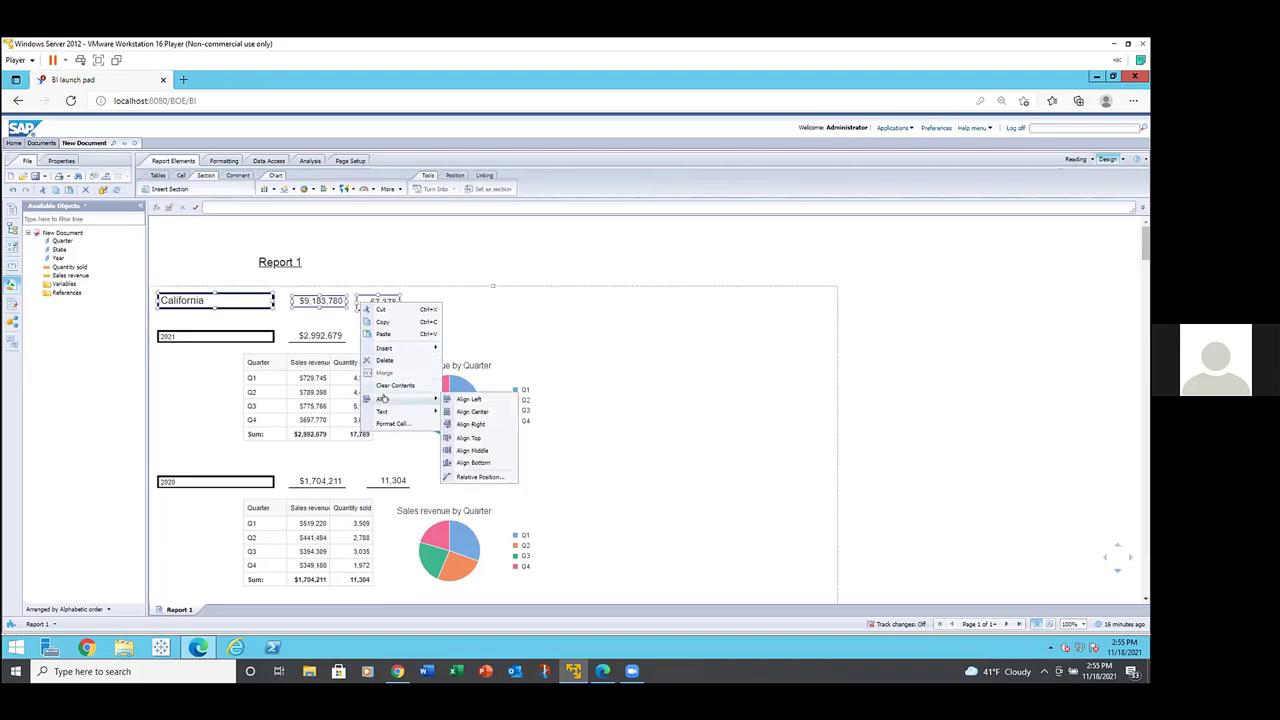
{"action": "left_click", "coordinate": [484, 450]}
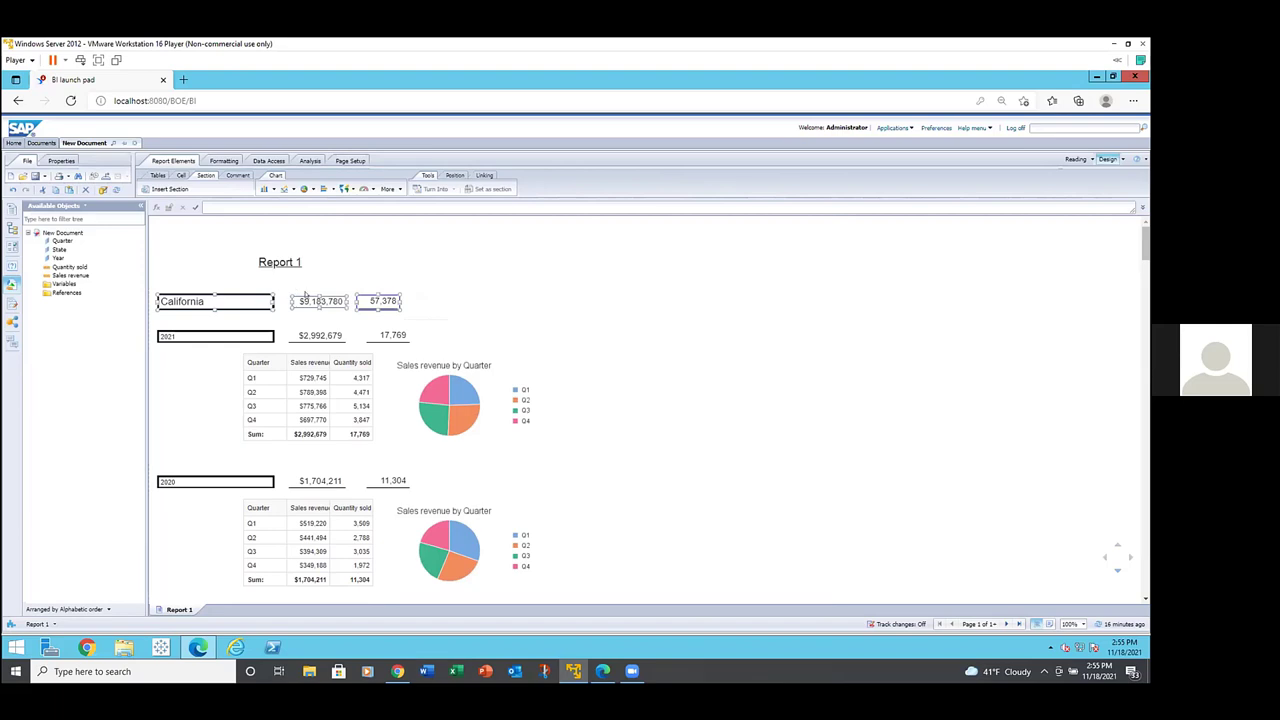
{"action": "left_click", "coordinate": [336, 317]}
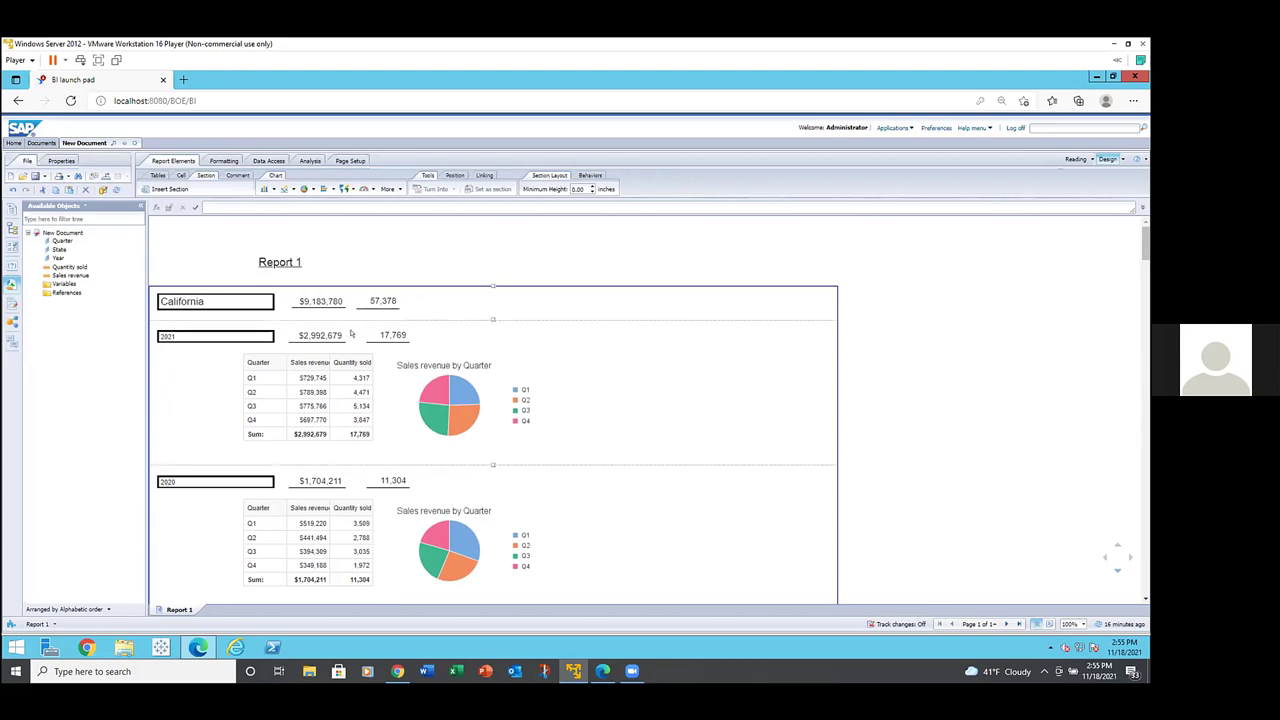
{"action": "left_click", "coordinate": [342, 334]}
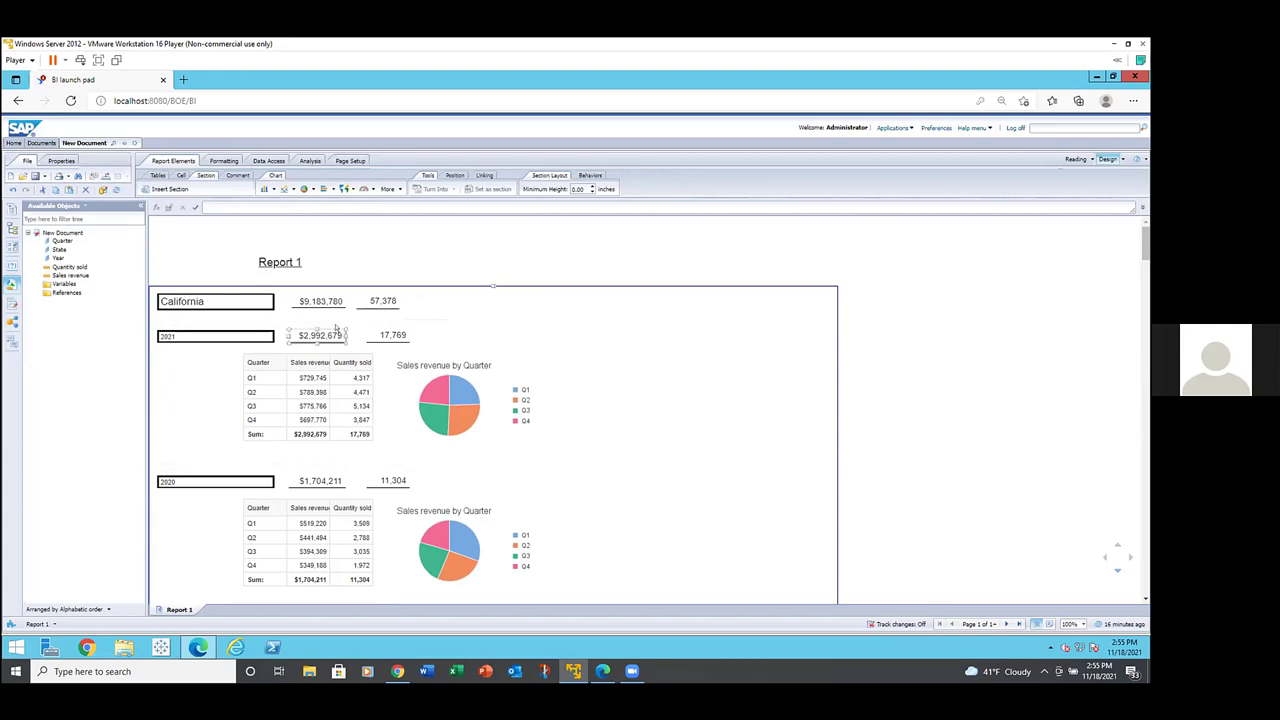
{"action": "left_click", "coordinate": [528, 376]}
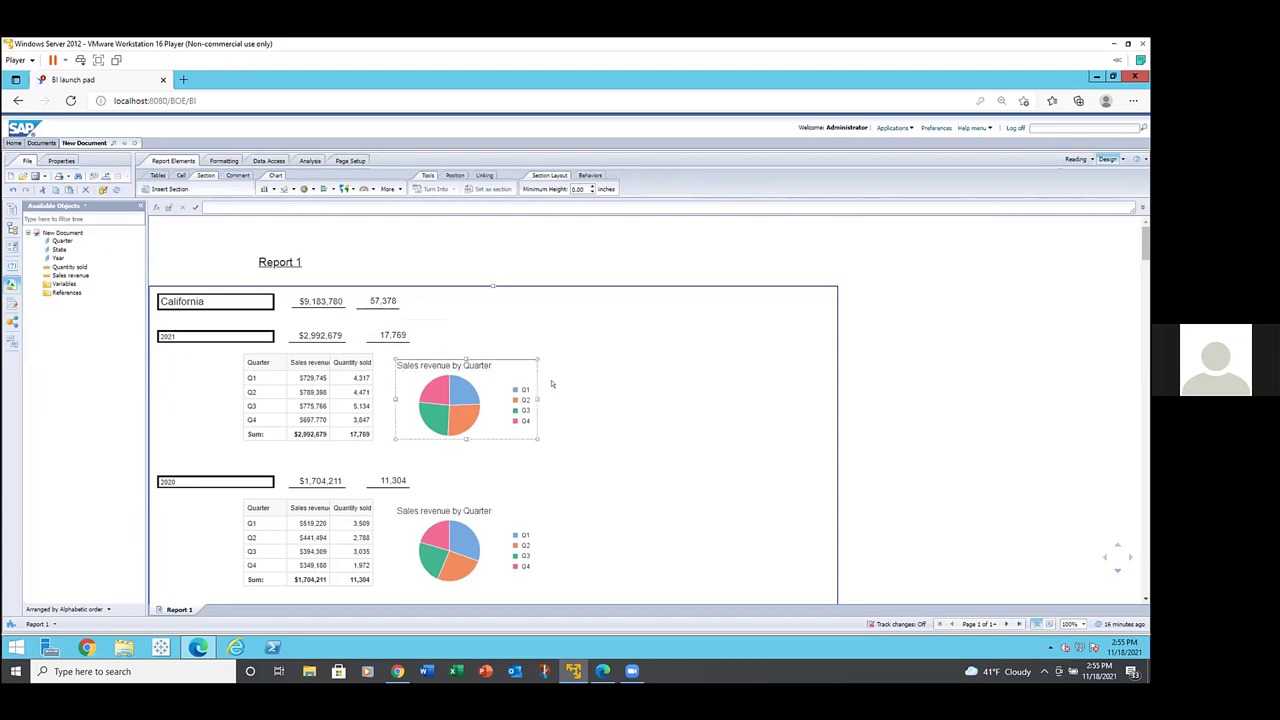
{"action": "left_click", "coordinate": [591, 390]}
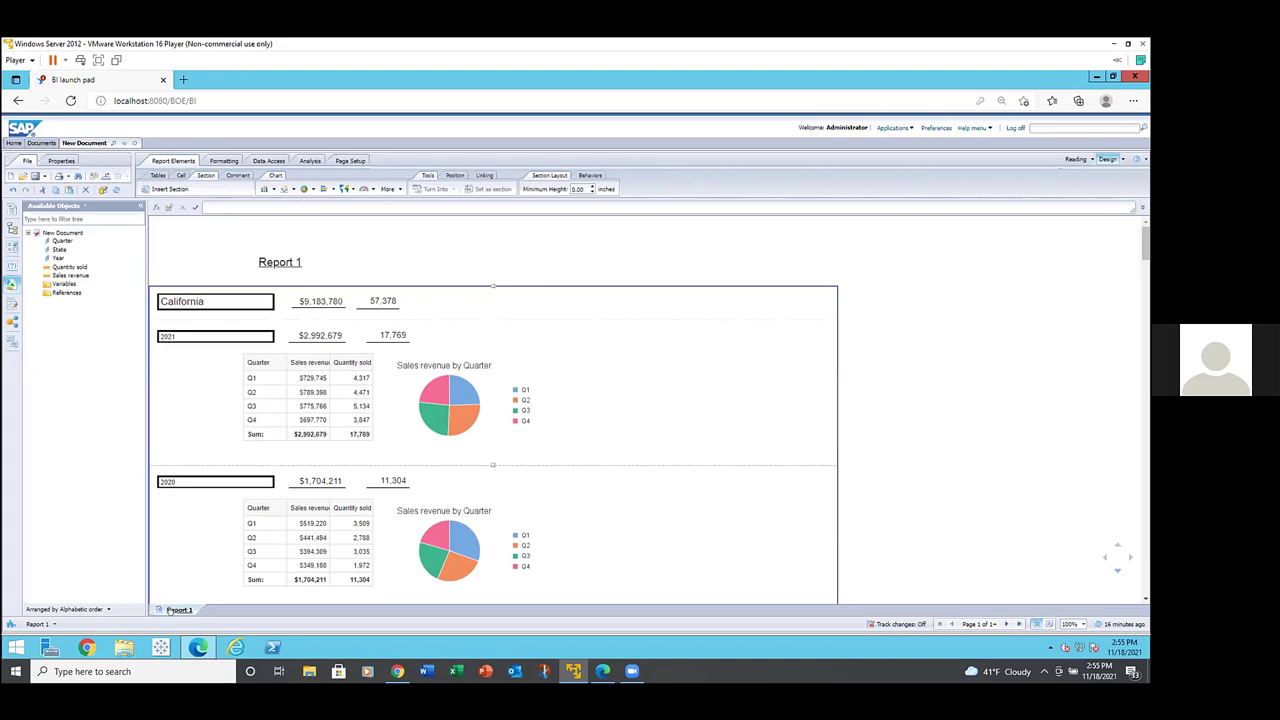
Step: Add a new blank report to the document
{"action": "right_click", "coordinate": [170, 610]}
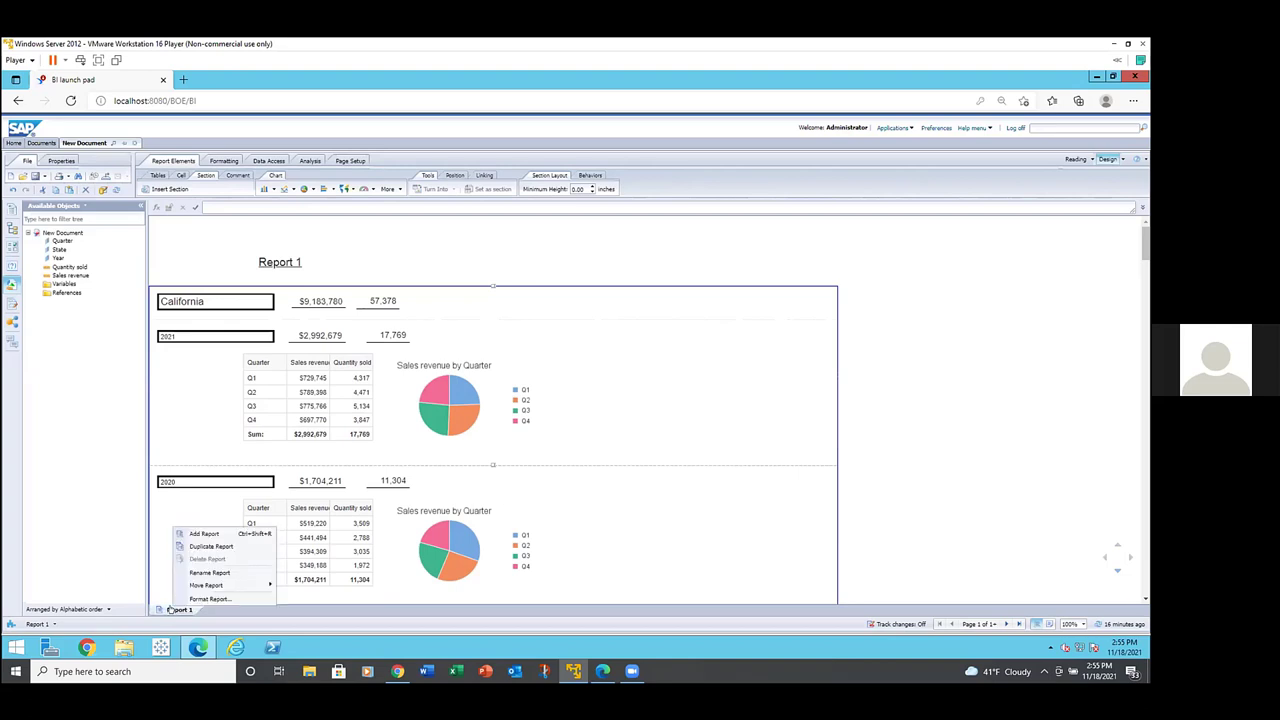
{"action": "left_click", "coordinate": [205, 534]}
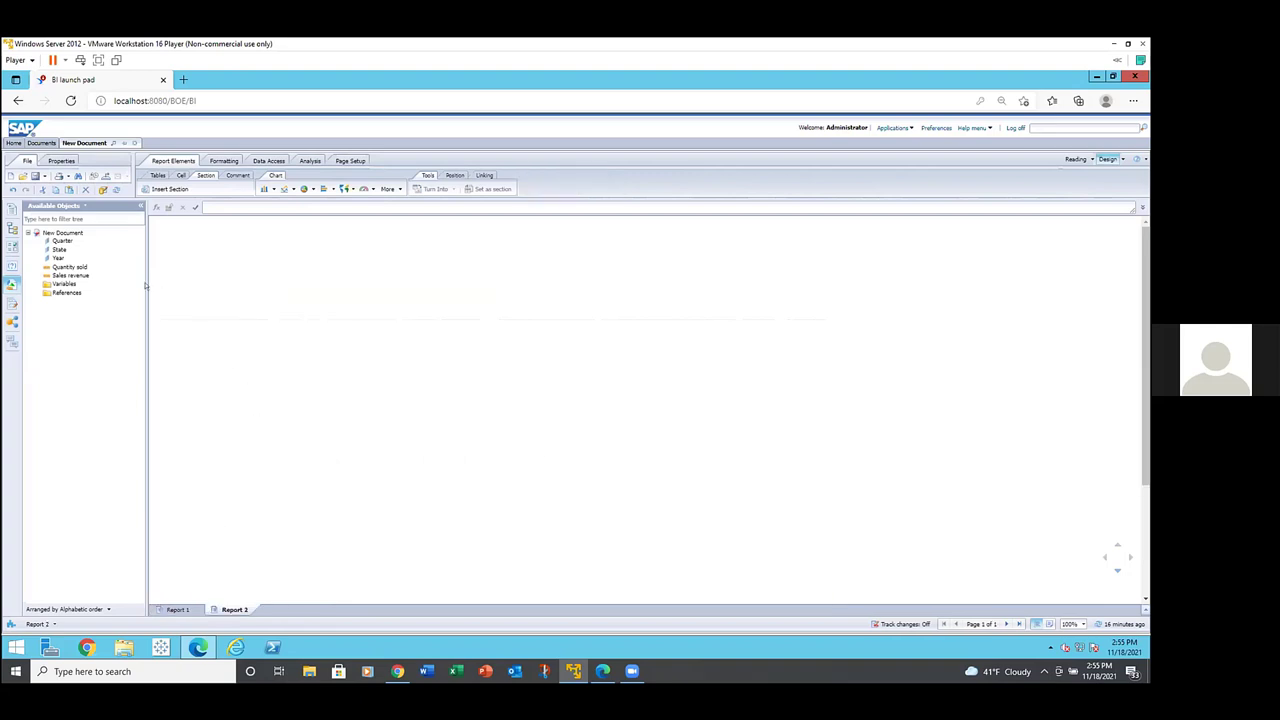
{"action": "left_click", "coordinate": [58, 249]}
{"action": "left_click_drag", "start_coordinate": [58, 249], "coordinate": [228, 285]}
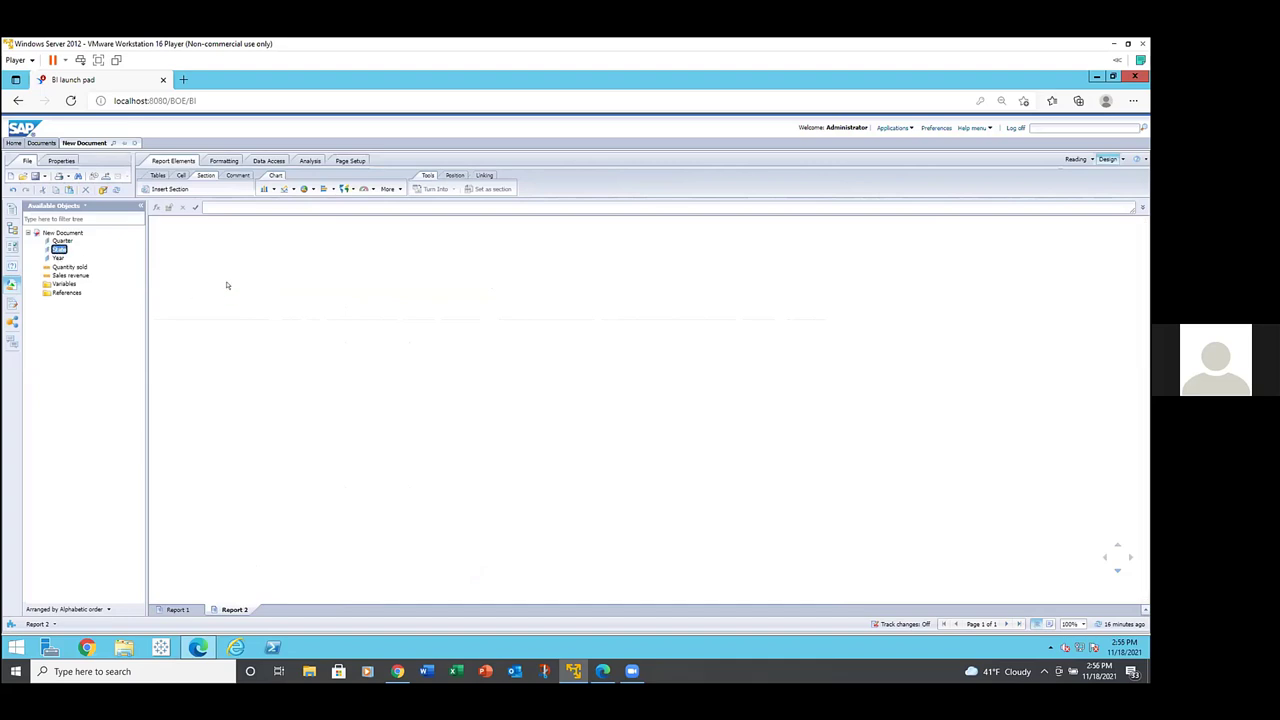
{"action": "left_click", "coordinate": [58, 257]}
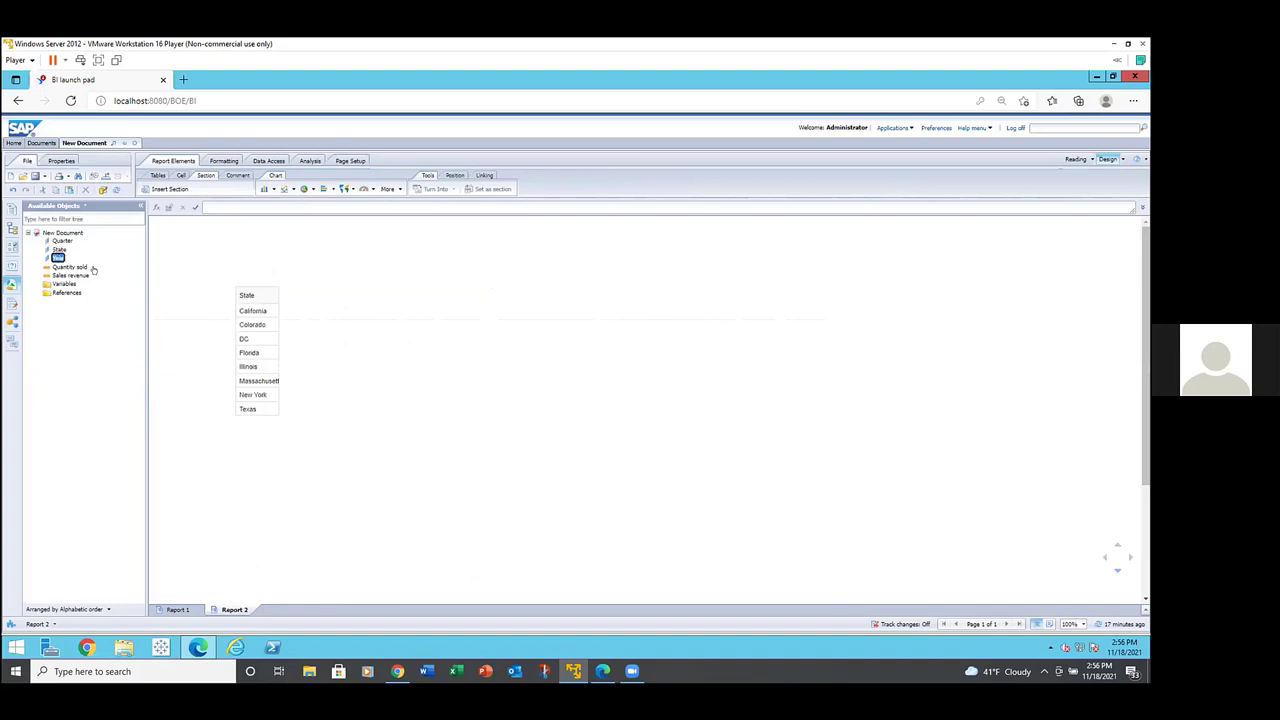
{"action": "left_click_drag", "start_coordinate": [58, 258], "coordinate": [262, 302]}
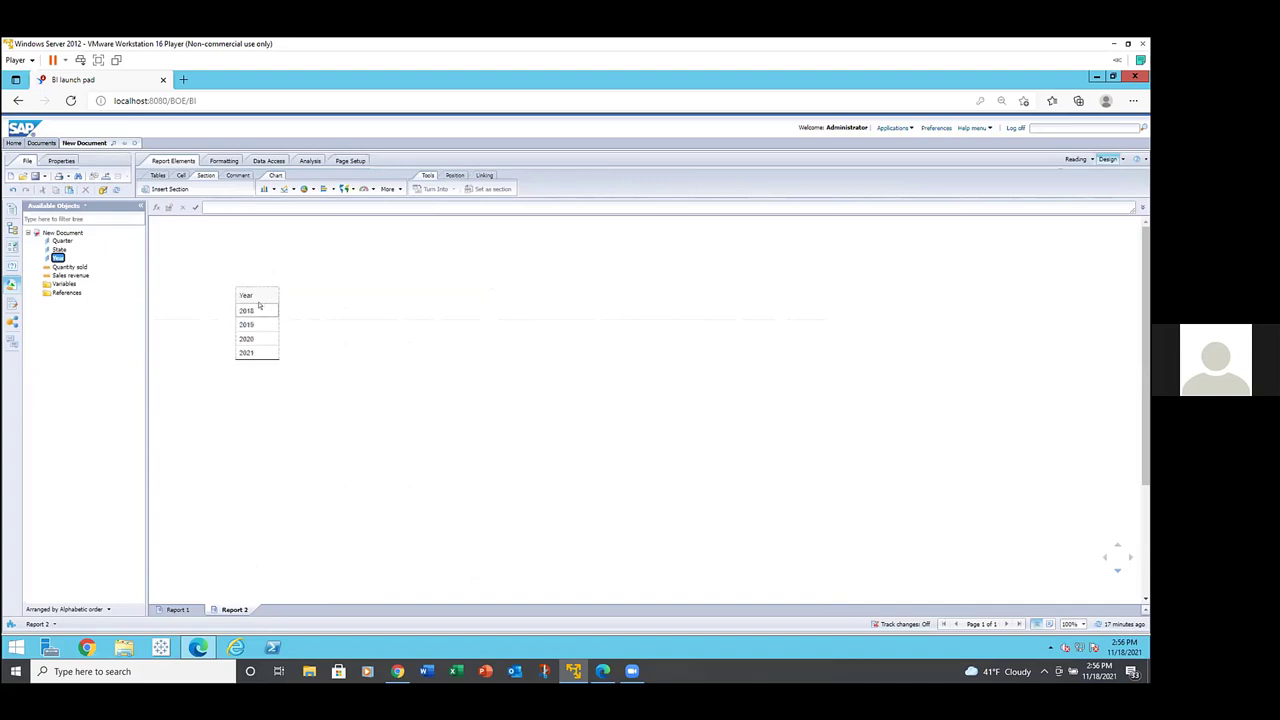
{"action": "left_click", "coordinate": [250, 286]}
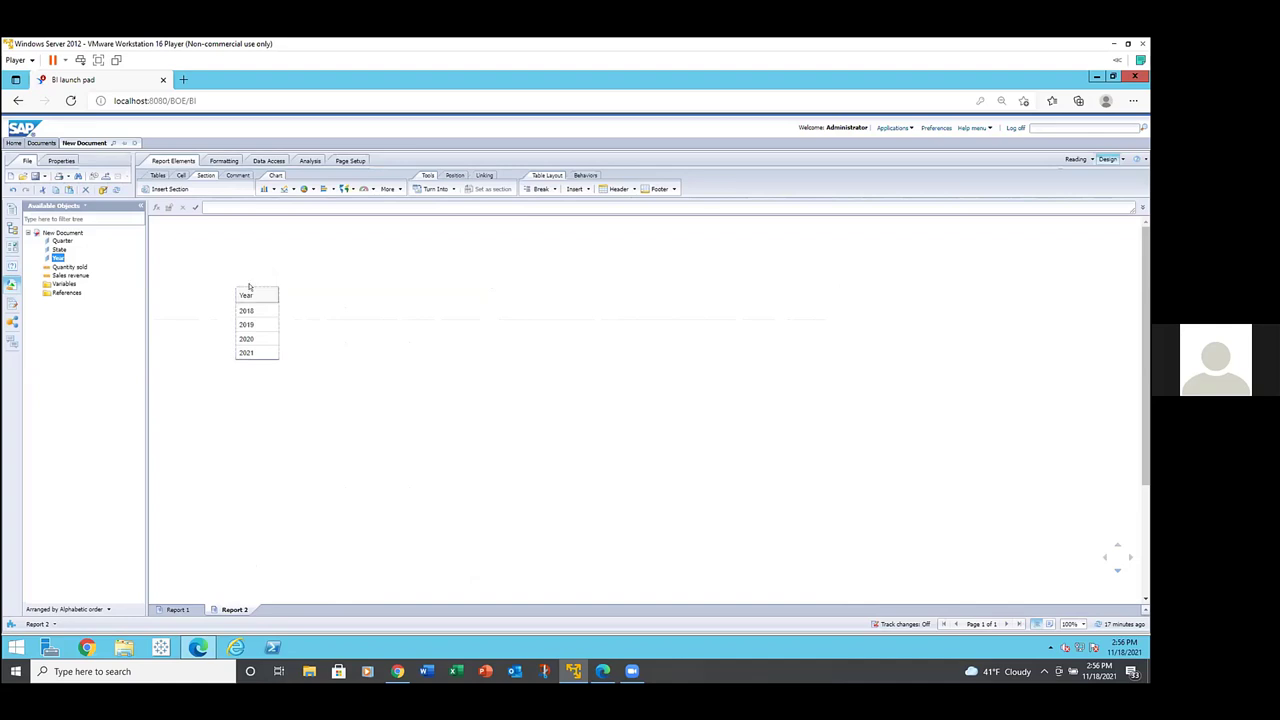
{"action": "right_click", "coordinate": [250, 286]}
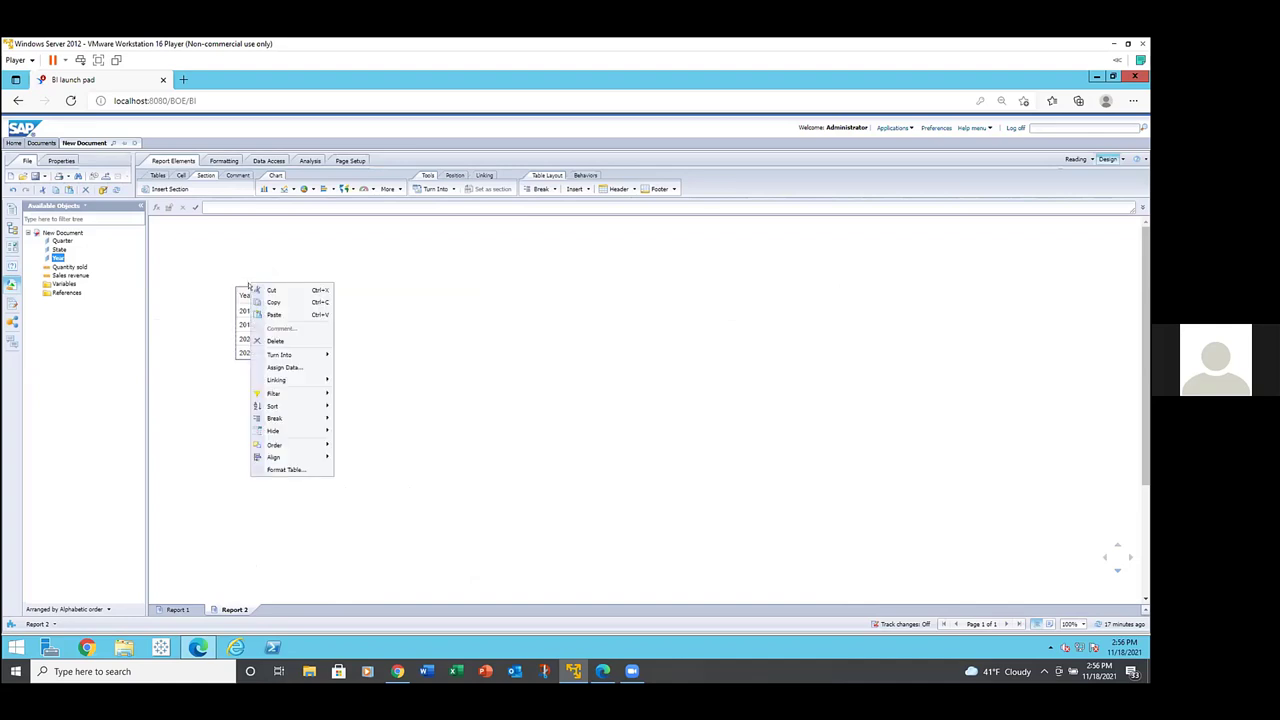
{"action": "left_click", "coordinate": [267, 340]}
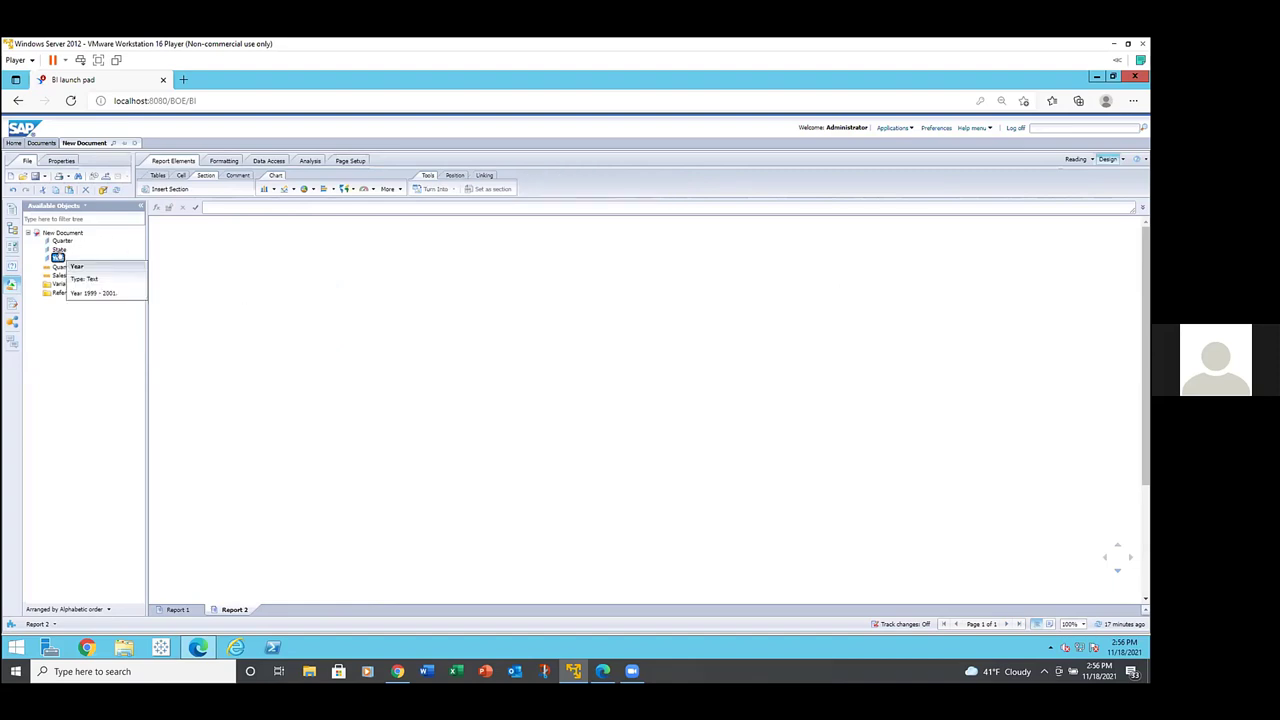
Step: Create a table of Year, State, Sales revenue and Quantity sold in the blank report and move it slightly down
{"action": "left_click", "coordinate": [58, 257]}
{"action": "left_click", "coordinate": [58, 250], "text": "ctrl"}
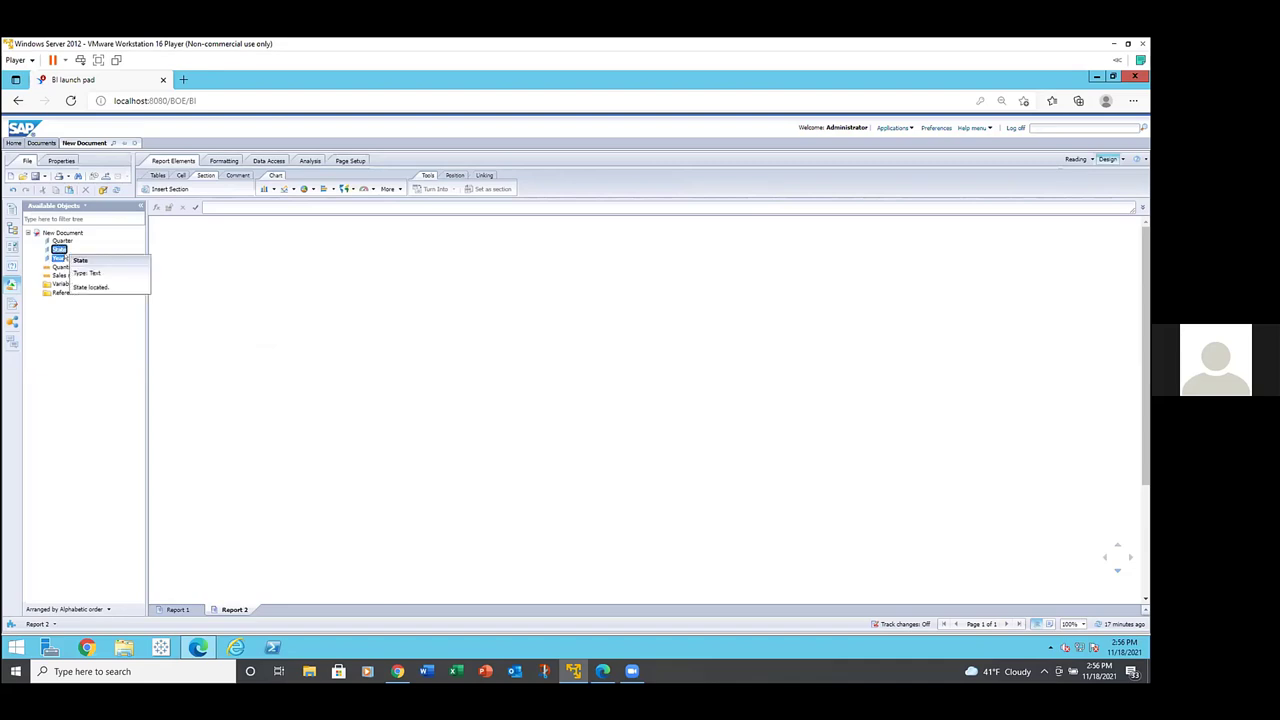
{"action": "left_click", "coordinate": [66, 274], "text": "ctrl"}
{"action": "left_click", "coordinate": [57, 267], "text": "ctrl"}
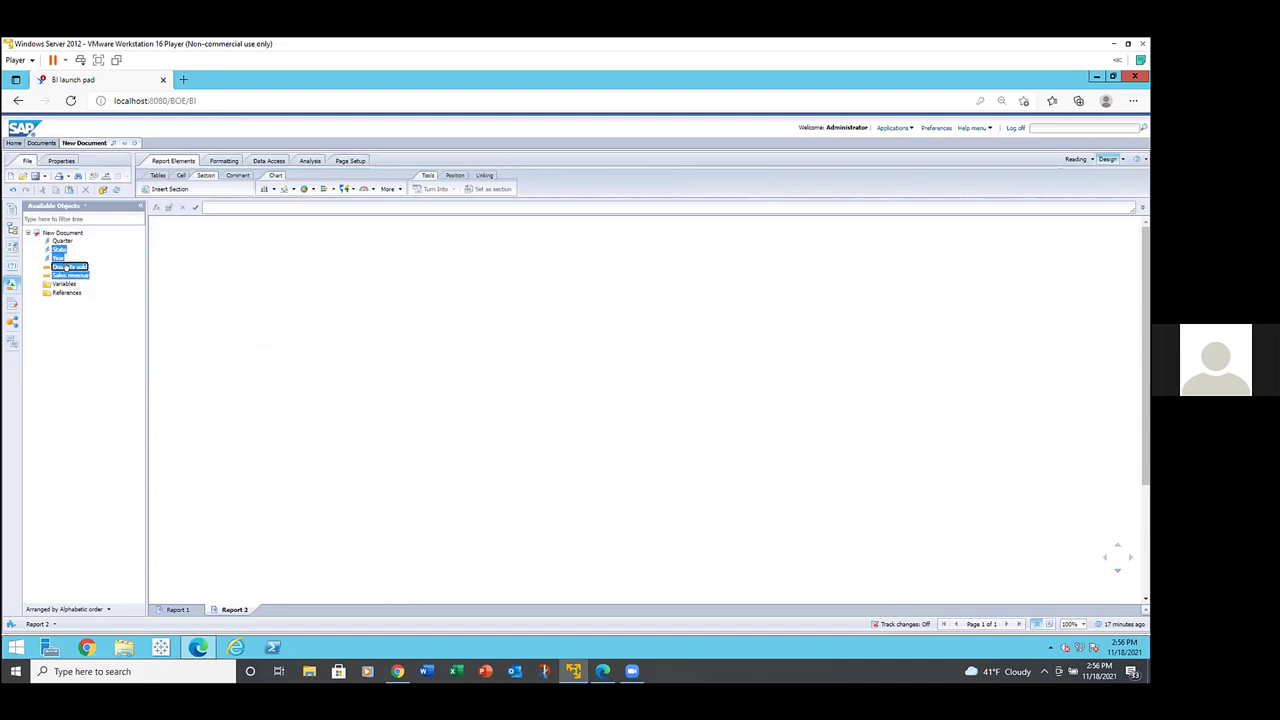
{"action": "left_click_drag", "start_coordinate": [66, 268], "coordinate": [279, 309]}
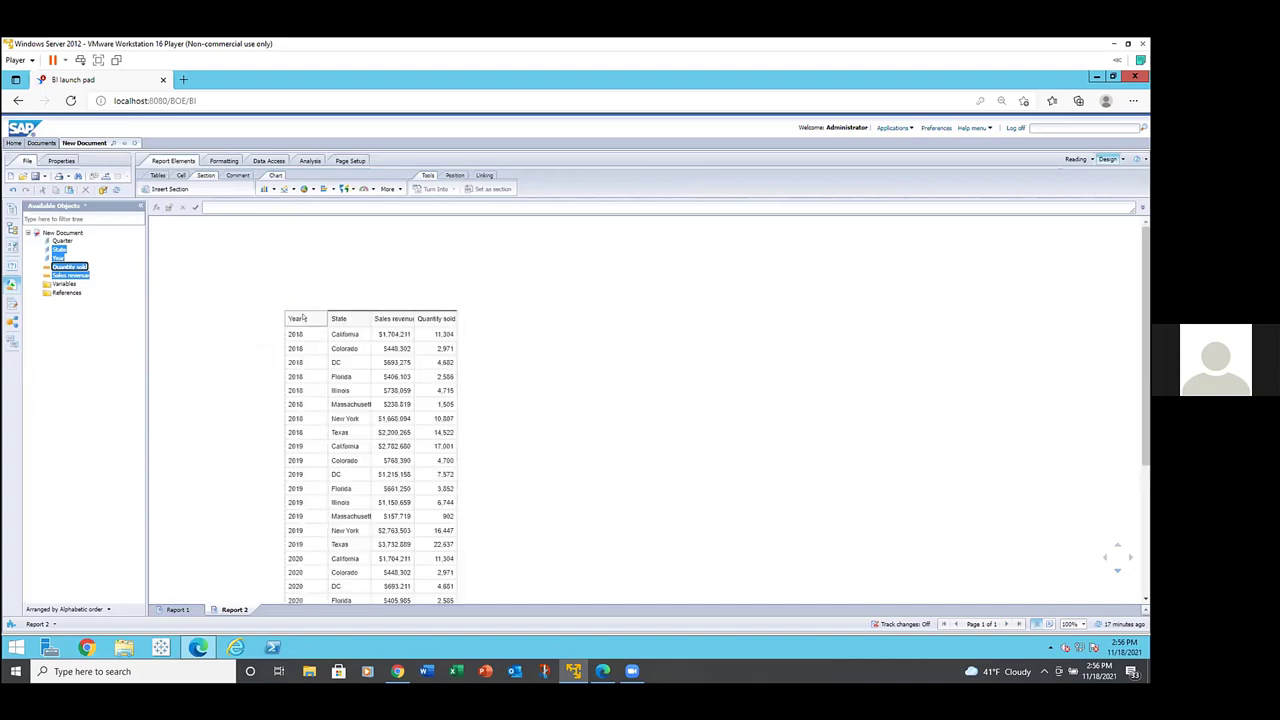
{"action": "left_click", "coordinate": [335, 320]}
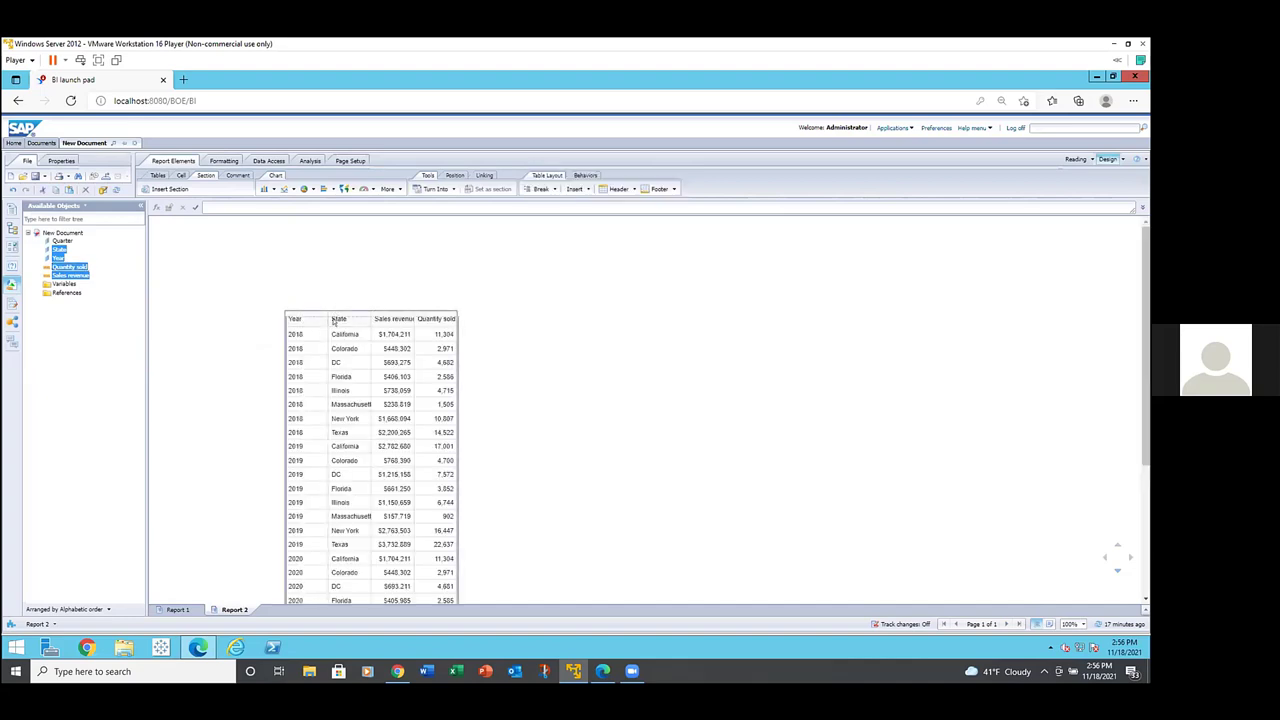
{"action": "left_click_drag", "start_coordinate": [334, 346], "coordinate": [329, 386]}
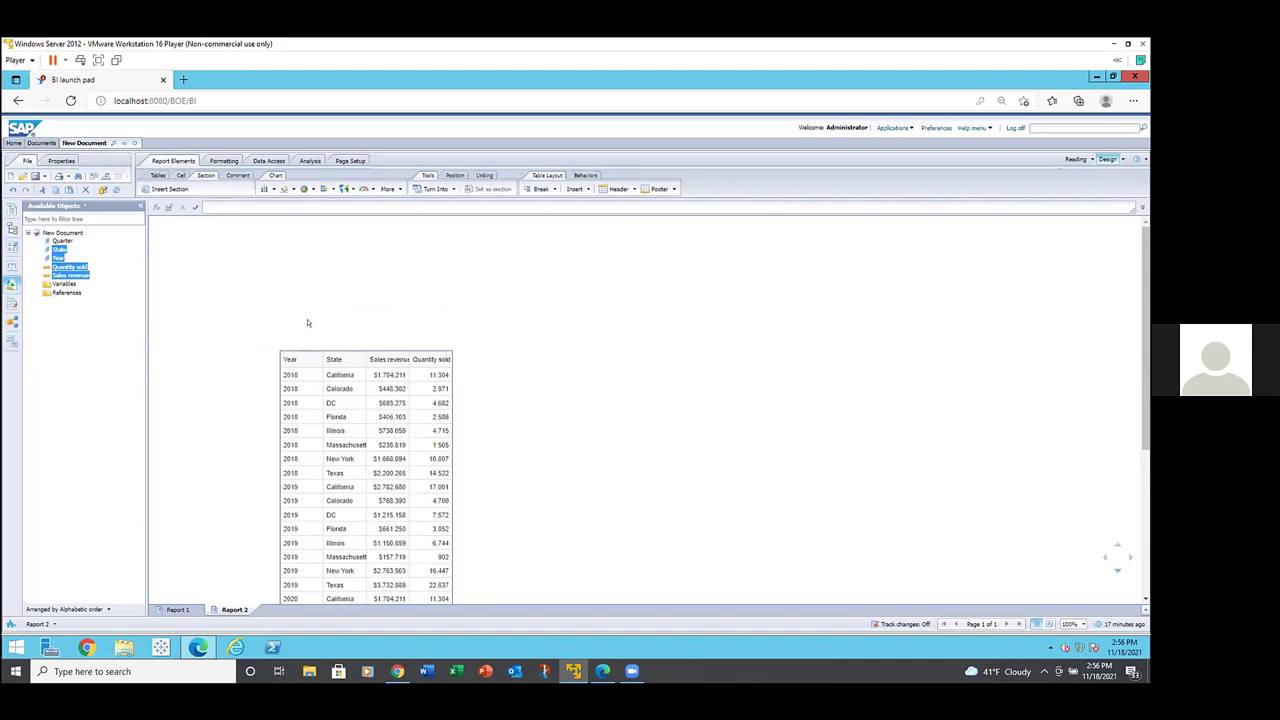
Step: Delete the State column from the table in Report 2
{"action": "left_click", "coordinate": [337, 389]}
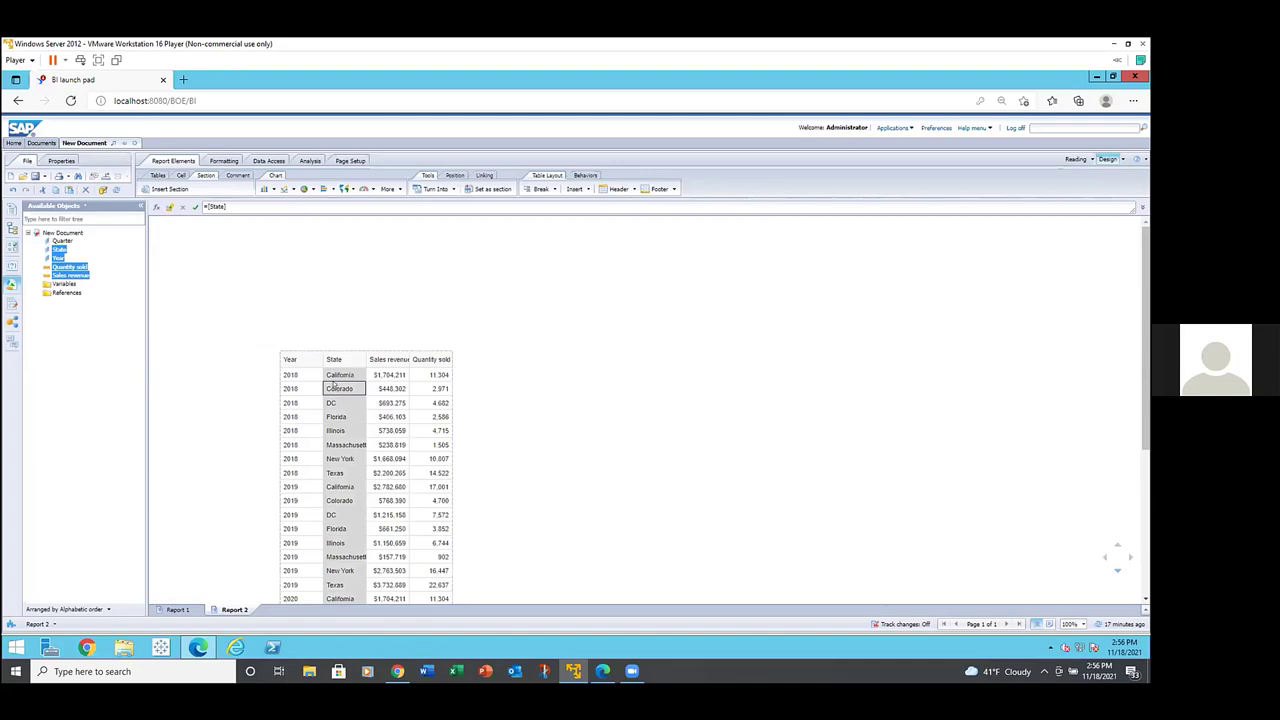
{"action": "right_click", "coordinate": [335, 385]}
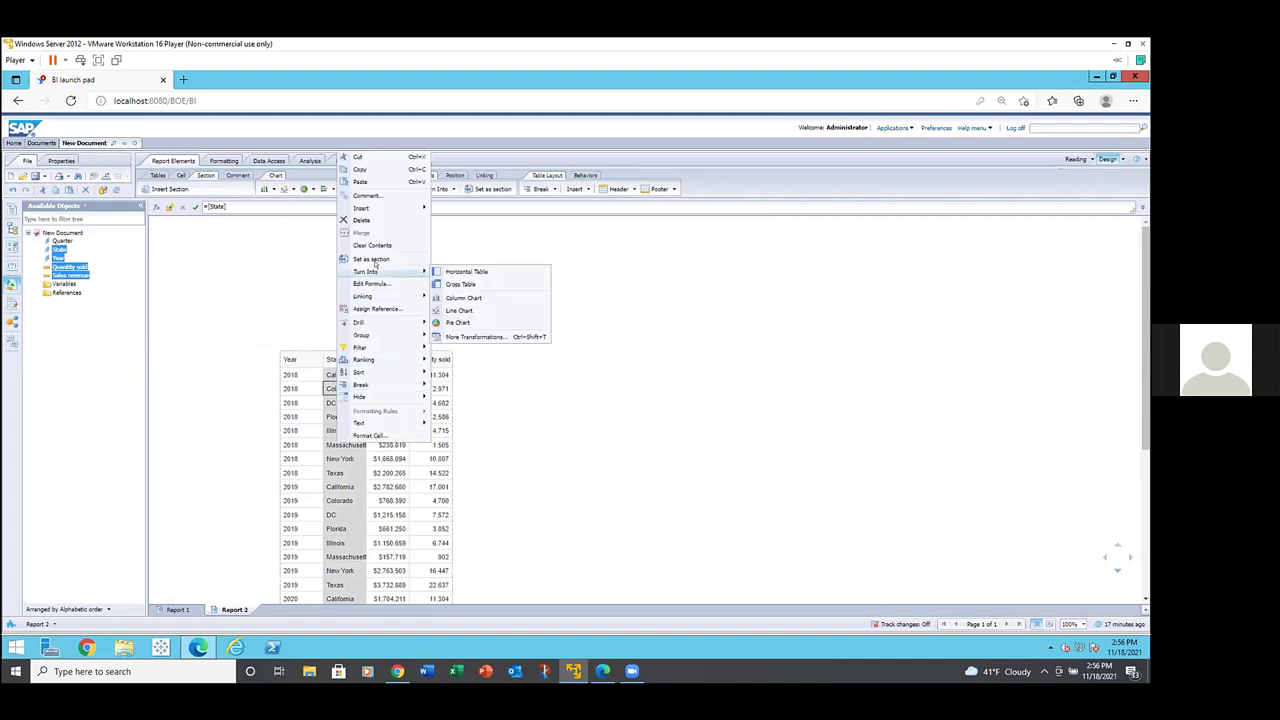
{"action": "left_click", "coordinate": [333, 402]}
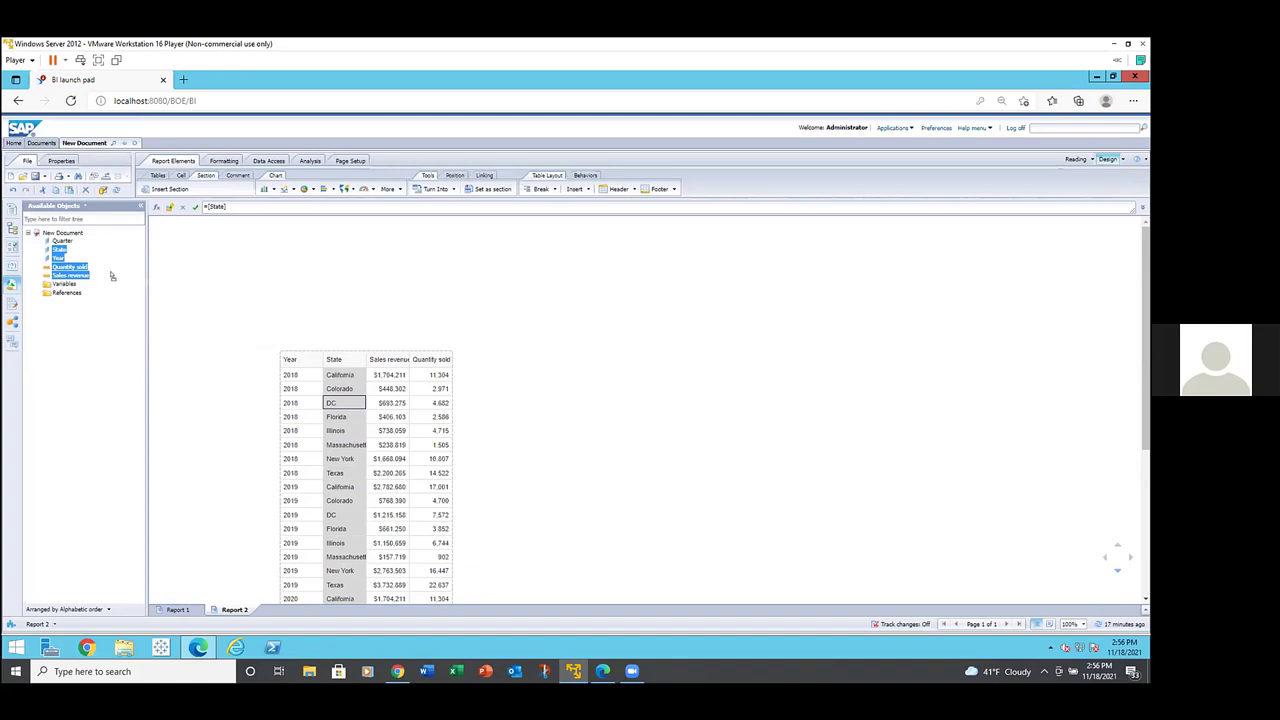
{"action": "key", "text": "Delete"}
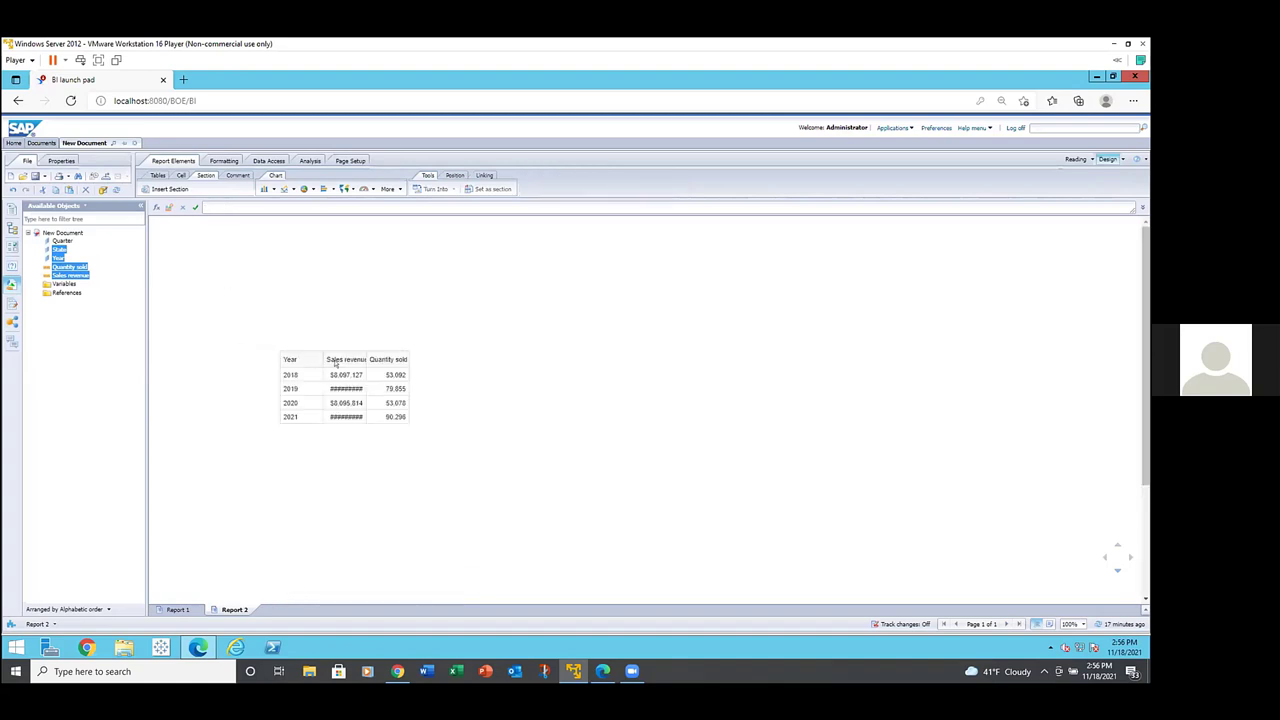
Step: Insert a section based on State above the Year, Sales revenue and Quantity sold table
{"action": "left_click", "coordinate": [361, 373]}
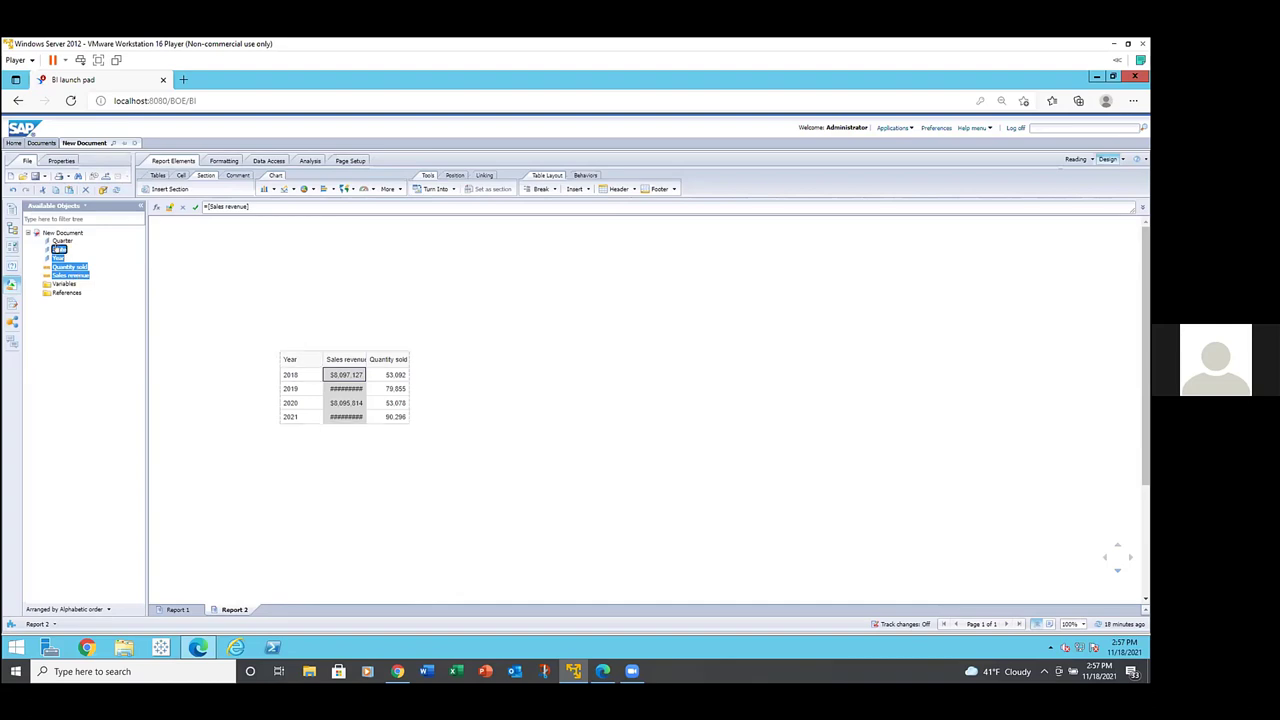
{"action": "left_click", "coordinate": [58, 249]}
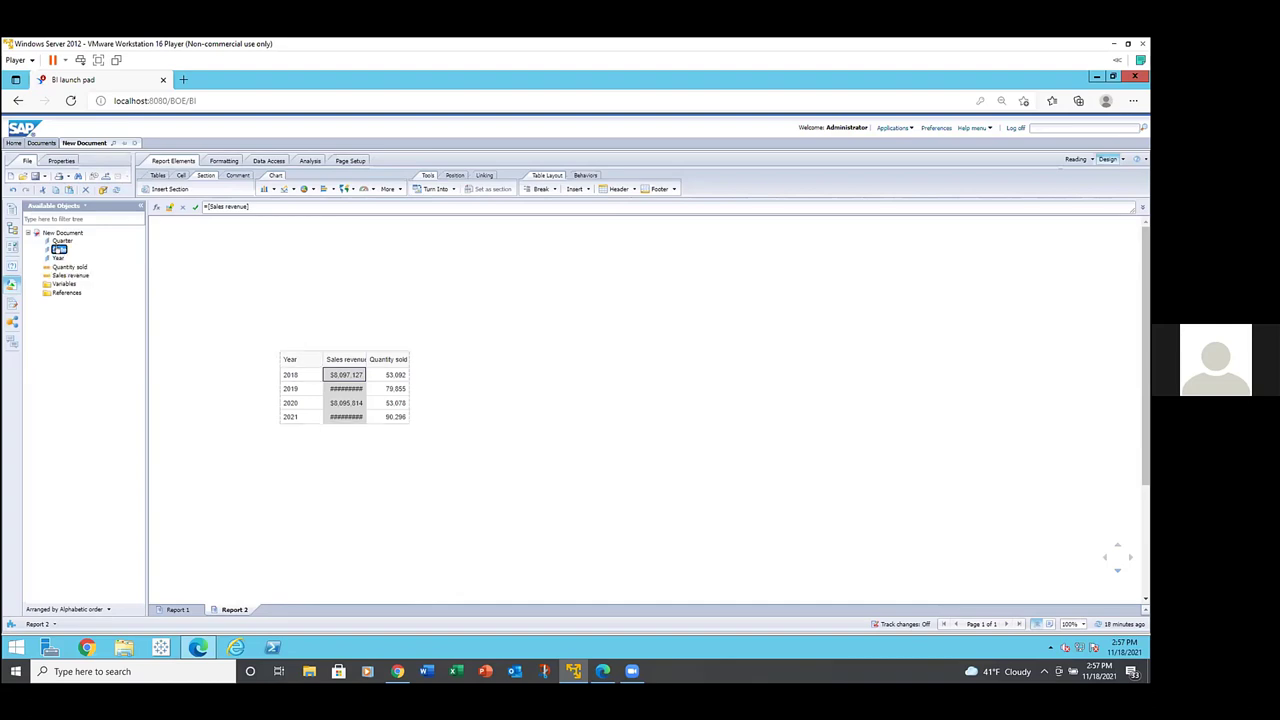
{"action": "left_click", "coordinate": [202, 231]}
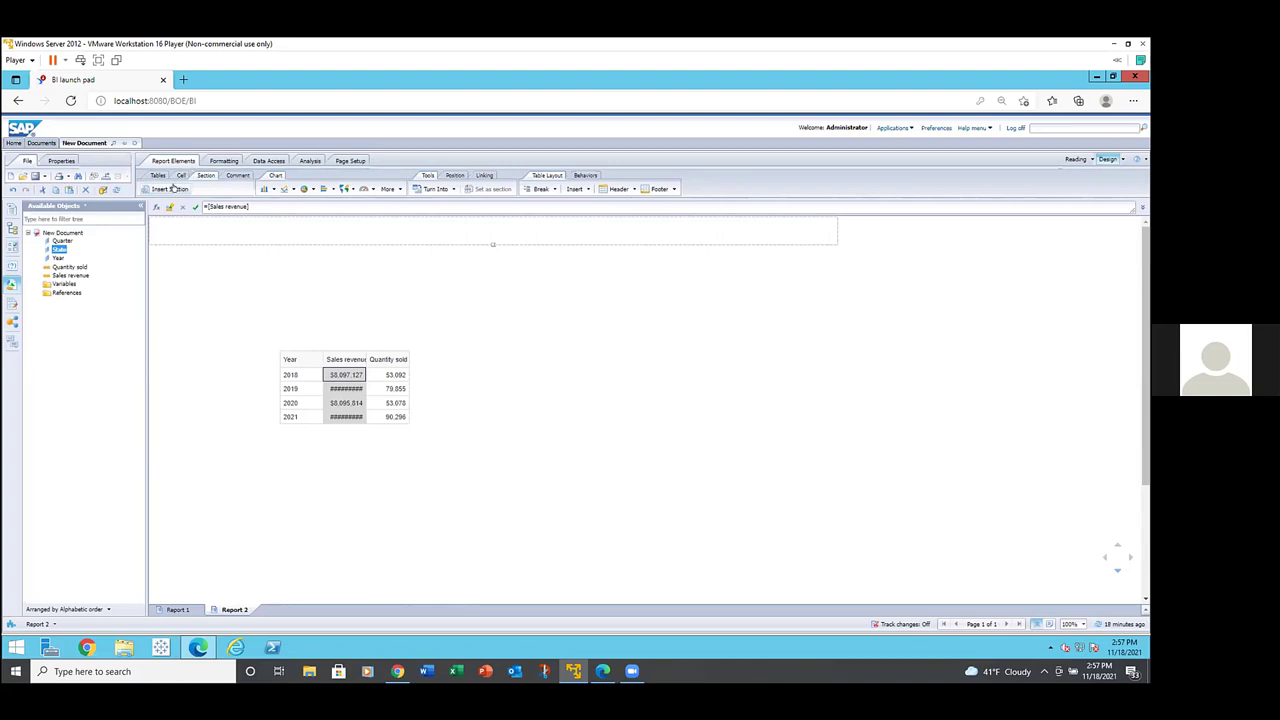
{"action": "left_click", "coordinate": [170, 189]}
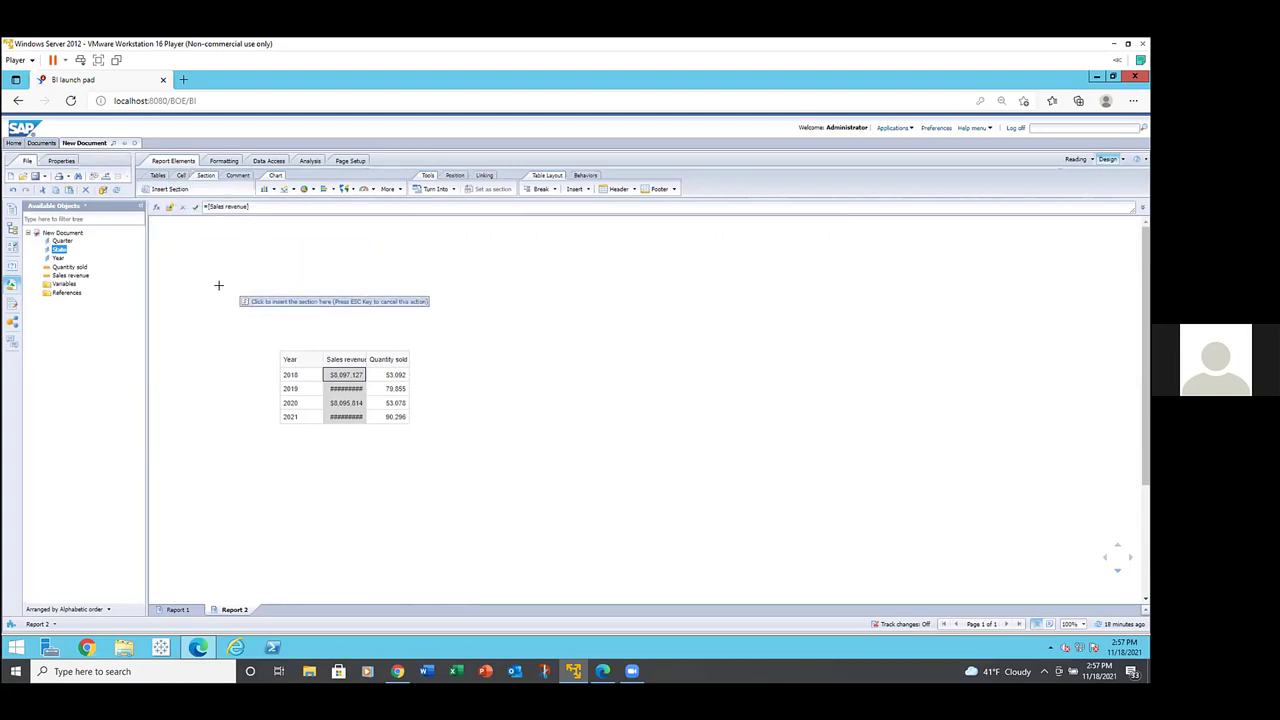
{"action": "left_click", "coordinate": [184, 302]}
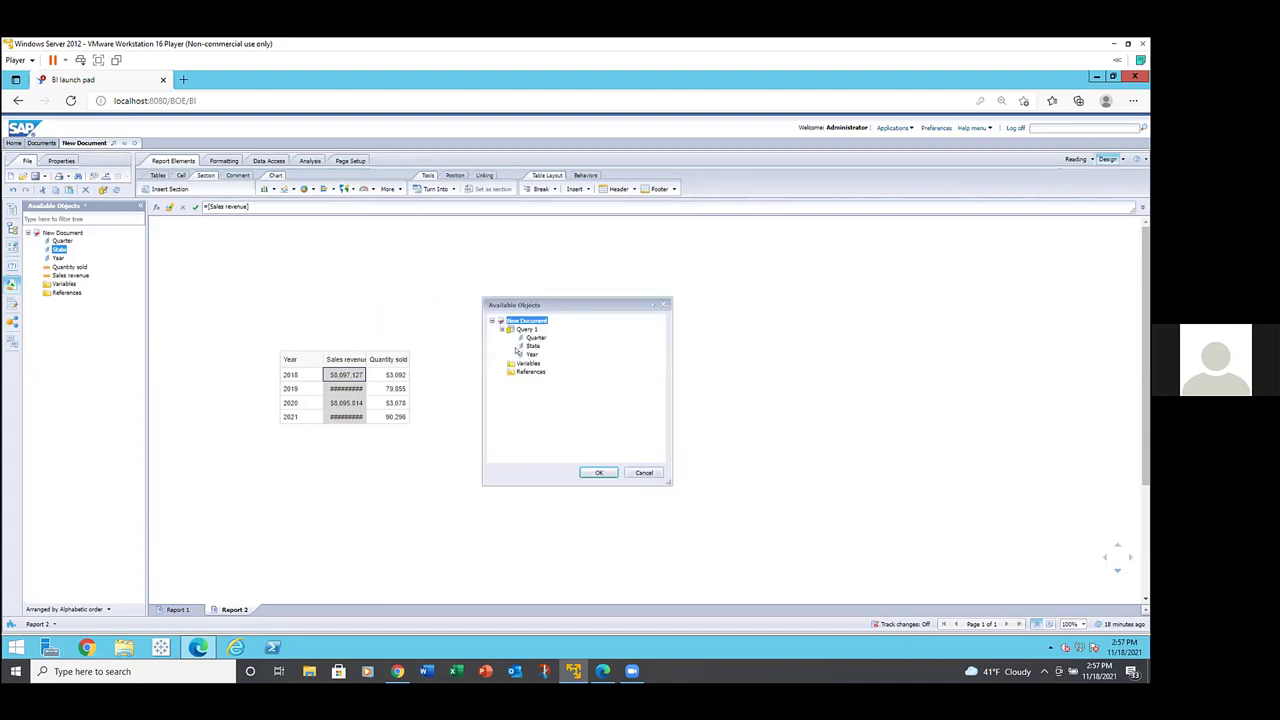
{"action": "left_click", "coordinate": [527, 345]}
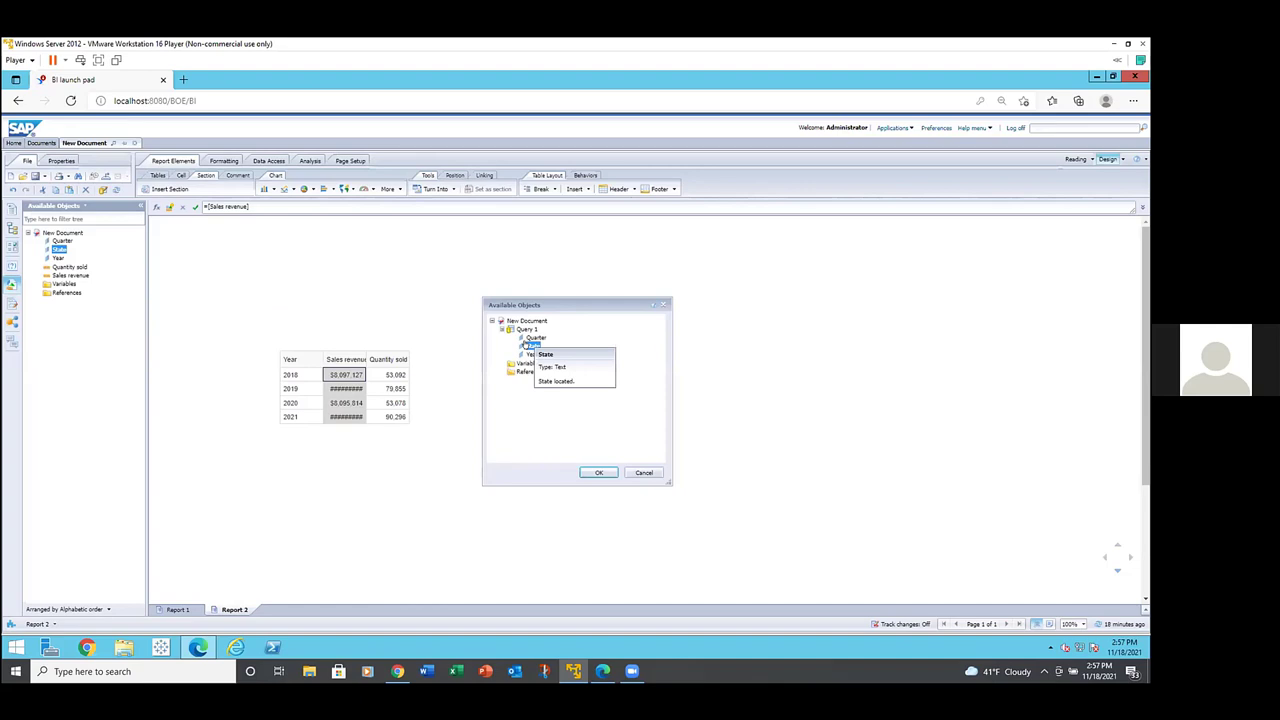
{"action": "double_click", "coordinate": [526, 344]}
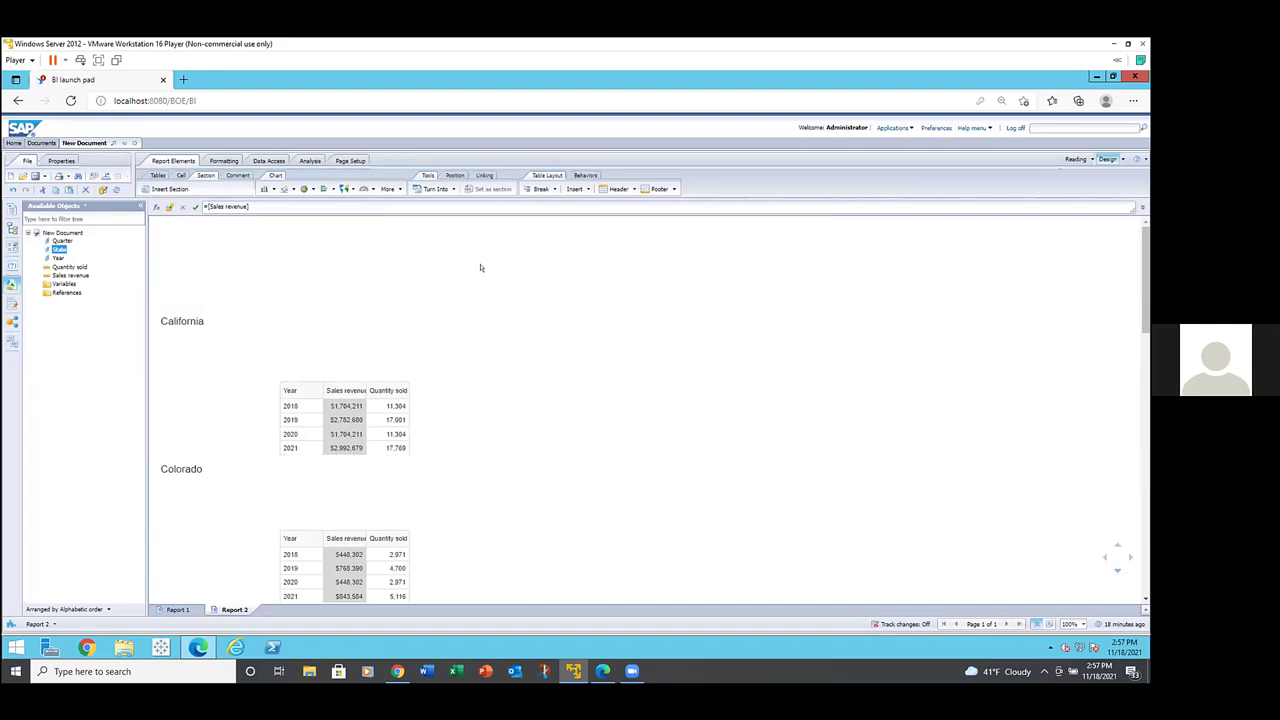
Step: Move the yearly table closer to the state name and extend the State section slightly below the table
{"action": "left_click", "coordinate": [340, 316]}
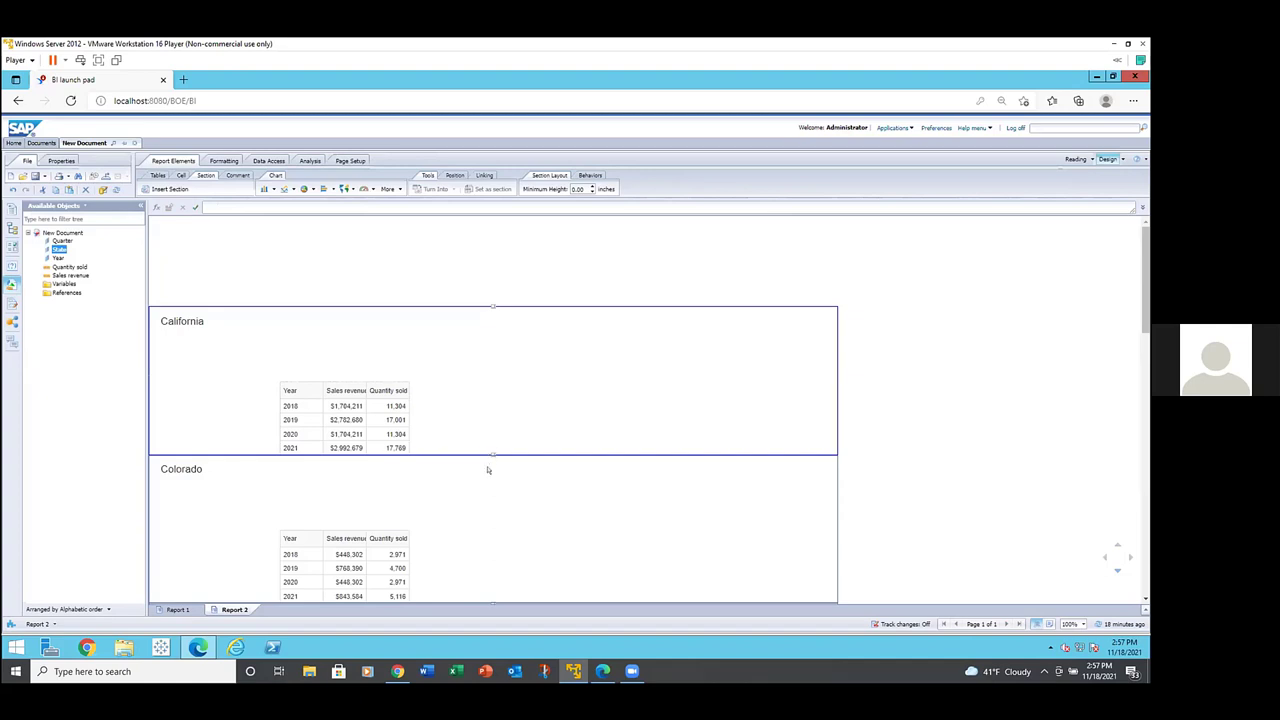
{"action": "left_click", "coordinate": [334, 384]}
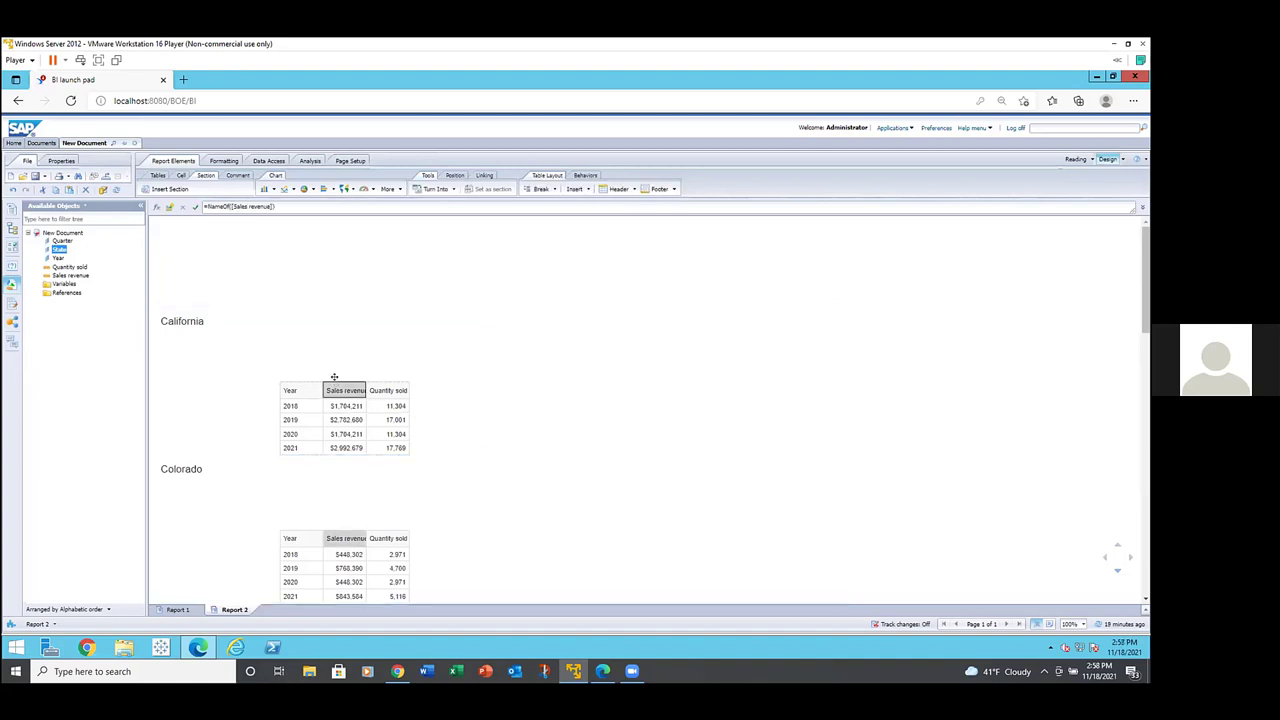
{"action": "left_click_drag", "start_coordinate": [334, 377], "coordinate": [294, 336]}
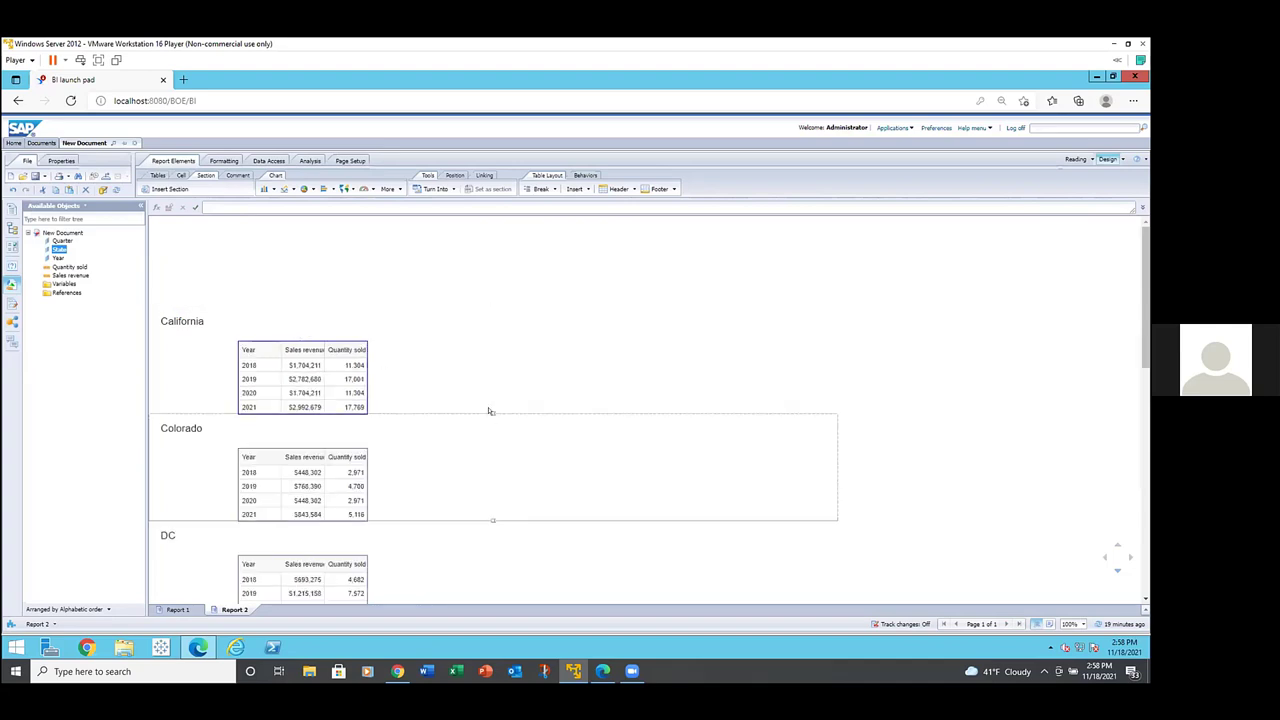
{"action": "left_click", "coordinate": [488, 411]}
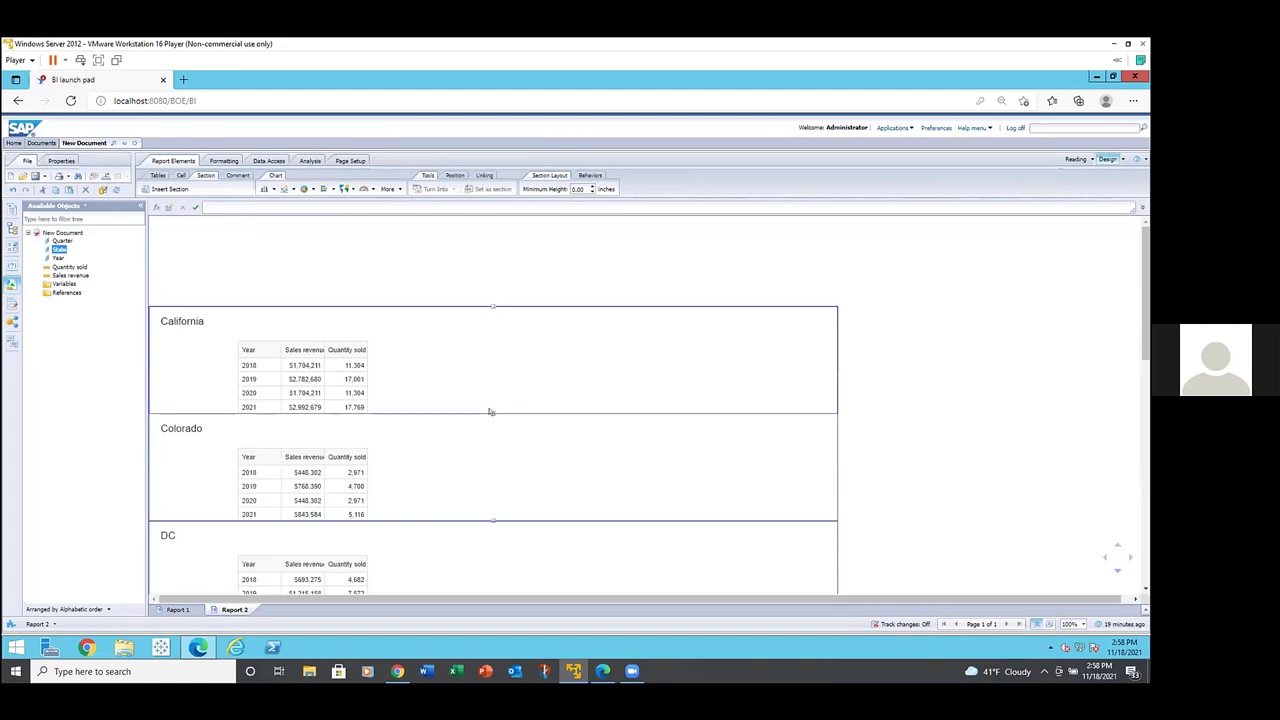
{"action": "left_click_drag", "start_coordinate": [489, 430], "coordinate": [489, 431]}
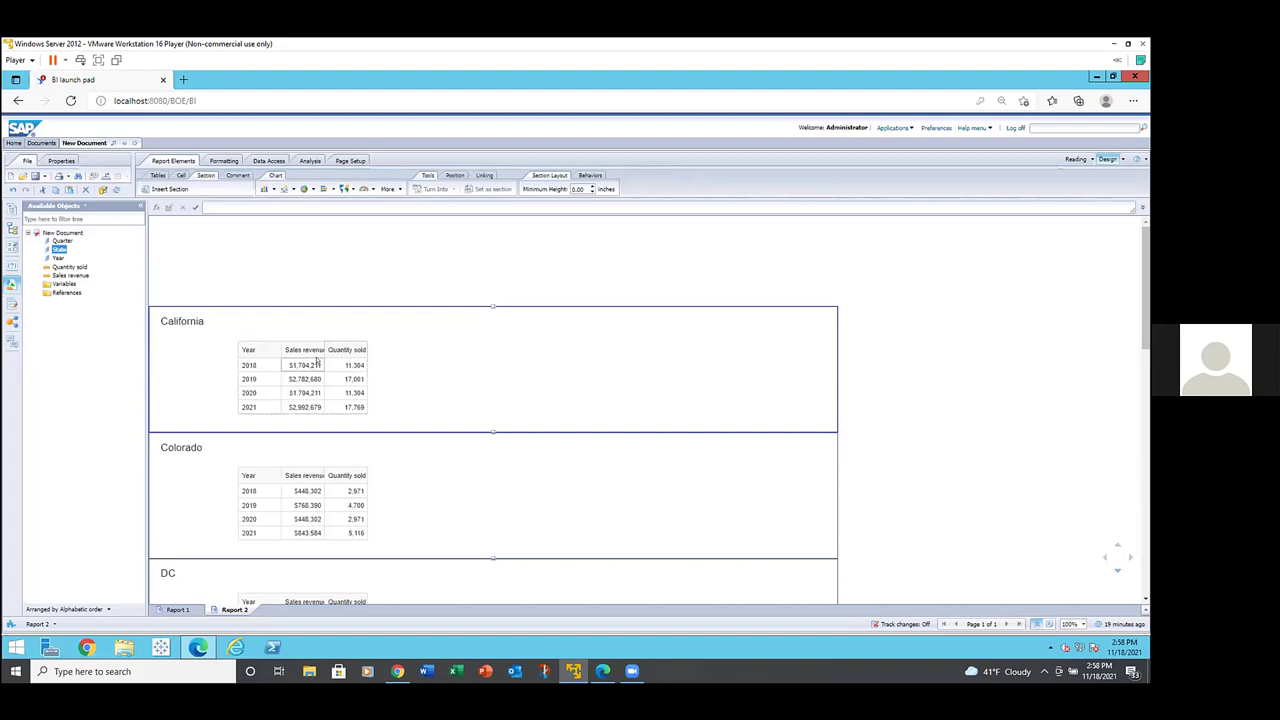
Step: Narrow the state name cell in the section and apply a border around it
{"action": "left_click", "coordinate": [212, 318]}
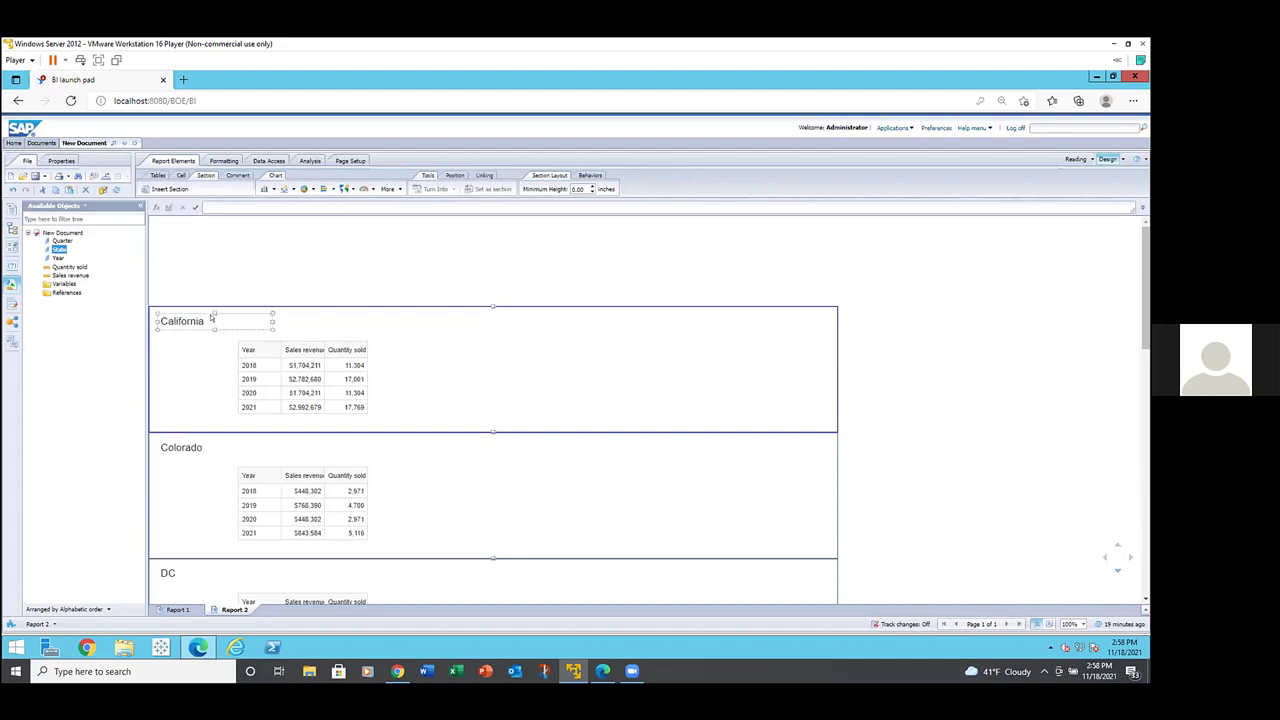
{"action": "left_click", "coordinate": [219, 322]}
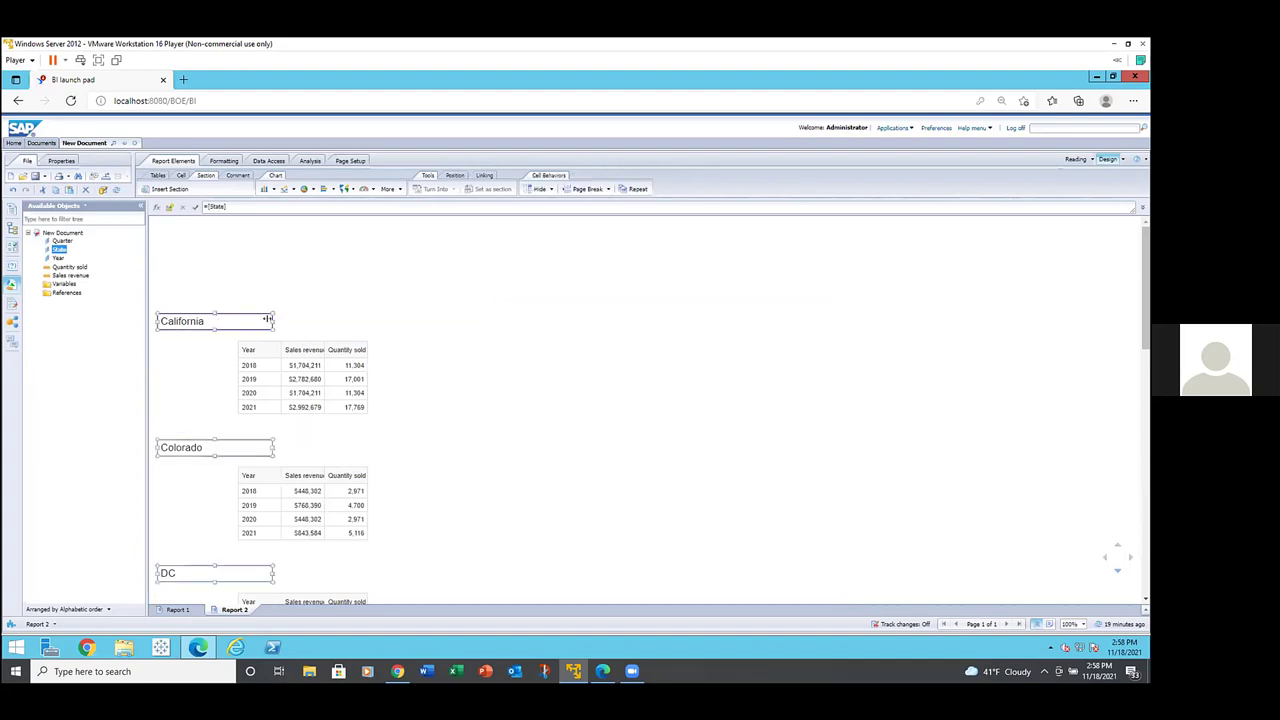
{"action": "left_click_drag", "start_coordinate": [272, 321], "coordinate": [248, 318]}
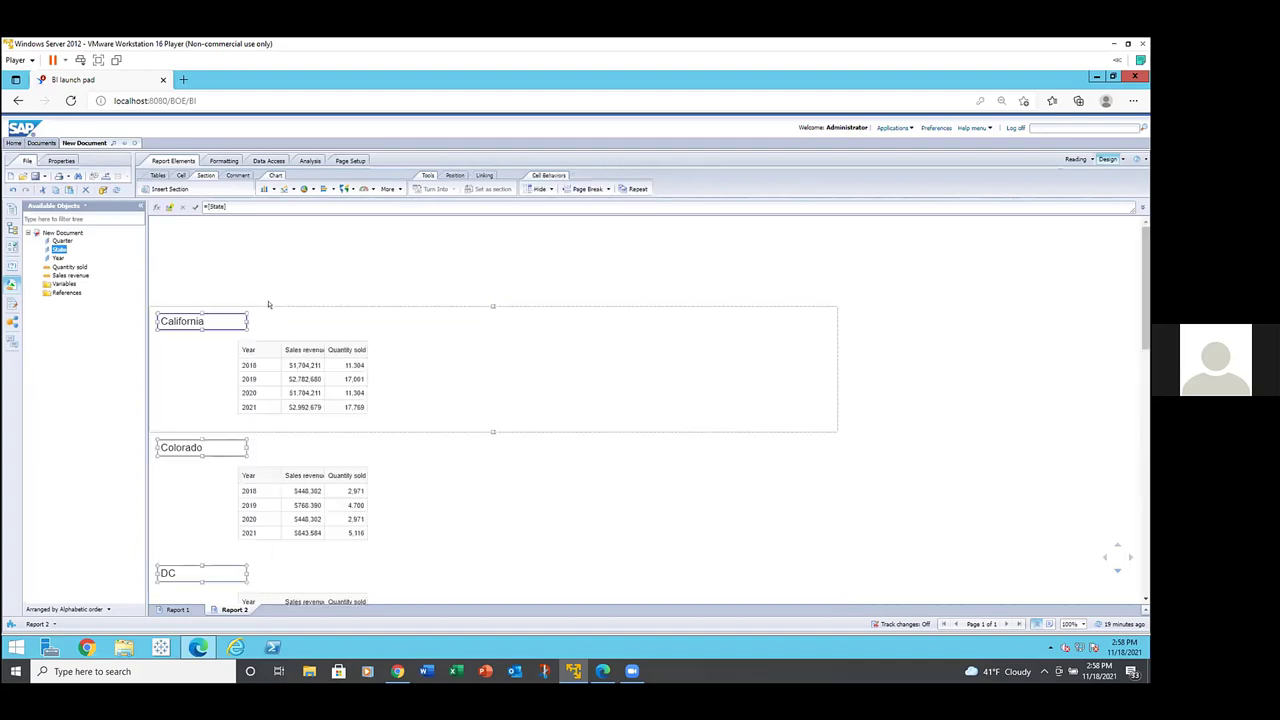
{"action": "left_click", "coordinate": [223, 161]}
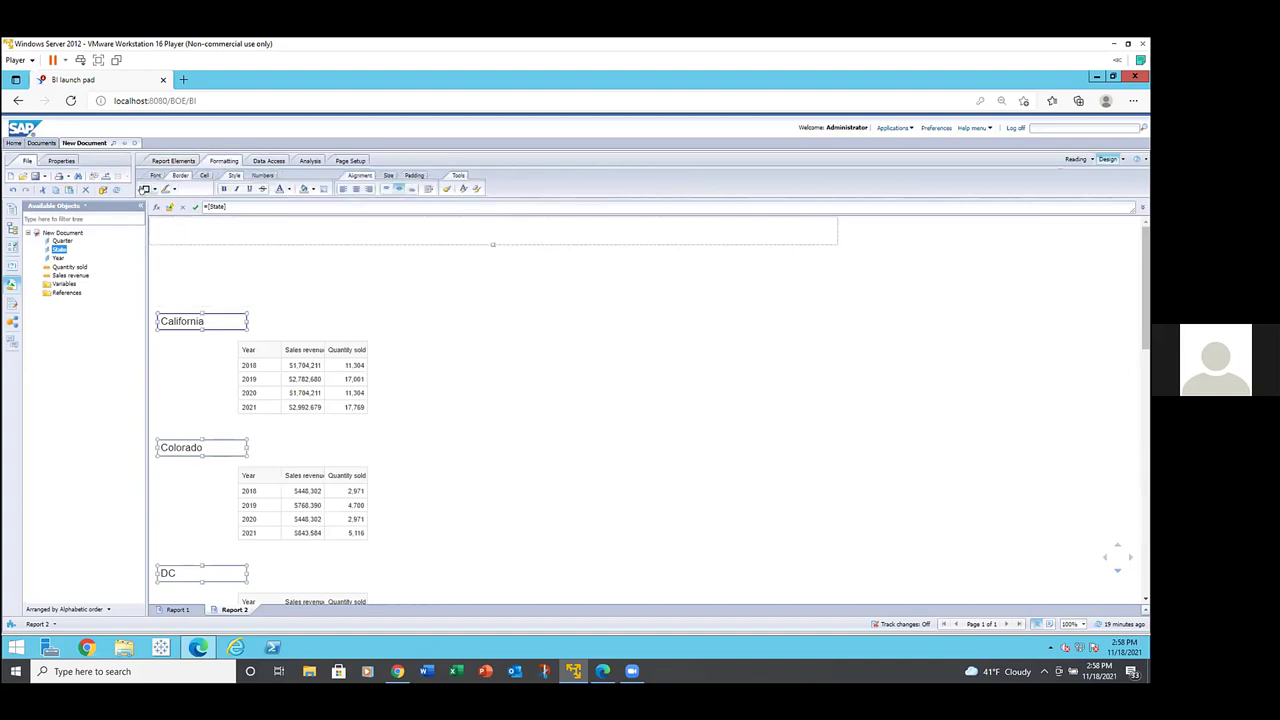
{"action": "left_click", "coordinate": [144, 189]}
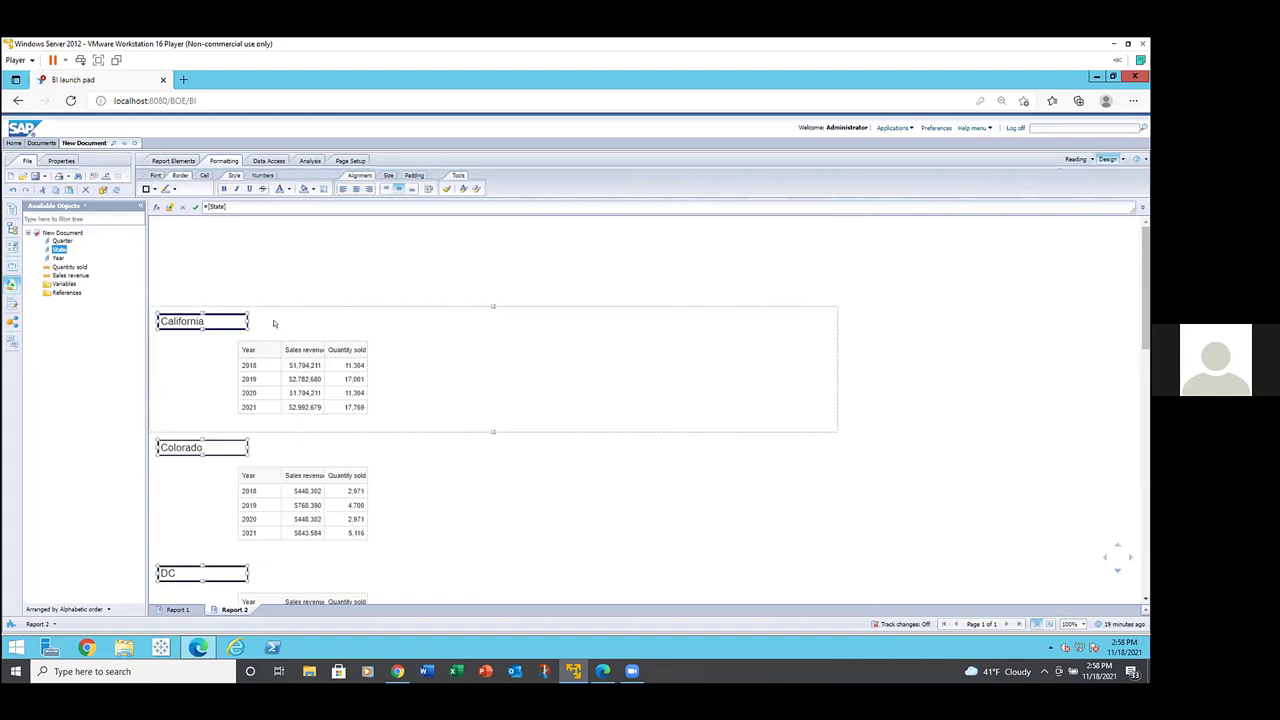
Step: Add Sum totals to the Sales revenue and Quantity sold columns of the section table
{"action": "left_click", "coordinate": [292, 362]}
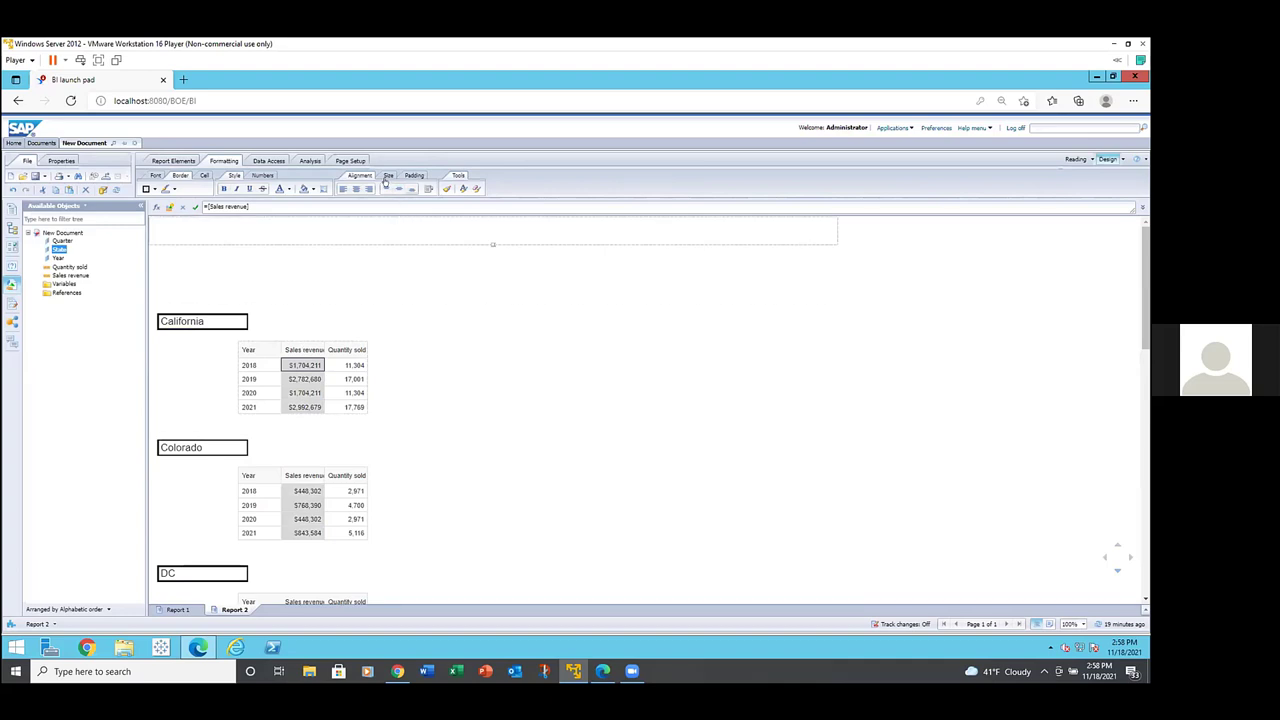
{"action": "left_click", "coordinate": [311, 161]}
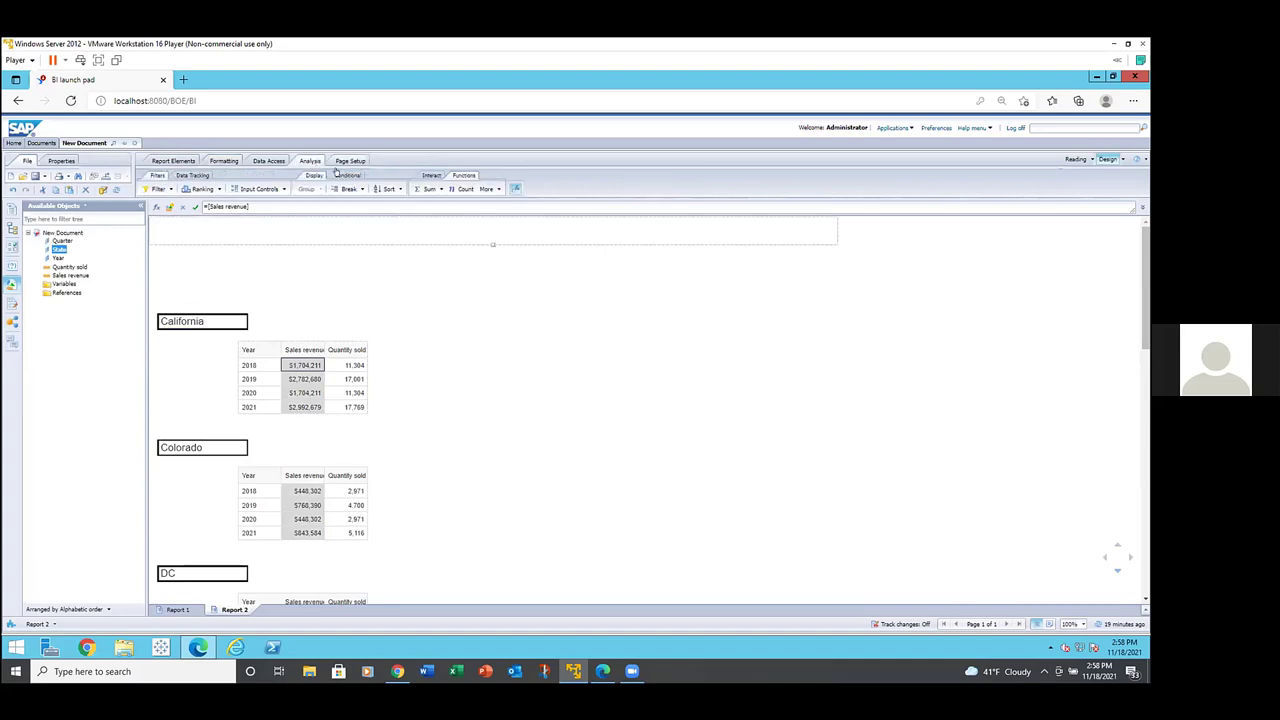
{"action": "left_click", "coordinate": [424, 189]}
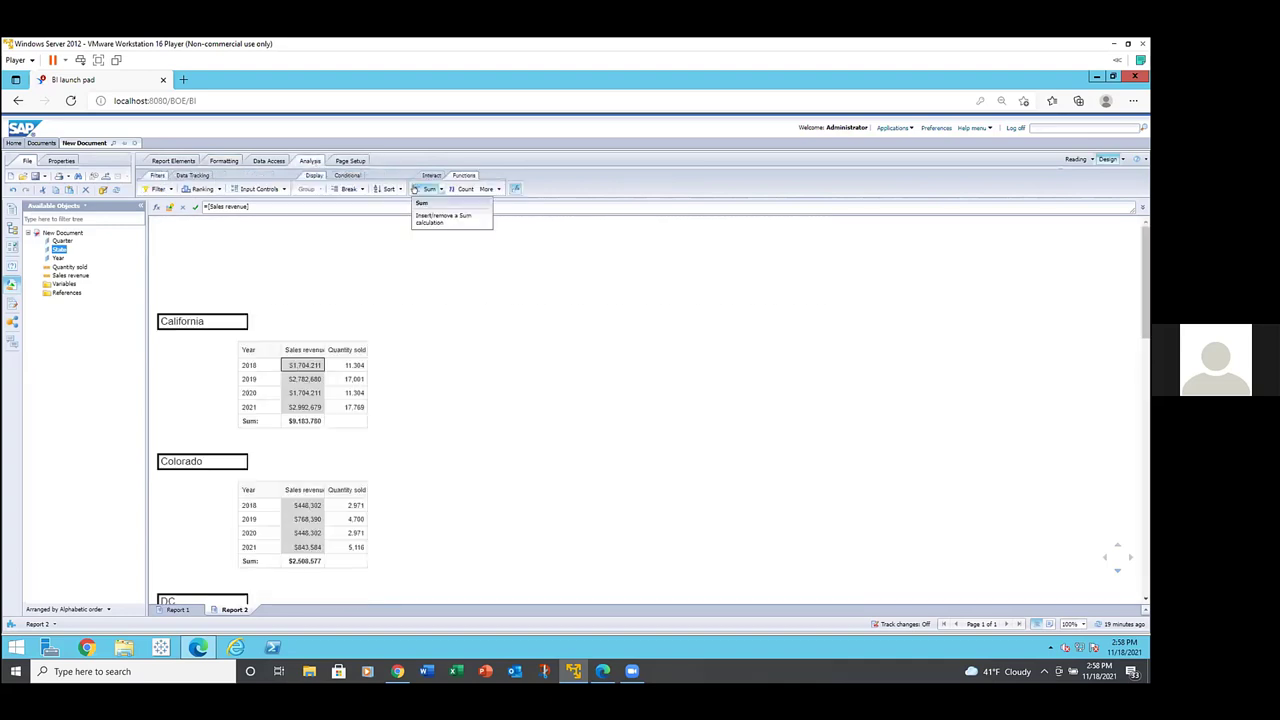
{"action": "left_click", "coordinate": [350, 366]}
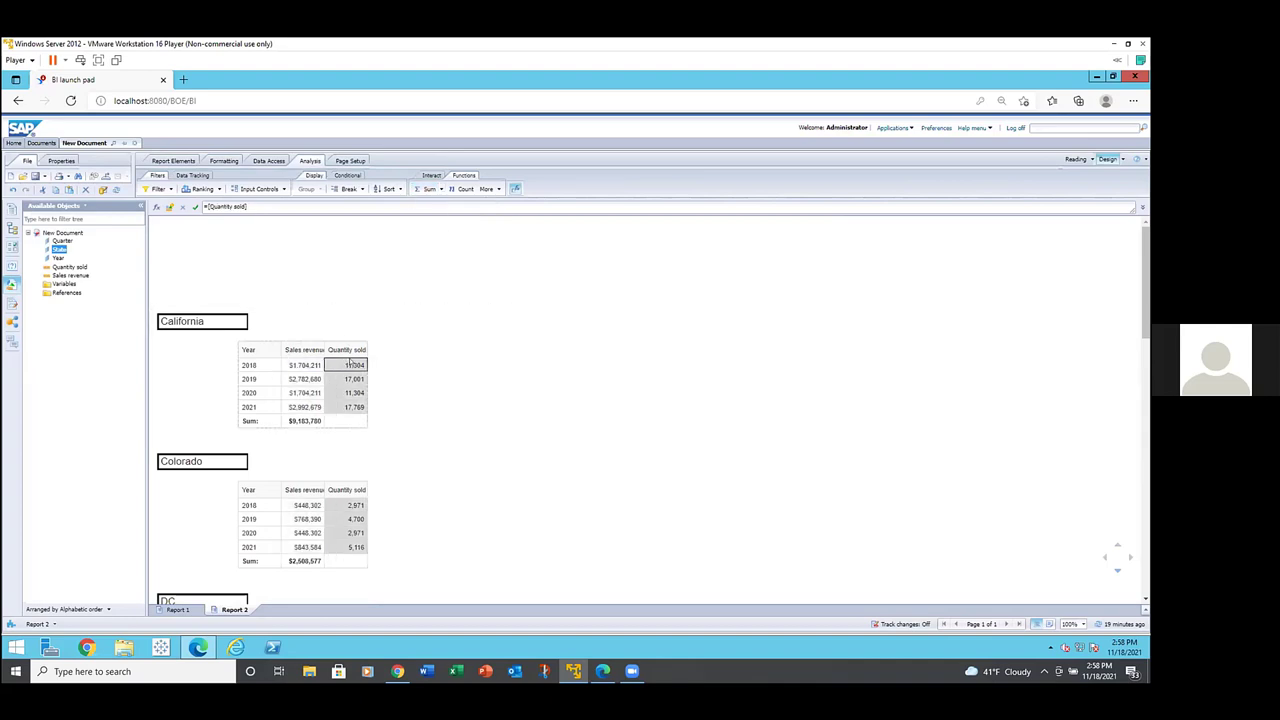
{"action": "left_click", "coordinate": [427, 190]}
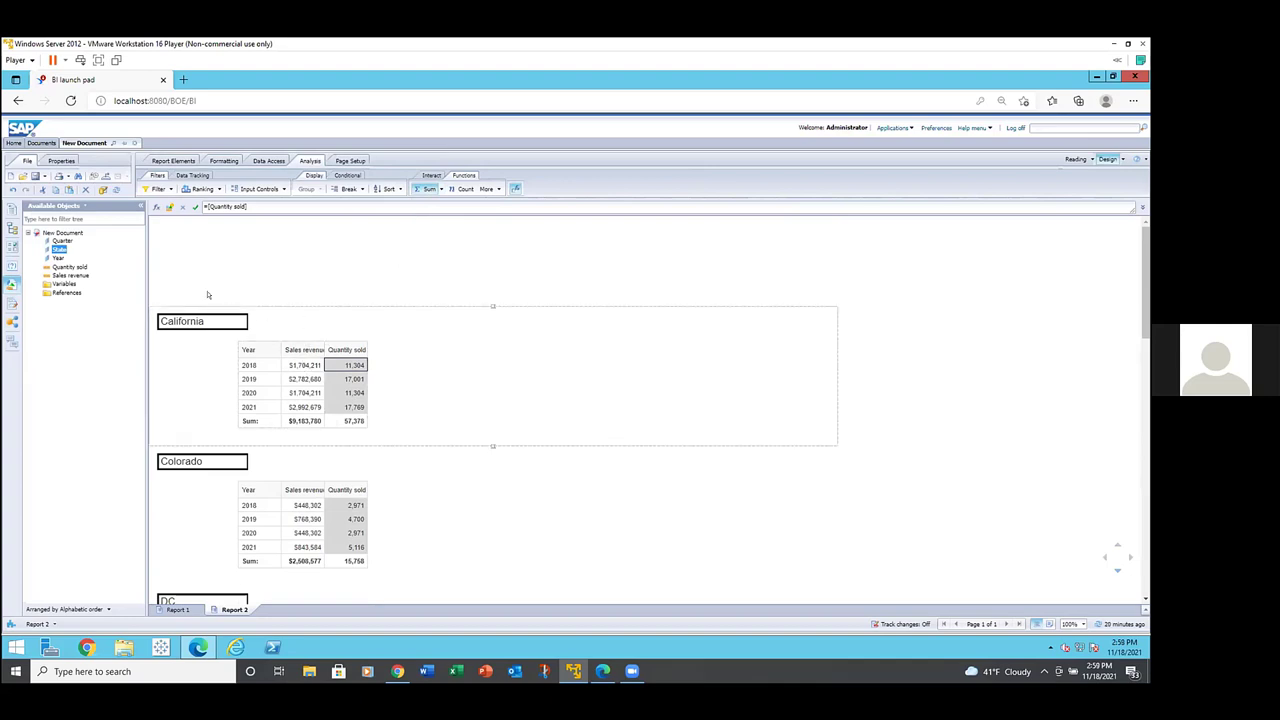
Step: Place a Sales revenue cell beside the state name in the section and widen it toward the state name
{"action": "left_click_drag", "start_coordinate": [72, 274], "coordinate": [278, 313]}
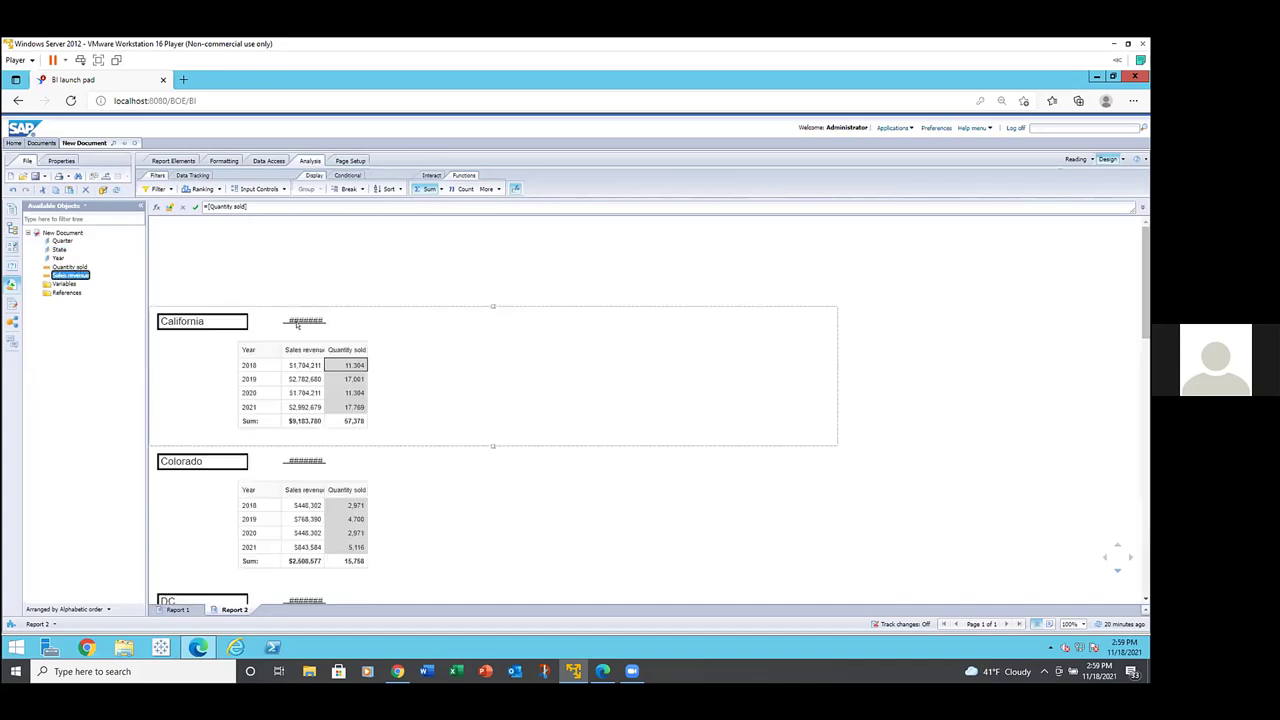
{"action": "left_click", "coordinate": [298, 321]}
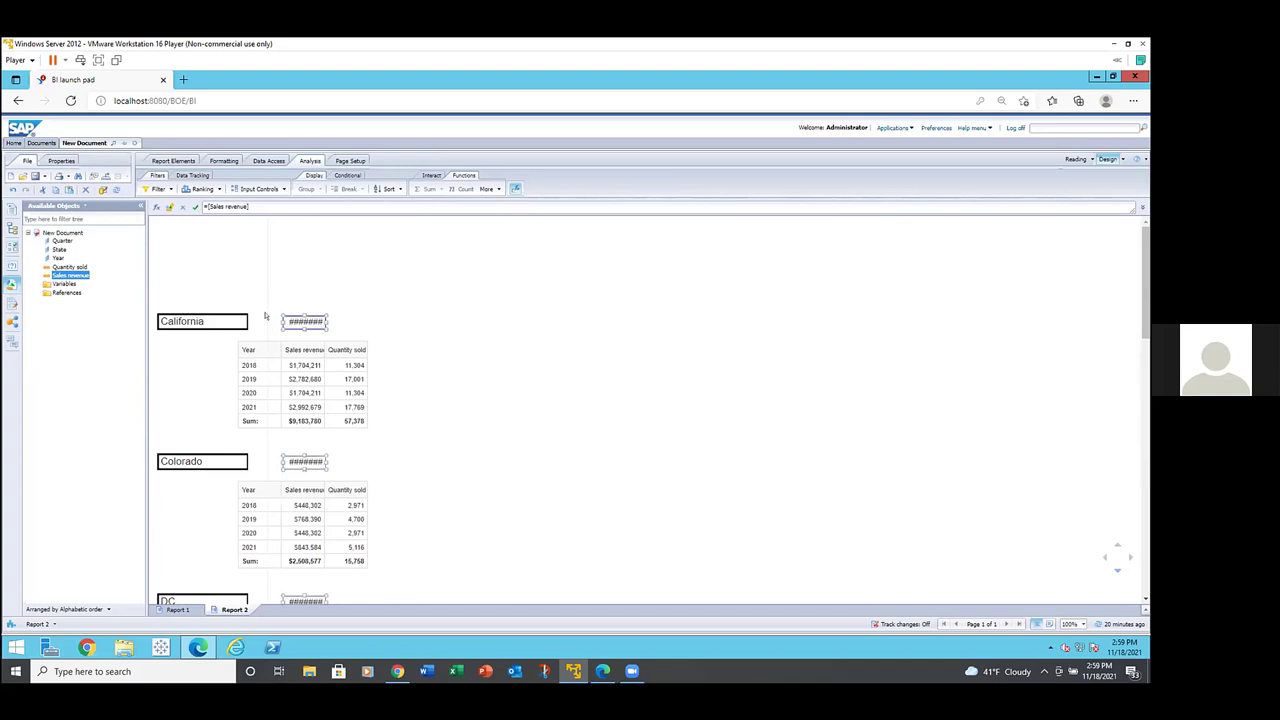
{"action": "left_click_drag", "start_coordinate": [265, 316], "coordinate": [263, 312]}
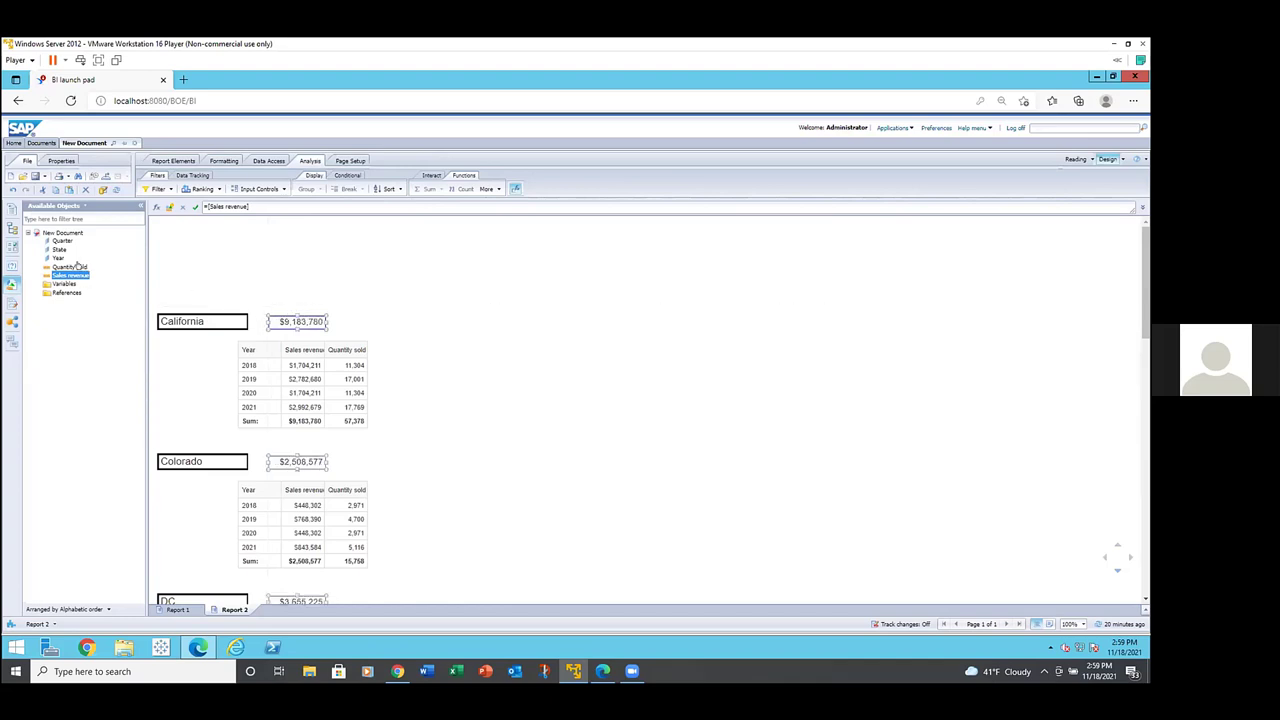
Step: Place a Quantity sold cell beside the section's sales revenue total and shift it slightly closer to that total
{"action": "left_click_drag", "start_coordinate": [78, 266], "coordinate": [347, 318]}
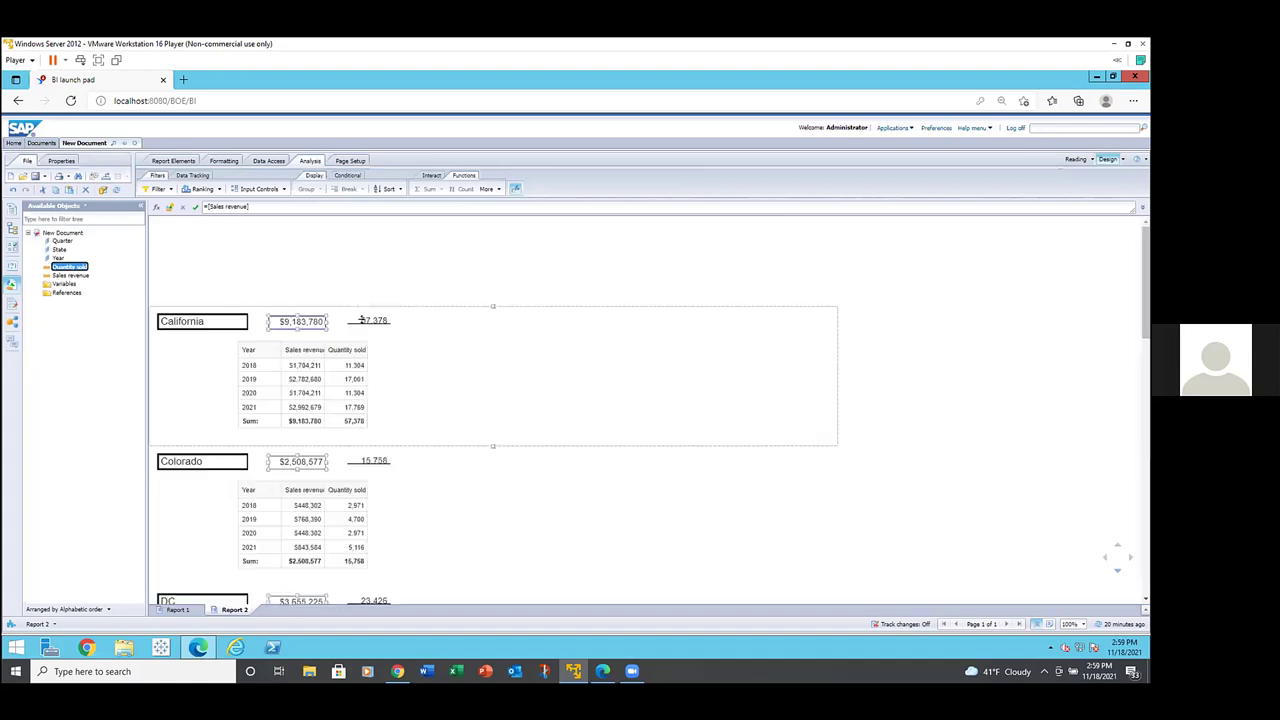
{"action": "left_click", "coordinate": [362, 320]}
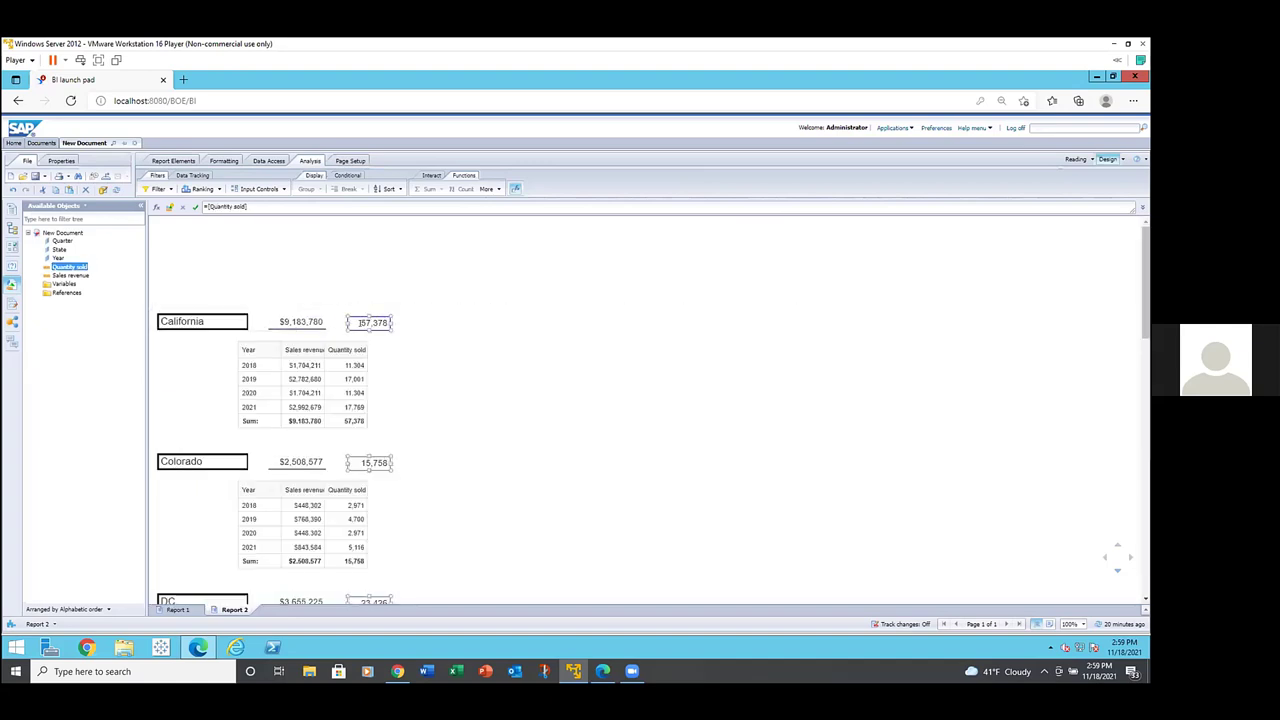
{"action": "left_click_drag", "start_coordinate": [353, 311], "coordinate": [344, 311]}
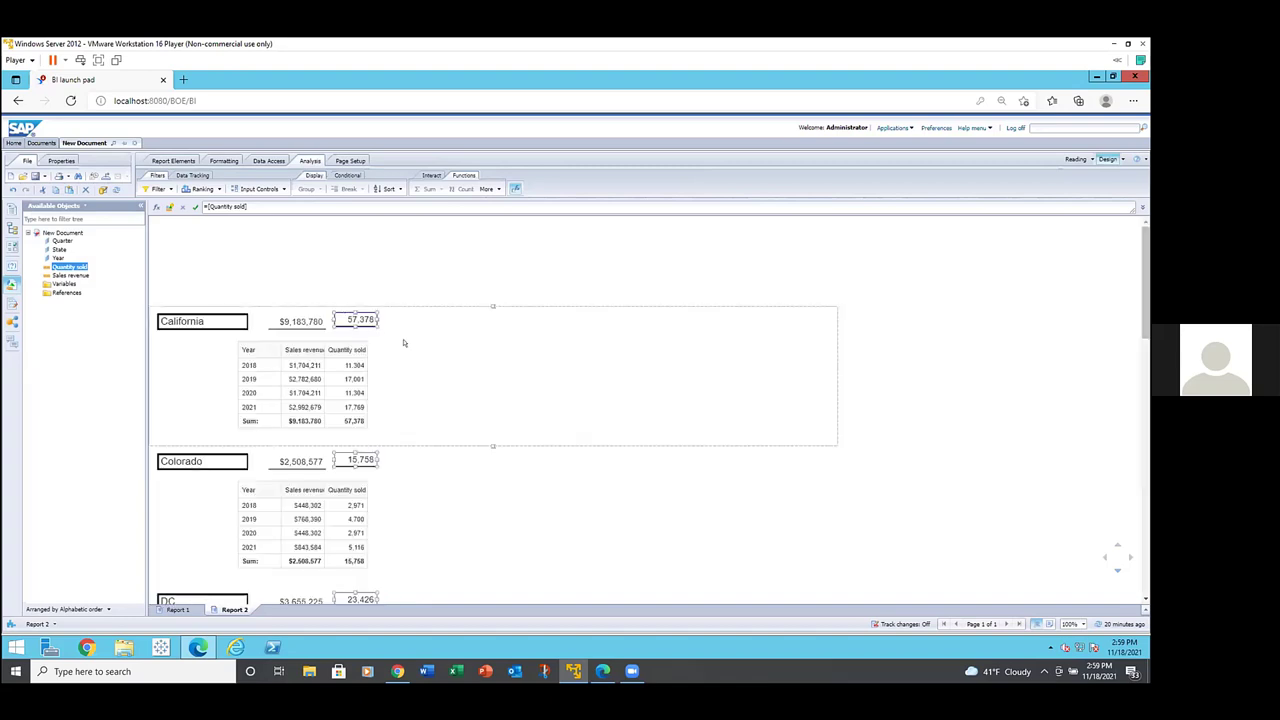
{"action": "scroll", "coordinate": [451, 357], "scroll_direction": "down", "scroll_amount": 3}
{"action": "scroll", "coordinate": [451, 357], "scroll_direction": "down", "scroll_amount": 9}
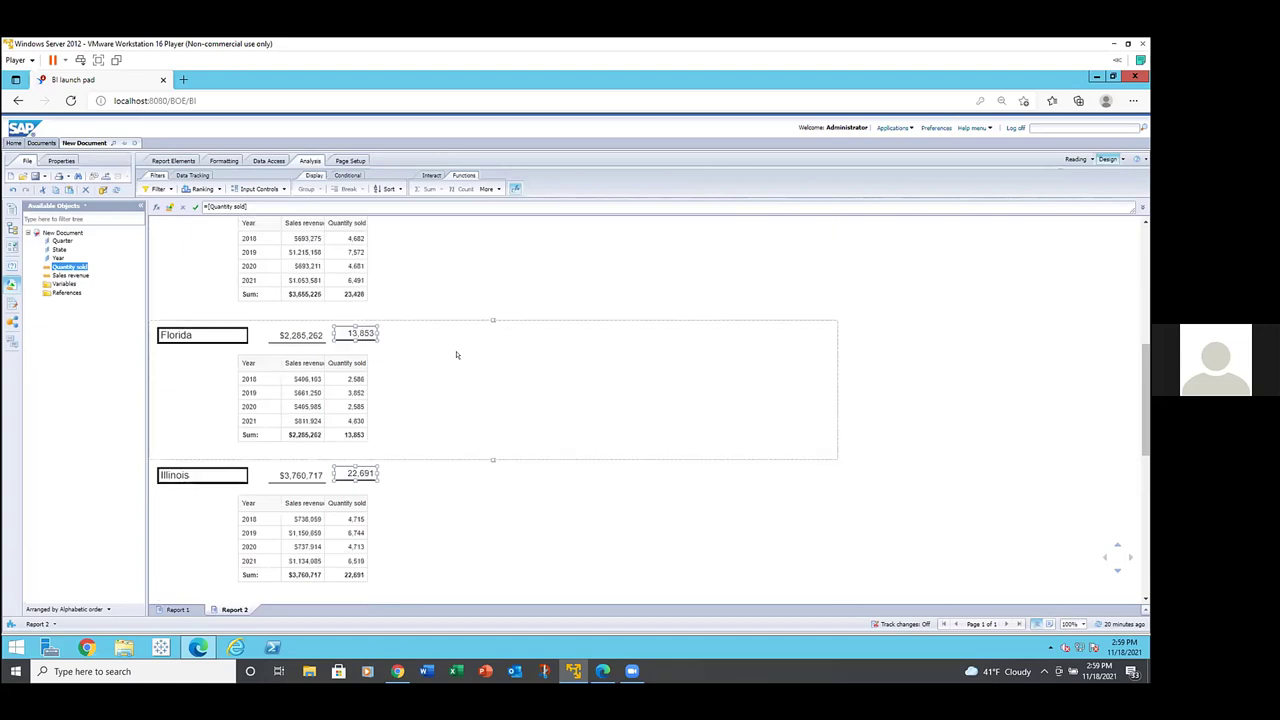
{"action": "scroll", "coordinate": [450, 355], "scroll_direction": "down", "scroll_amount": 3}
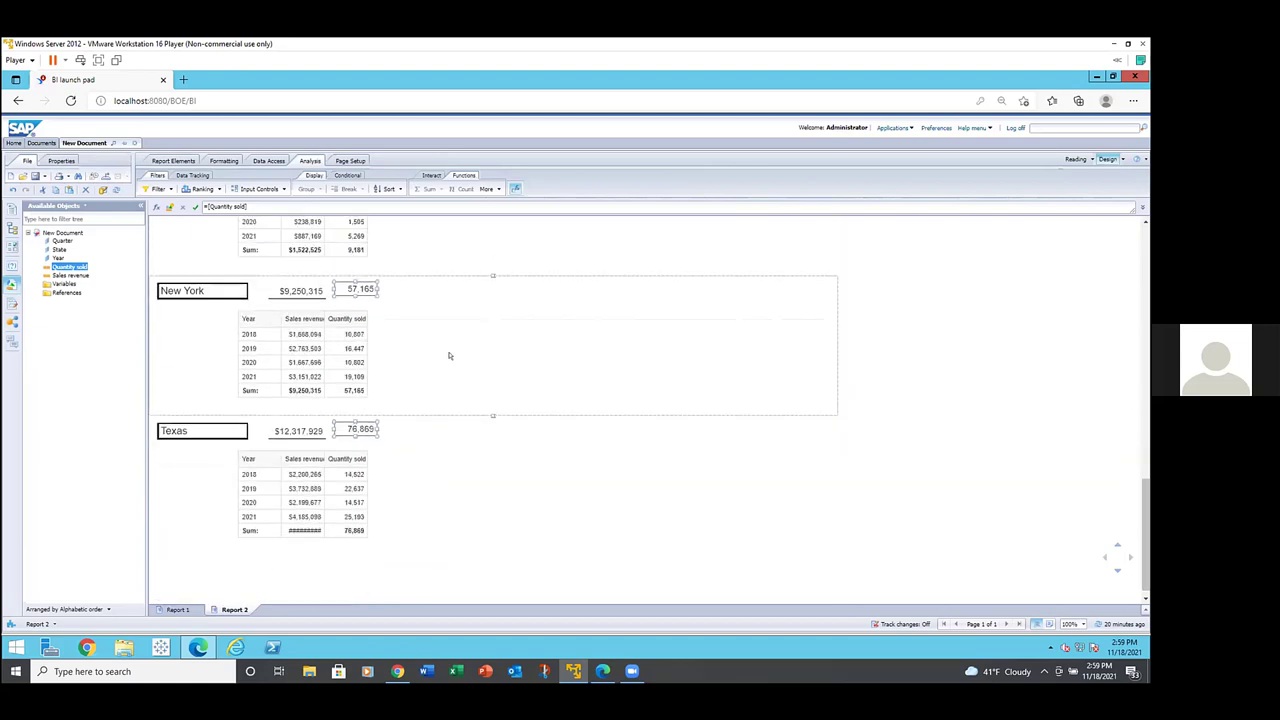
{"action": "scroll", "coordinate": [450, 356], "scroll_direction": "up", "scroll_amount": 3}
{"action": "scroll", "coordinate": [450, 352], "scroll_direction": "up", "scroll_amount": 4}
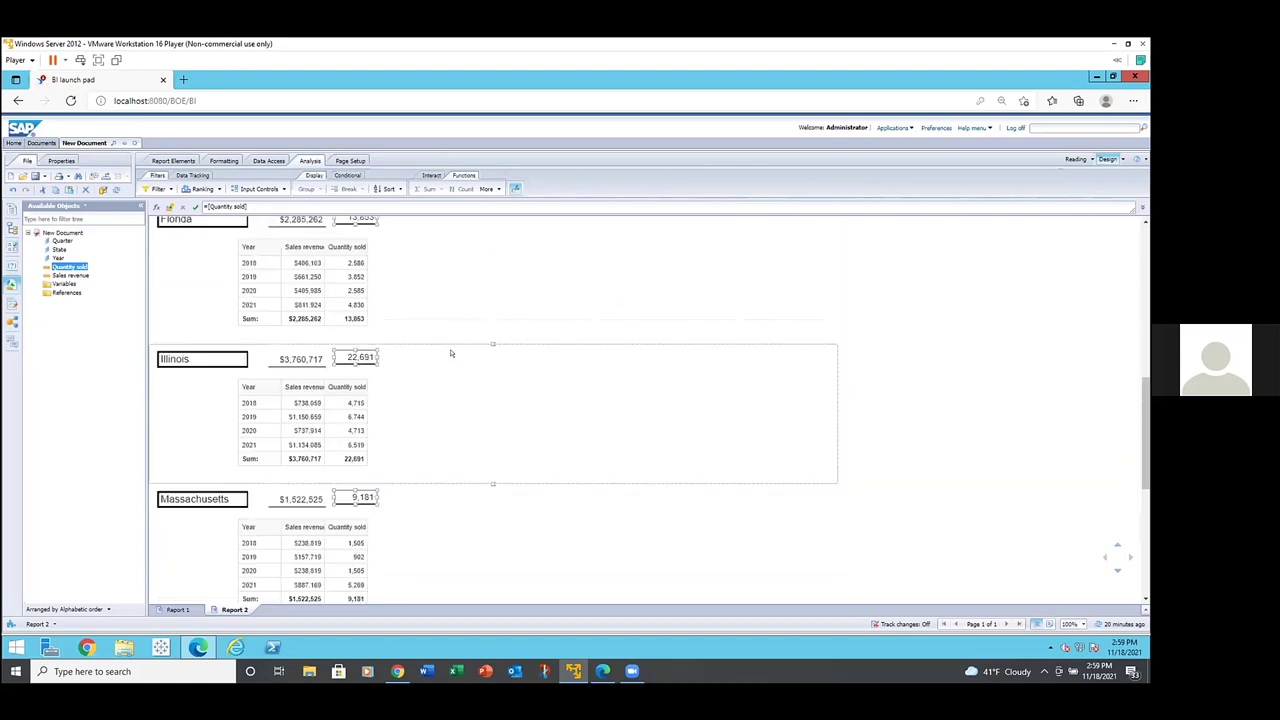
Step: Copy the yearly sales table in the California section and paste the duplicate beside the original table
{"action": "scroll", "coordinate": [457, 346], "scroll_direction": "up", "scroll_amount": 1}
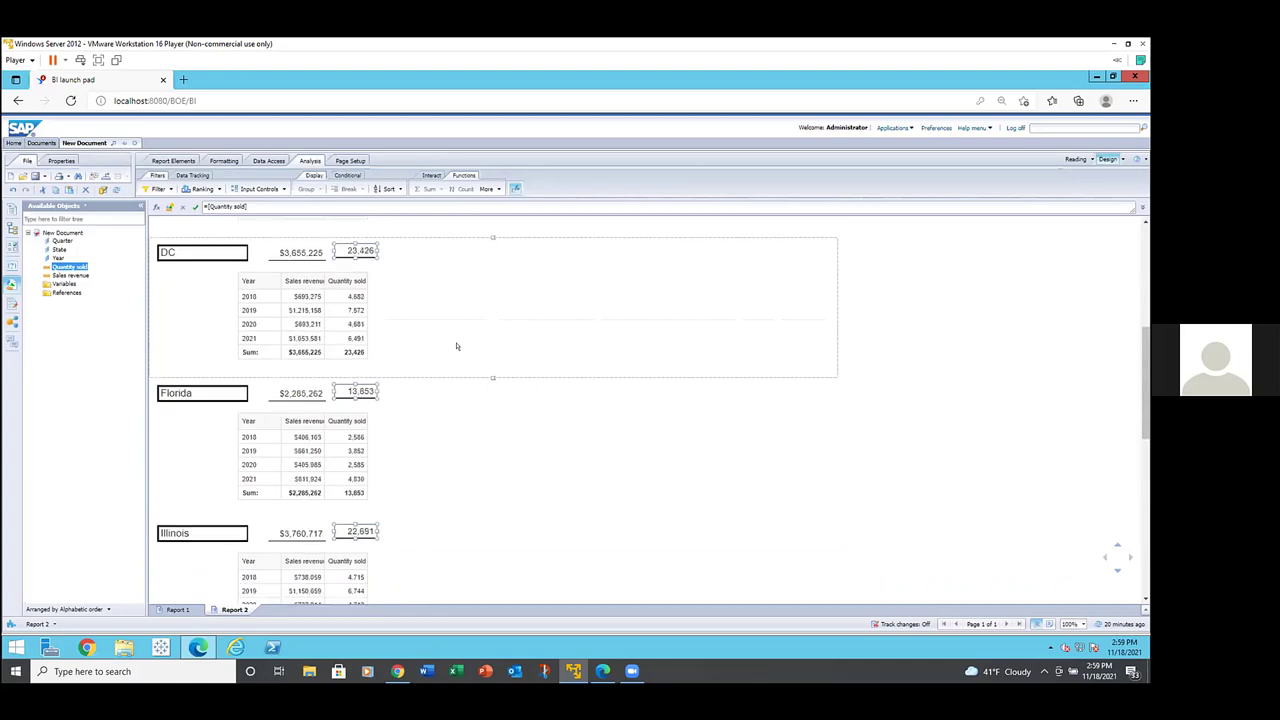
{"action": "scroll", "coordinate": [457, 346], "scroll_direction": "up", "scroll_amount": 1}
{"action": "scroll", "coordinate": [457, 346], "scroll_direction": "up", "scroll_amount": 1}
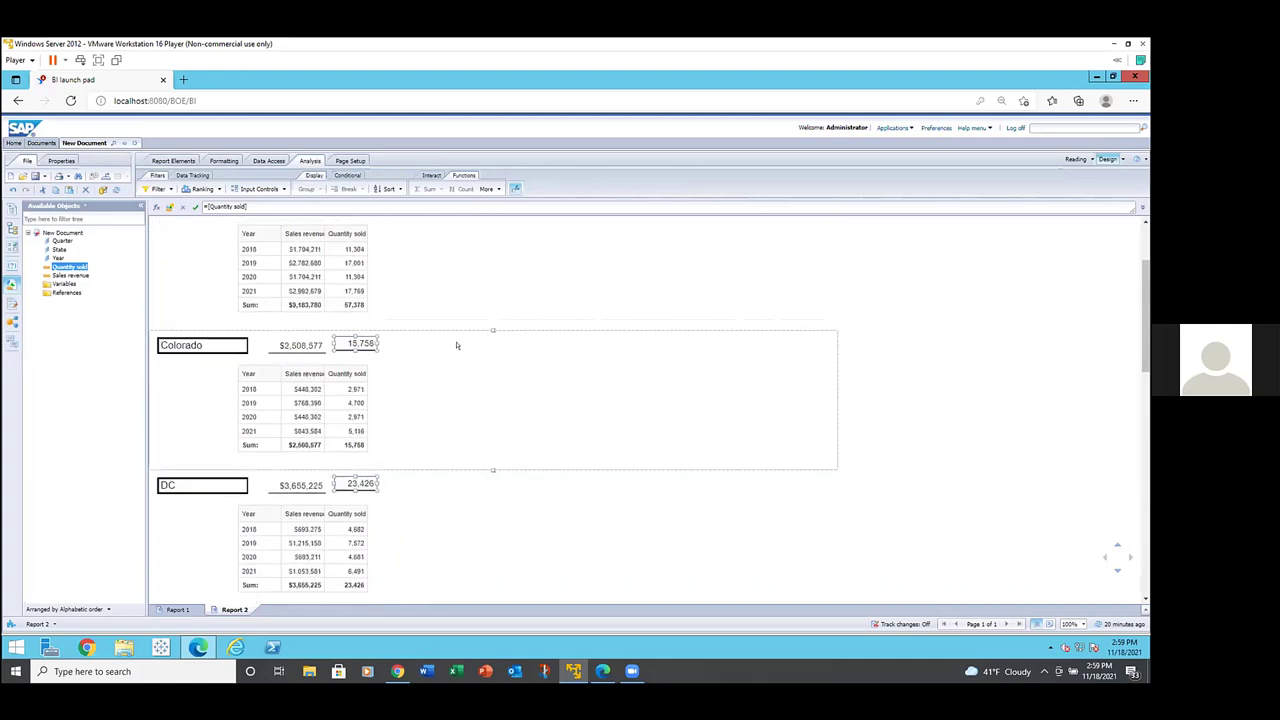
{"action": "scroll", "coordinate": [456, 345], "scroll_direction": "up", "scroll_amount": 1}
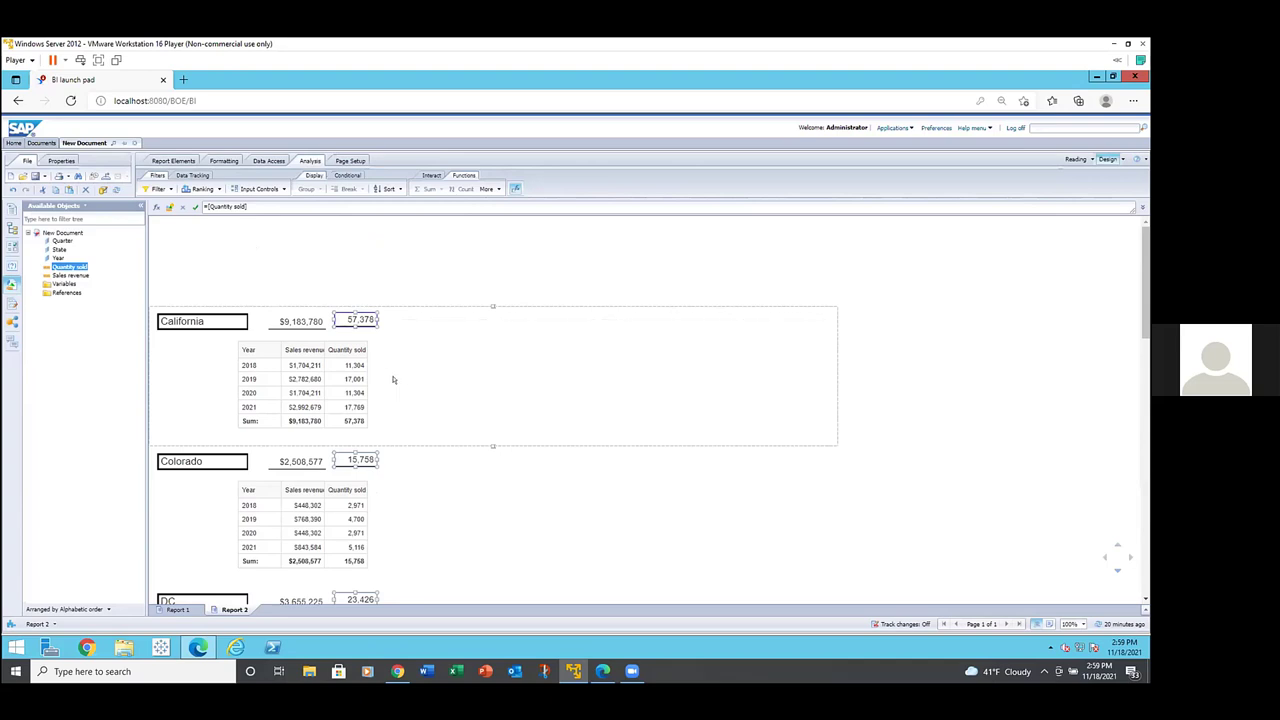
{"action": "right_click", "coordinate": [249, 336]}
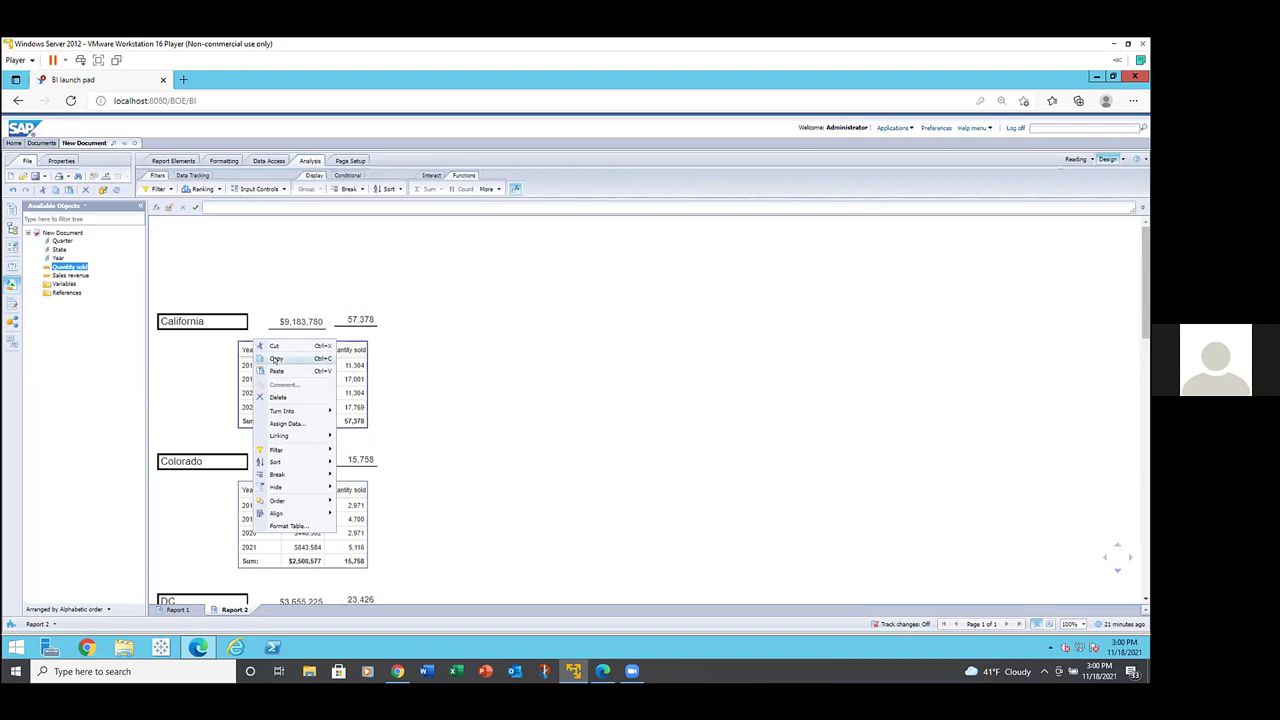
{"action": "left_click", "coordinate": [277, 359]}
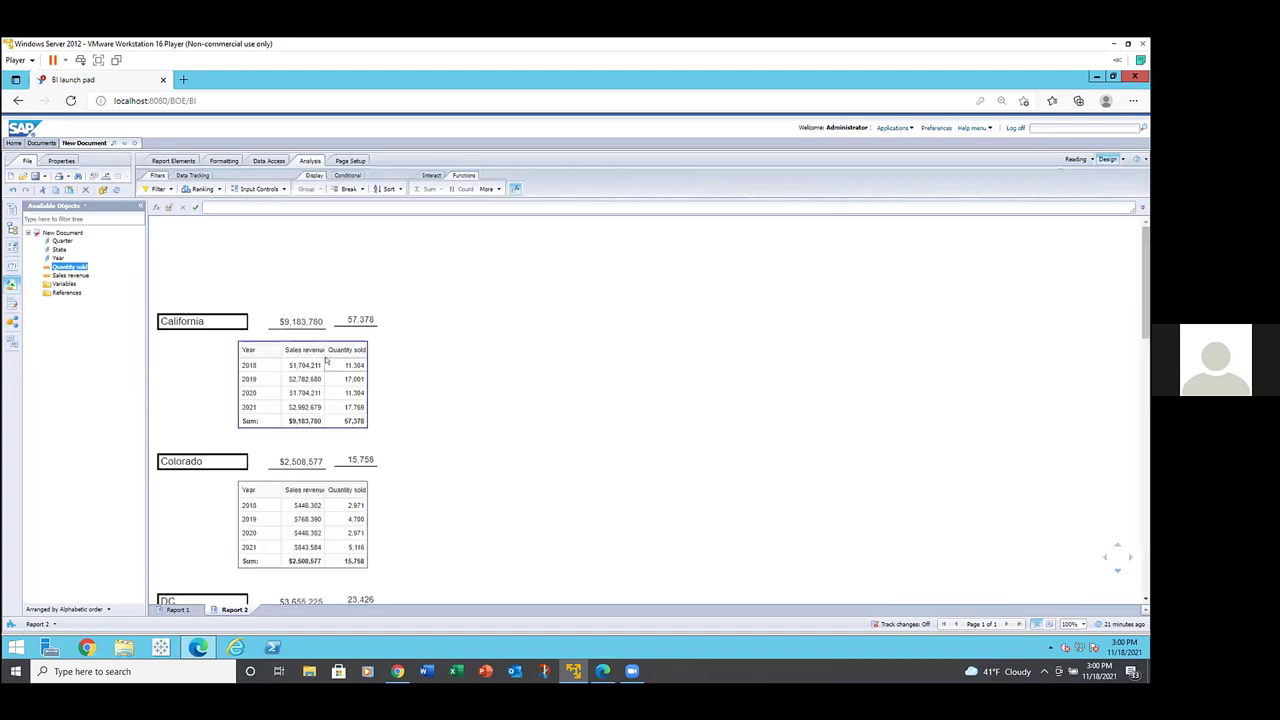
{"action": "left_click", "coordinate": [399, 350]}
{"action": "right_click", "coordinate": [394, 347]}
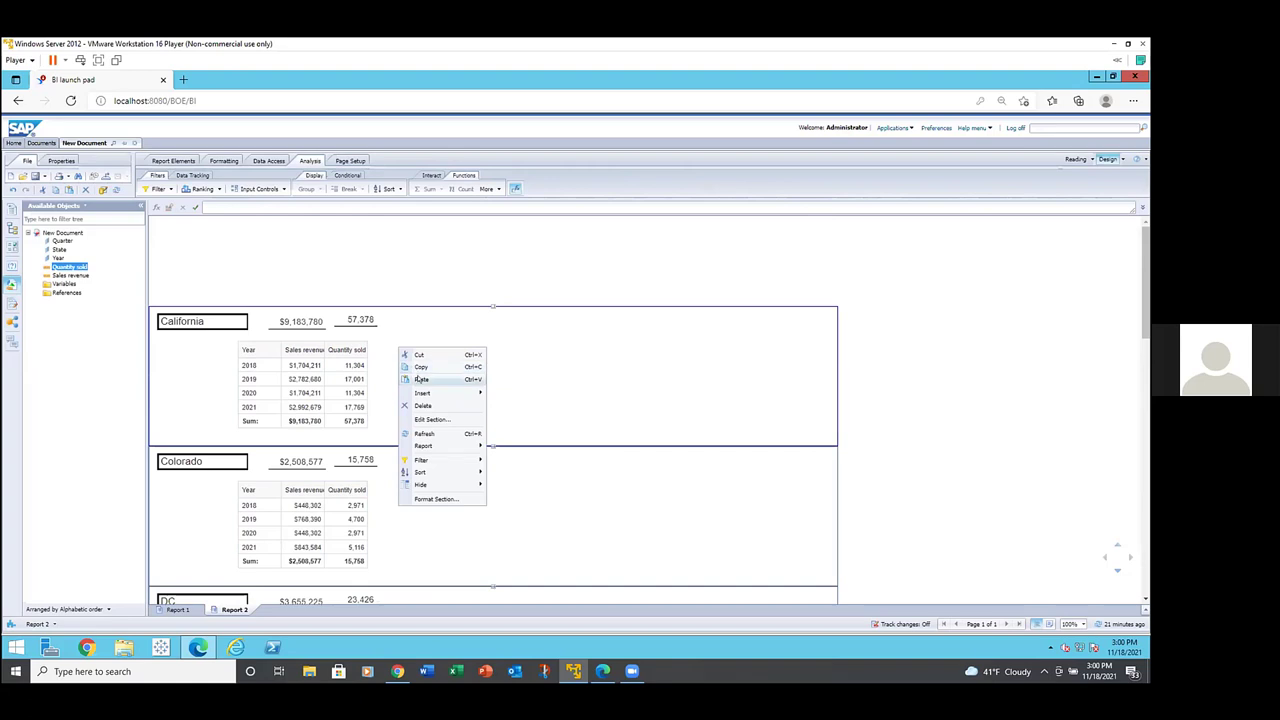
{"action": "left_click", "coordinate": [421, 380]}
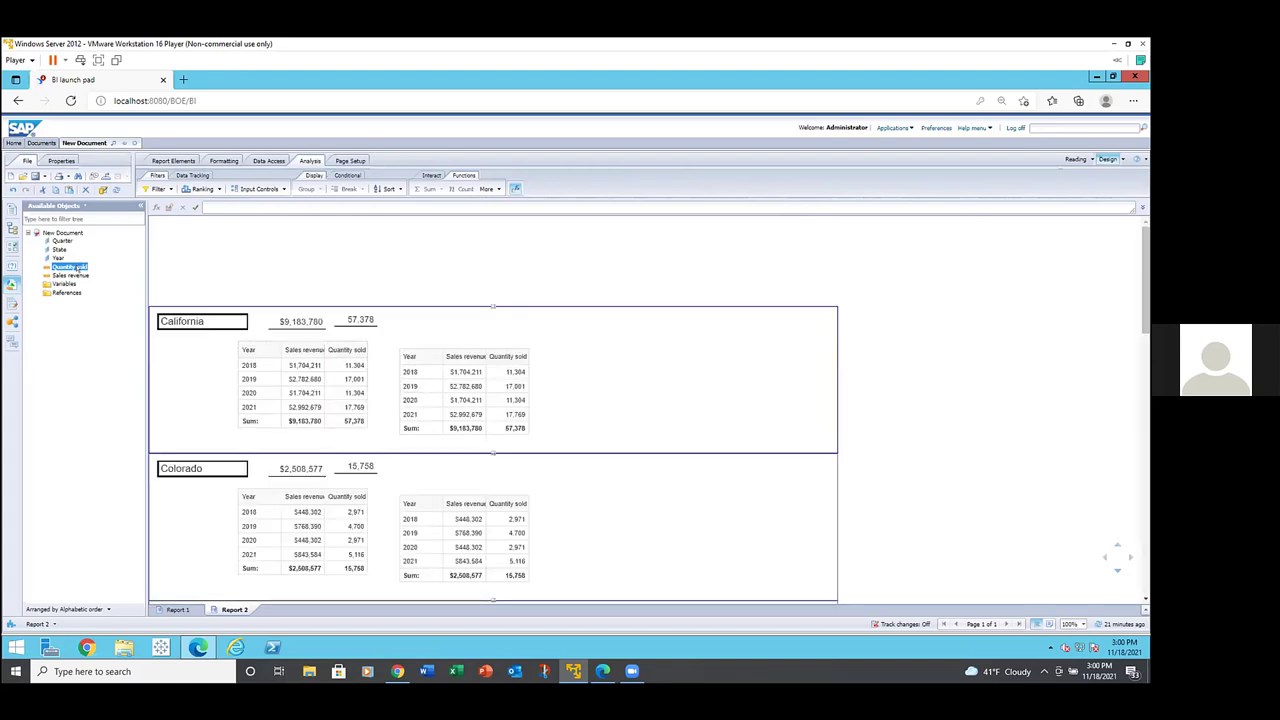
Step: Turn the duplicated yearly sales table into a pie chart
{"action": "left_click", "coordinate": [411, 352]}
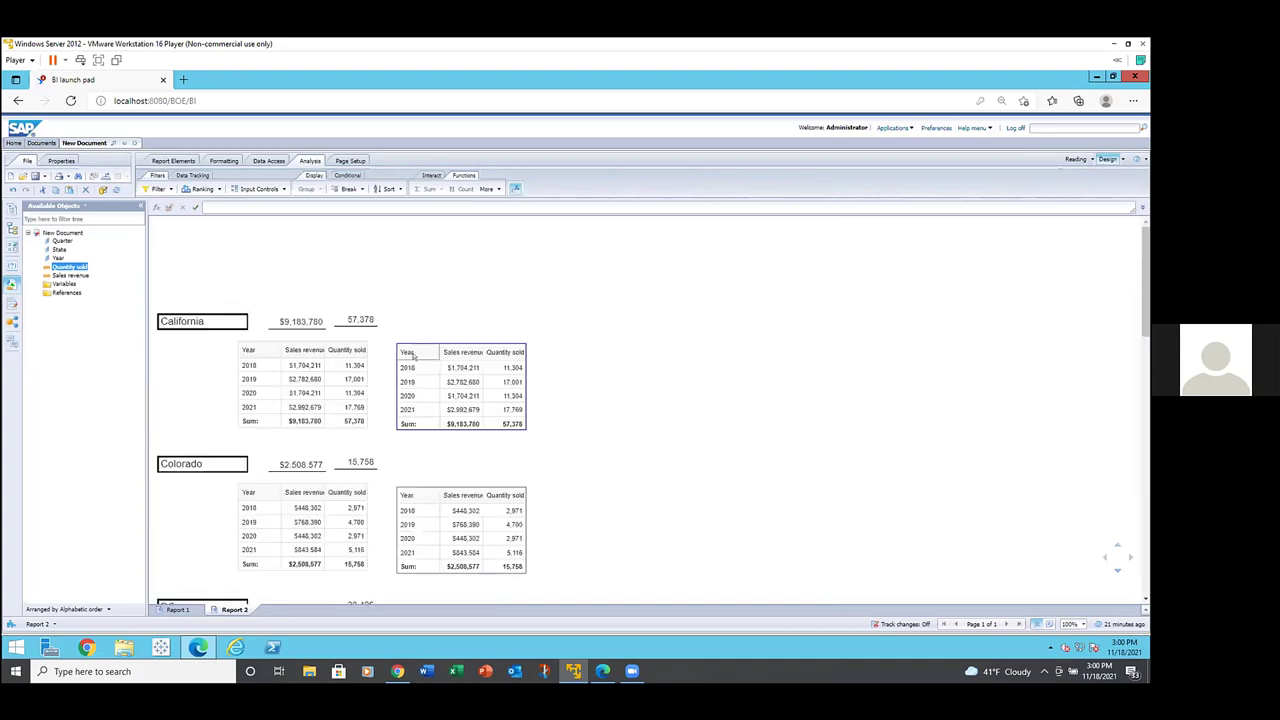
{"action": "left_click", "coordinate": [418, 366]}
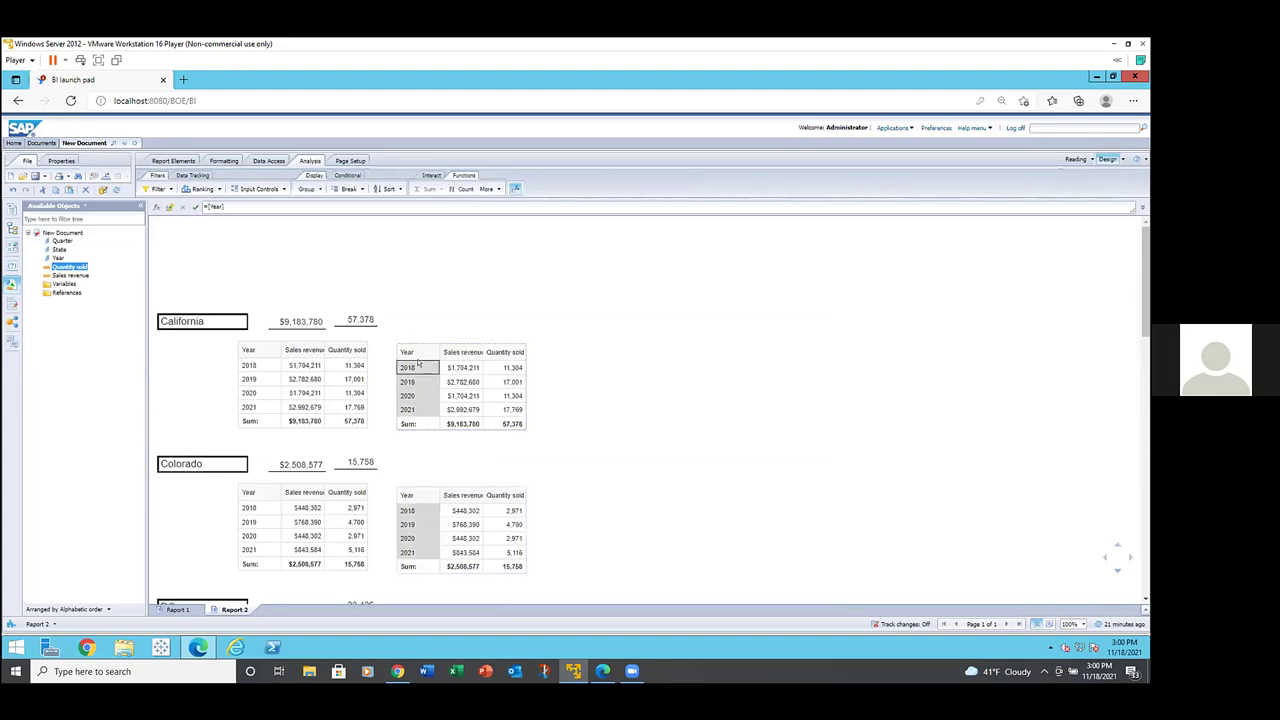
{"action": "right_click", "coordinate": [418, 366]}
{"action": "mouse_move", "coordinate": [447, 292]}
{"action": "mouse_move", "coordinate": [449, 270]}
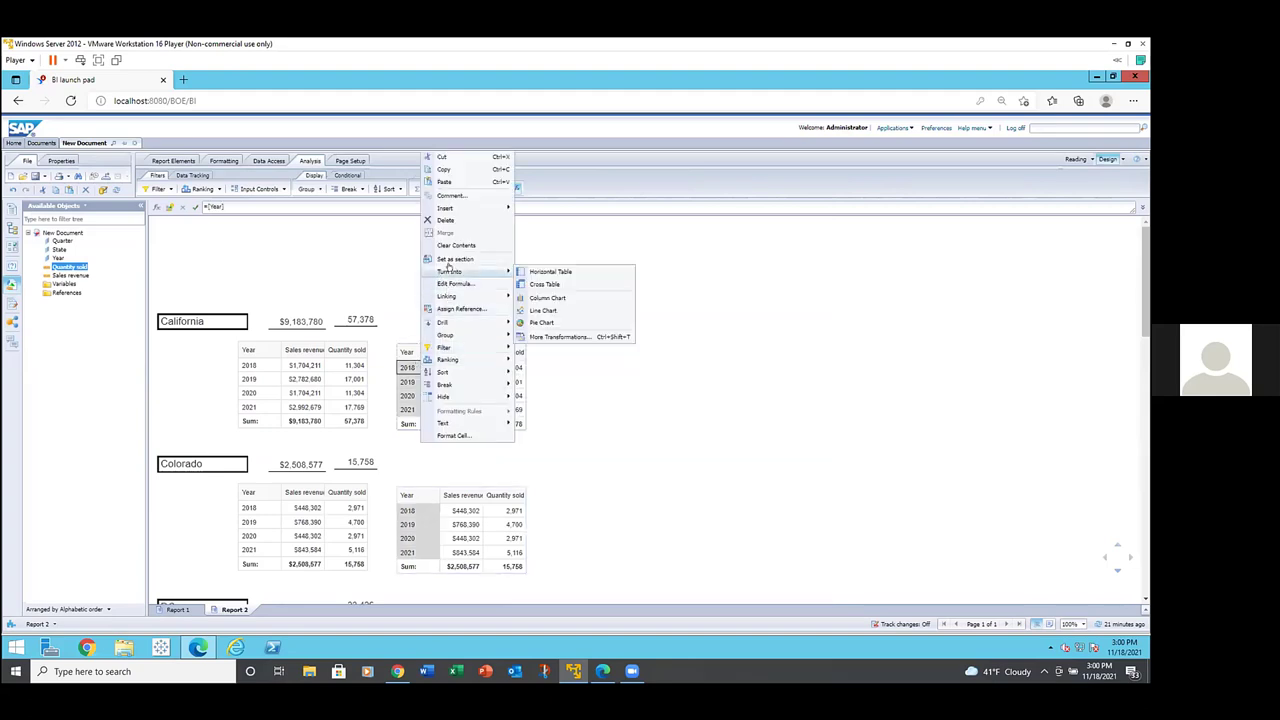
{"action": "left_click", "coordinate": [533, 323]}
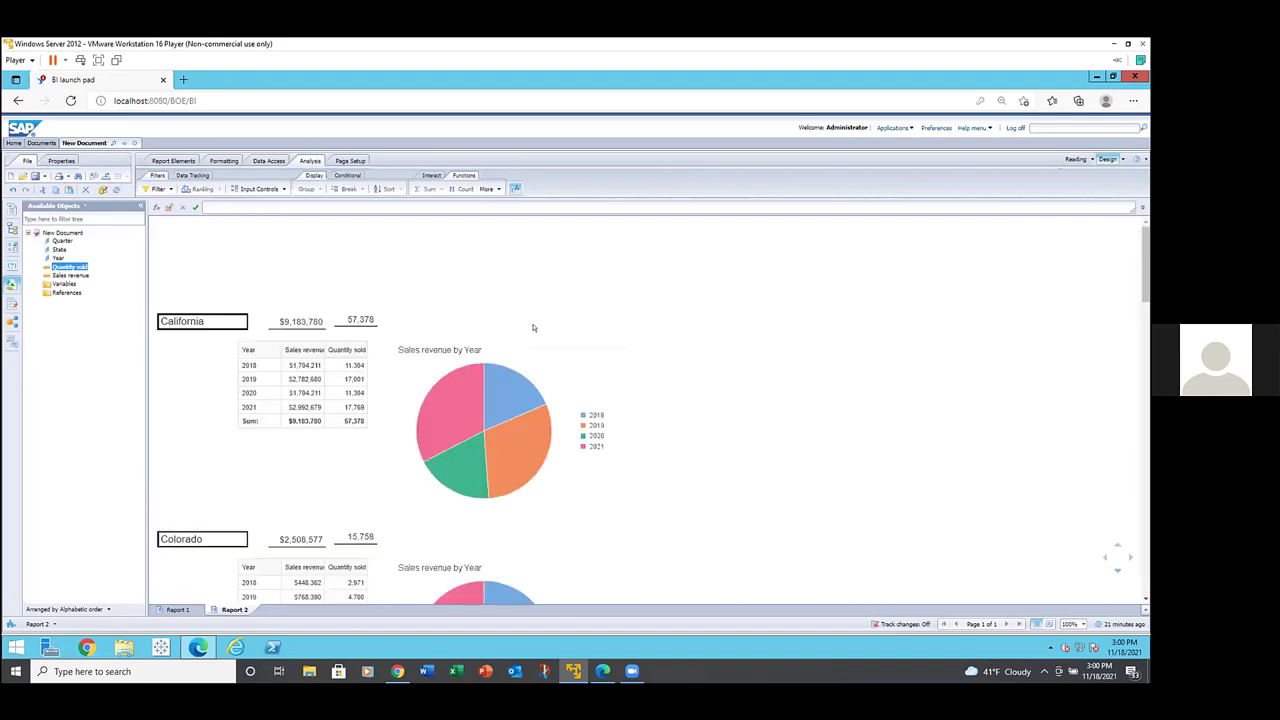
Step: Shrink the Sales revenue by Year pie chart to roughly the height of the table beside it
{"action": "left_click", "coordinate": [603, 502]}
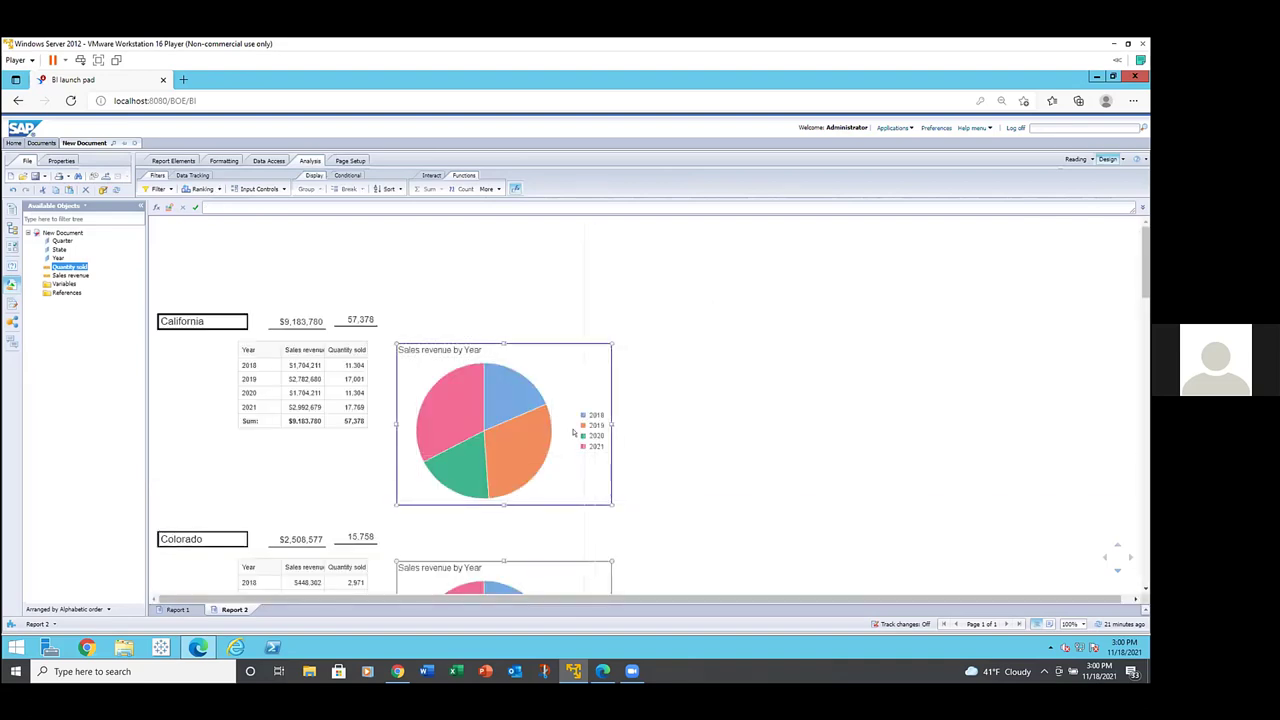
{"action": "left_click_drag", "start_coordinate": [572, 436], "coordinate": [577, 437]}
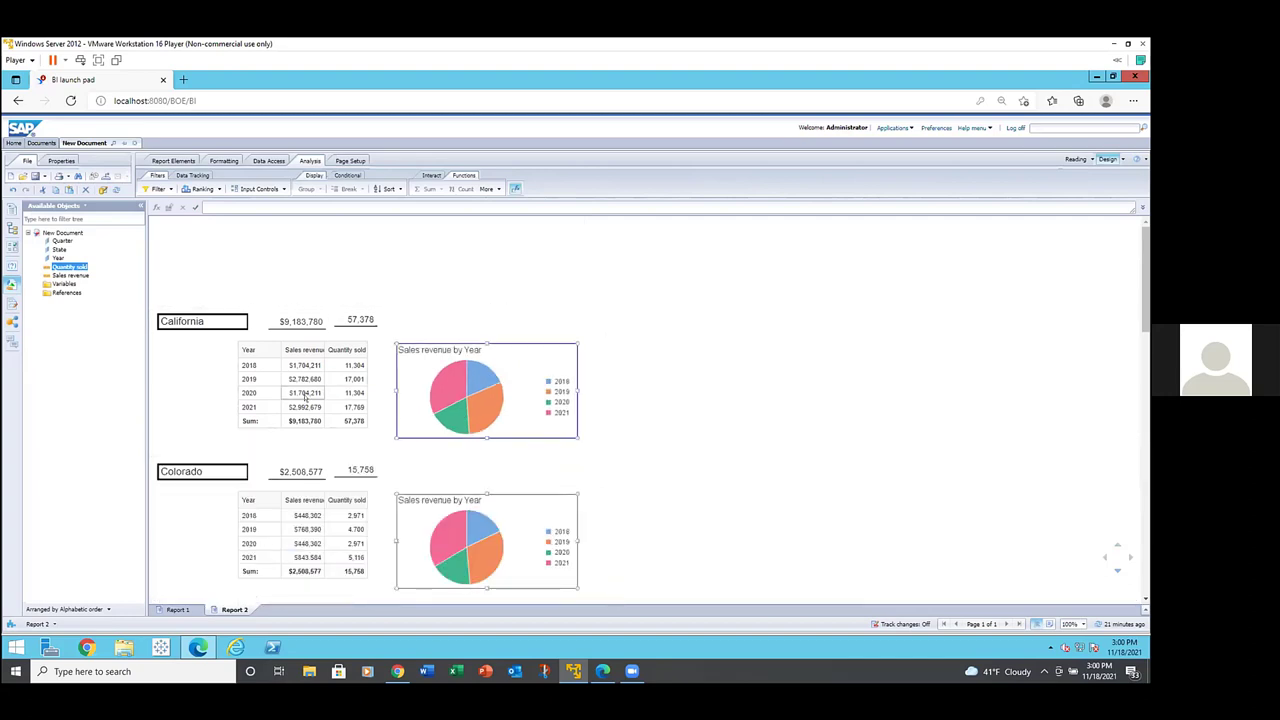
{"action": "left_click", "coordinate": [279, 389]}
{"action": "left_click", "coordinate": [328, 350]}
{"action": "left_click", "coordinate": [349, 337]}
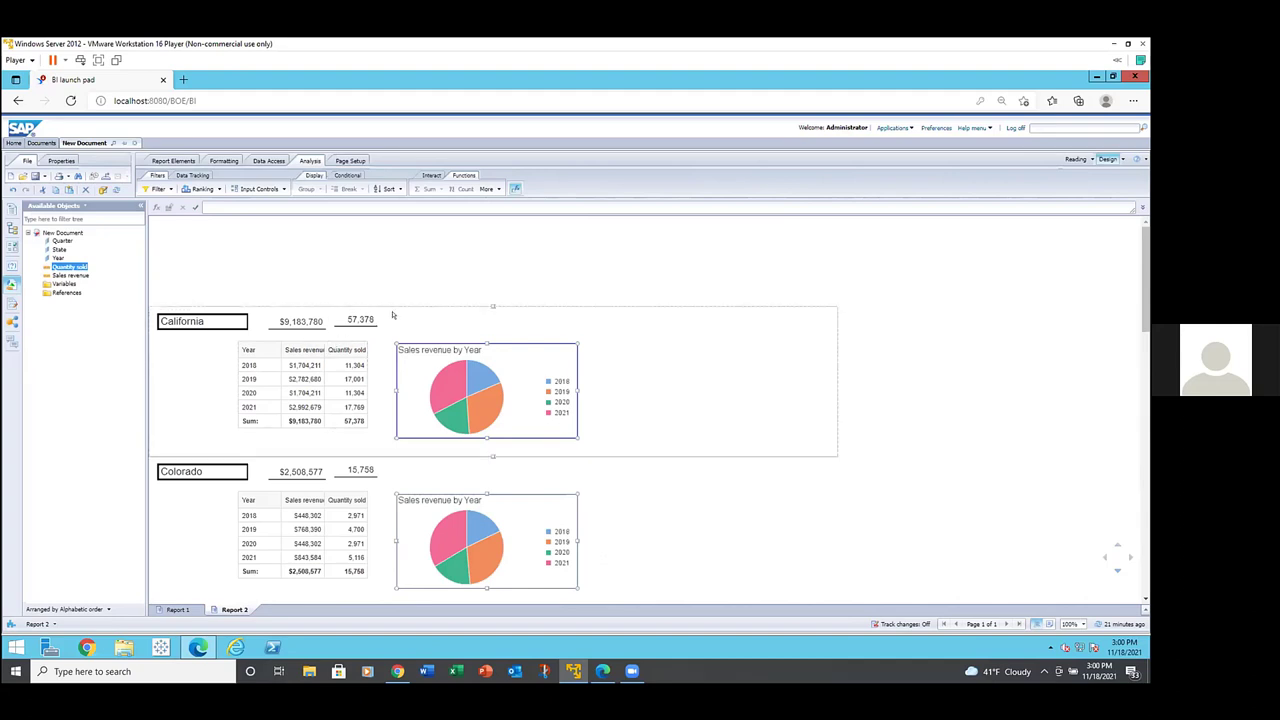
Step: Examine the general, appearance and layout format settings of the state section in Report 2
{"action": "left_click", "coordinate": [398, 308]}
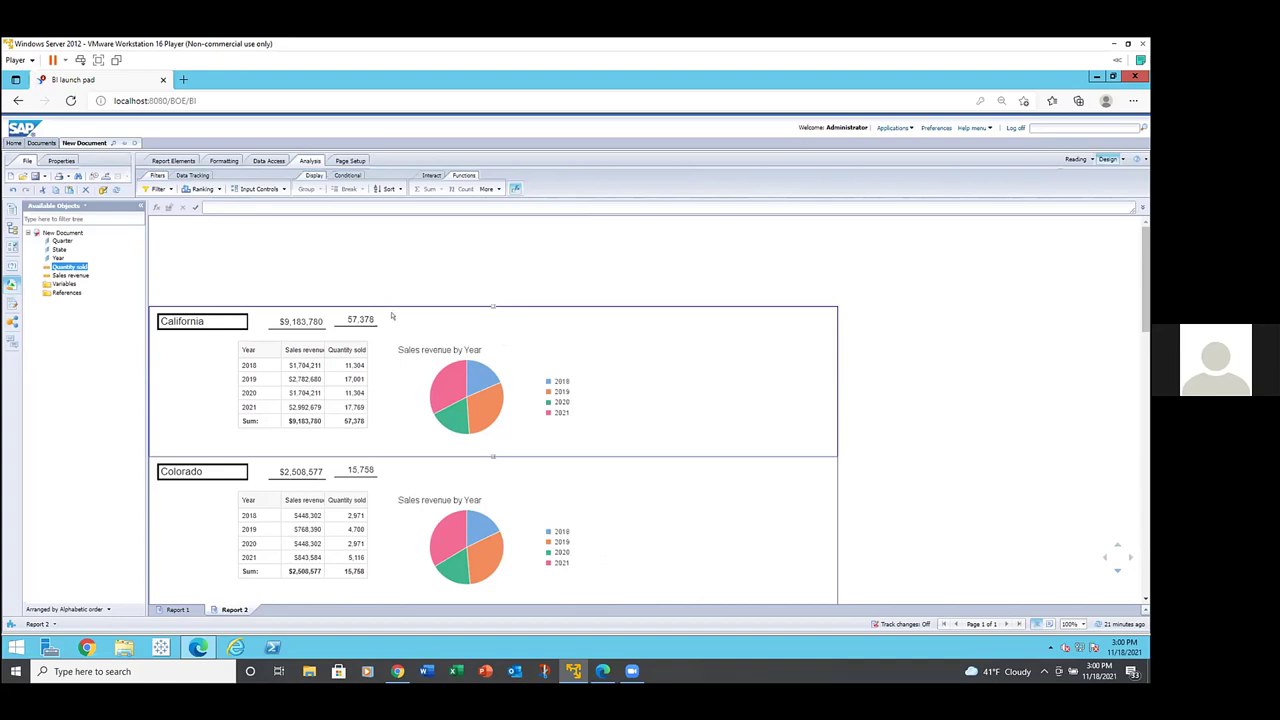
{"action": "right_click", "coordinate": [392, 316]}
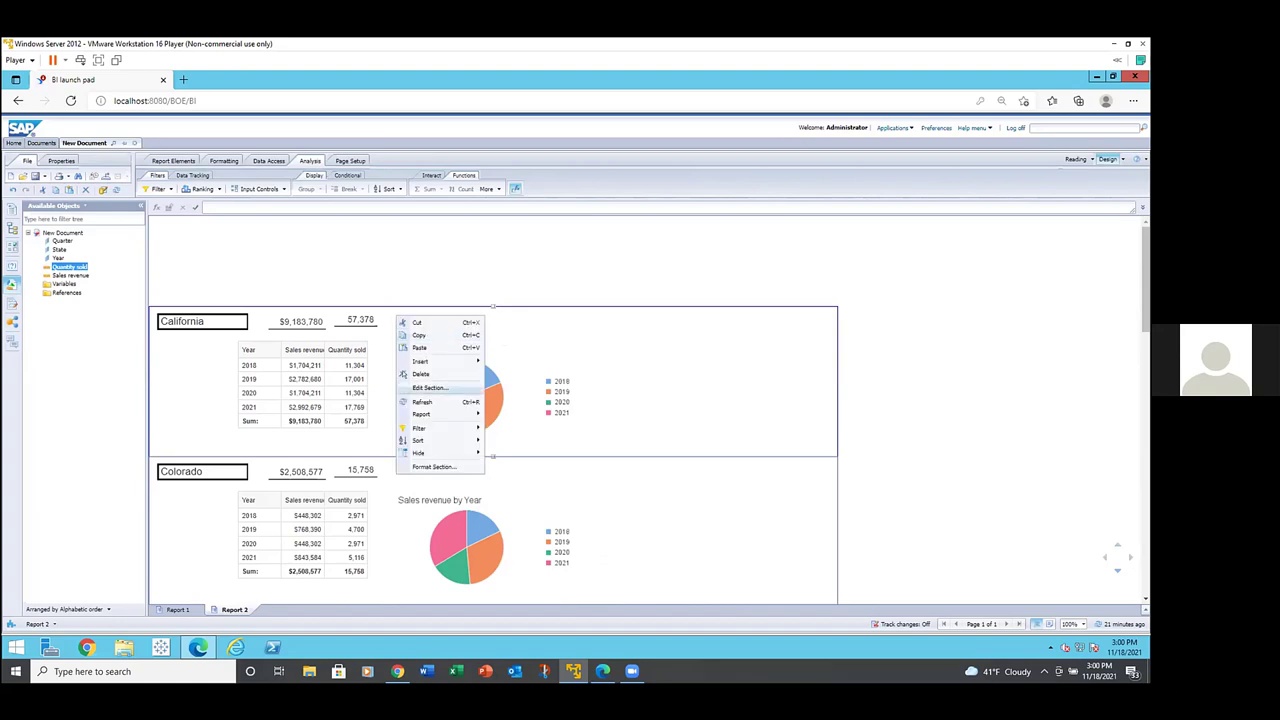
{"action": "left_click", "coordinate": [437, 467]}
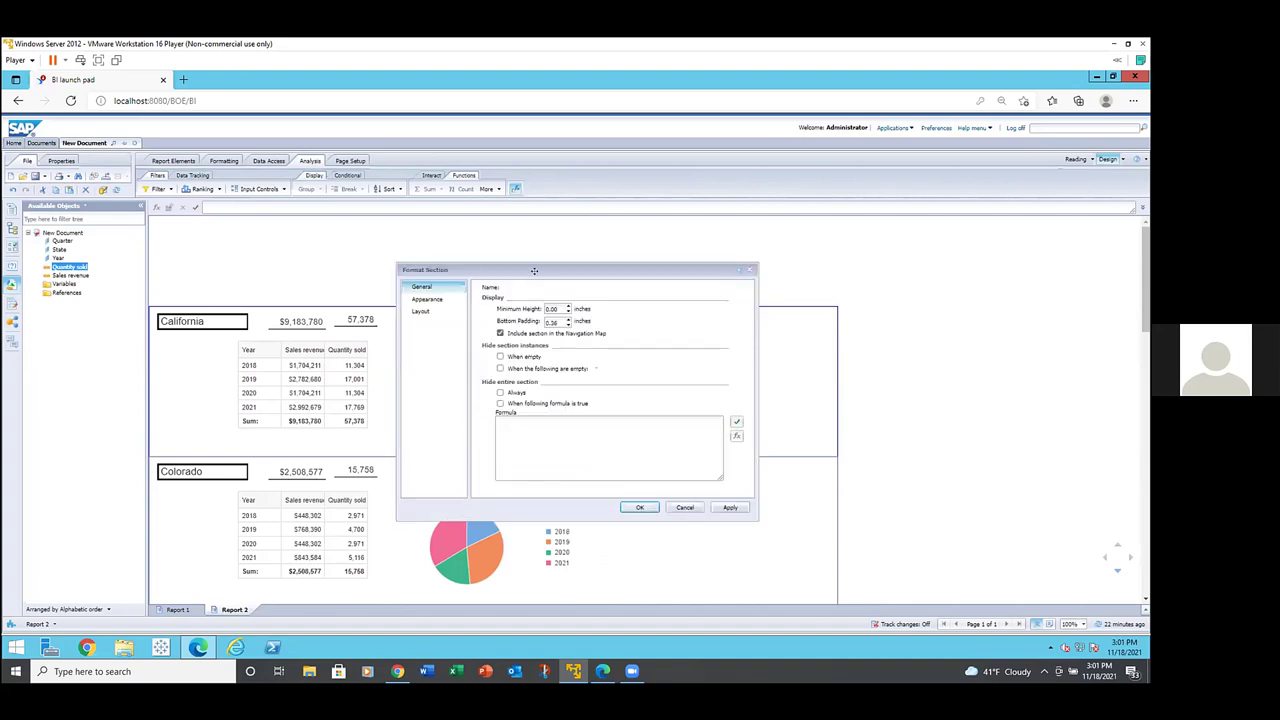
{"action": "left_click_drag", "start_coordinate": [534, 270], "coordinate": [478, 252]}
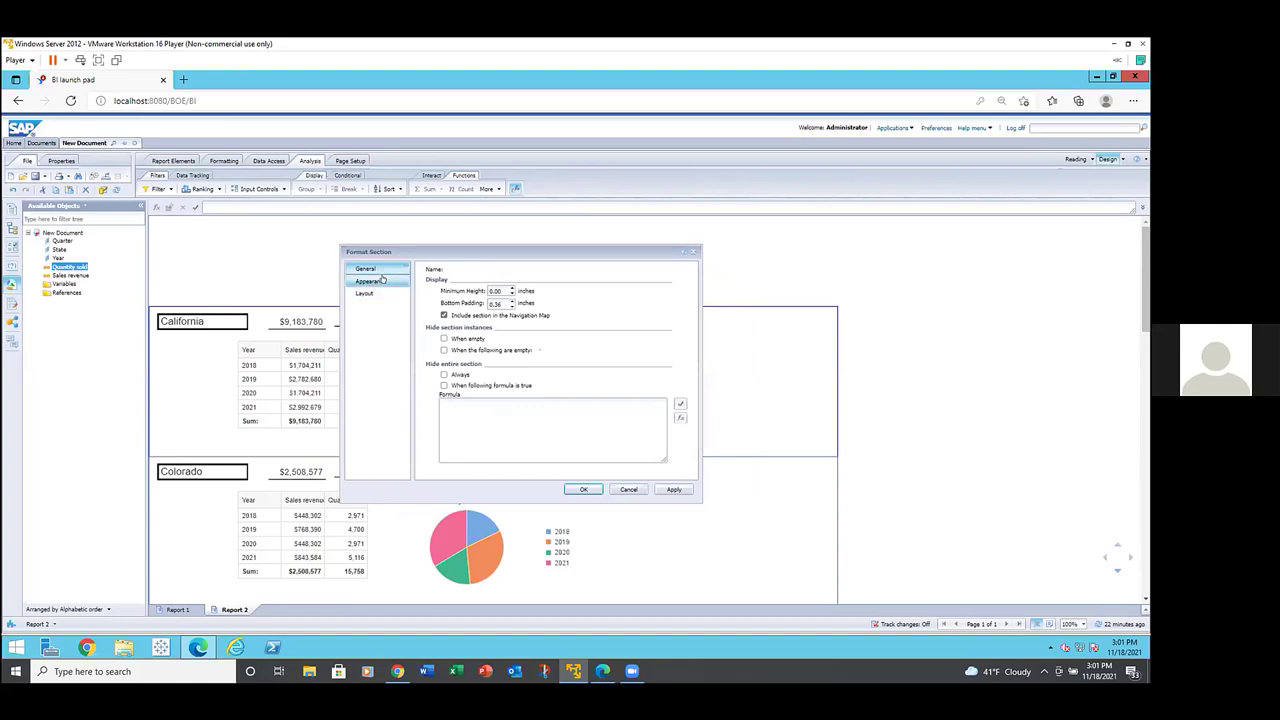
{"action": "left_click", "coordinate": [381, 281]}
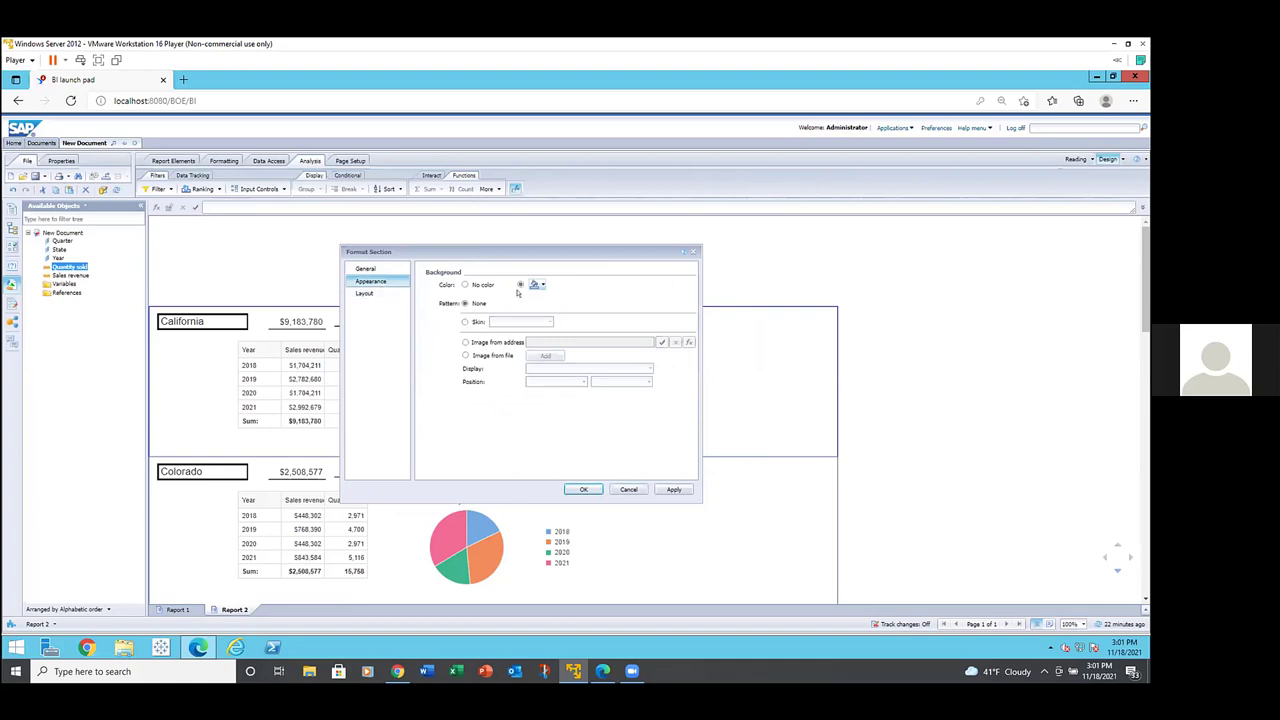
{"action": "left_click", "coordinate": [368, 293]}
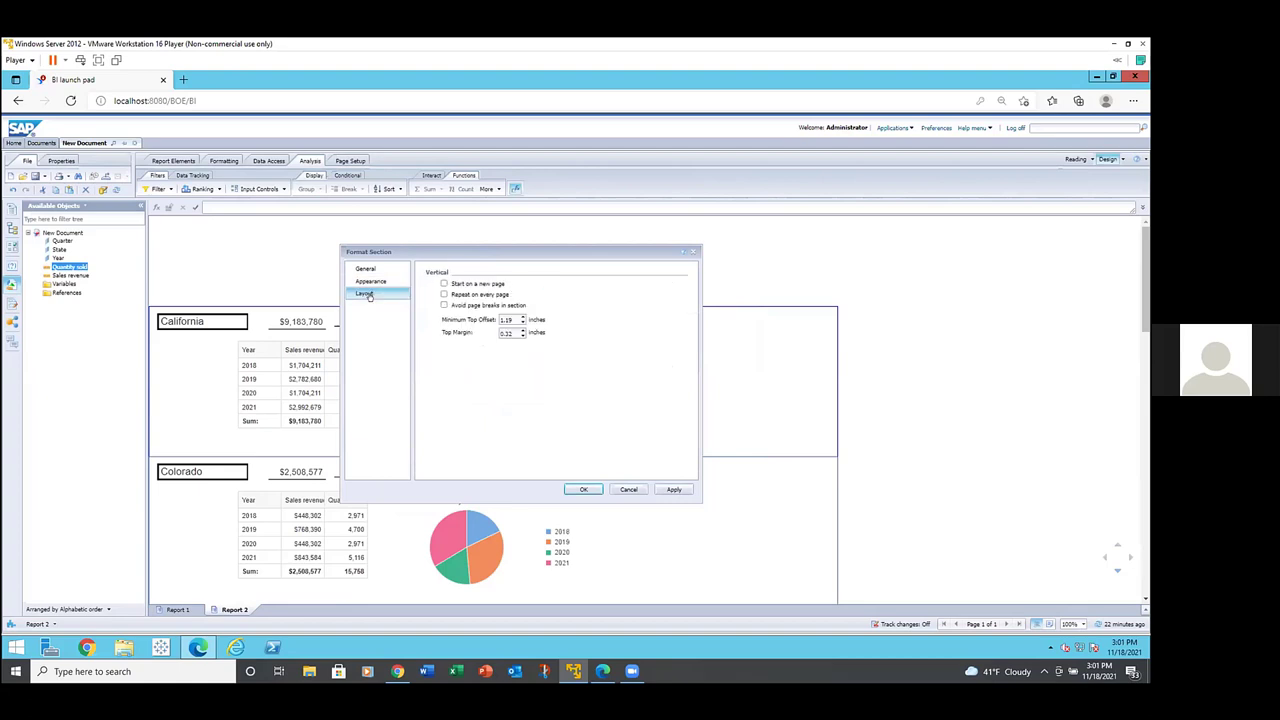
{"action": "left_click", "coordinate": [583, 489]}
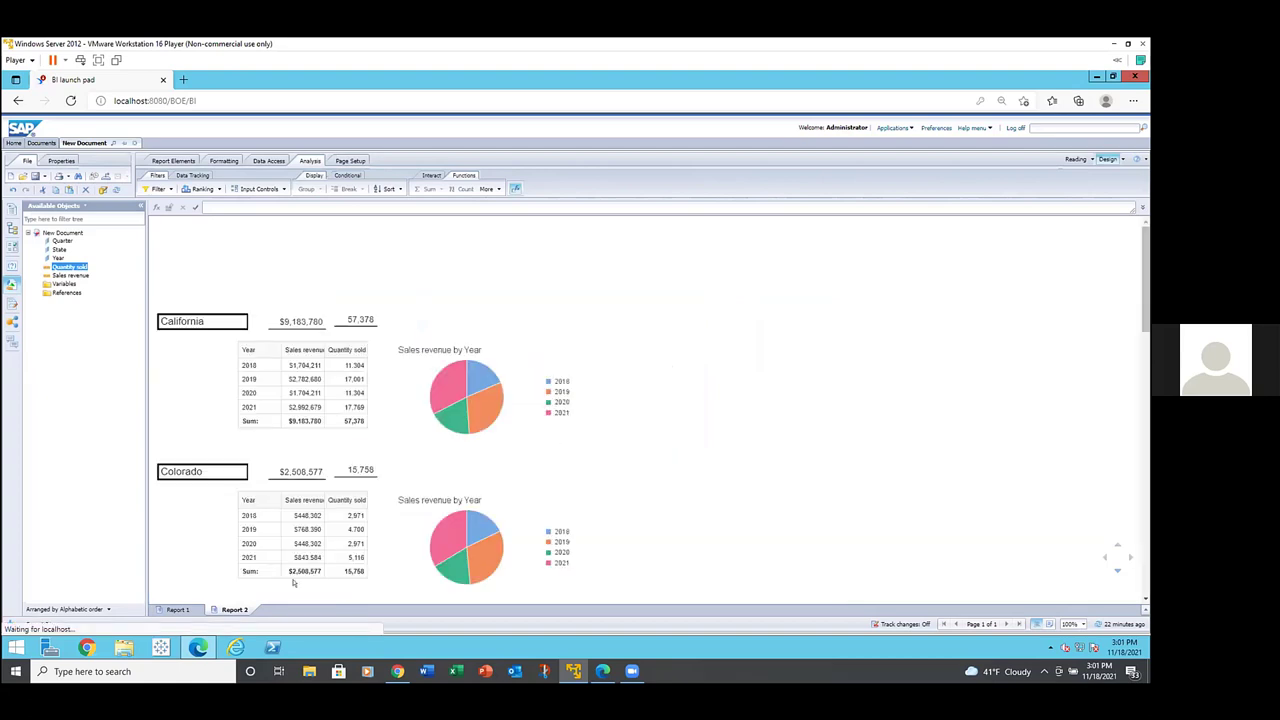
Step: Switch to Report 1 and examine the layout format settings of its Year section
{"action": "left_click", "coordinate": [180, 608]}
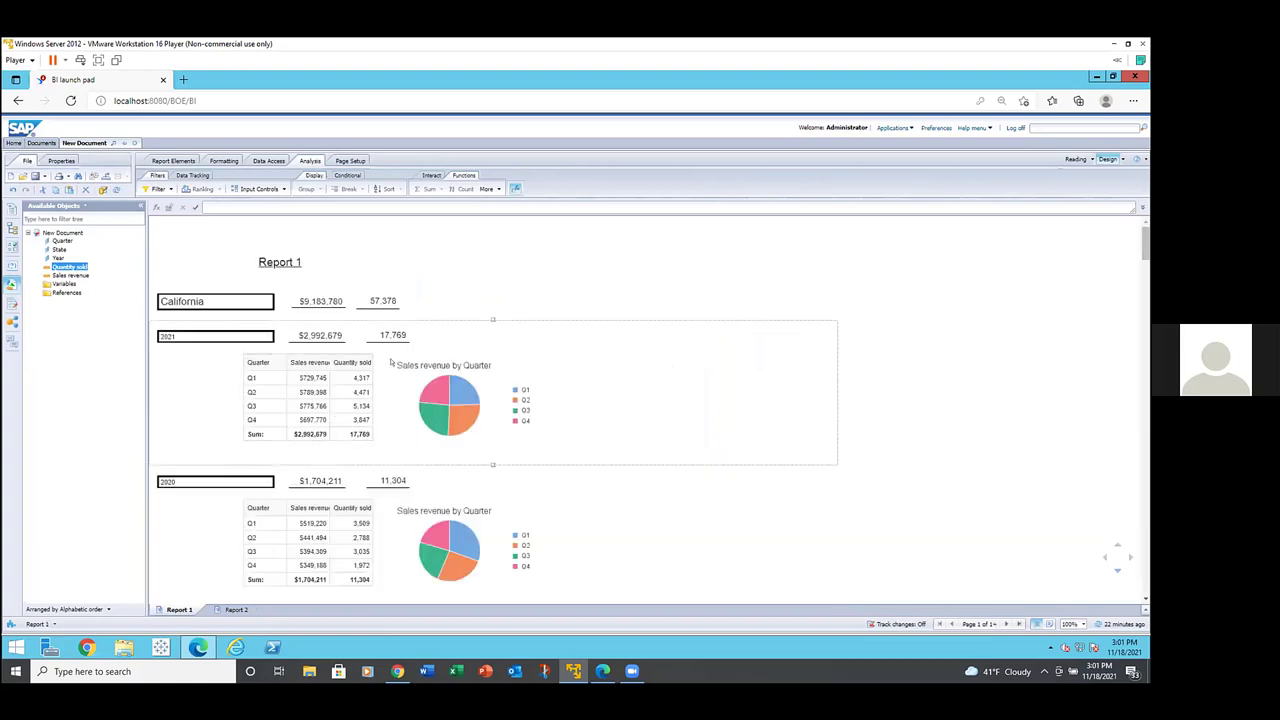
{"action": "left_click", "coordinate": [437, 331]}
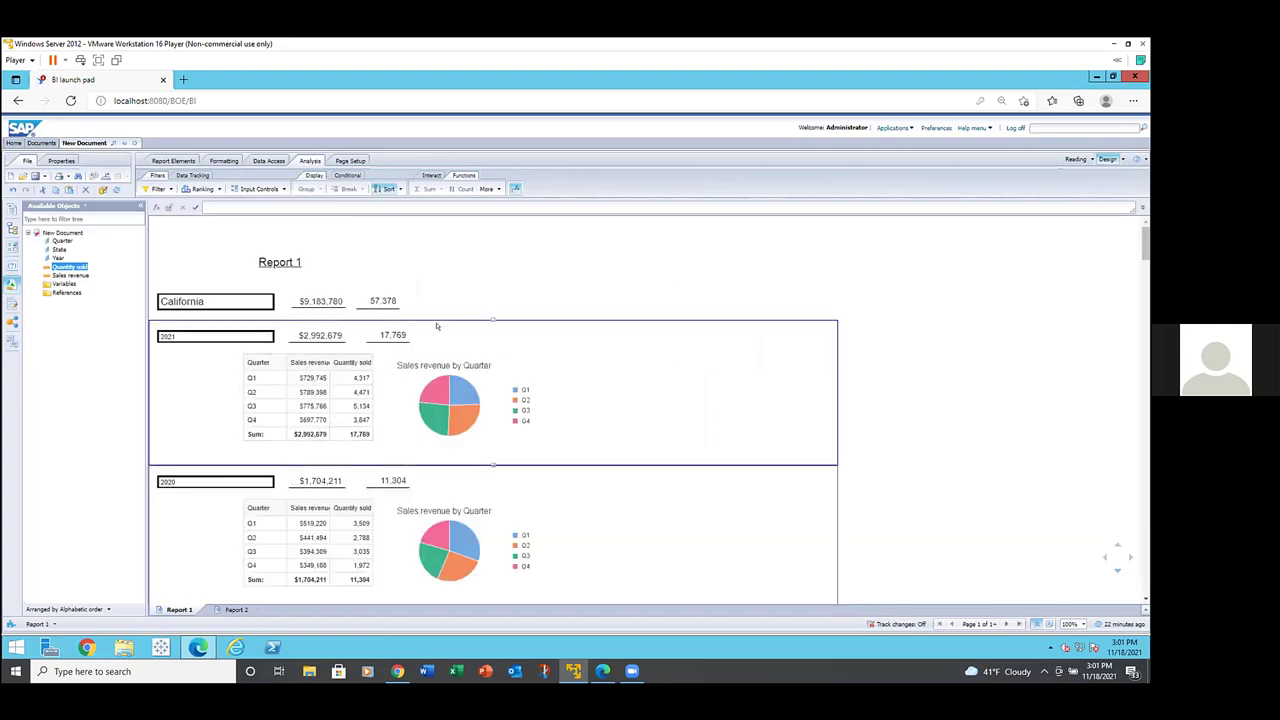
{"action": "right_click", "coordinate": [437, 329]}
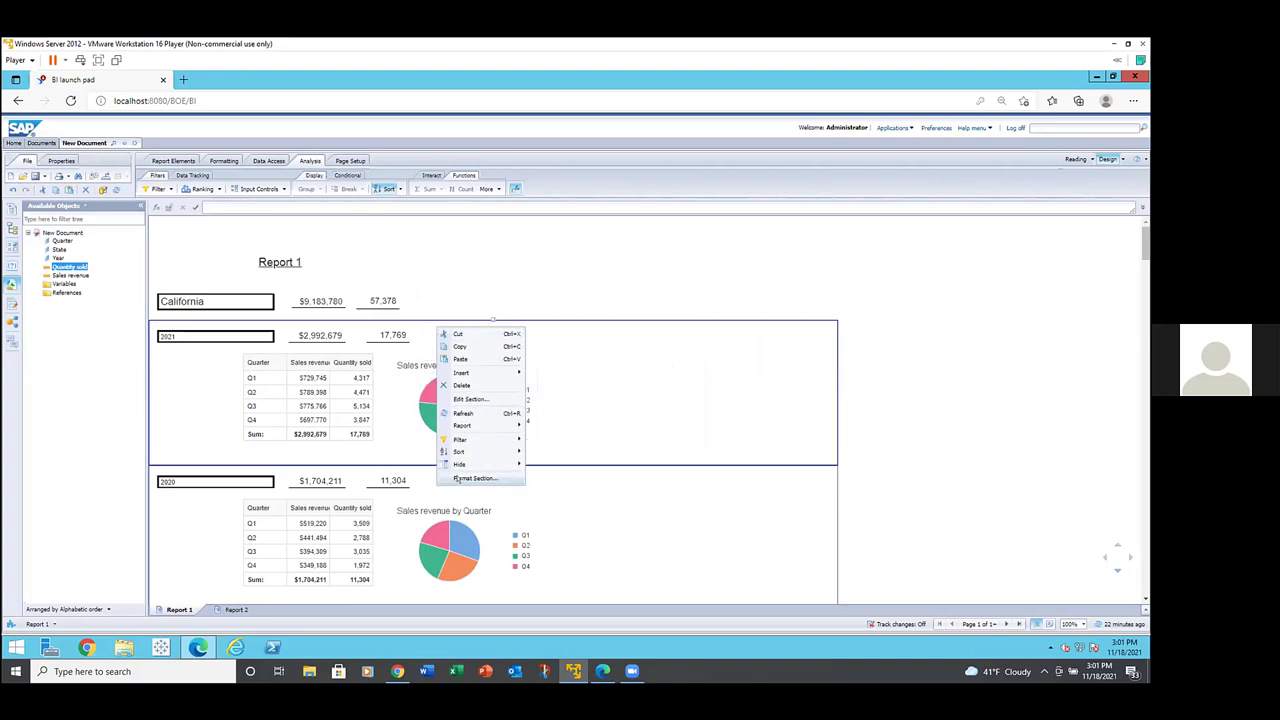
{"action": "left_click", "coordinate": [474, 478]}
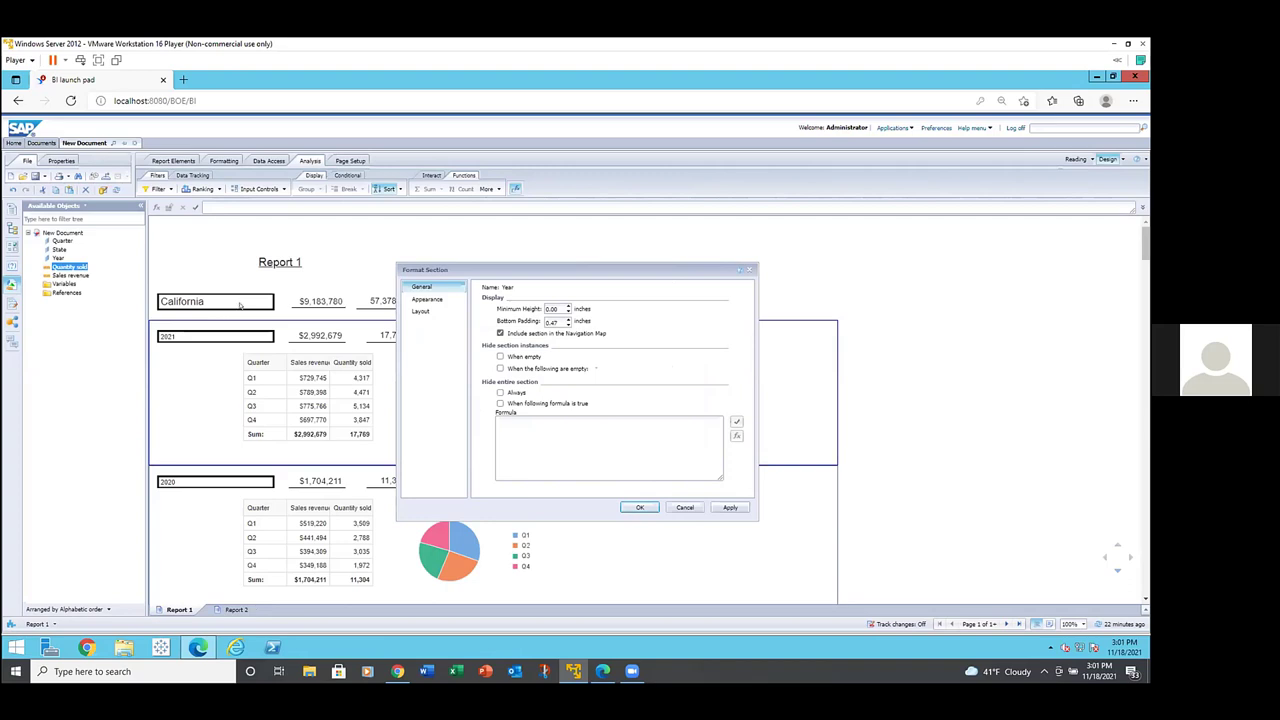
{"action": "left_click", "coordinate": [416, 311]}
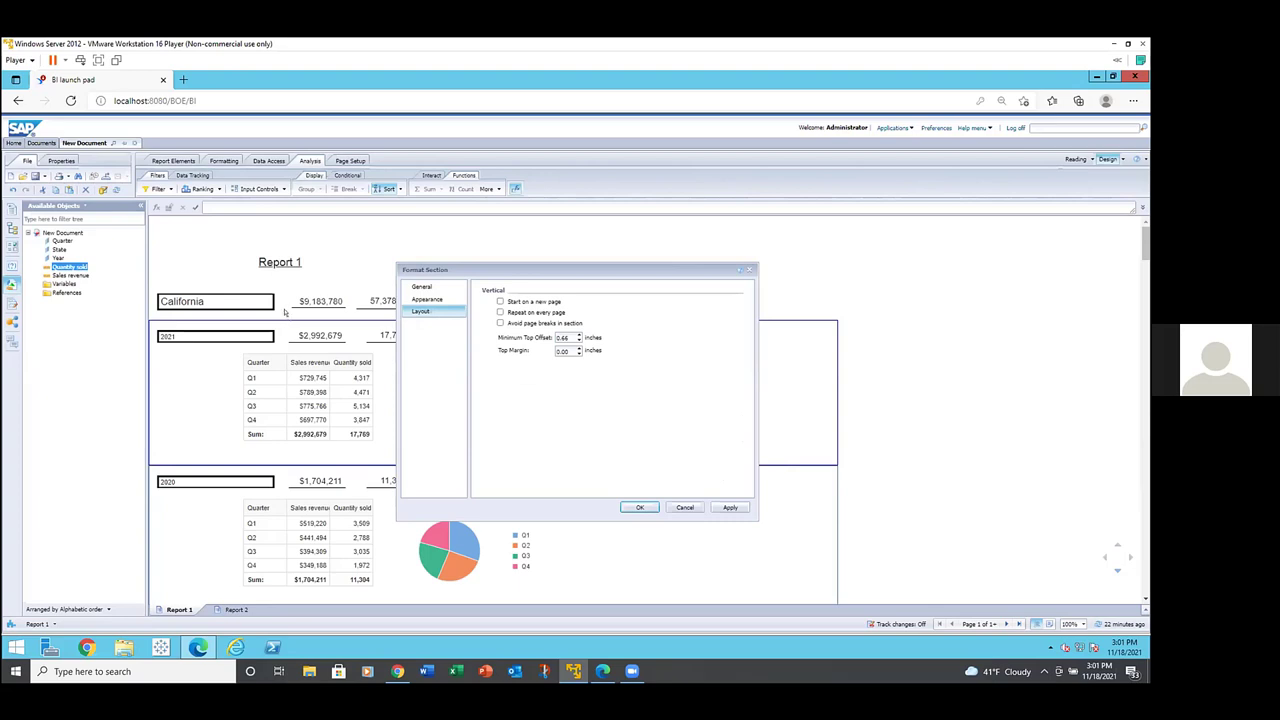
{"action": "left_click", "coordinate": [680, 507]}
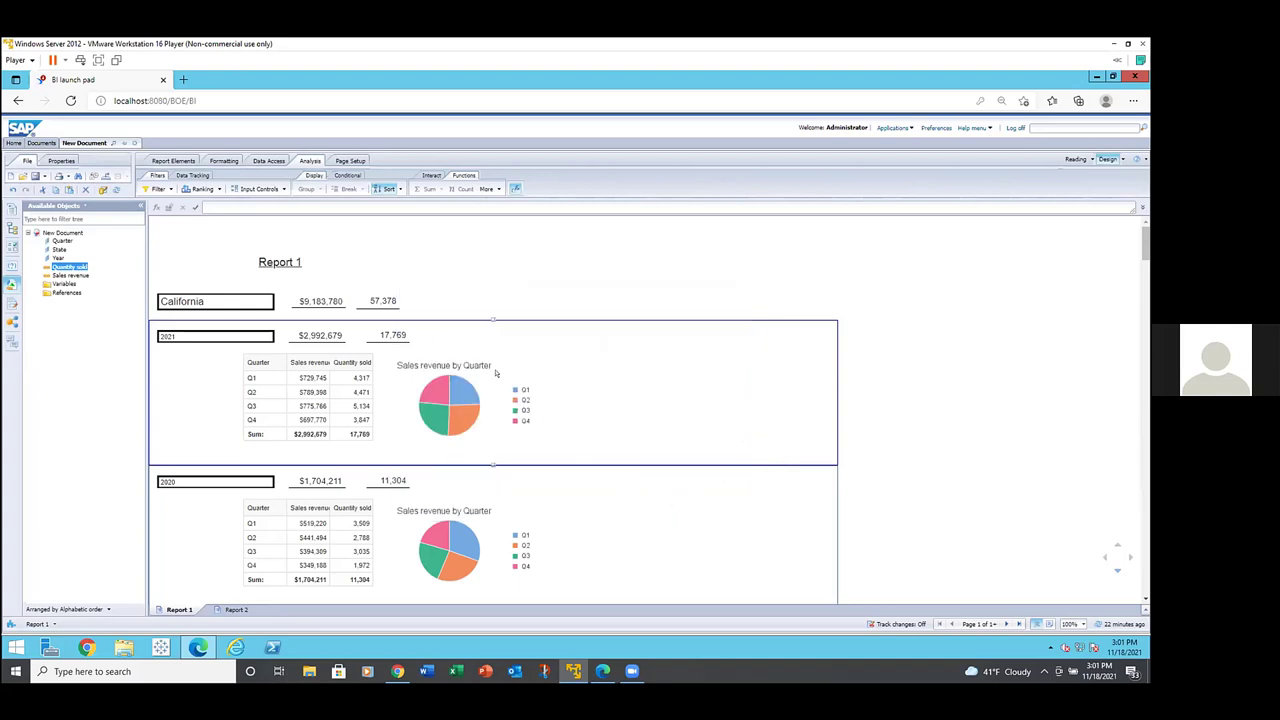
Step: Format the State section in Report 1 to start on a new page
{"action": "left_click", "coordinate": [430, 296]}
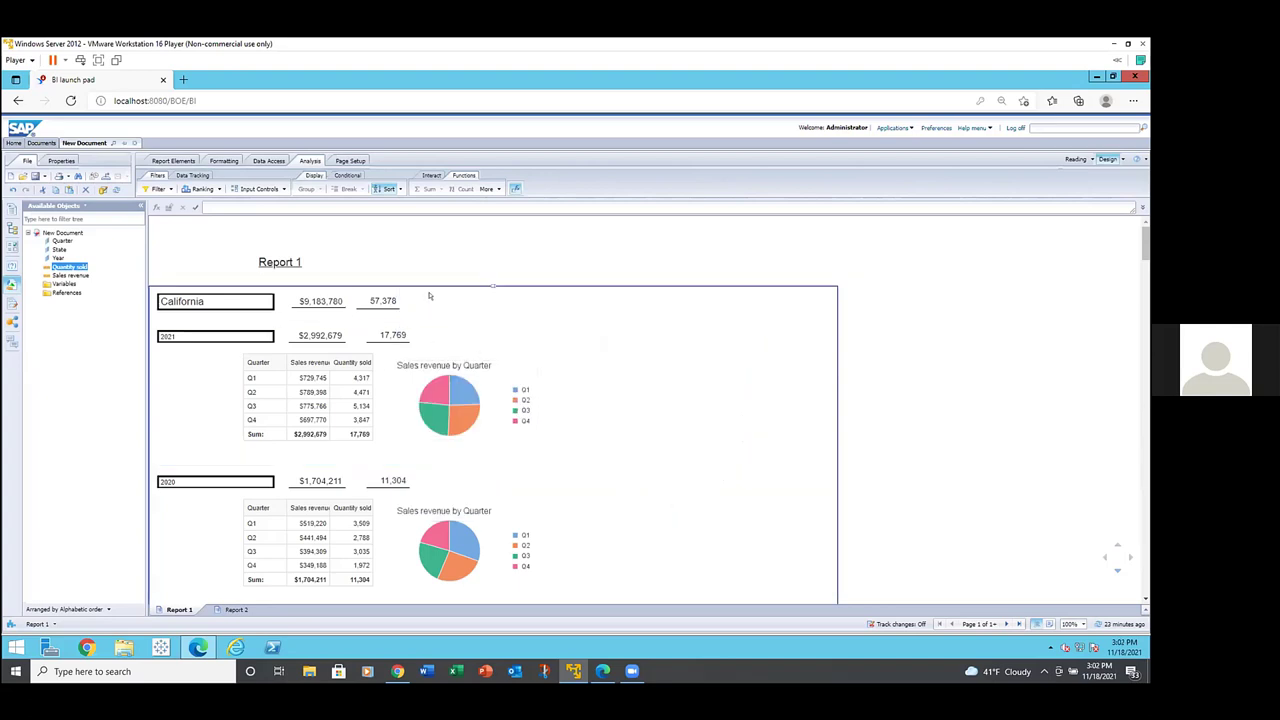
{"action": "right_click", "coordinate": [427, 293]}
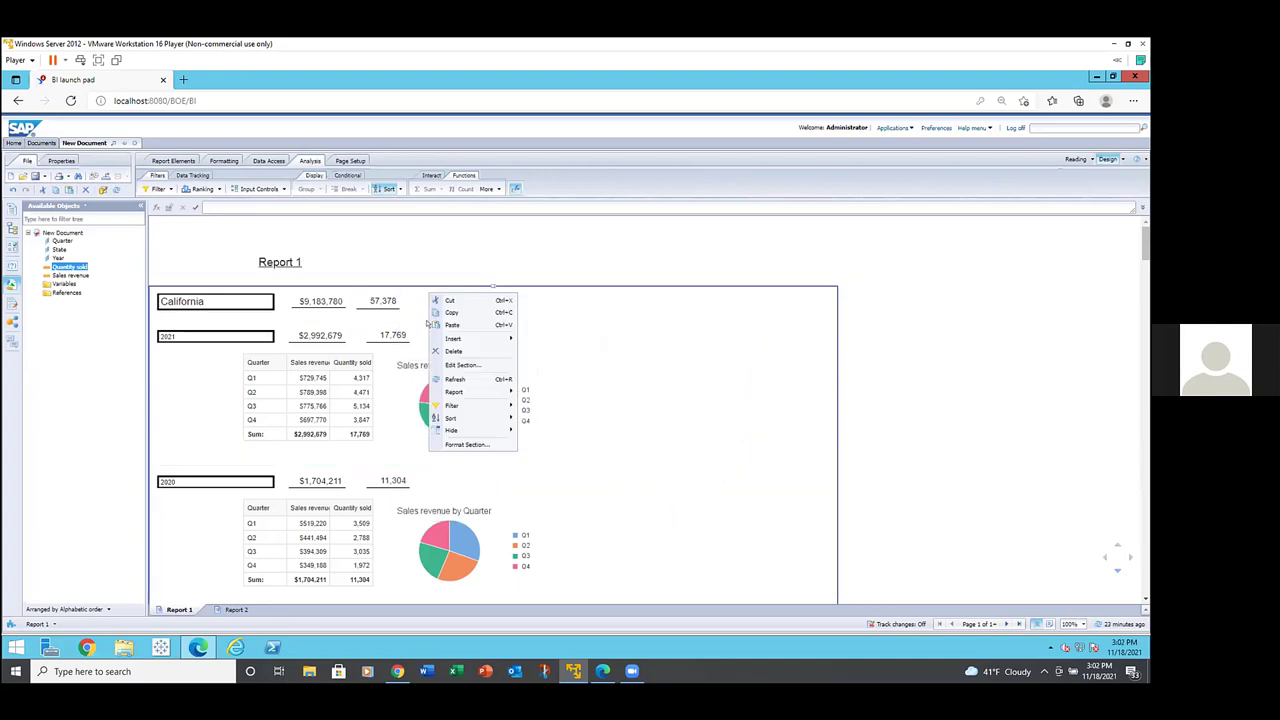
{"action": "left_click", "coordinate": [458, 444]}
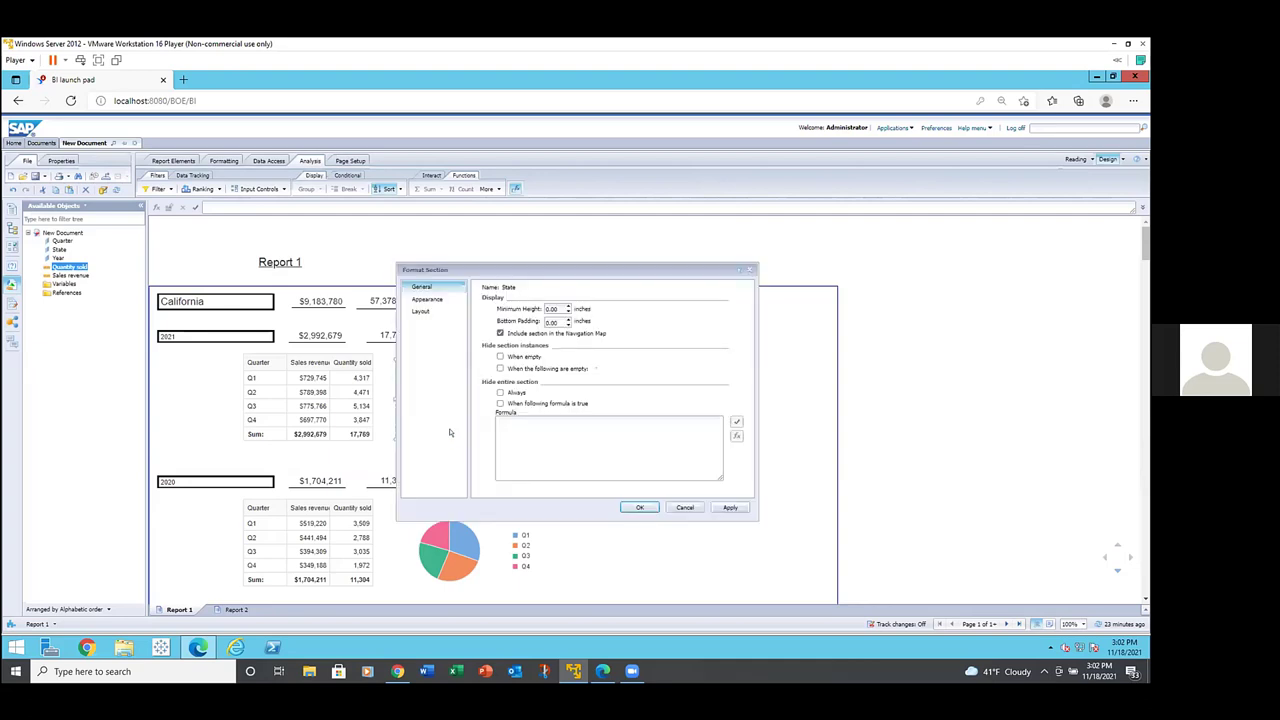
{"action": "left_click", "coordinate": [420, 311]}
{"action": "left_click", "coordinate": [500, 301]}
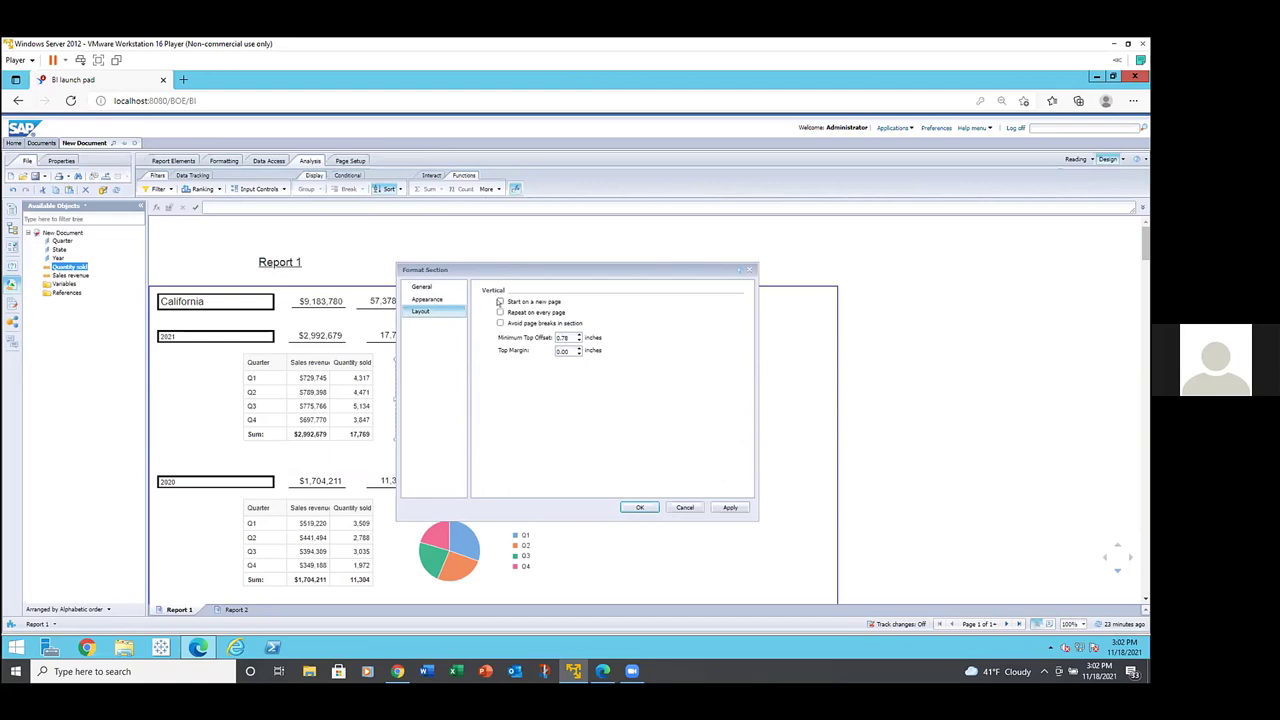
{"action": "left_click", "coordinate": [639, 507]}
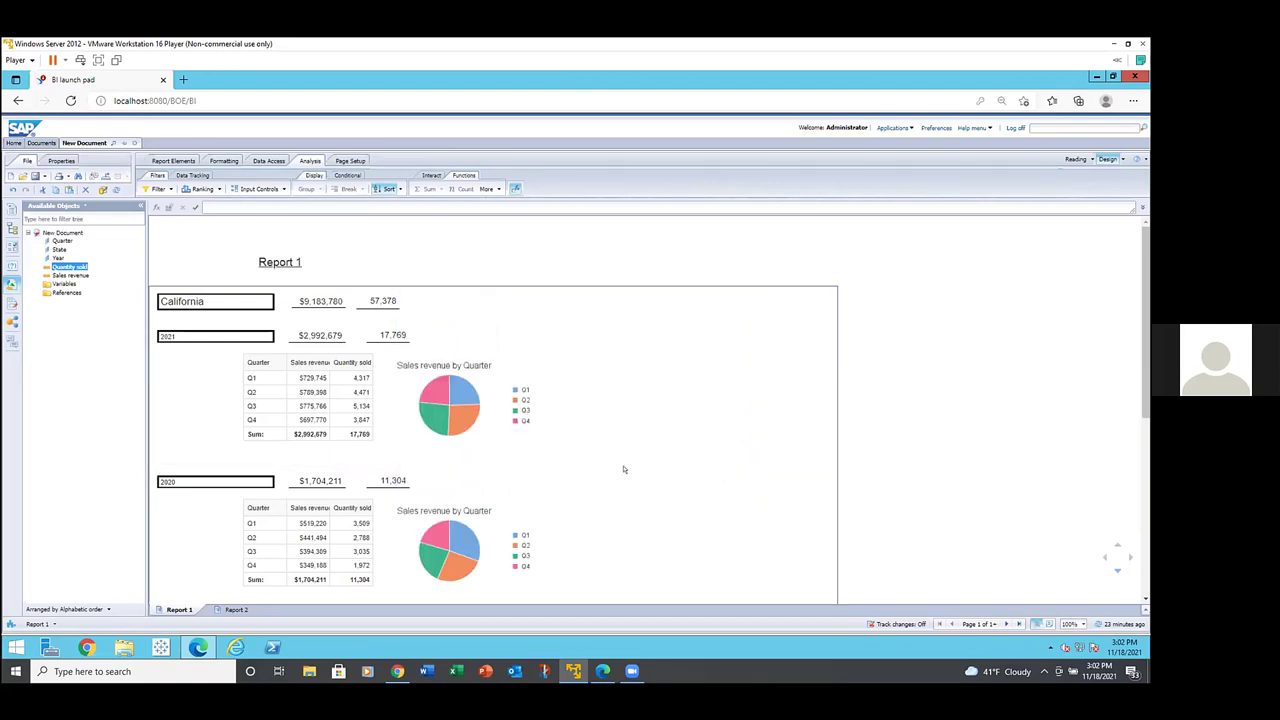
Step: Page through Report 1 to check the page breaks between the state sections
{"action": "scroll", "coordinate": [628, 471], "scroll_direction": "down", "scroll_amount": 5}
{"action": "scroll", "coordinate": [628, 467], "scroll_direction": "down", "scroll_amount": 2}
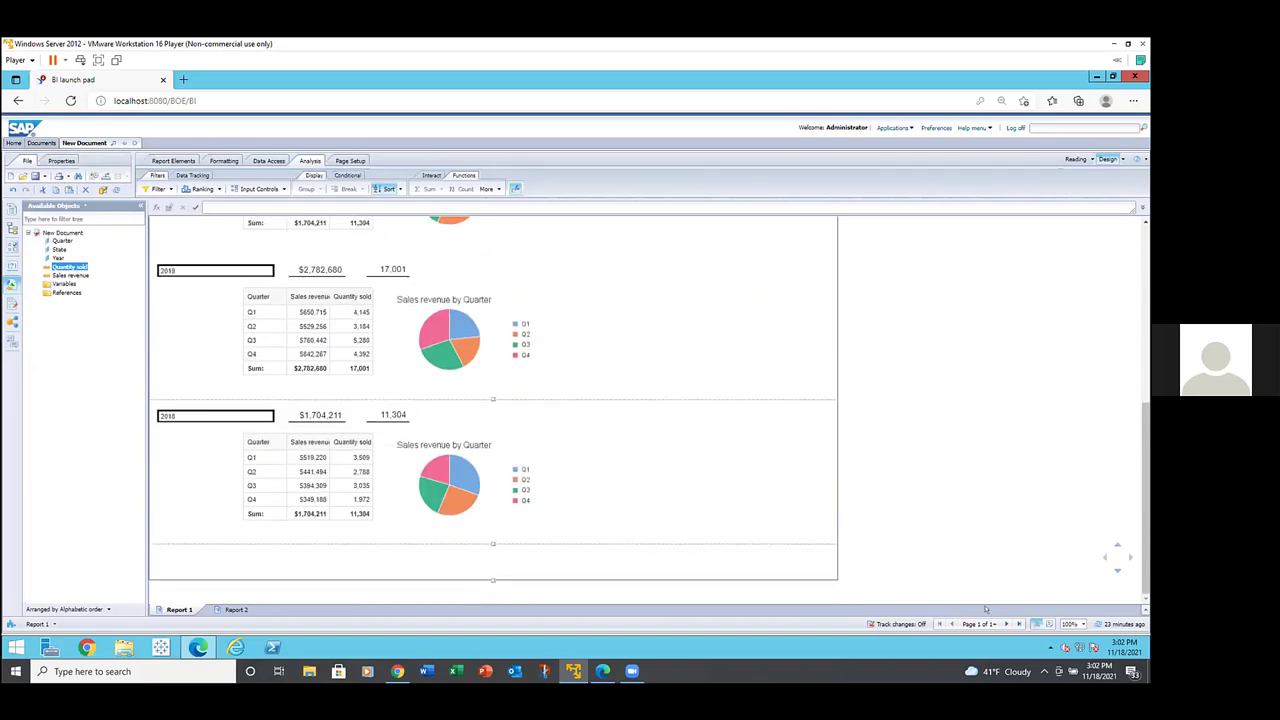
{"action": "left_click", "coordinate": [1004, 623]}
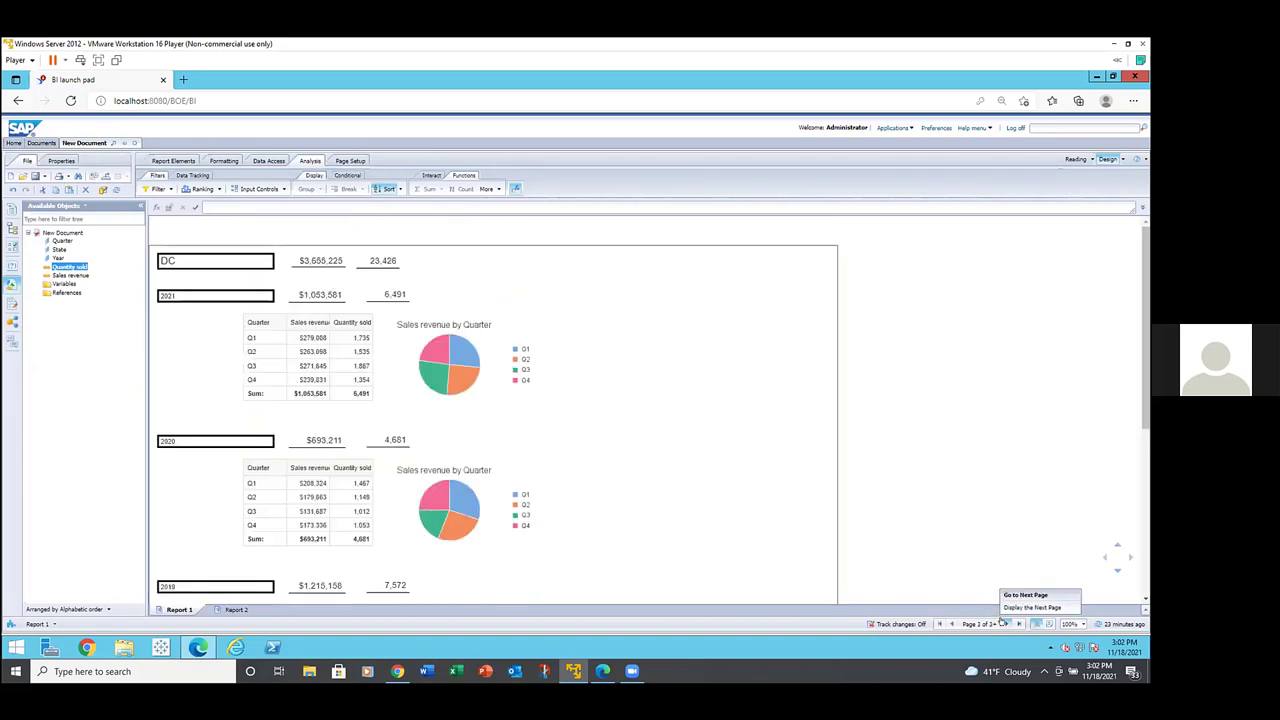
{"action": "left_click", "coordinate": [950, 623]}
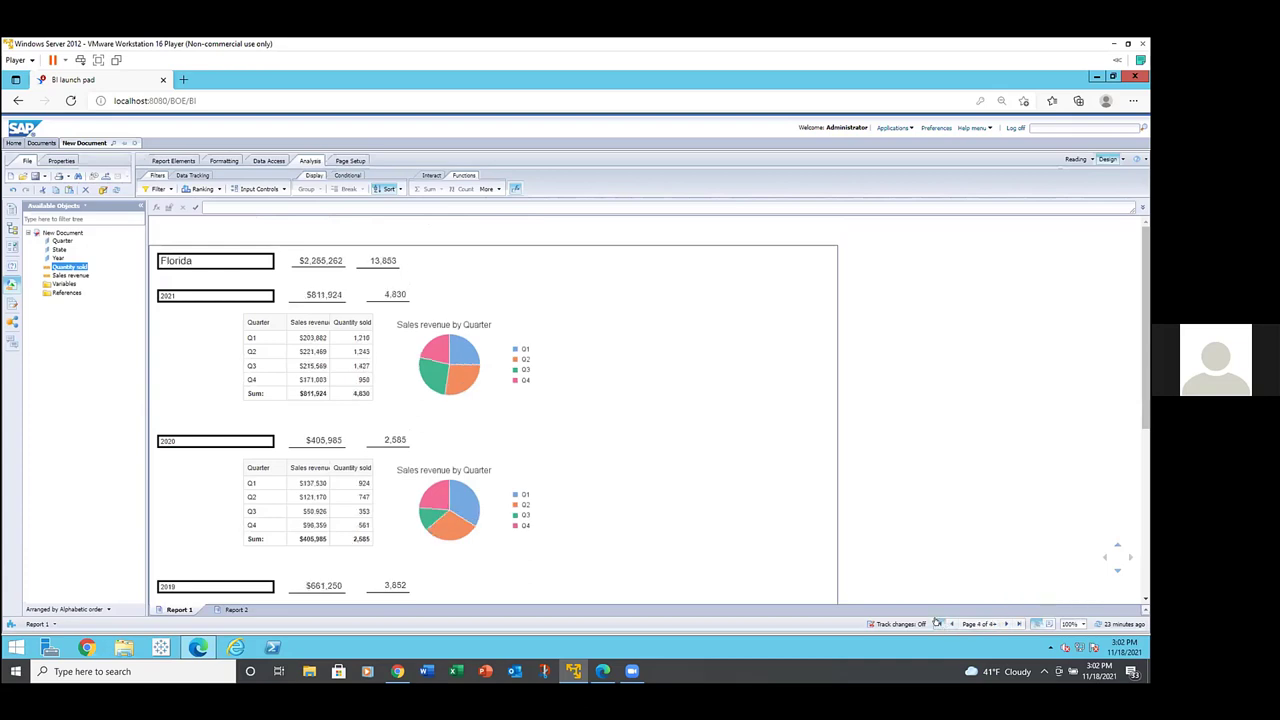
Step: Return to the first page of Report 1 and set its page orientation to Landscape
{"action": "left_click", "coordinate": [939, 623]}
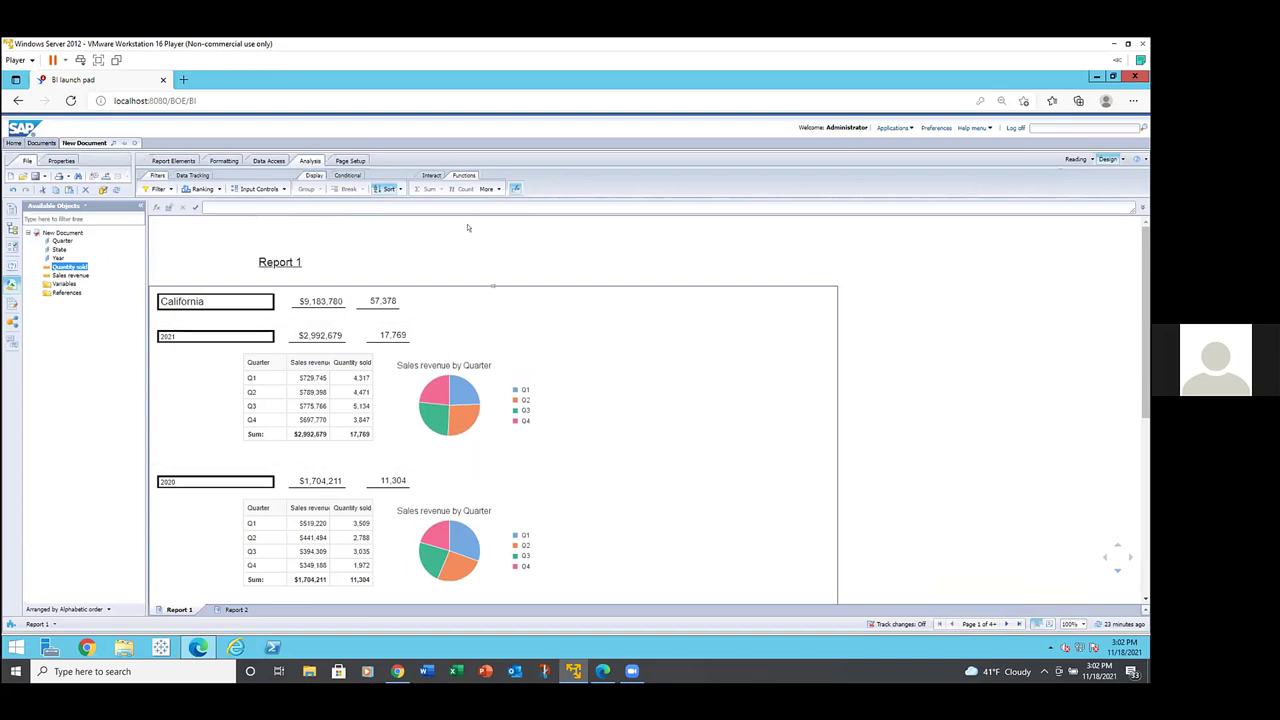
{"action": "left_click", "coordinate": [338, 161]}
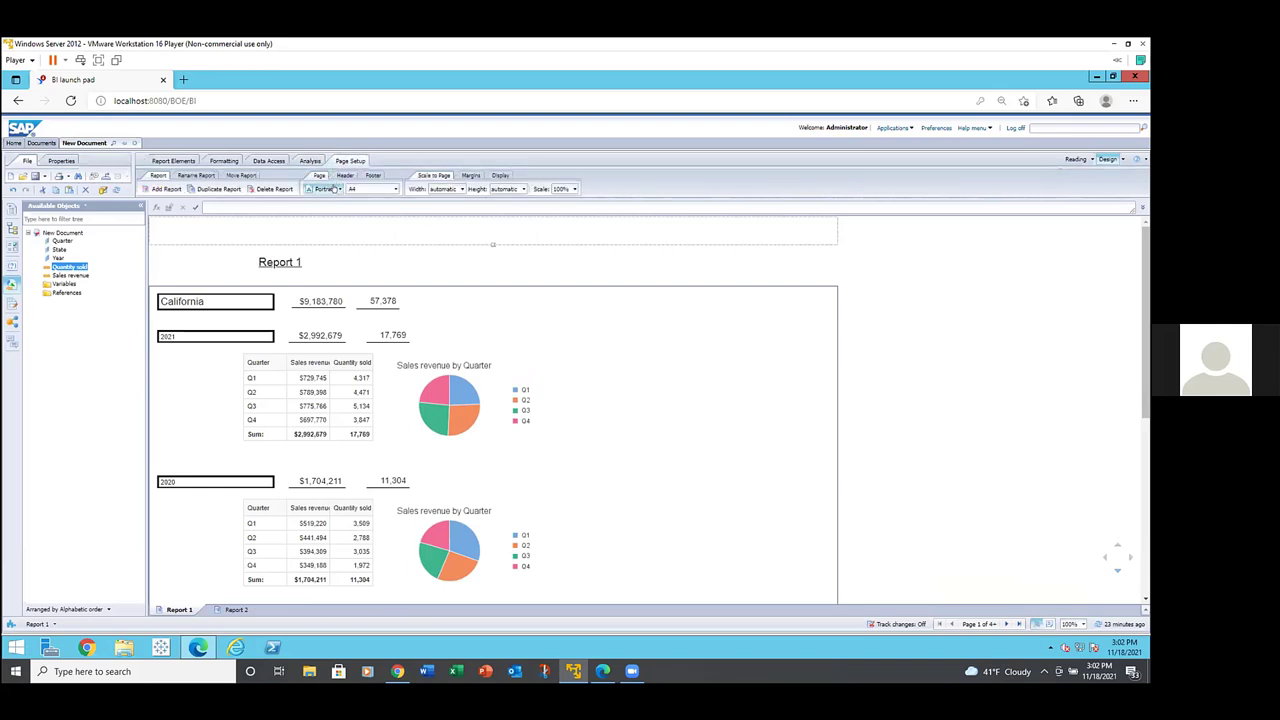
{"action": "left_click", "coordinate": [335, 189]}
{"action": "left_click", "coordinate": [330, 202]}
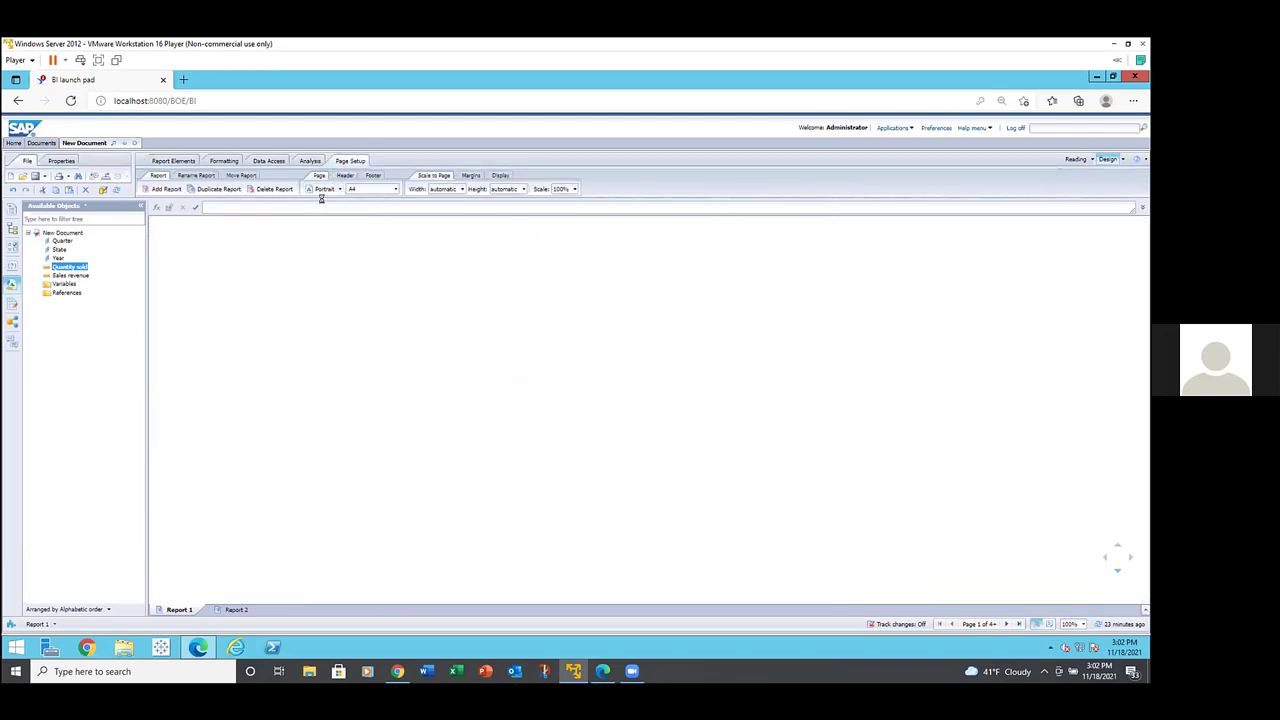
{"action": "left_click", "coordinate": [310, 337]}
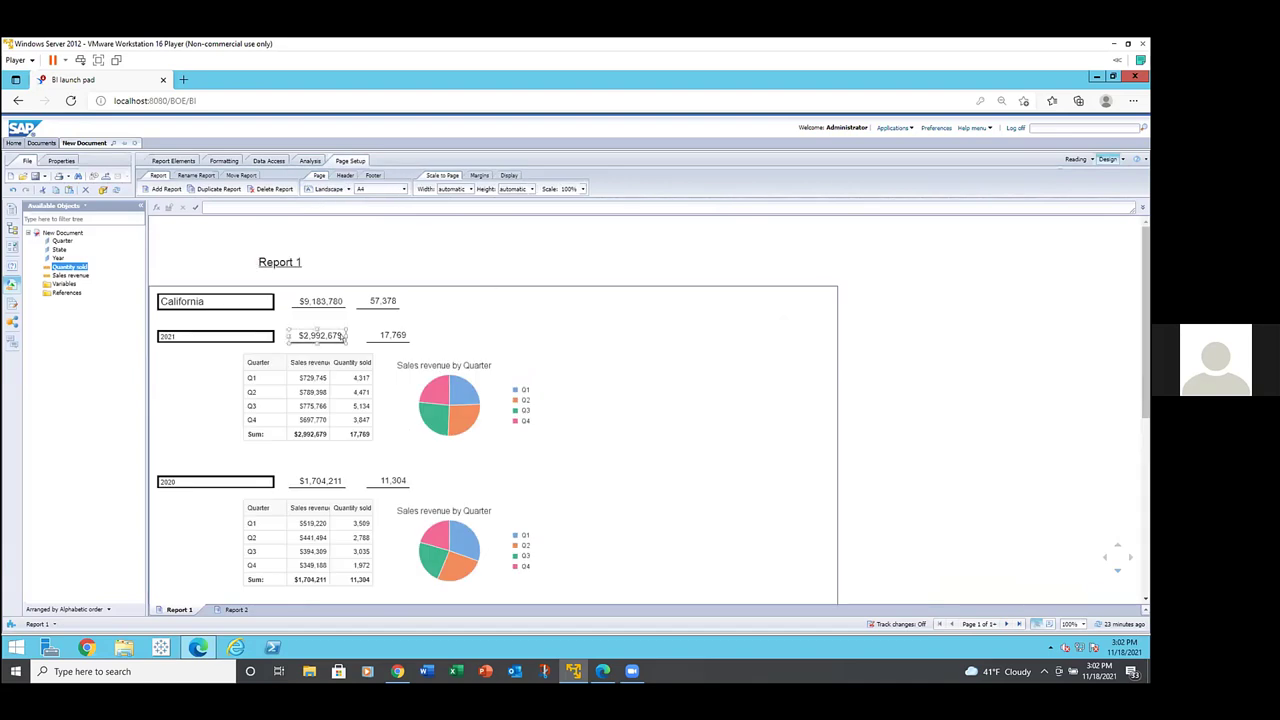
{"action": "left_click", "coordinate": [440, 341]}
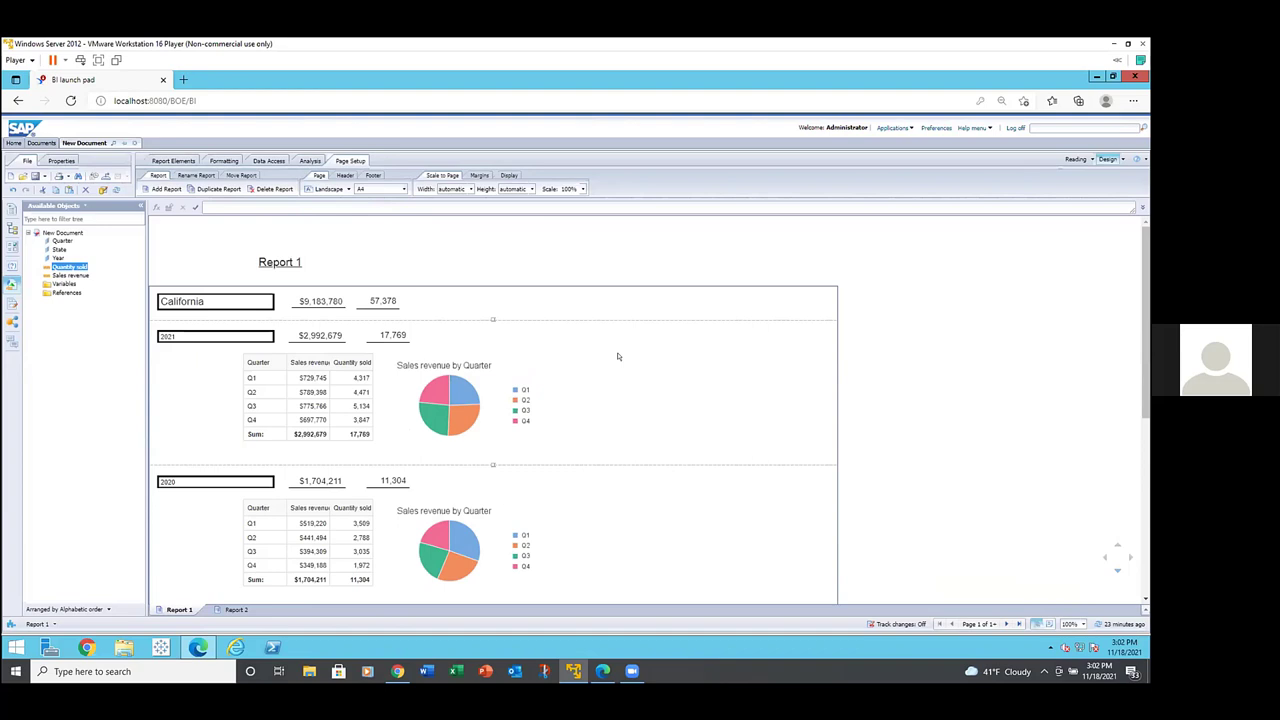
Step: Assign Quantity sold as the pie sector size of the year section's pie chart, keeping Quarter as the sector color
{"action": "left_click", "coordinate": [451, 369]}
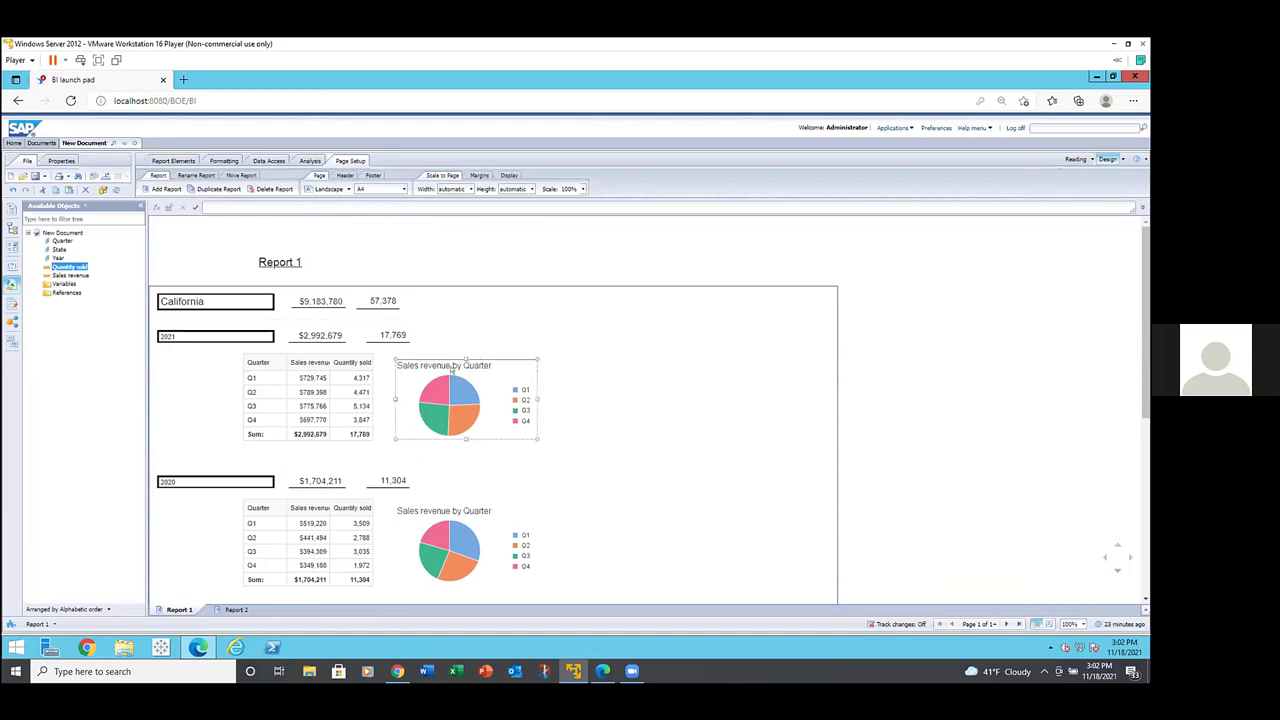
{"action": "left_click", "coordinate": [340, 372]}
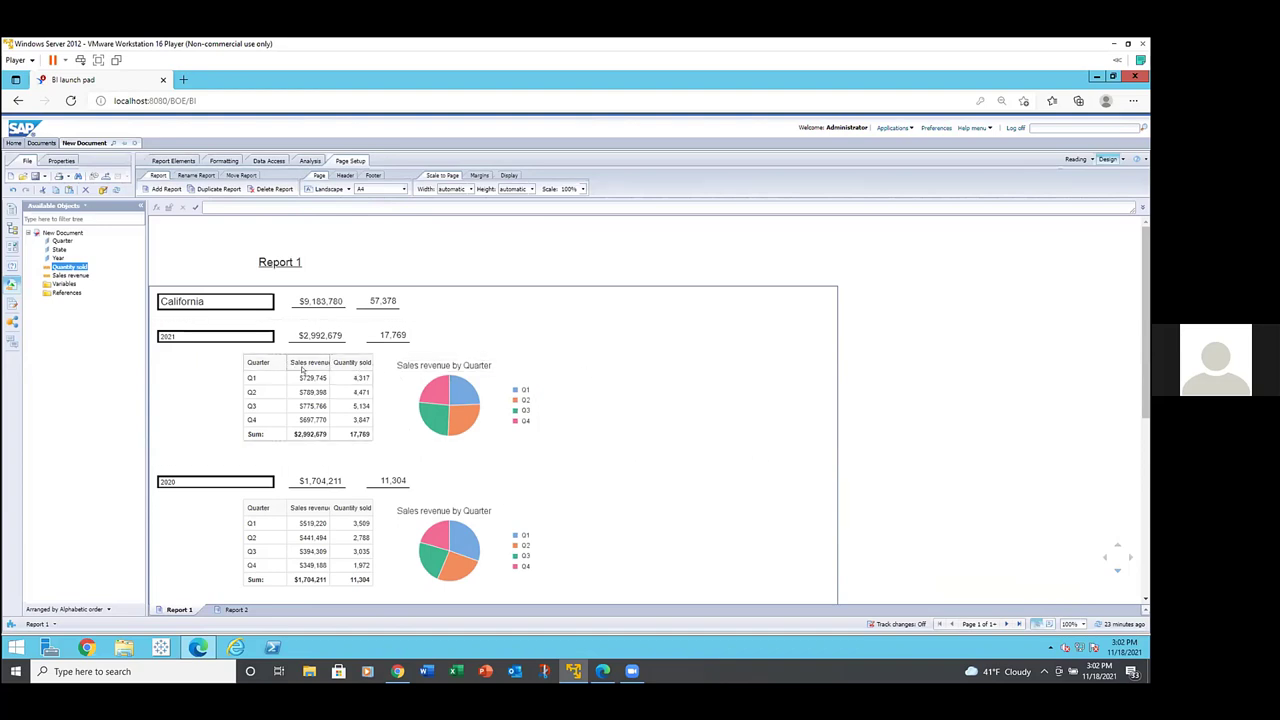
{"action": "left_click", "coordinate": [498, 363]}
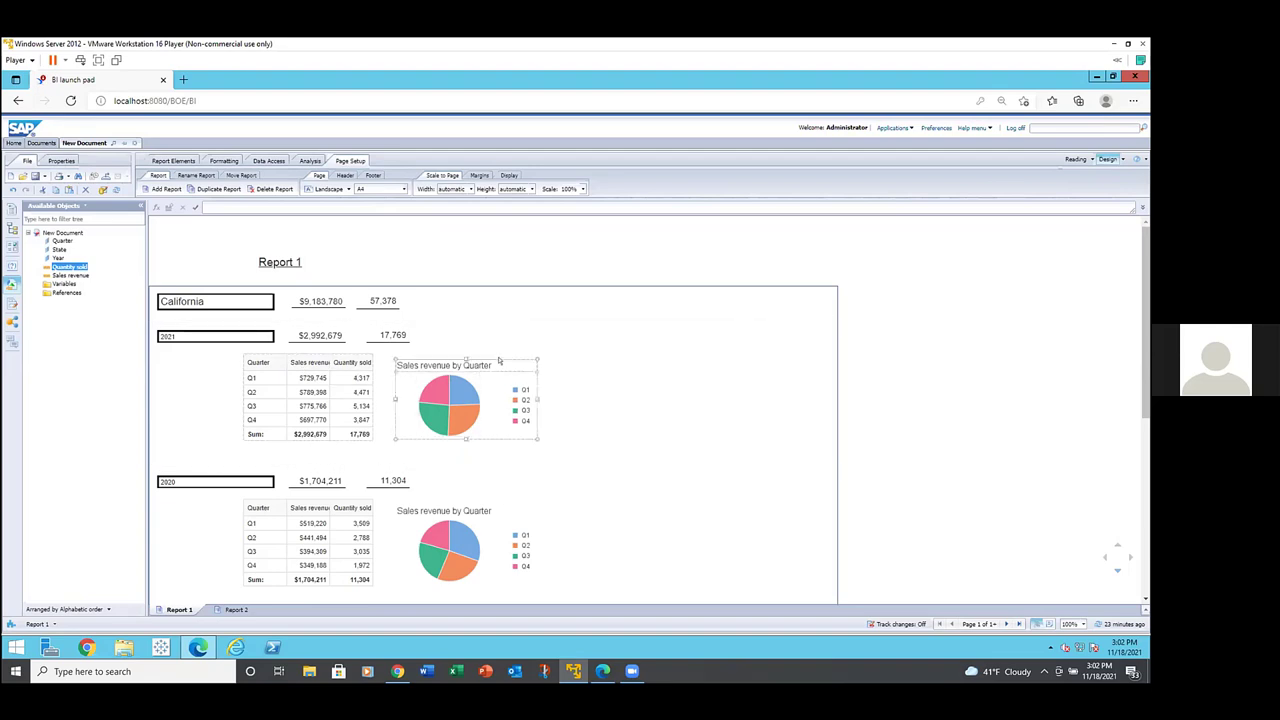
{"action": "right_click", "coordinate": [497, 359]}
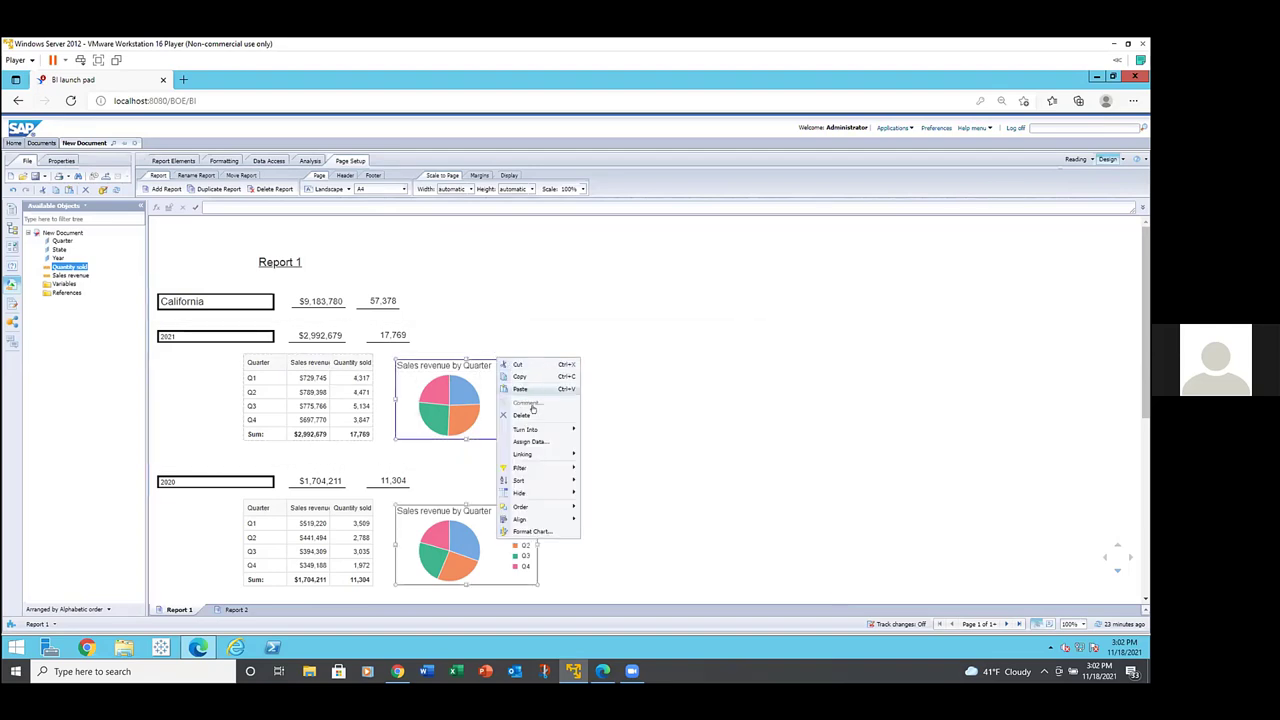
{"action": "left_click", "coordinate": [537, 441]}
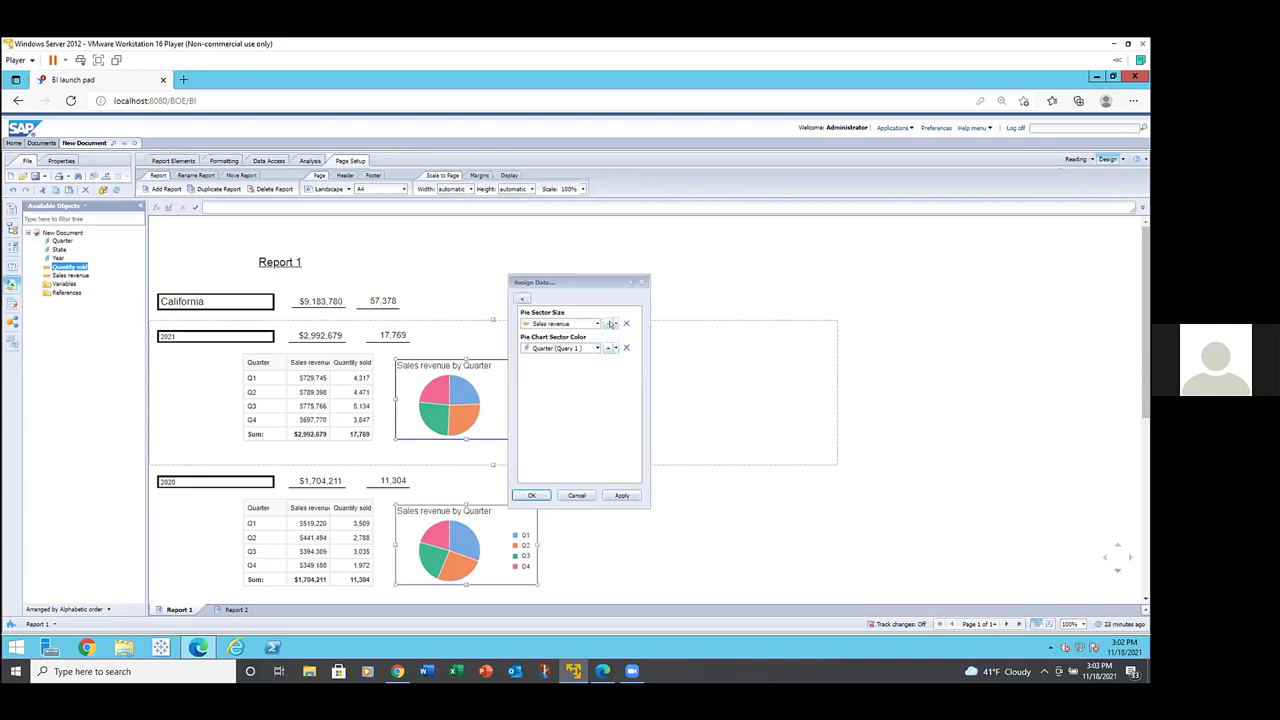
{"action": "left_click", "coordinate": [595, 324]}
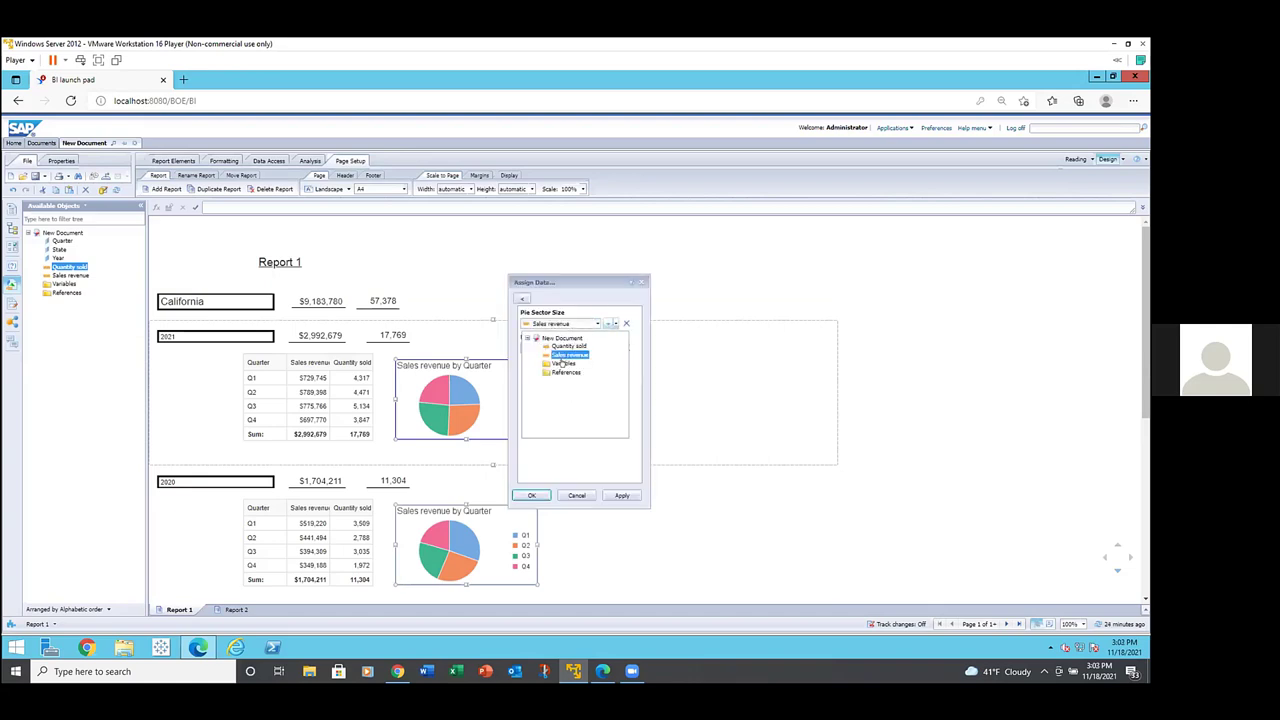
{"action": "left_click", "coordinate": [568, 346]}
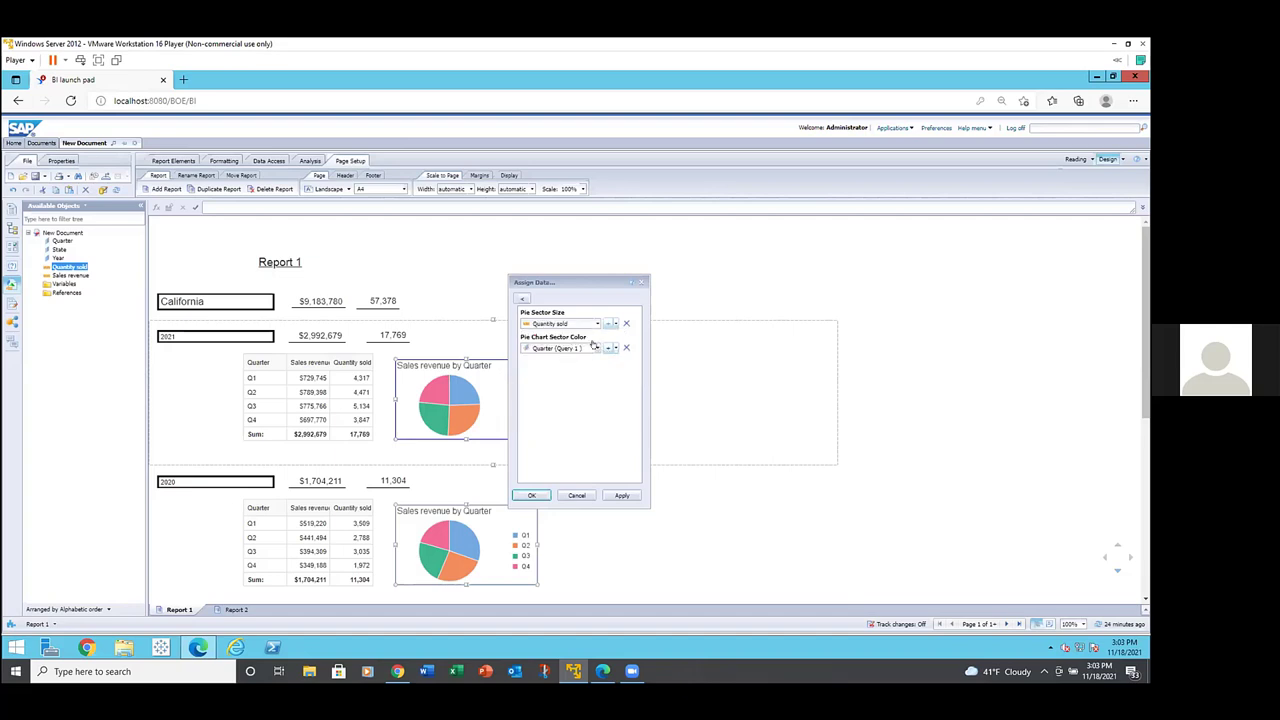
{"action": "left_click", "coordinate": [592, 346]}
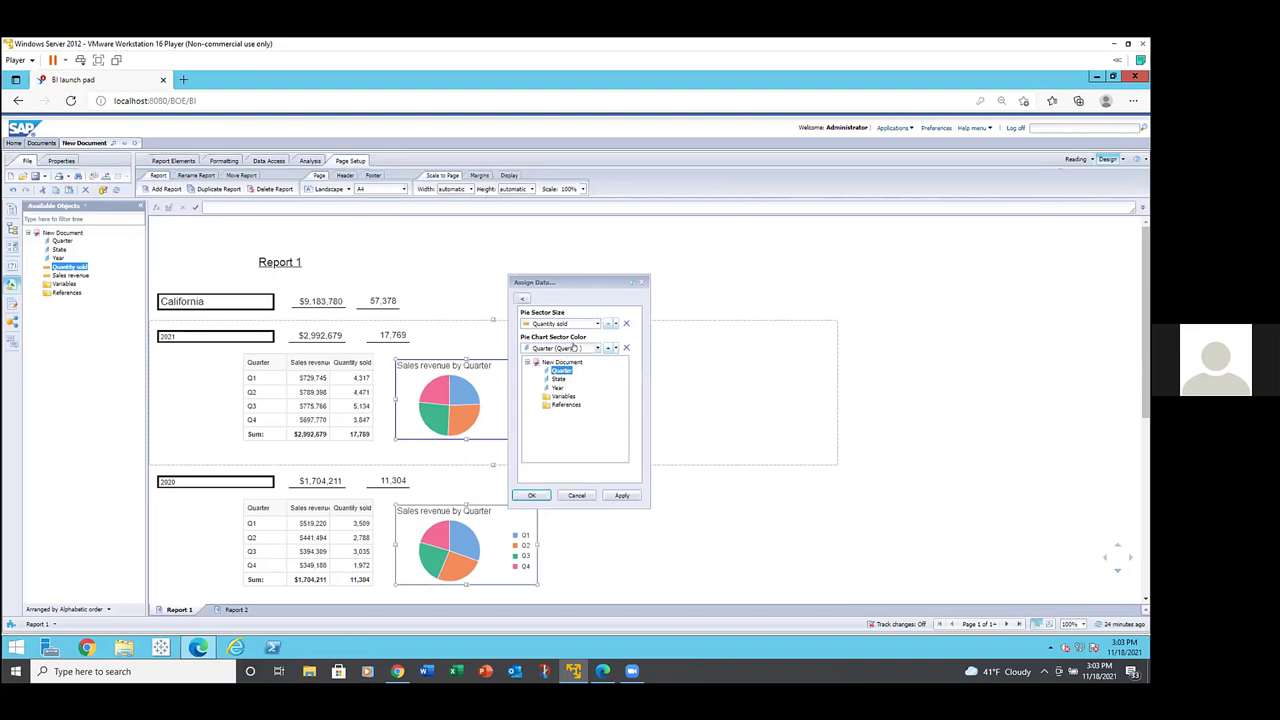
{"action": "left_click", "coordinate": [532, 487]}
{"action": "left_click", "coordinate": [532, 494]}
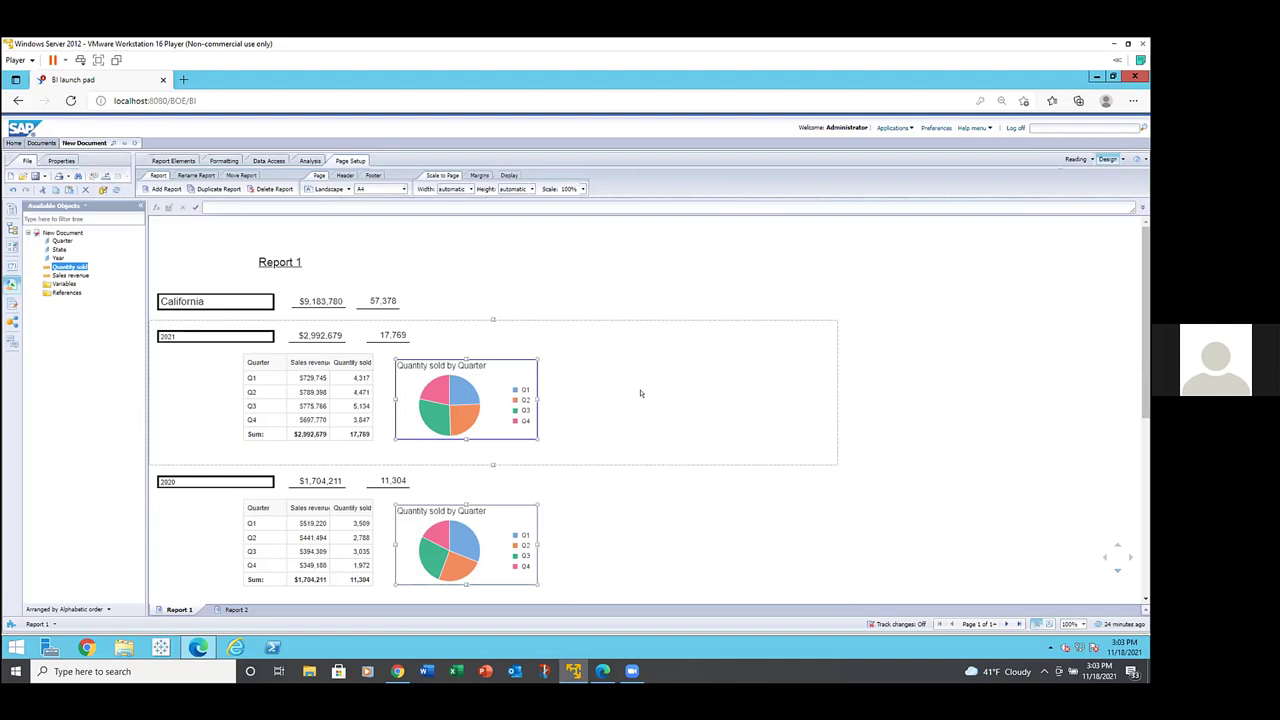
{"action": "left_click", "coordinate": [450, 232]}
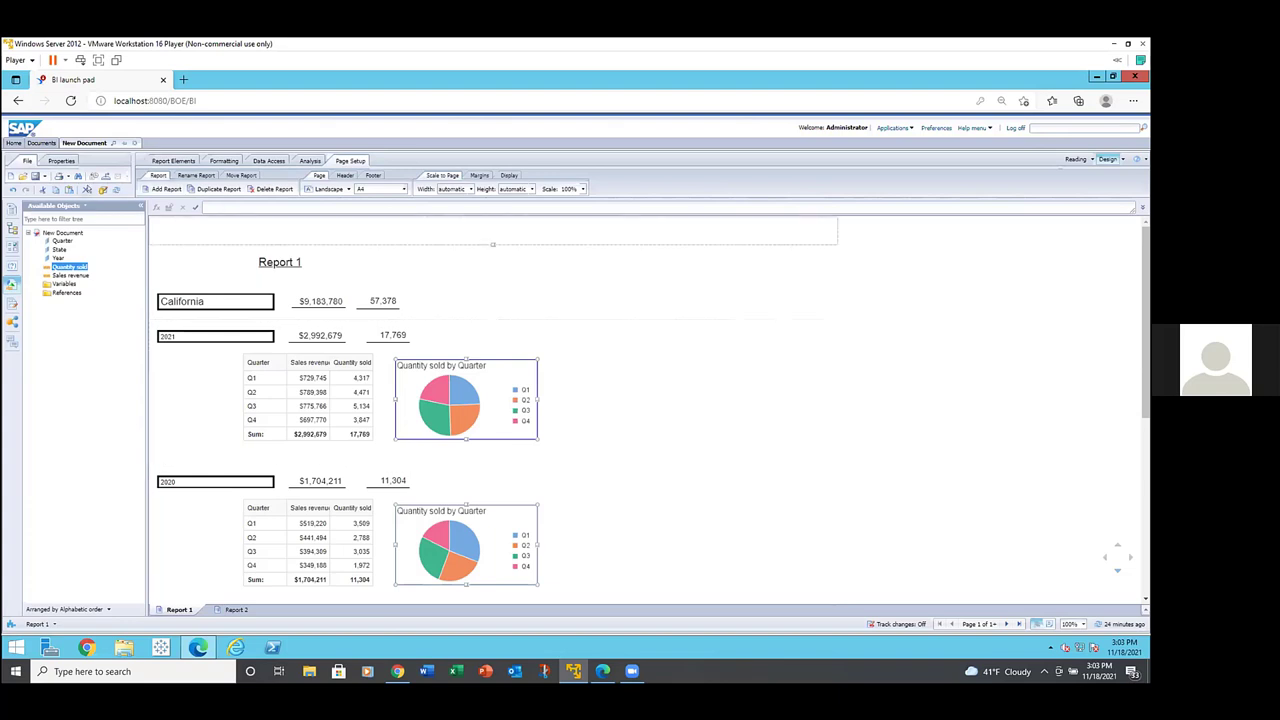
Step: Save the document in the Favorites Folder as a Web Intelligence file named master
{"action": "left_click", "coordinate": [35, 176]}
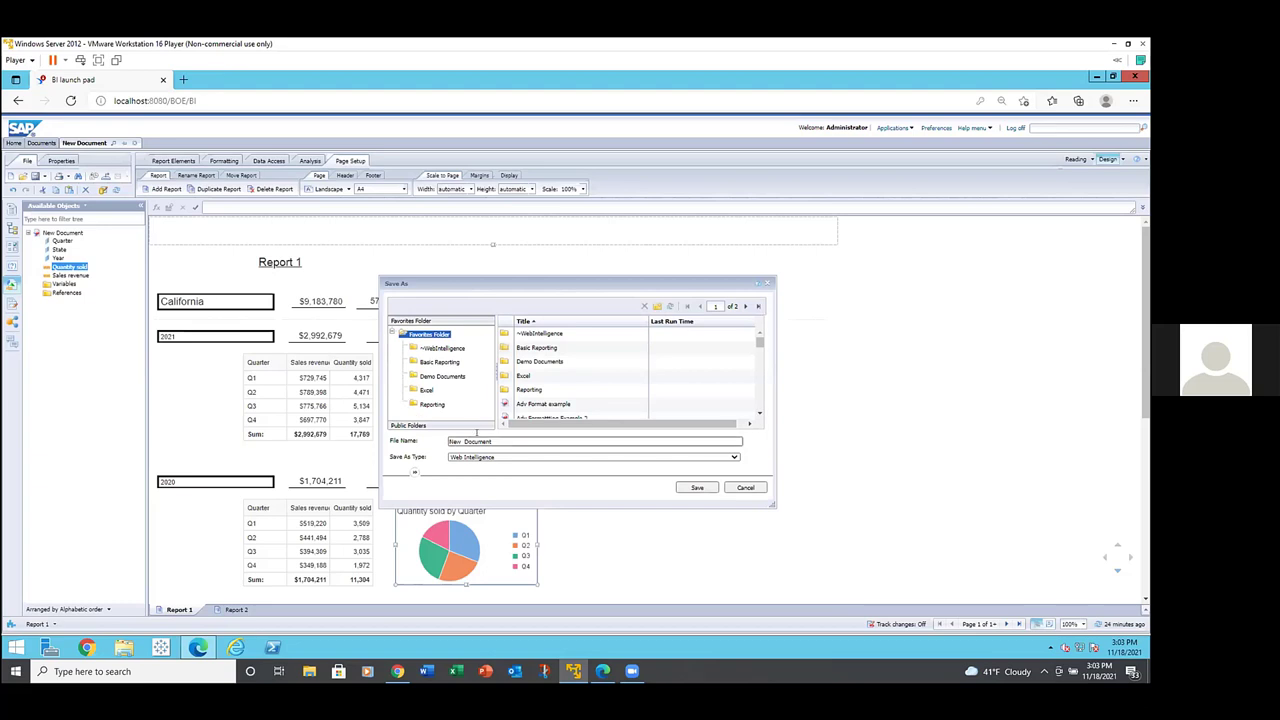
{"action": "left_click", "coordinate": [489, 441]}
{"action": "type", "text": "m"}
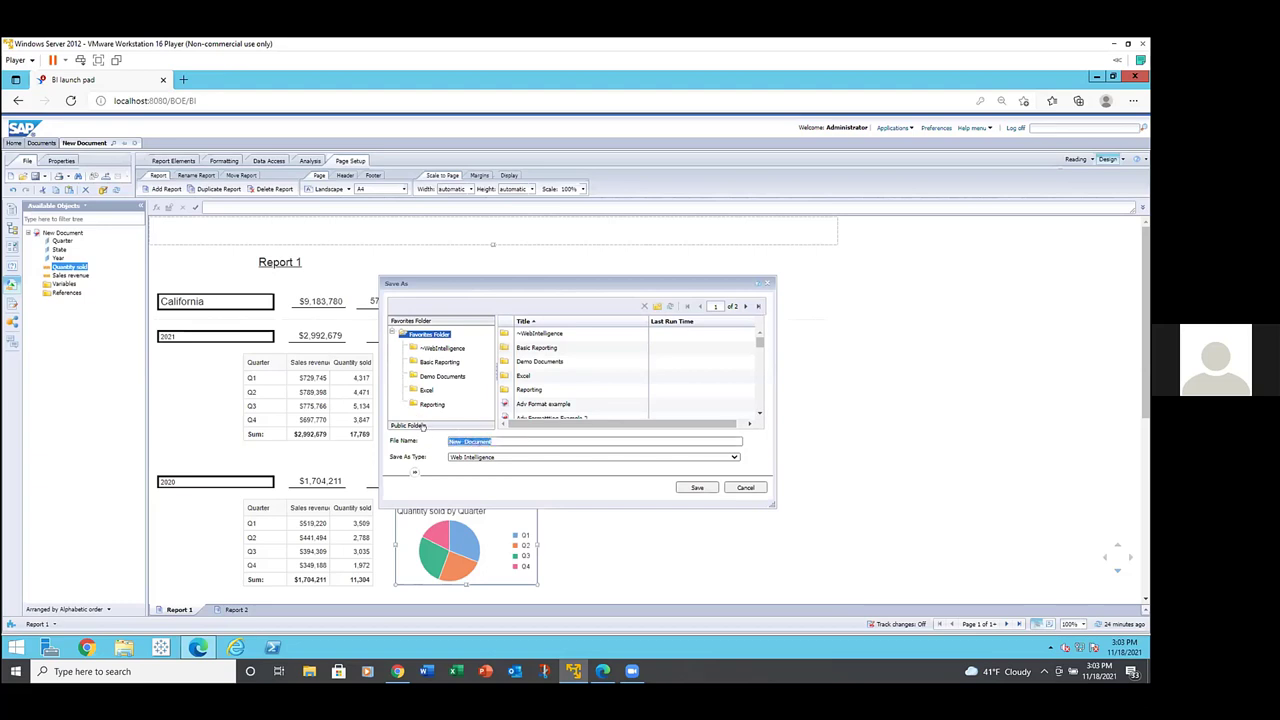
{"action": "type", "text": "aster"}
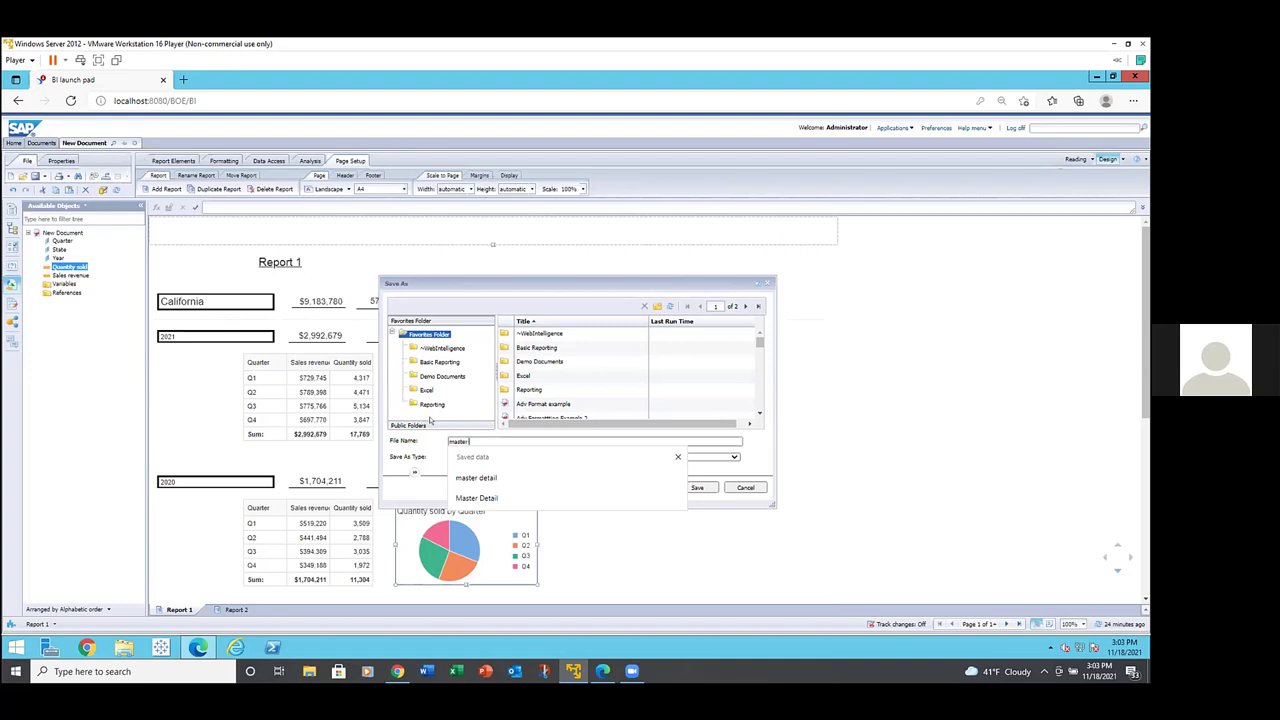
{"action": "left_click", "coordinate": [691, 487]}
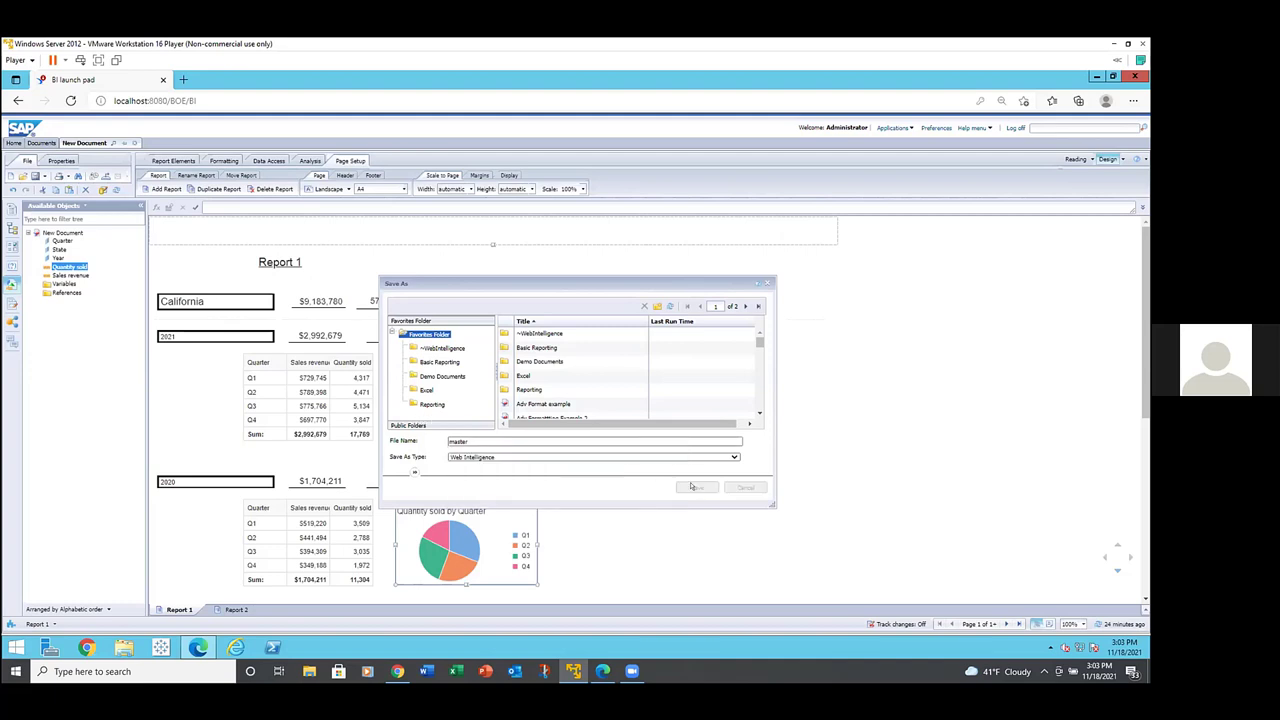